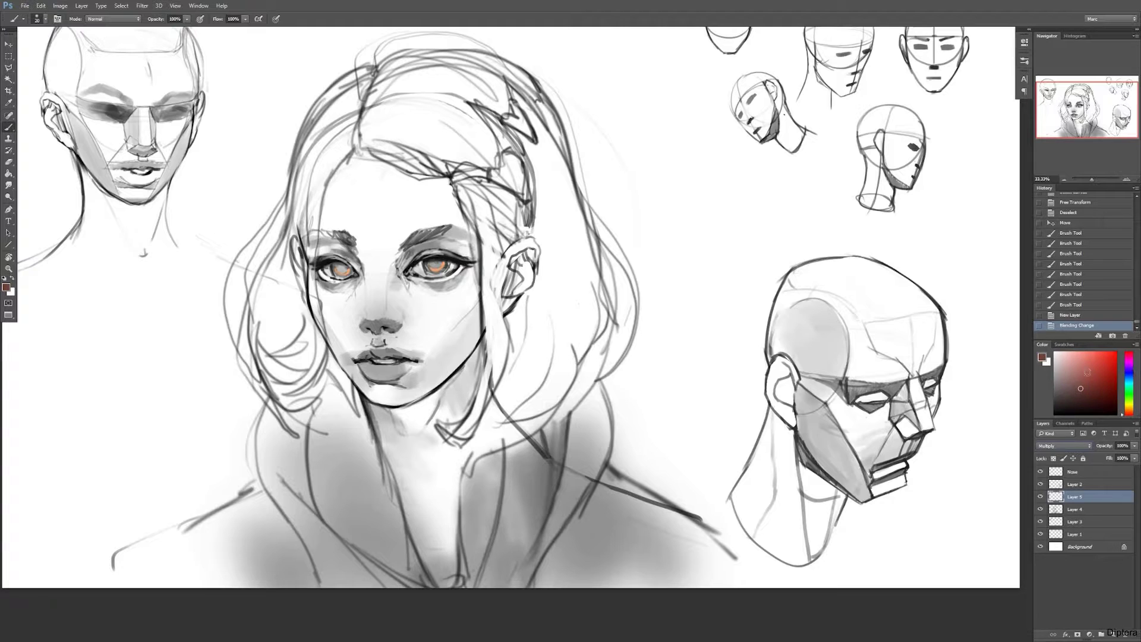
Paint a muted pinkish-brown base over the face, ears and neck on the Multiply layer, varying the brush size
{"action": "left_click_drag", "start_coordinate": [1127, 368], "coordinate": [1138, 378]}
{"action": "left_click_drag", "start_coordinate": [1130, 417], "coordinate": [1131, 419]}
{"action": "mouse_move", "coordinate": [459, 314]}
{"action": "left_mouse_down"}
{"action": "mouse_move", "coordinate": [448, 367]}
{"action": "mouse_move", "coordinate": [419, 312]}
{"action": "mouse_move", "coordinate": [411, 461]}
{"action": "mouse_move", "coordinate": [443, 529]}
{"action": "mouse_move", "coordinate": [489, 350]}
{"action": "left_mouse_up"}
{"action": "key", "text": "bracketright"}
{"action": "key", "text": "bracketright"}
{"action": "key", "text": "bracketright"}
{"action": "key", "text": "bracketright"}
{"action": "key", "text": "bracketright"}
{"action": "key", "text": "bracketright"}
{"action": "key", "text": "bracketleft"}
{"action": "key", "text": "bracketleft"}
{"action": "mouse_move", "coordinate": [372, 346]}
{"action": "left_mouse_down"}
{"action": "mouse_move", "coordinate": [333, 196]}
{"action": "mouse_move", "coordinate": [410, 167]}
{"action": "mouse_move", "coordinate": [481, 250]}
{"action": "mouse_move", "coordinate": [306, 249]}
{"action": "mouse_move", "coordinate": [304, 312]}
{"action": "left_mouse_up"}
{"action": "key", "text": "bracketleft"}
{"action": "key", "text": "bracketleft"}
{"action": "mouse_move", "coordinate": [524, 245]}
{"action": "left_mouse_down"}
{"action": "mouse_move", "coordinate": [529, 280]}
{"action": "mouse_move", "coordinate": [535, 260]}
{"action": "left_mouse_up"}
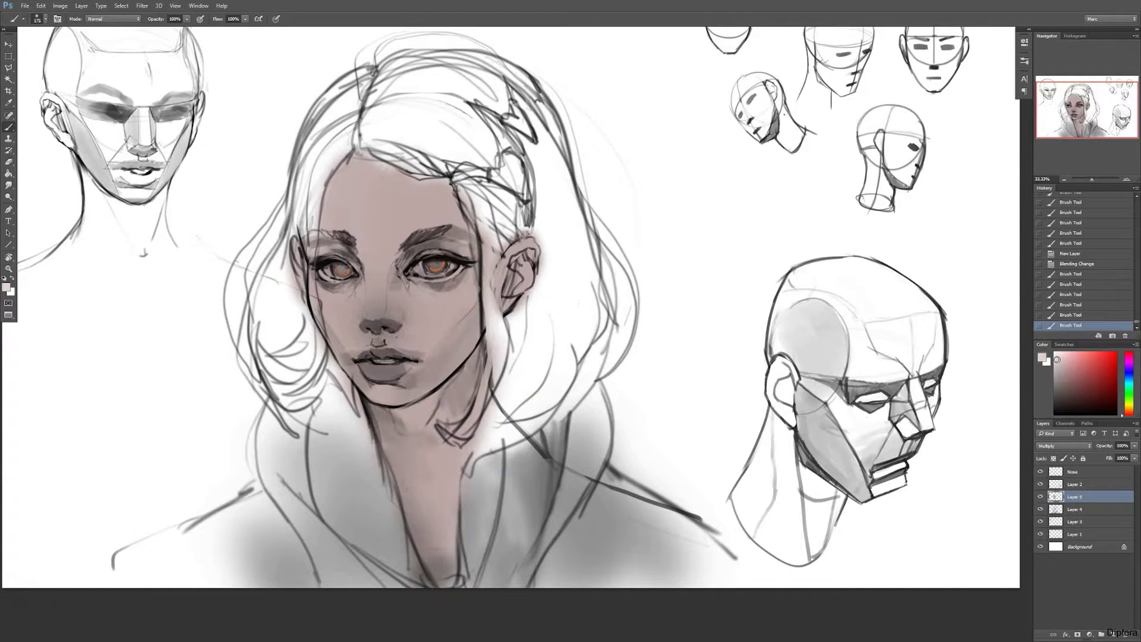
Paint the hair a flat muted purple on the same Multiply layer, filling around the face and ear
{"action": "left_click", "coordinate": [1130, 371]}
{"action": "left_click_drag", "start_coordinate": [532, 306], "coordinate": [503, 375]}
{"action": "key", "text": "bracketleft"}
{"action": "key", "text": "bracketleft"}
{"action": "left_click_drag", "start_coordinate": [493, 318], "coordinate": [482, 202]}
{"action": "mouse_move", "coordinate": [475, 240]}
{"action": "left_mouse_down"}
{"action": "mouse_move", "coordinate": [490, 189]}
{"action": "mouse_move", "coordinate": [529, 231]}
{"action": "left_mouse_up"}
{"action": "key", "text": "bracketright"}
{"action": "mouse_move", "coordinate": [482, 151]}
{"action": "left_mouse_down"}
{"action": "mouse_move", "coordinate": [340, 139]}
{"action": "mouse_move", "coordinate": [347, 100]}
{"action": "mouse_move", "coordinate": [307, 148]}
{"action": "mouse_move", "coordinate": [299, 219]}
{"action": "mouse_move", "coordinate": [320, 179]}
{"action": "mouse_move", "coordinate": [254, 283]}
{"action": "mouse_move", "coordinate": [258, 248]}
{"action": "mouse_move", "coordinate": [259, 309]}
{"action": "mouse_move", "coordinate": [290, 245]}
{"action": "mouse_move", "coordinate": [305, 322]}
{"action": "mouse_move", "coordinate": [295, 406]}
{"action": "mouse_move", "coordinate": [321, 350]}
{"action": "left_mouse_up"}
{"action": "mouse_move", "coordinate": [532, 291]}
{"action": "left_mouse_down"}
{"action": "mouse_move", "coordinate": [508, 372]}
{"action": "mouse_move", "coordinate": [470, 432]}
{"action": "mouse_move", "coordinate": [542, 410]}
{"action": "mouse_move", "coordinate": [592, 375]}
{"action": "mouse_move", "coordinate": [625, 302]}
{"action": "mouse_move", "coordinate": [536, 386]}
{"action": "mouse_move", "coordinate": [563, 297]}
{"action": "mouse_move", "coordinate": [520, 313]}
{"action": "mouse_move", "coordinate": [548, 259]}
{"action": "mouse_move", "coordinate": [534, 224]}
{"action": "mouse_move", "coordinate": [567, 275]}
{"action": "mouse_move", "coordinate": [607, 291]}
{"action": "mouse_move", "coordinate": [617, 271]}
{"action": "mouse_move", "coordinate": [570, 213]}
{"action": "mouse_move", "coordinate": [625, 290]}
{"action": "mouse_move", "coordinate": [552, 157]}
{"action": "mouse_move", "coordinate": [543, 114]}
{"action": "mouse_move", "coordinate": [464, 62]}
{"action": "mouse_move", "coordinate": [399, 78]}
{"action": "mouse_move", "coordinate": [394, 134]}
{"action": "mouse_move", "coordinate": [417, 93]}
{"action": "mouse_move", "coordinate": [497, 80]}
{"action": "mouse_move", "coordinate": [522, 106]}
{"action": "mouse_move", "coordinate": [567, 249]}
{"action": "mouse_move", "coordinate": [543, 142]}
{"action": "left_mouse_up"}
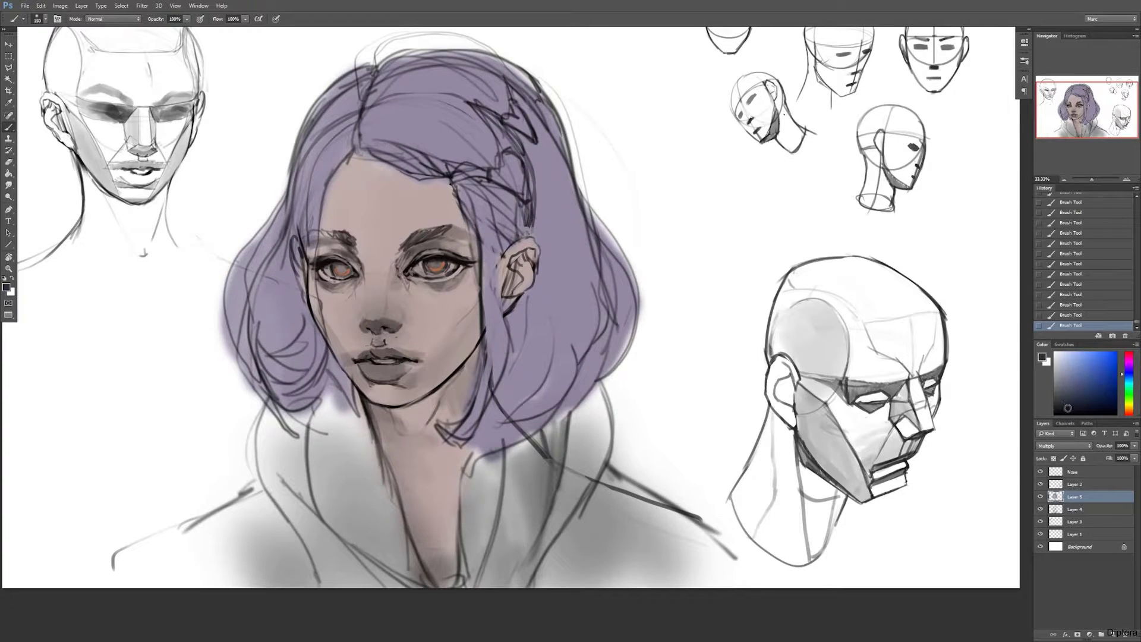
Paint the jacket and its tall collar a dark navy with an enlarged brush
{"action": "mouse_move", "coordinate": [323, 472]}
{"action": "left_mouse_down"}
{"action": "mouse_move", "coordinate": [302, 488]}
{"action": "mouse_move", "coordinate": [267, 447]}
{"action": "mouse_move", "coordinate": [286, 422]}
{"action": "mouse_move", "coordinate": [342, 415]}
{"action": "mouse_move", "coordinate": [387, 500]}
{"action": "mouse_move", "coordinate": [409, 580]}
{"action": "left_mouse_up"}
{"action": "key", "text": "bracketright"}
{"action": "key", "text": "bracketright"}
{"action": "mouse_move", "coordinate": [395, 573]}
{"action": "left_mouse_down"}
{"action": "mouse_move", "coordinate": [361, 470]}
{"action": "mouse_move", "coordinate": [296, 428]}
{"action": "mouse_move", "coordinate": [313, 527]}
{"action": "mouse_move", "coordinate": [355, 580]}
{"action": "mouse_move", "coordinate": [352, 533]}
{"action": "mouse_move", "coordinate": [425, 576]}
{"action": "left_mouse_up"}
{"action": "key", "text": "bracketright"}
{"action": "mouse_move", "coordinate": [318, 535]}
{"action": "left_mouse_down"}
{"action": "mouse_move", "coordinate": [238, 544]}
{"action": "mouse_move", "coordinate": [199, 527]}
{"action": "mouse_move", "coordinate": [182, 596]}
{"action": "mouse_move", "coordinate": [339, 535]}
{"action": "mouse_move", "coordinate": [458, 601]}
{"action": "mouse_move", "coordinate": [511, 469]}
{"action": "mouse_move", "coordinate": [548, 570]}
{"action": "mouse_move", "coordinate": [564, 416]}
{"action": "mouse_move", "coordinate": [529, 502]}
{"action": "mouse_move", "coordinate": [594, 523]}
{"action": "mouse_move", "coordinate": [651, 518]}
{"action": "mouse_move", "coordinate": [713, 571]}
{"action": "mouse_move", "coordinate": [623, 555]}
{"action": "mouse_move", "coordinate": [708, 545]}
{"action": "mouse_move", "coordinate": [716, 580]}
{"action": "mouse_move", "coordinate": [791, 592]}
{"action": "left_mouse_up"}
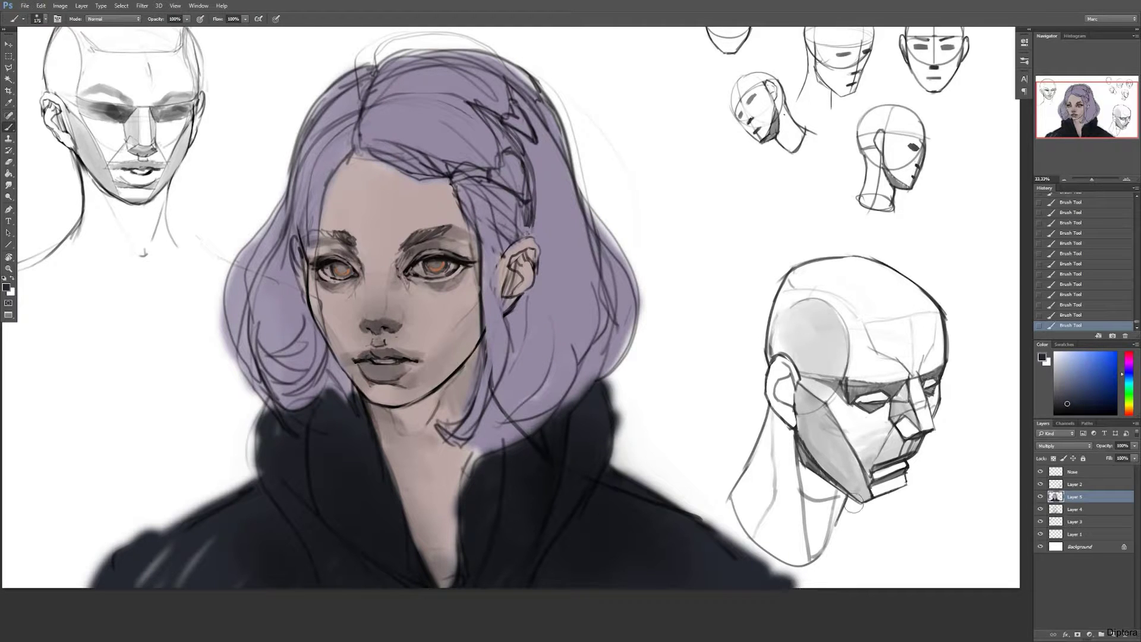
Fill the Background layer with a muted grey-blue using the Paint Bucket
{"action": "left_click", "coordinate": [1040, 510]}
{"action": "left_click", "coordinate": [1039, 510]}
{"action": "left_click", "coordinate": [1074, 513]}
{"action": "left_click", "coordinate": [1042, 510]}
{"action": "left_click", "coordinate": [1041, 510]}
{"action": "left_click", "coordinate": [1040, 497]}
{"action": "left_click", "coordinate": [1078, 547]}
{"action": "key", "text": "g"}
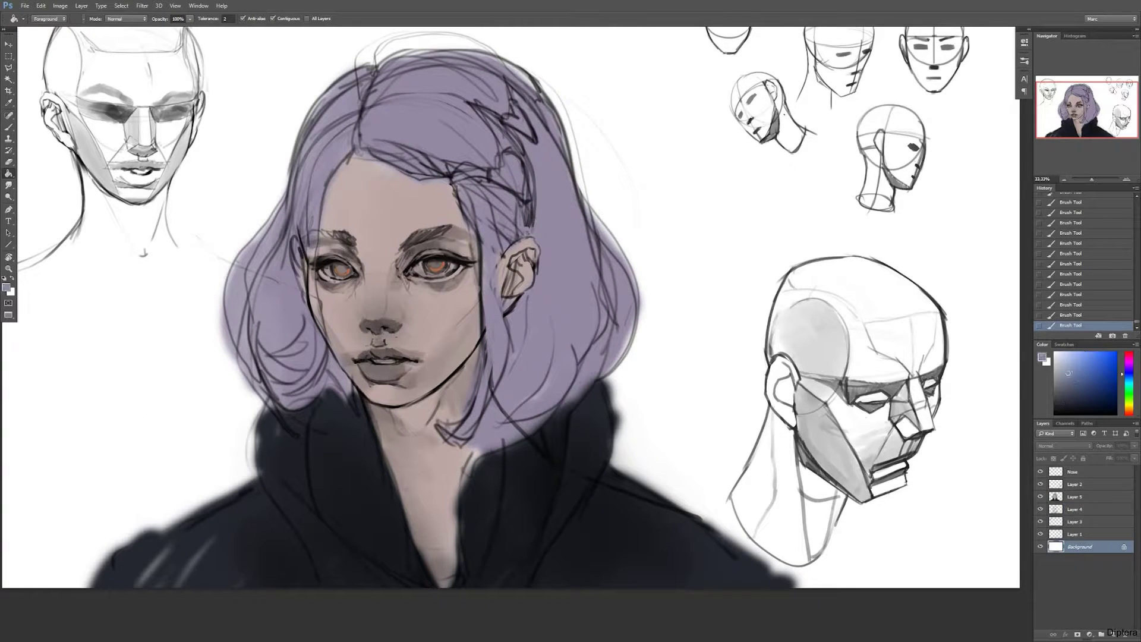
{"action": "left_click_drag", "start_coordinate": [1122, 373], "coordinate": [1127, 380]}
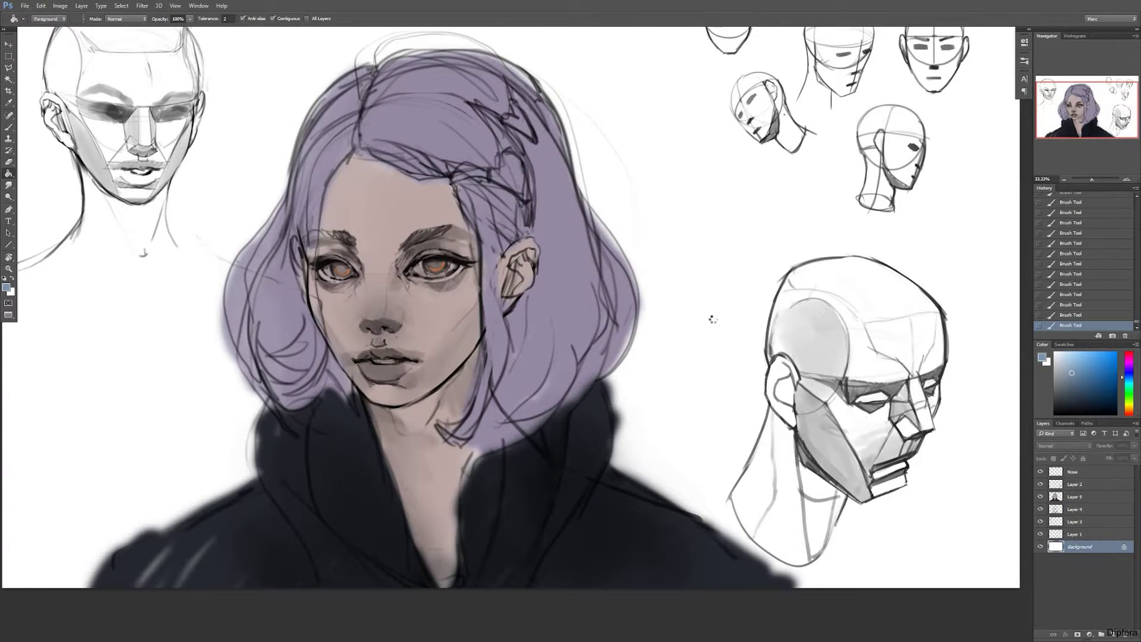
{"action": "left_click", "coordinate": [712, 319]}
Set Layer 4's blending mode to Multiply
{"action": "left_click", "coordinate": [1074, 497]}
{"action": "left_click", "coordinate": [1073, 509]}
{"action": "left_click", "coordinate": [1040, 510]}
{"action": "left_click", "coordinate": [1040, 509]}
{"action": "left_click", "coordinate": [1054, 446]}
{"action": "left_click", "coordinate": [1047, 475]}
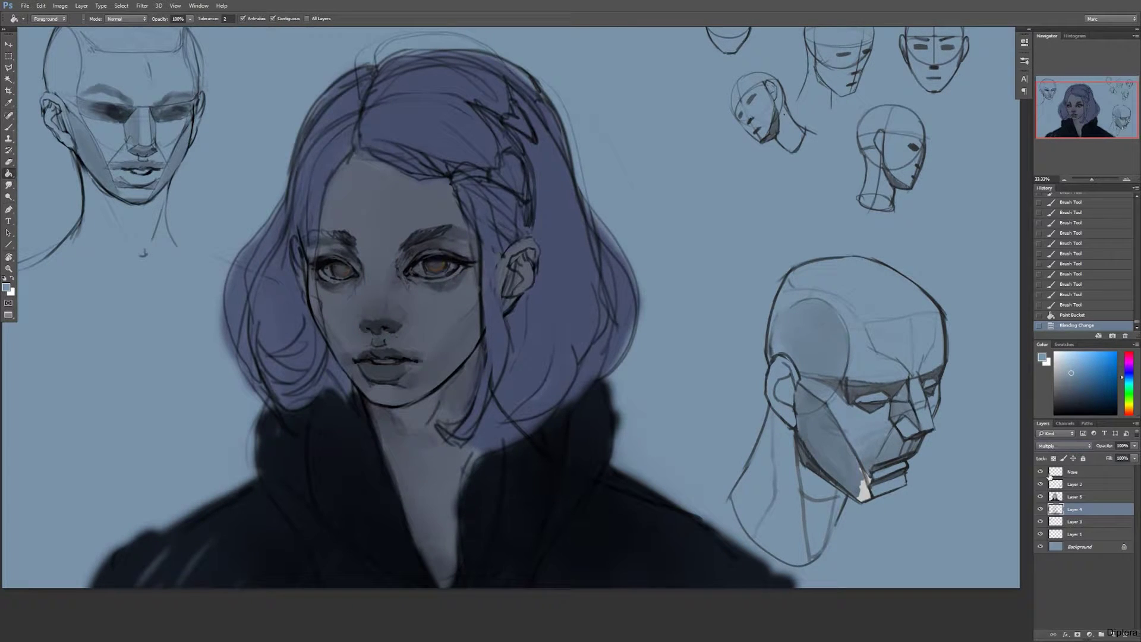
Cycle the flat-colour layer through different blending modes, including Soft Light, over the blue background
{"action": "left_click", "coordinate": [1067, 548]}
{"action": "left_click", "coordinate": [1074, 496]}
{"action": "left_click", "coordinate": [1063, 445]}
{"action": "left_click", "coordinate": [1046, 505]}
{"action": "key", "text": "Down"}
{"action": "key", "text": "Down"}
{"action": "key", "text": "Down"}
{"action": "key", "text": "Down"}
{"action": "key", "text": "Down"}
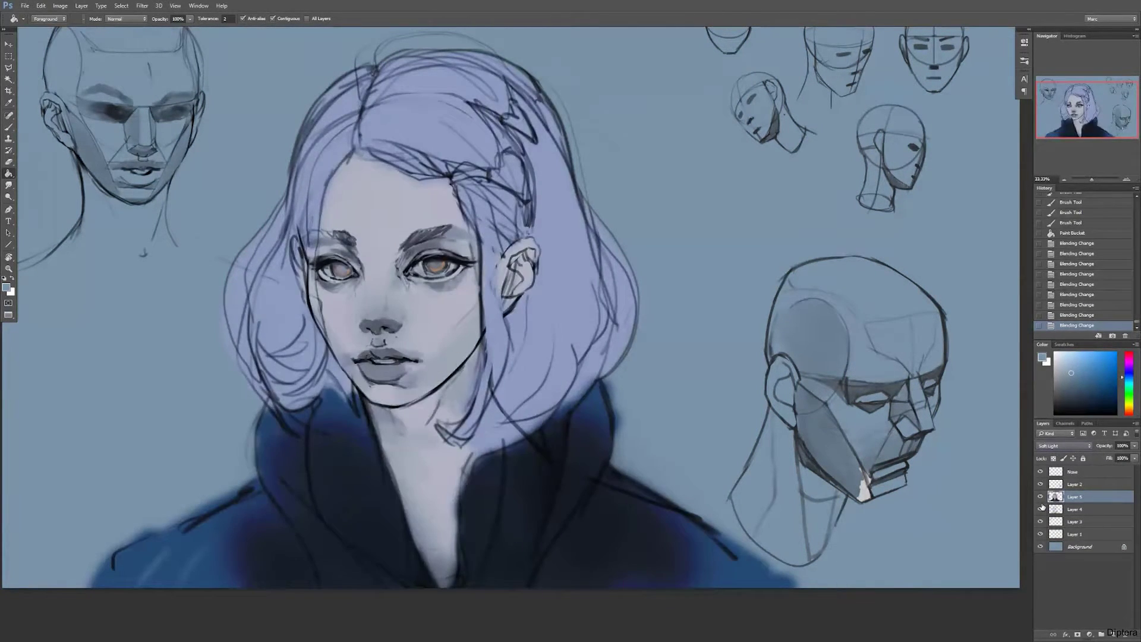
{"action": "key", "text": "Down"}
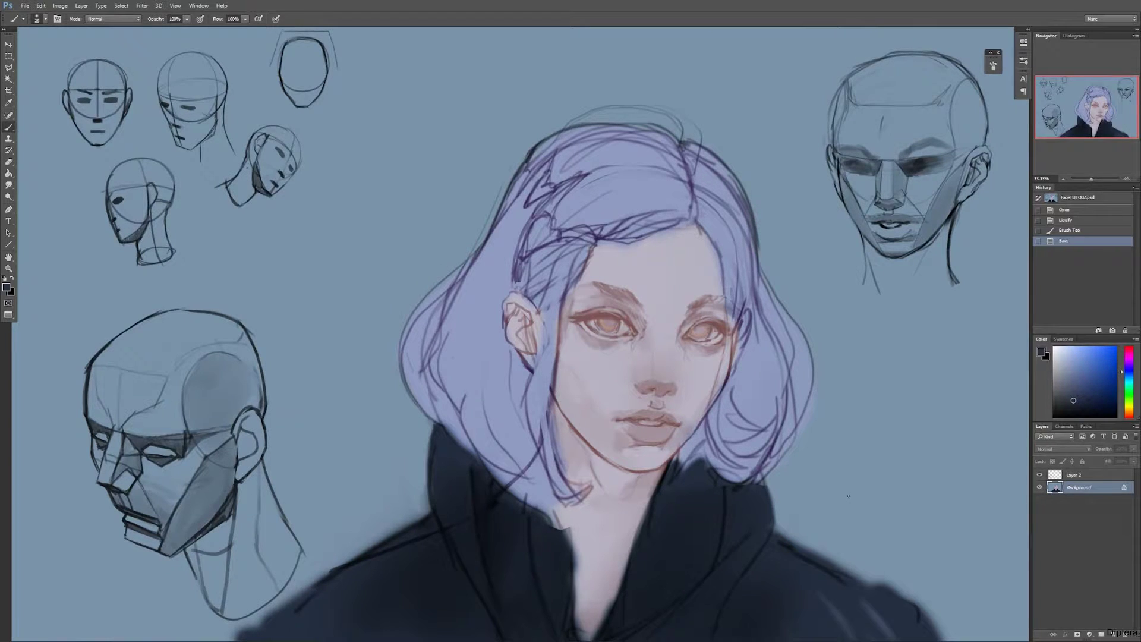
Outline the woman's hair, shoulders and jacket with the Polygonal Lasso and copy the figure to a new layer
{"action": "key", "text": "l"}
{"action": "scroll", "coordinate": [614, 516], "scroll_direction": "down", "scroll_amount": 2}
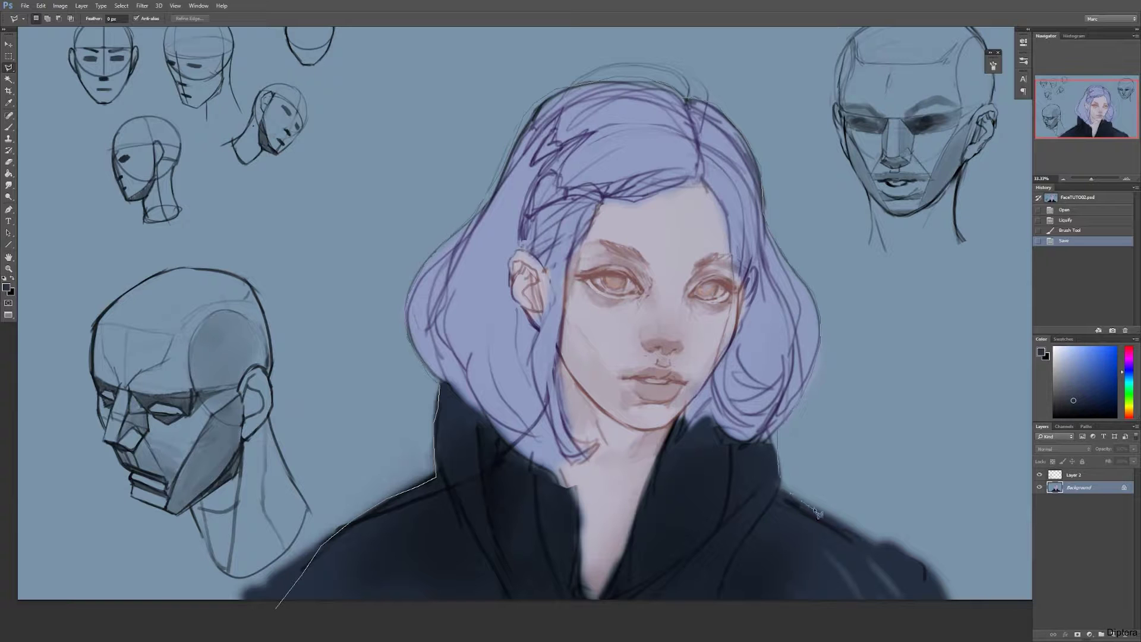
{"action": "left_click", "coordinate": [945, 602]}
{"action": "left_click", "coordinate": [945, 612]}
{"action": "left_click", "coordinate": [873, 619]}
{"action": "left_click", "coordinate": [665, 626]}
{"action": "left_click", "coordinate": [508, 623]}
{"action": "left_click", "coordinate": [338, 625]}
{"action": "left_click", "coordinate": [277, 604]}
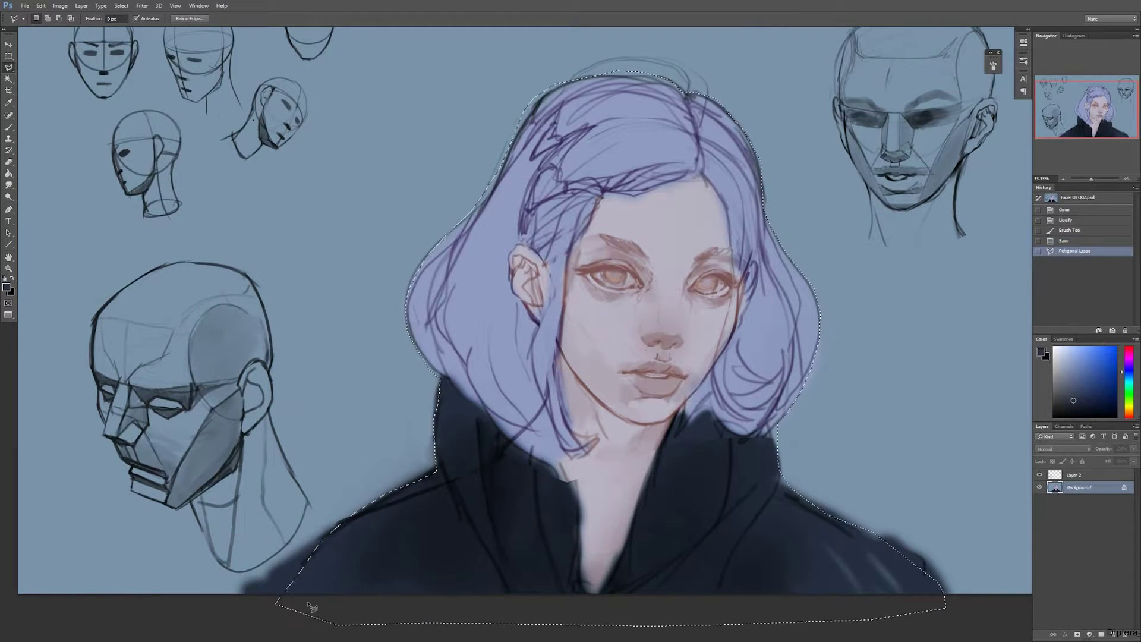
{"action": "key", "text": "ctrl+j"}
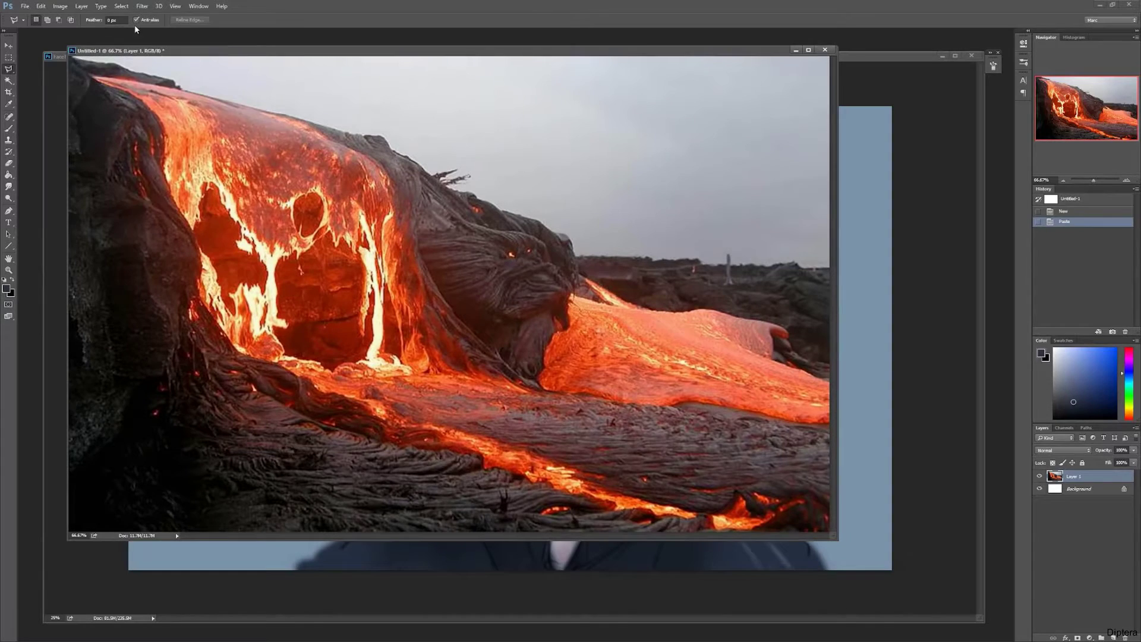
Apply Lens Blur to the lava photo with radius 99, threshold 237 and the faster preview mode
{"action": "left_click", "coordinate": [142, 5]}
{"action": "mouse_move", "coordinate": [149, 104]}
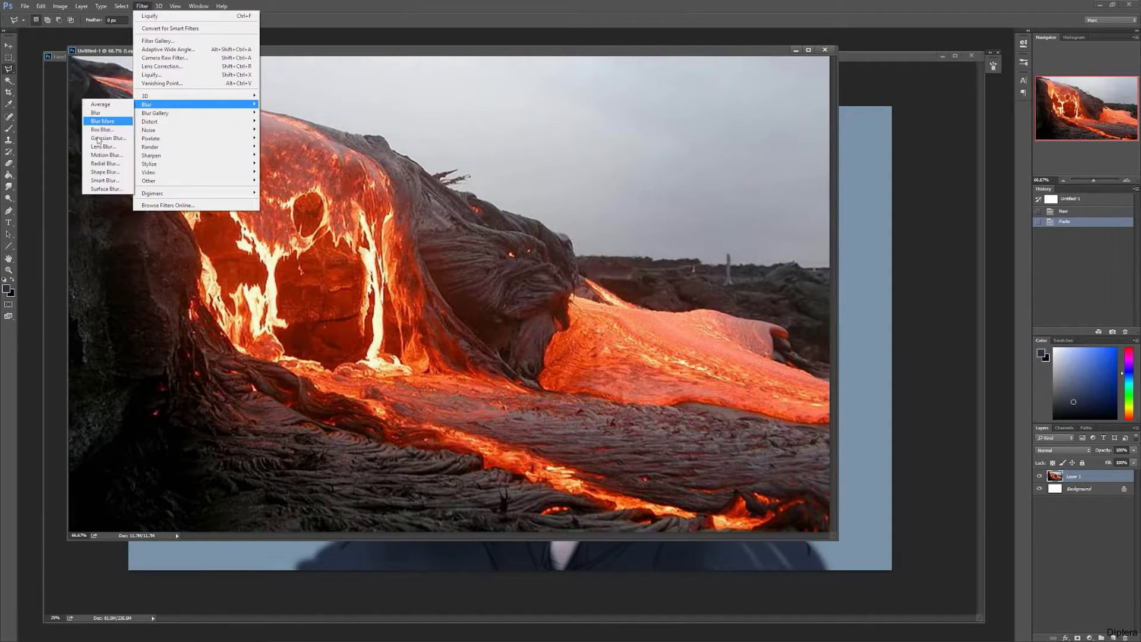
{"action": "left_click", "coordinate": [107, 146]}
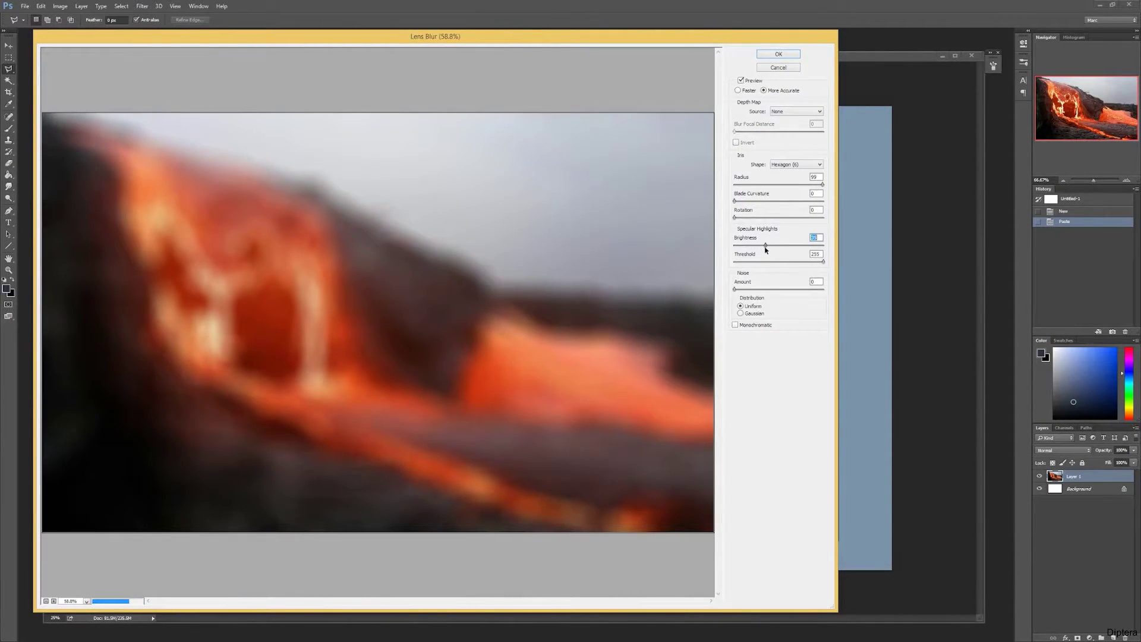
{"action": "mouse_move", "coordinate": [778, 250]}
{"action": "left_mouse_down"}
{"action": "mouse_move", "coordinate": [809, 249]}
{"action": "mouse_move", "coordinate": [789, 246]}
{"action": "left_mouse_up"}
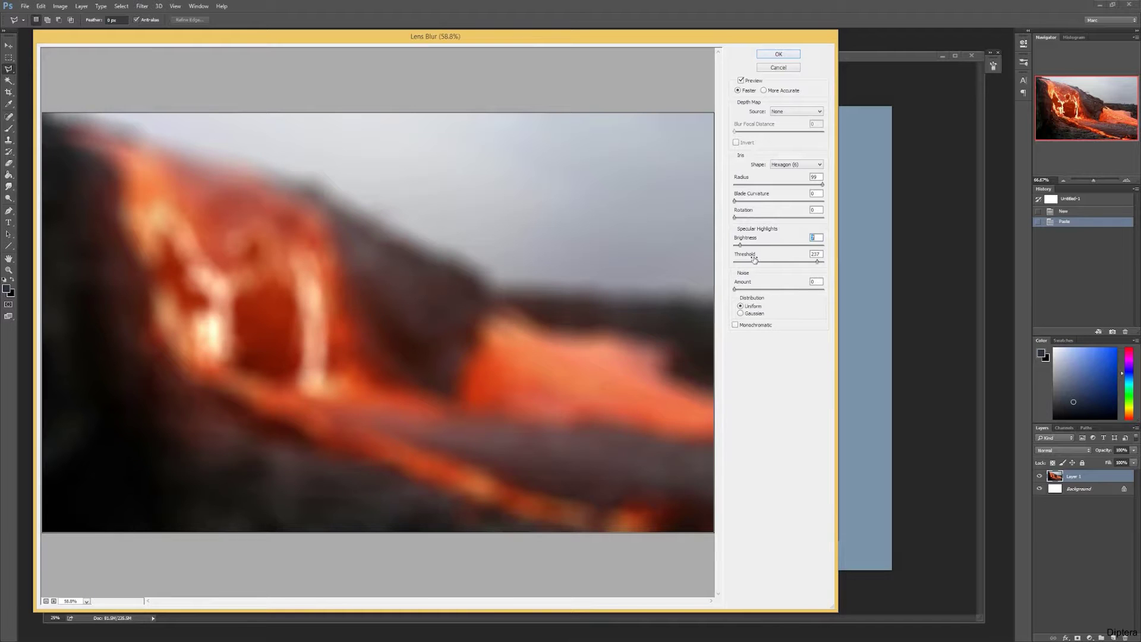
{"action": "left_click", "coordinate": [779, 54]}
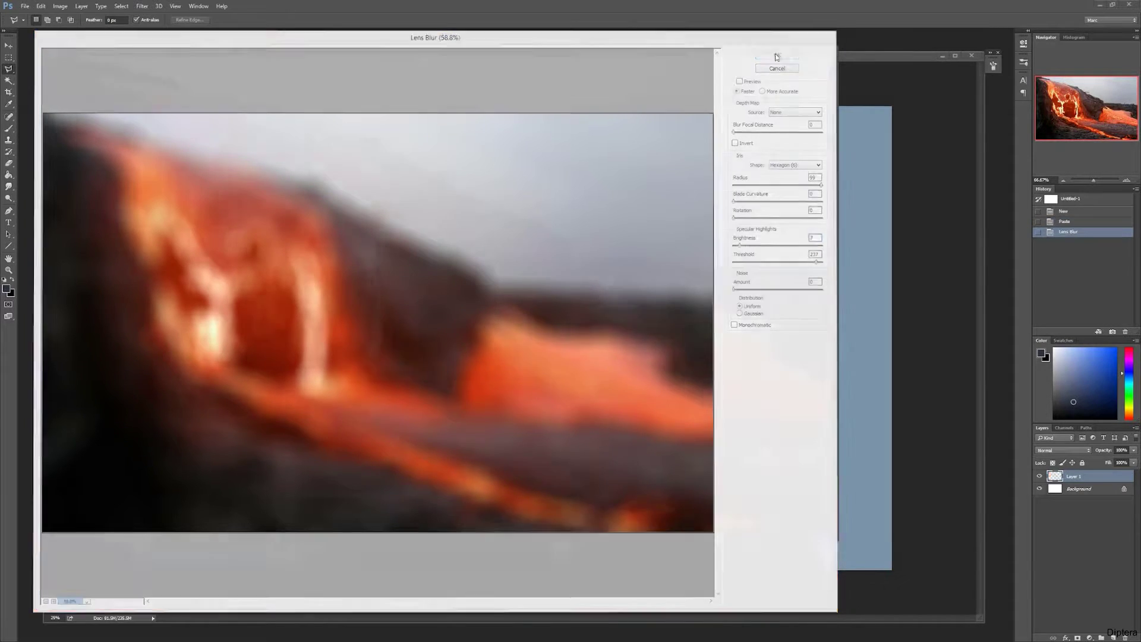
Copy the whole blurred lava photo, close its document, and paste it into the portrait in place of the earlier photo layer
{"action": "key", "text": "ctrl+a"}
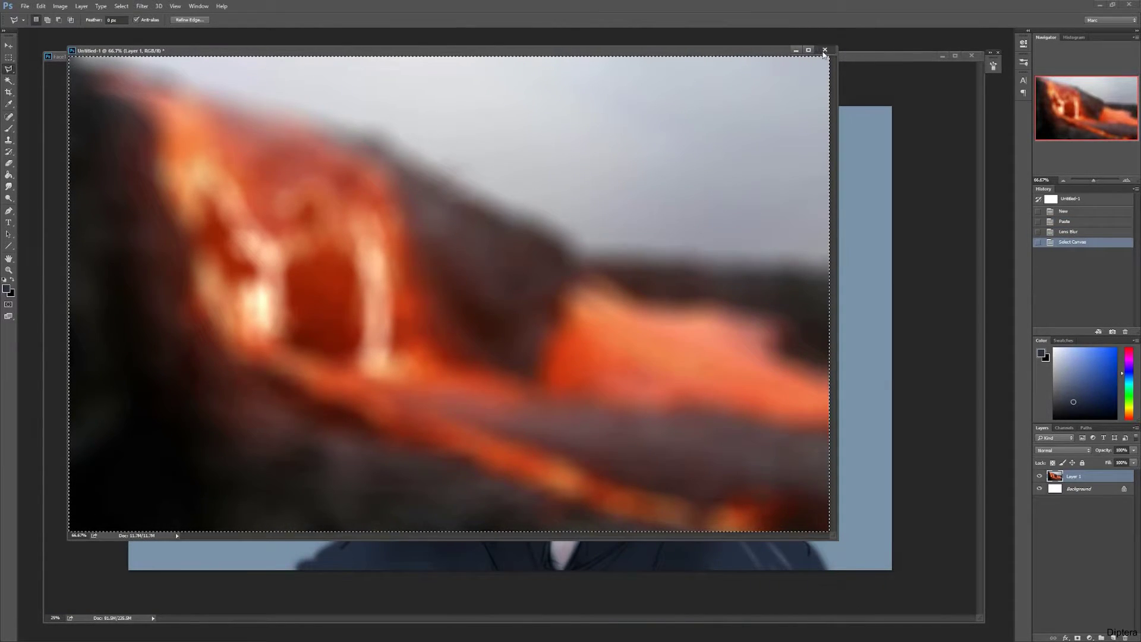
{"action": "left_click", "coordinate": [824, 50]}
{"action": "left_click", "coordinate": [573, 240]}
{"action": "left_click", "coordinate": [1125, 637]}
{"action": "key", "text": "ctrl+v"}
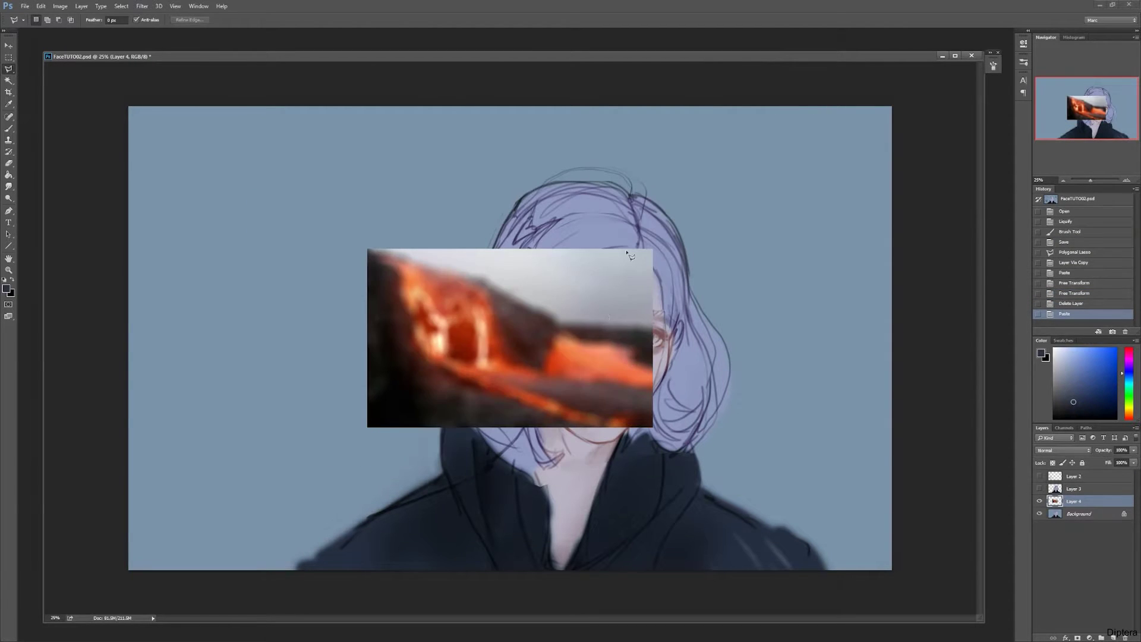
Scale the pasted lava image with Free Transform to cover the whole canvas, and show the figure's Layer 3 above it
{"action": "key", "text": "ctrl+t"}
{"action": "left_click_drag", "start_coordinate": [369, 247], "coordinate": [133, 102]}
{"action": "left_click_drag", "start_coordinate": [653, 426], "coordinate": [891, 573]}
{"action": "left_click_drag", "start_coordinate": [772, 515], "coordinate": [768, 511]}
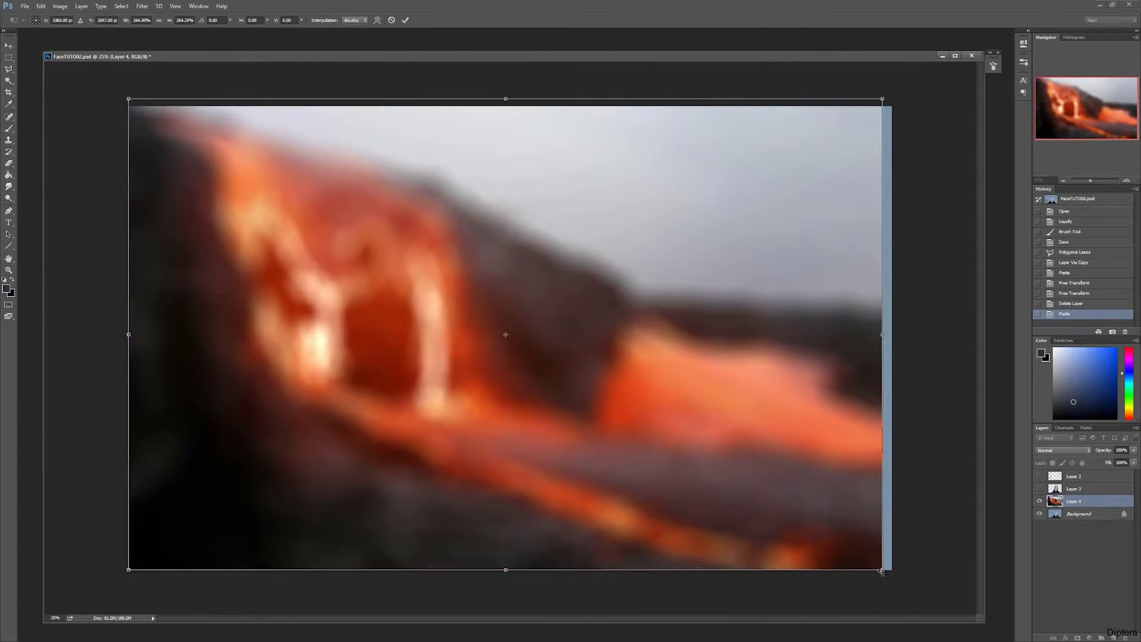
{"action": "key", "text": "Return"}
{"action": "key", "text": "l"}
{"action": "left_click", "coordinate": [1040, 489]}
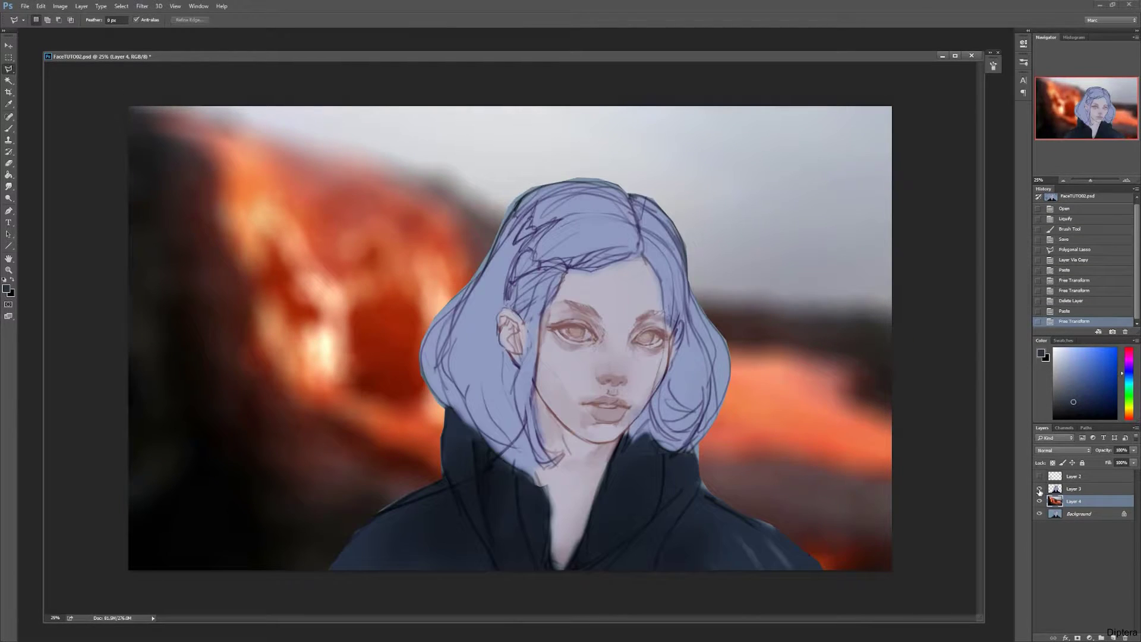
{"action": "key", "text": "b"}
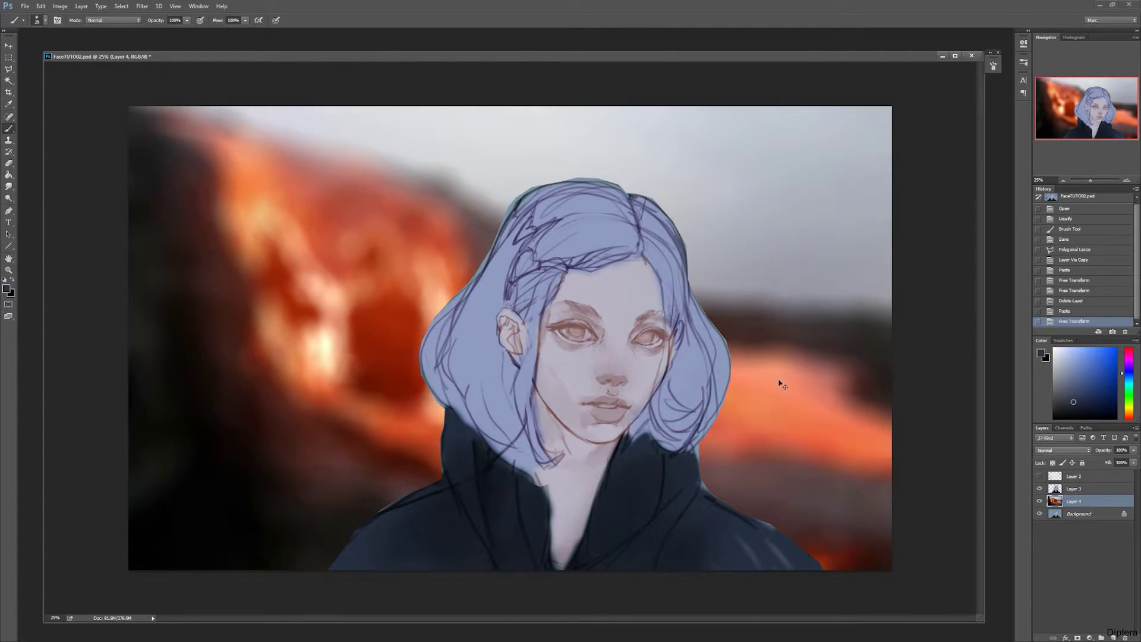
{"action": "key", "text": "ctrl+b"}
{"action": "left_click_drag", "start_coordinate": [784, 502], "coordinate": [785, 508]}
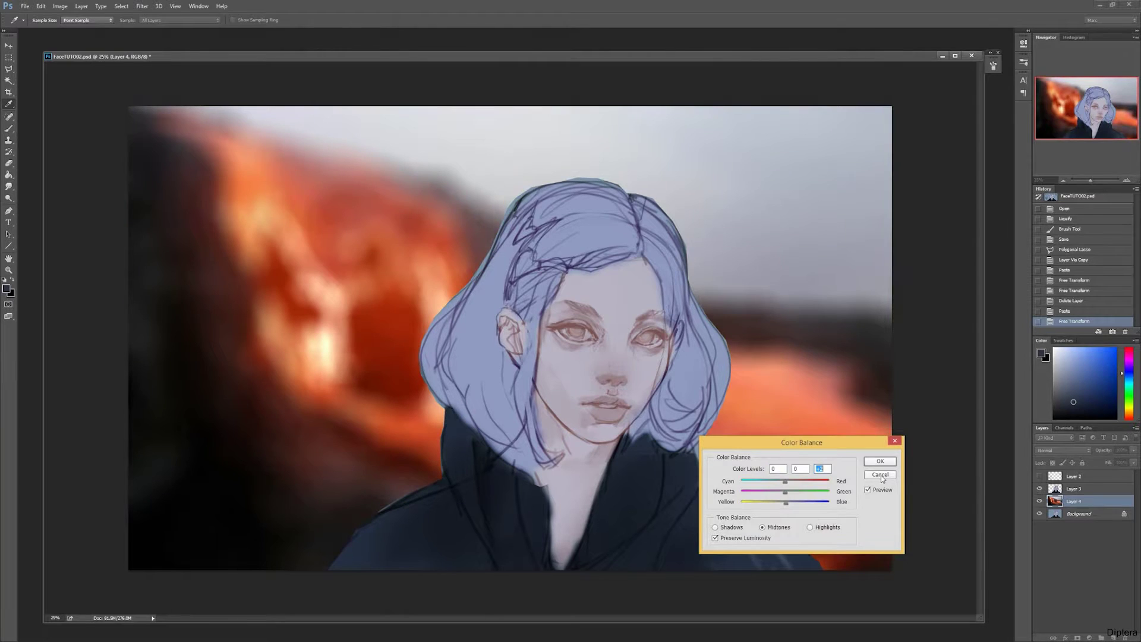
{"action": "left_click", "coordinate": [880, 475]}
{"action": "key", "text": "ctrl+b"}
{"action": "left_click_drag", "start_coordinate": [785, 503], "coordinate": [765, 489]}
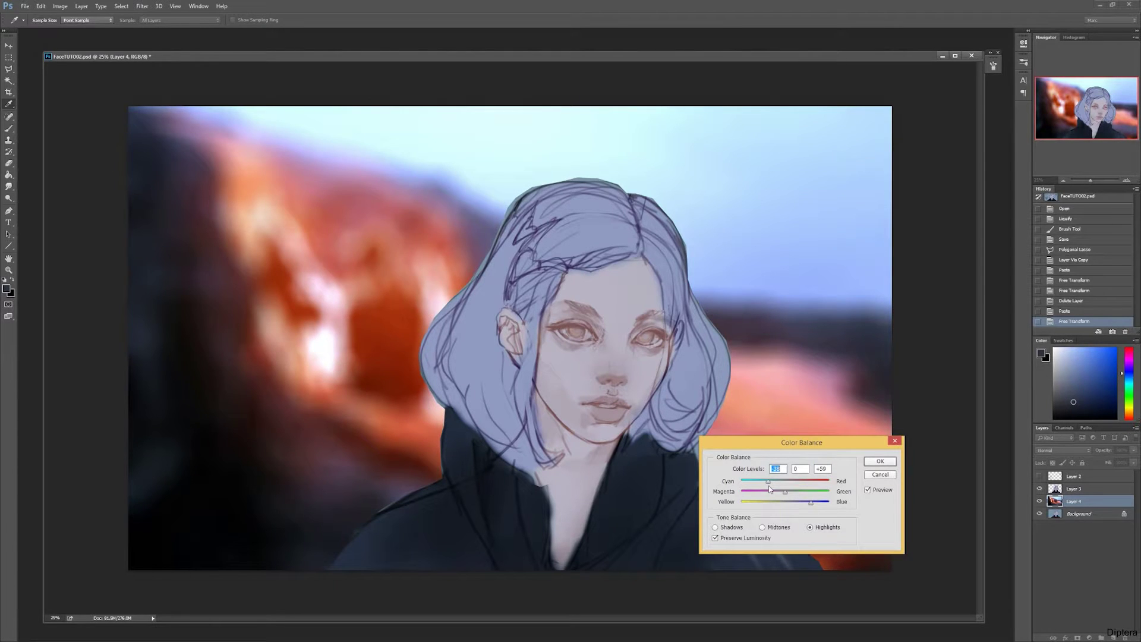
{"action": "left_click", "coordinate": [873, 475]}
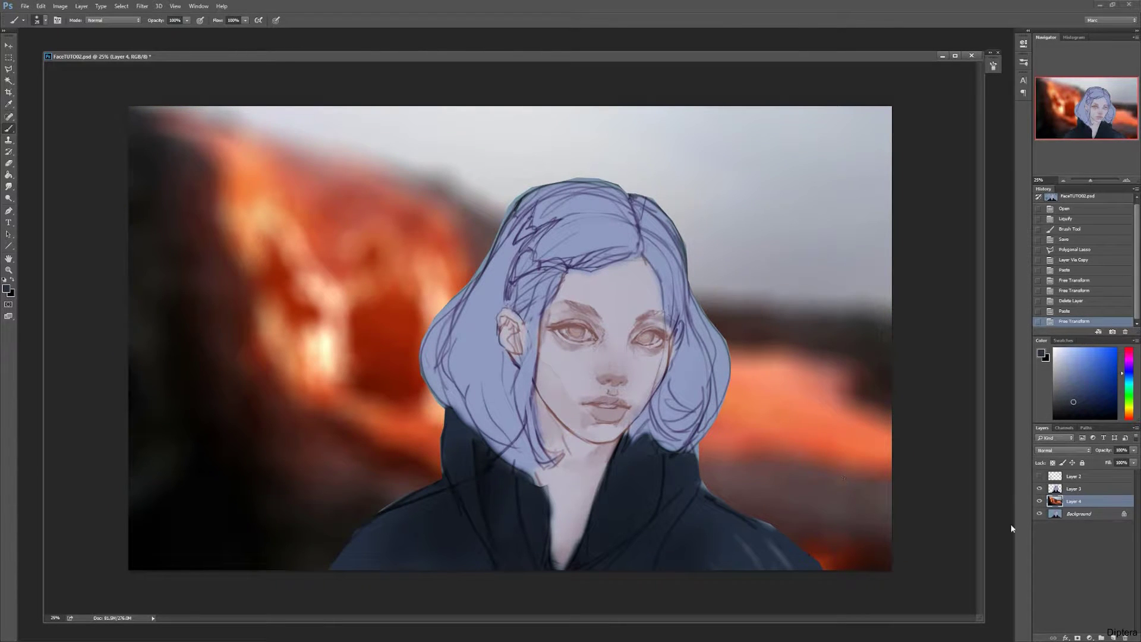
Shift the figure layer's midtones towards red and magenta with Color Balance, and switch to the full-screen view
{"action": "left_click", "coordinate": [1069, 489]}
{"action": "key", "text": "ctrl+b"}
{"action": "left_click_drag", "start_coordinate": [789, 483], "coordinate": [805, 485]}
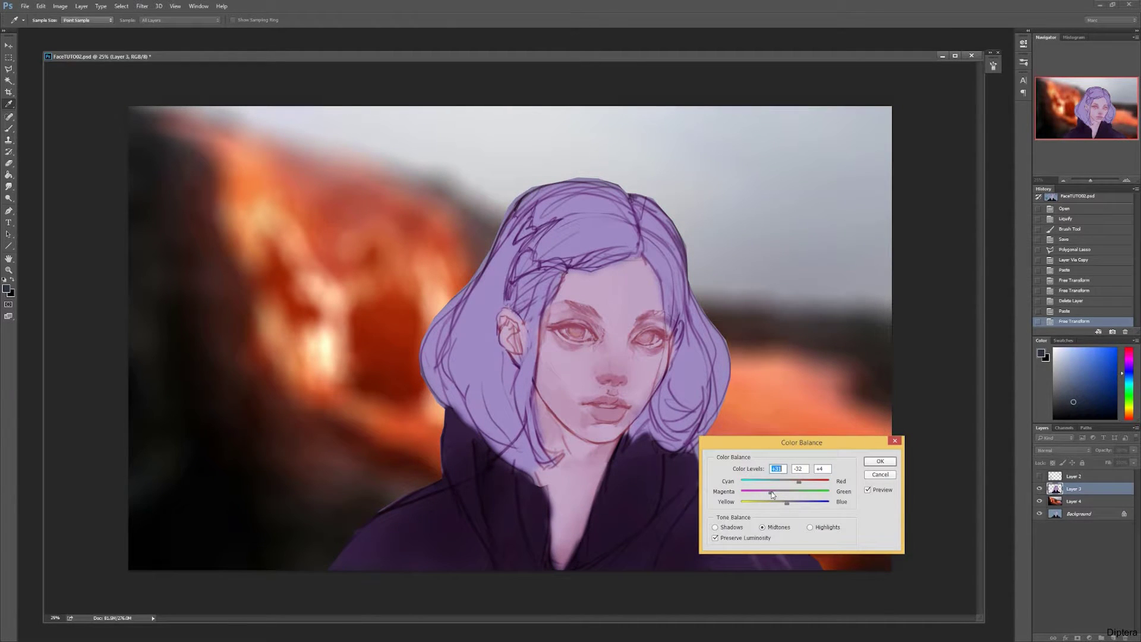
{"action": "left_click", "coordinate": [874, 462]}
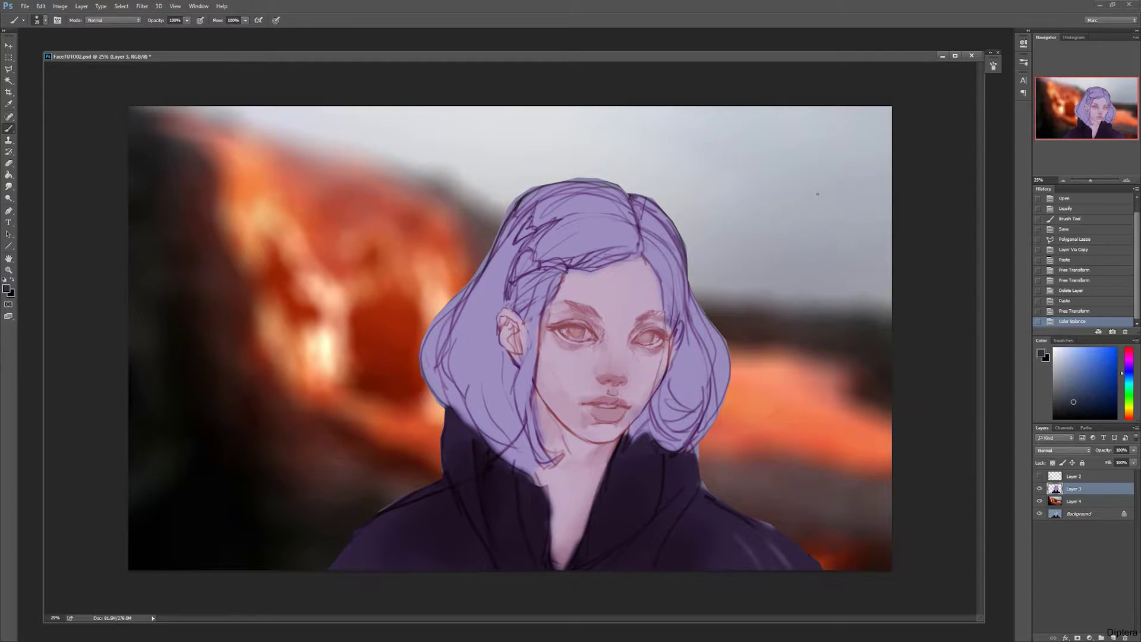
{"action": "key", "text": "f"}
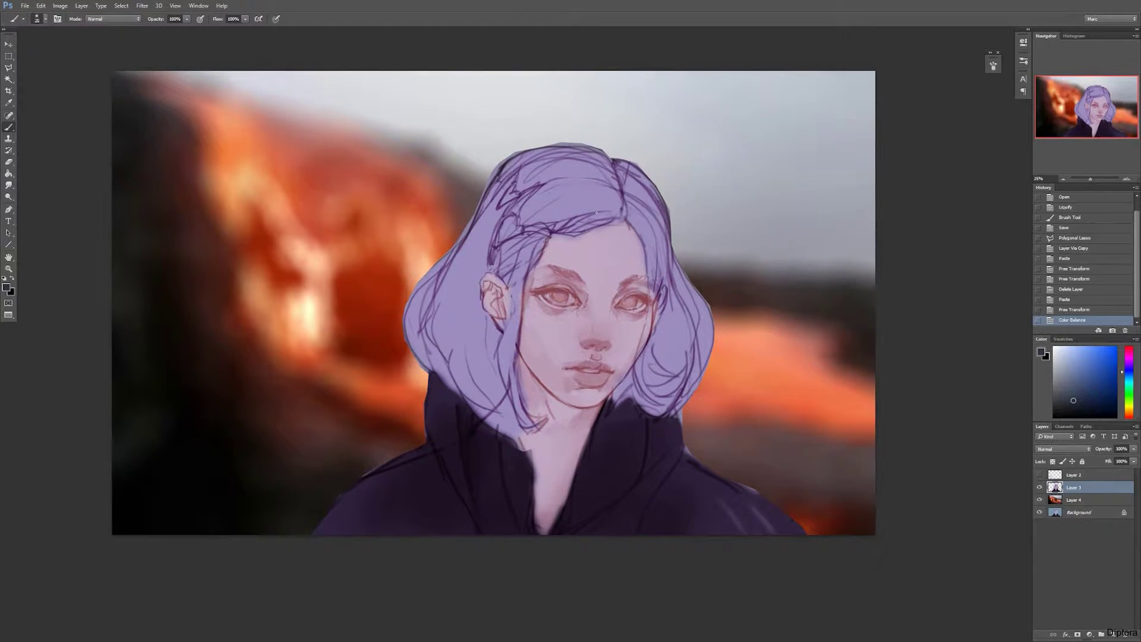
Prepare a 4000 px Overlay brush in pale cream for the lava layer, and try one lightening stroke across its sky
{"action": "left_click", "coordinate": [1072, 496]}
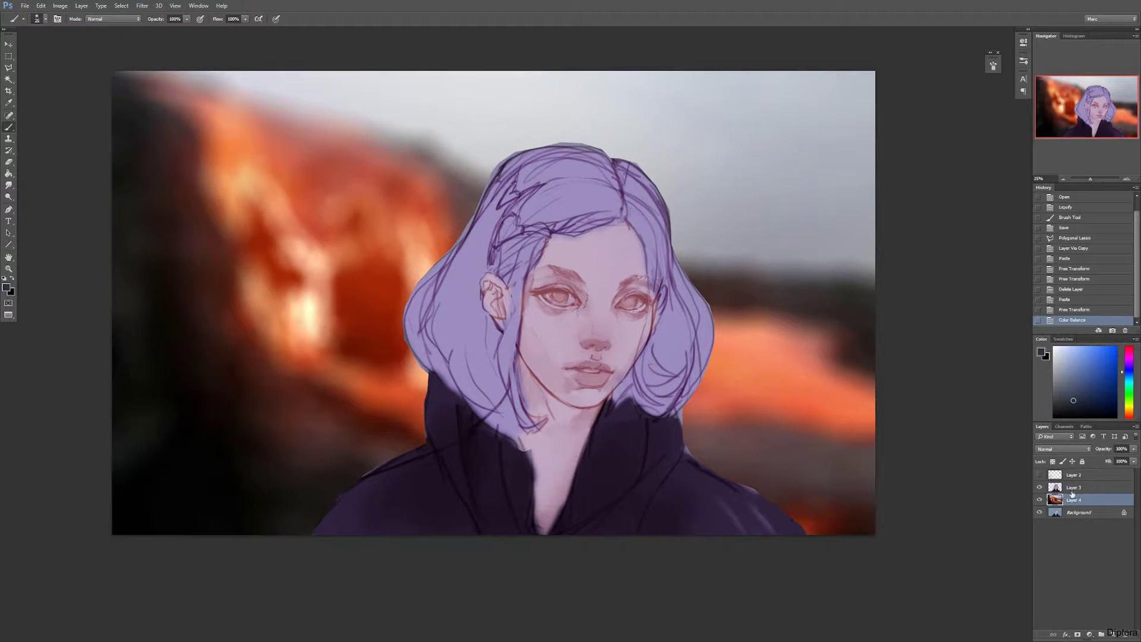
{"action": "key", "text": "]"}
{"action": "key", "text": "]"}
{"action": "key", "text": "]"}
{"action": "key", "text": "]"}
{"action": "key", "text": "]"}
{"action": "key", "text": "]"}
{"action": "key", "text": "]"}
{"action": "key", "text": "]"}
{"action": "key", "text": "]"}
{"action": "key", "text": "]"}
{"action": "left_click", "coordinate": [113, 19]}
{"action": "left_click", "coordinate": [117, 148]}
{"action": "left_click", "coordinate": [7, 288]}
{"action": "left_click", "coordinate": [93, 320]}
{"action": "left_click_drag", "start_coordinate": [198, 418], "coordinate": [198, 414]}
{"action": "left_click", "coordinate": [85, 319]}
{"action": "left_click", "coordinate": [269, 313]}
{"action": "left_click", "coordinate": [268, 313]}
{"action": "key", "text": "b"}
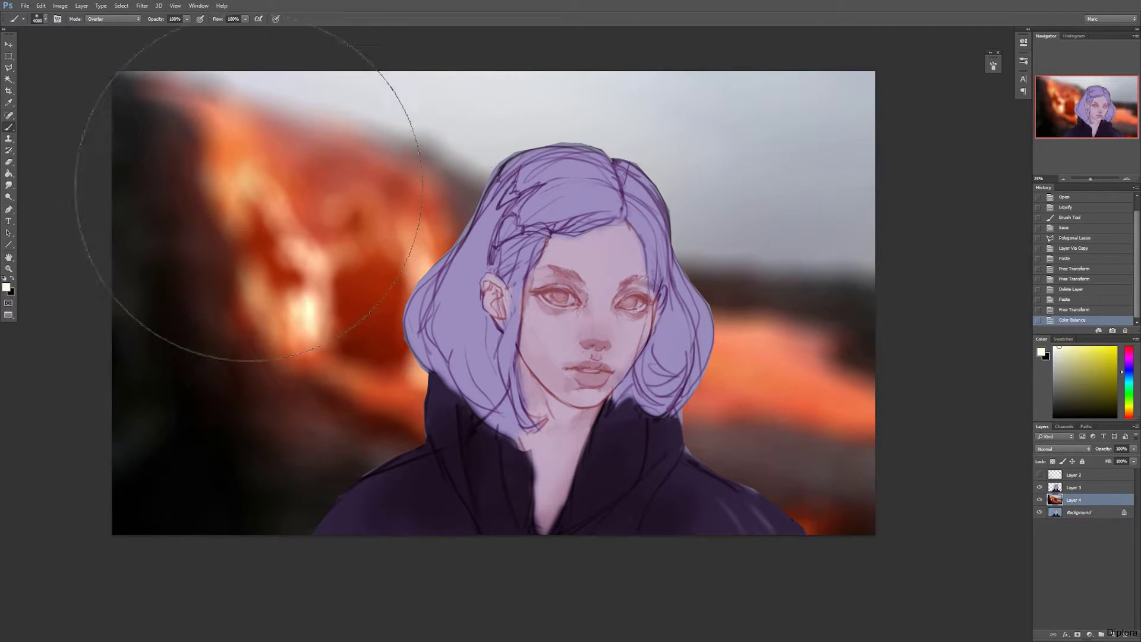
{"action": "mouse_move", "coordinate": [253, 172]}
{"action": "left_mouse_down"}
{"action": "mouse_move", "coordinate": [286, 18]}
{"action": "mouse_move", "coordinate": [612, 101]}
{"action": "left_mouse_up"}
{"action": "key", "text": "ctrl+z"}
Flip the lava background layer horizontally and clear the selection
{"action": "key", "text": "ctrl+a"}
{"action": "key", "text": "ctrl+t"}
{"action": "right_click", "coordinate": [570, 357]}
{"action": "left_click", "coordinate": [617, 488]}
{"action": "key", "text": "Return"}
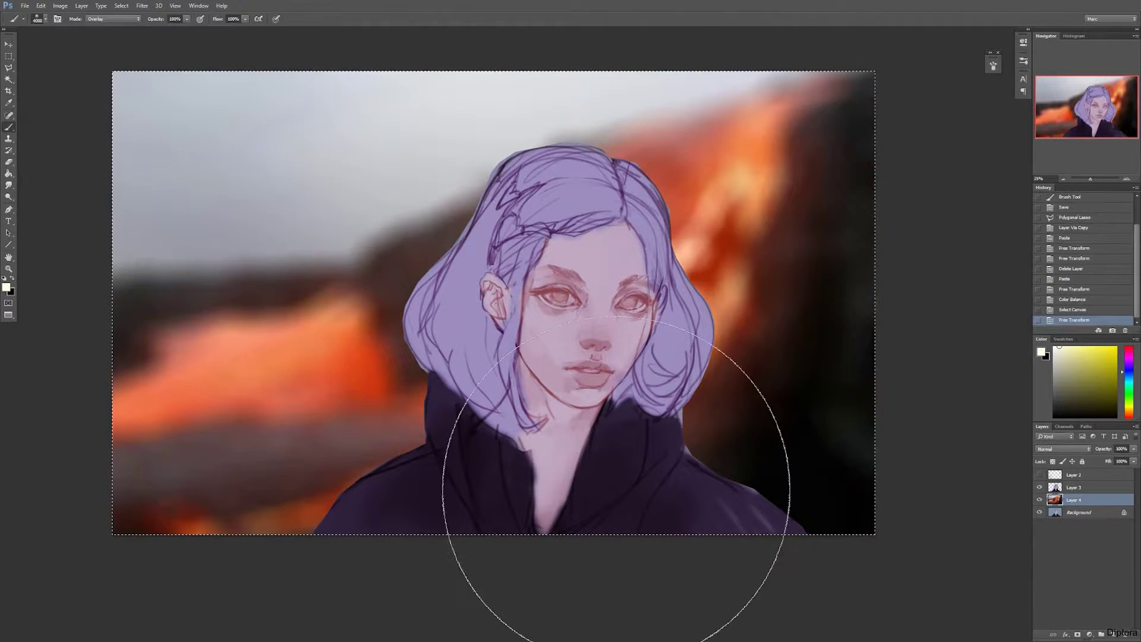
{"action": "key", "text": "ctrl+d"}
Brighten the background sky beside and above the woman's head with large pale Overlay brush strokes
{"action": "mouse_move", "coordinate": [136, 148]}
{"action": "left_mouse_down"}
{"action": "mouse_move", "coordinate": [81, 127]}
{"action": "mouse_move", "coordinate": [458, 25]}
{"action": "left_mouse_up"}
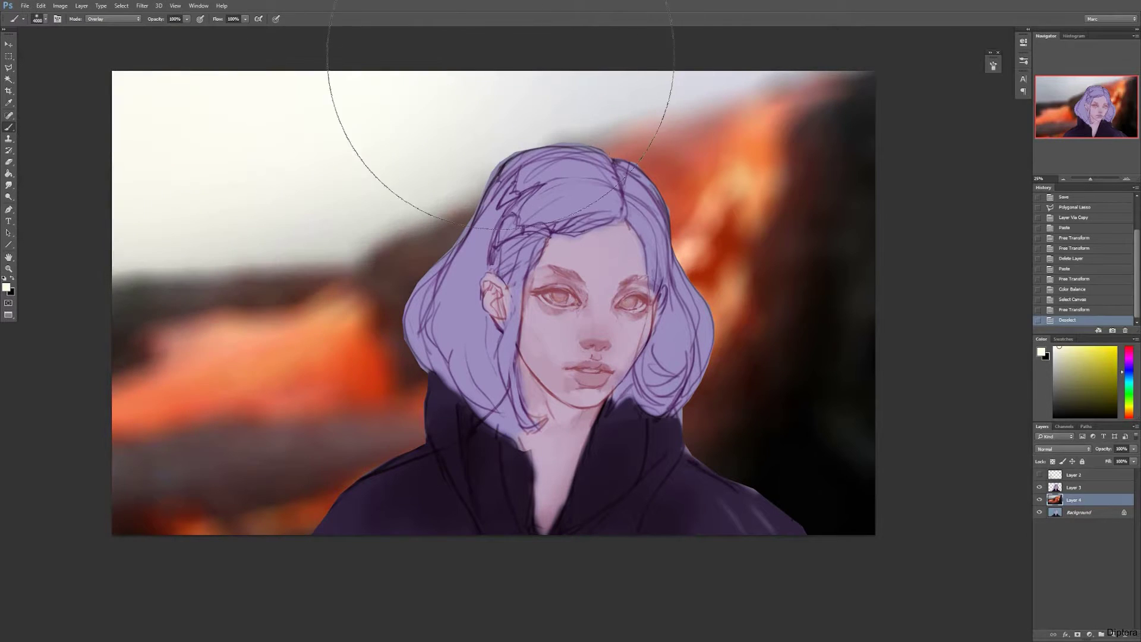
{"action": "left_click_drag", "start_coordinate": [240, 115], "coordinate": [604, 12]}
{"action": "mouse_move", "coordinate": [280, 242]}
{"action": "left_mouse_down"}
{"action": "mouse_move", "coordinate": [396, 201]}
{"action": "mouse_move", "coordinate": [430, 174]}
{"action": "left_mouse_up"}
{"action": "key", "text": "ctrl+alt+z"}
{"action": "key", "text": "ctrl+alt+z"}
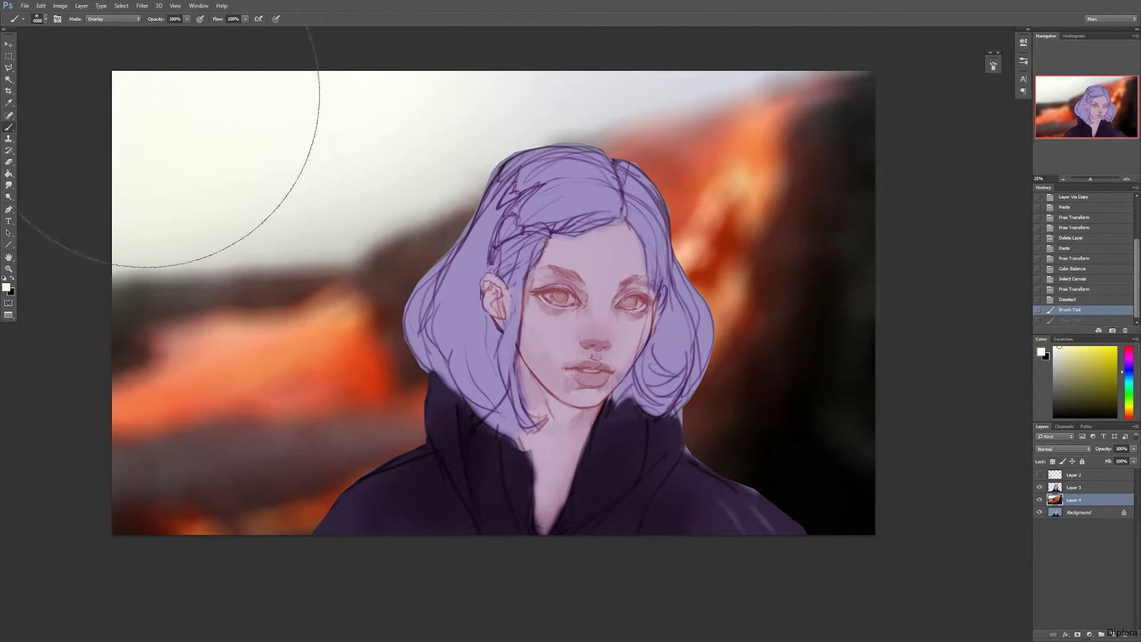
{"action": "key", "text": "ctrl+shift+z"}
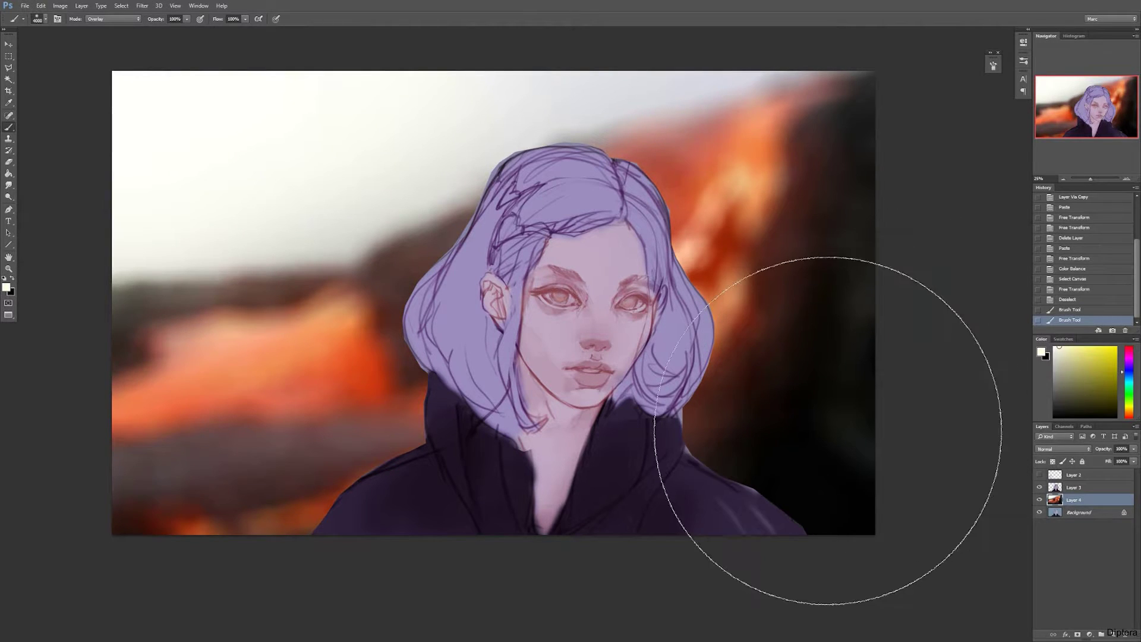
Reduce the brush size to 1800 px
{"action": "key", "text": "bracketleft"}
{"action": "key", "text": "bracketleft"}
{"action": "key", "text": "bracketleft"}
{"action": "key", "text": "bracketleft"}
{"action": "key", "text": "bracketleft"}
{"action": "key", "text": "bracketleft"}
{"action": "key", "text": "bracketleft"}
{"action": "key", "text": "bracketleft"}
{"action": "key", "text": "bracketleft"}
{"action": "key", "text": "bracketleft"}
{"action": "key", "text": "bracketleft"}
{"action": "key", "text": "bracketleft"}
{"action": "key", "text": "bracketleft"}
{"action": "key", "text": "bracketleft"}
{"action": "key", "text": "bracketleft"}
{"action": "key", "text": "bracketleft"}
{"action": "key", "text": "bracketleft"}
{"action": "key", "text": "bracketleft"}
{"action": "key", "text": "bracketleft"}
{"action": "key", "text": "bracketleft"}
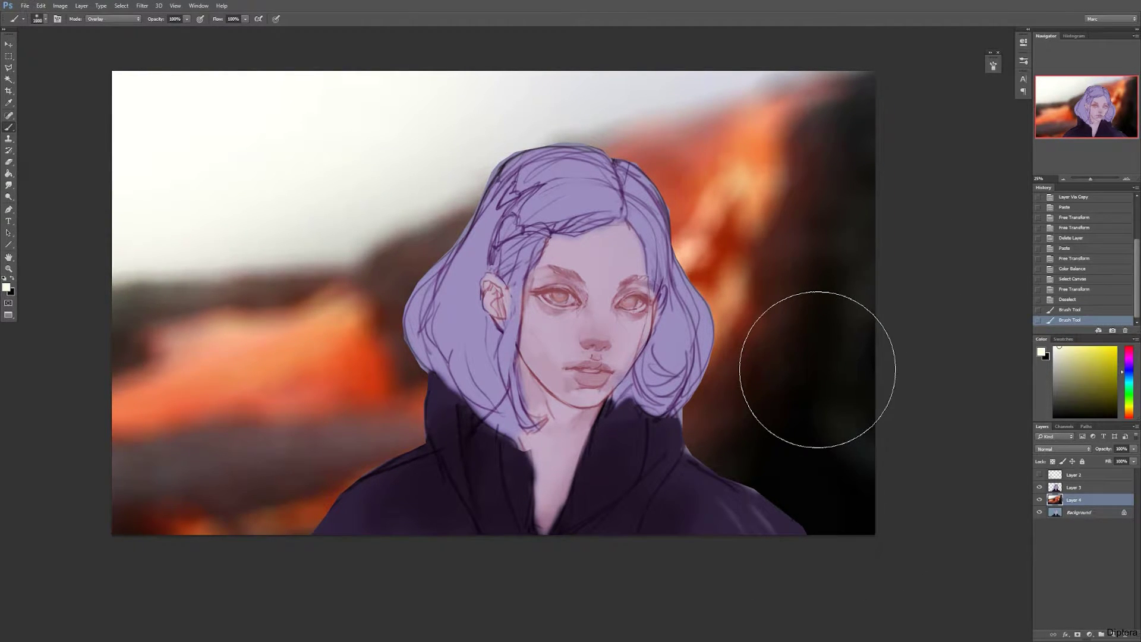
Try flipping the lava background vertically
{"action": "key", "text": "ctrl+a"}
{"action": "key", "text": "ctrl+t"}
{"action": "right_click", "coordinate": [637, 431]}
{"action": "left_click", "coordinate": [677, 563]}
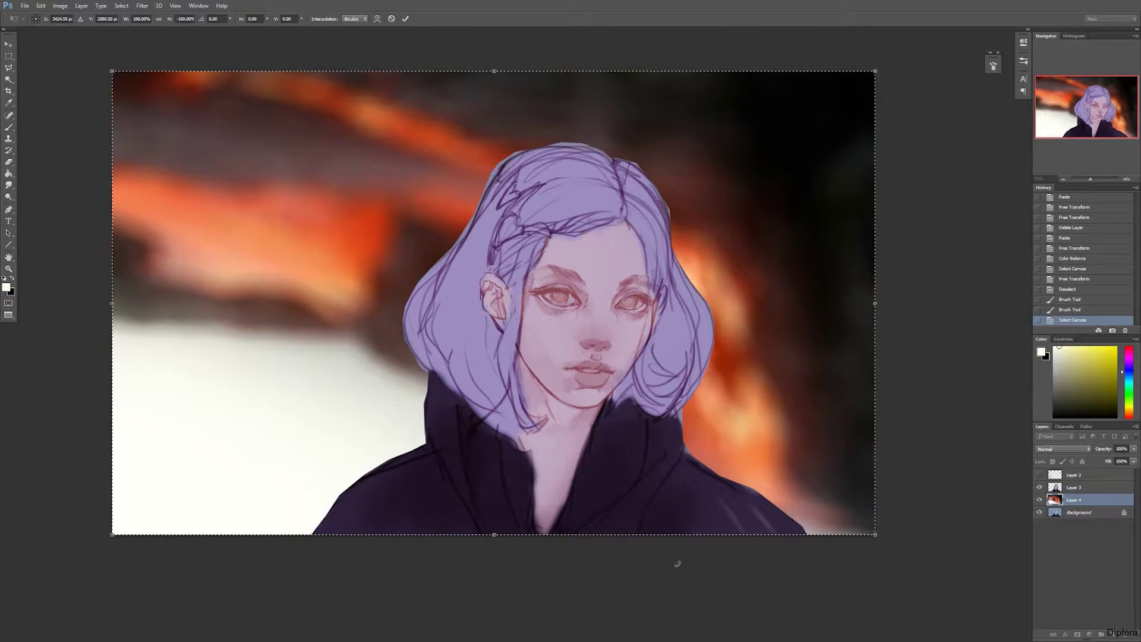
{"action": "key", "text": "Return"}
{"action": "key", "text": "ctrl+d"}
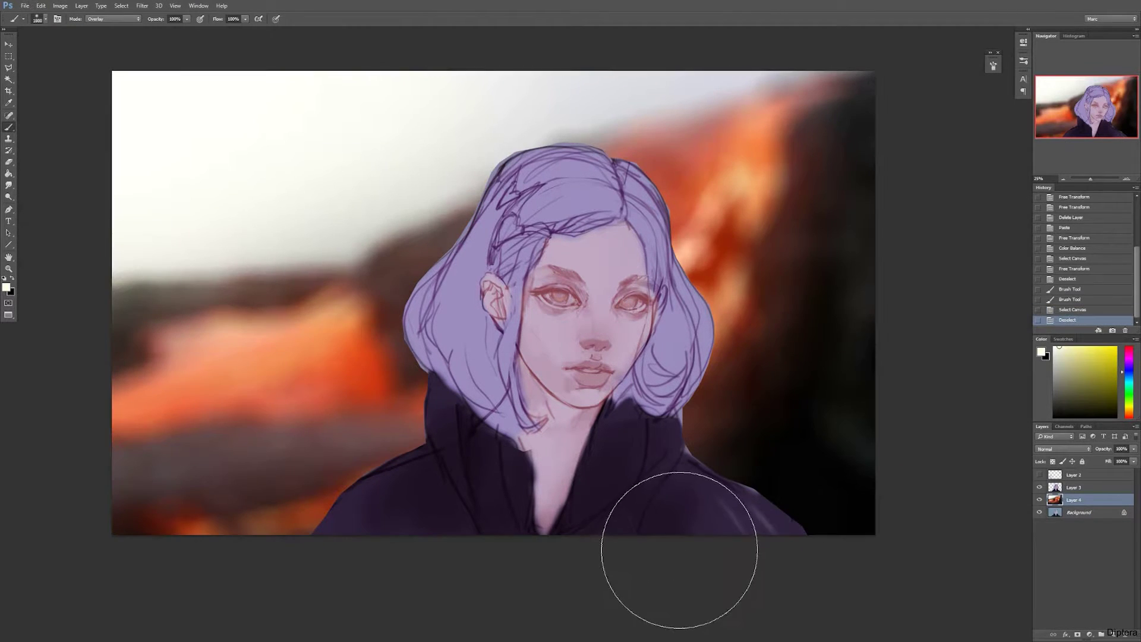
Shrink the brush and brighten the crown and sides of the hair on the portrait layer with pale Overlay strokes
{"action": "key", "text": "bracketleft"}
{"action": "key", "text": "bracketleft"}
{"action": "key", "text": "bracketleft"}
{"action": "key", "text": "bracketleft"}
{"action": "key", "text": "bracketleft"}
{"action": "key", "text": "bracketleft"}
{"action": "key", "text": "bracketleft"}
{"action": "key", "text": "bracketleft"}
{"action": "key", "text": "bracketleft"}
{"action": "key", "text": "bracketleft"}
{"action": "key", "text": "bracketleft"}
{"action": "key", "text": "bracketleft"}
{"action": "key", "text": "bracketleft"}
{"action": "key", "text": "bracketleft"}
{"action": "key", "text": "bracketleft"}
{"action": "key", "text": "bracketleft"}
{"action": "key", "text": "bracketleft"}
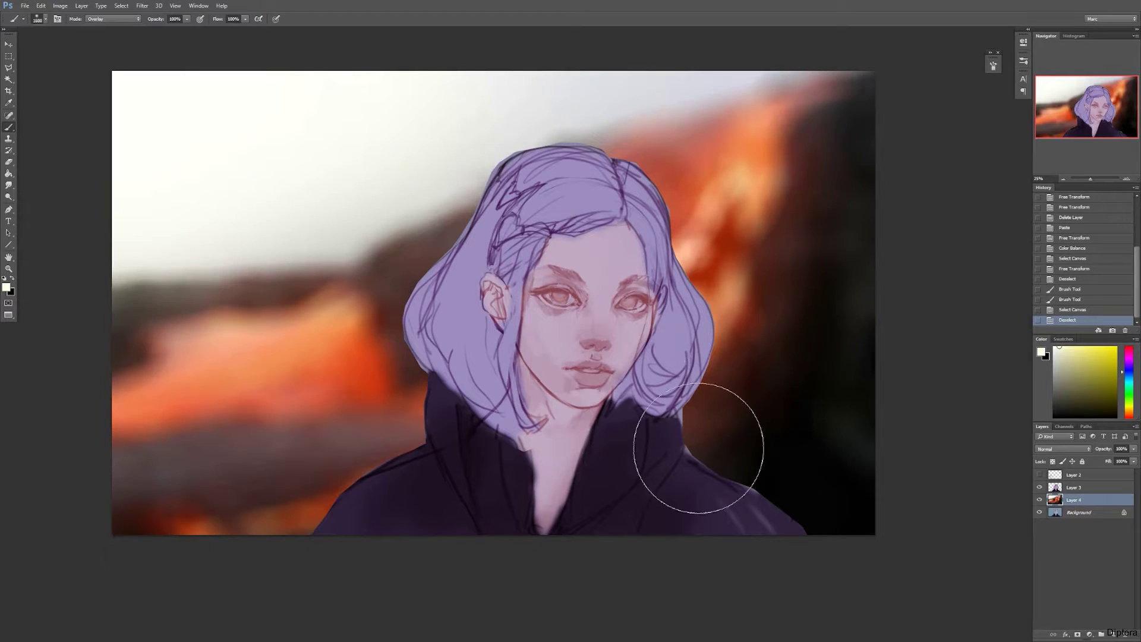
{"action": "left_click", "coordinate": [1061, 489]}
{"action": "key", "text": "bracketright"}
{"action": "mouse_move", "coordinate": [565, 202]}
{"action": "left_mouse_down"}
{"action": "mouse_move", "coordinate": [499, 220]}
{"action": "mouse_move", "coordinate": [486, 270]}
{"action": "mouse_move", "coordinate": [502, 306]}
{"action": "left_mouse_up"}
{"action": "key", "text": "ctrl+z"}
{"action": "key", "text": "bracketright"}
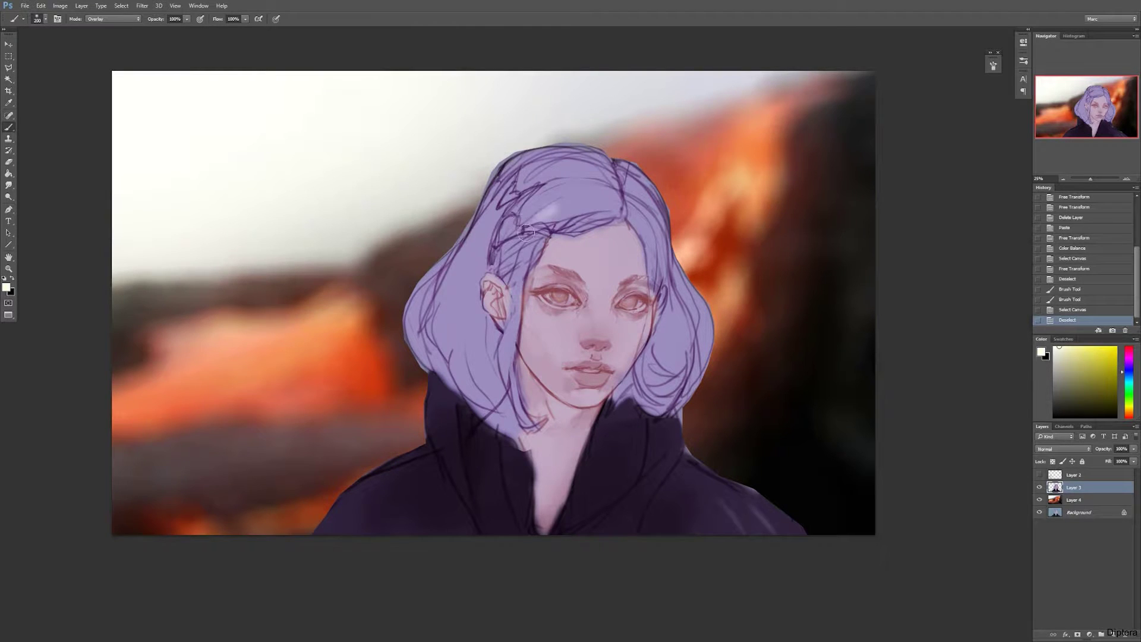
{"action": "mouse_move", "coordinate": [526, 232]}
{"action": "left_mouse_down"}
{"action": "mouse_move", "coordinate": [538, 178]}
{"action": "mouse_move", "coordinate": [505, 196]}
{"action": "mouse_move", "coordinate": [585, 178]}
{"action": "mouse_move", "coordinate": [549, 149]}
{"action": "mouse_move", "coordinate": [483, 261]}
{"action": "mouse_move", "coordinate": [454, 282]}
{"action": "mouse_move", "coordinate": [452, 321]}
{"action": "mouse_move", "coordinate": [507, 273]}
{"action": "mouse_move", "coordinate": [484, 351]}
{"action": "mouse_move", "coordinate": [432, 312]}
{"action": "left_mouse_up"}
{"action": "key", "text": "bracketleft"}
{"action": "mouse_move", "coordinate": [612, 211]}
{"action": "left_mouse_down"}
{"action": "mouse_move", "coordinate": [603, 164]}
{"action": "mouse_move", "coordinate": [667, 279]}
{"action": "left_mouse_up"}
{"action": "left_click_drag", "start_coordinate": [547, 220], "coordinate": [535, 187]}
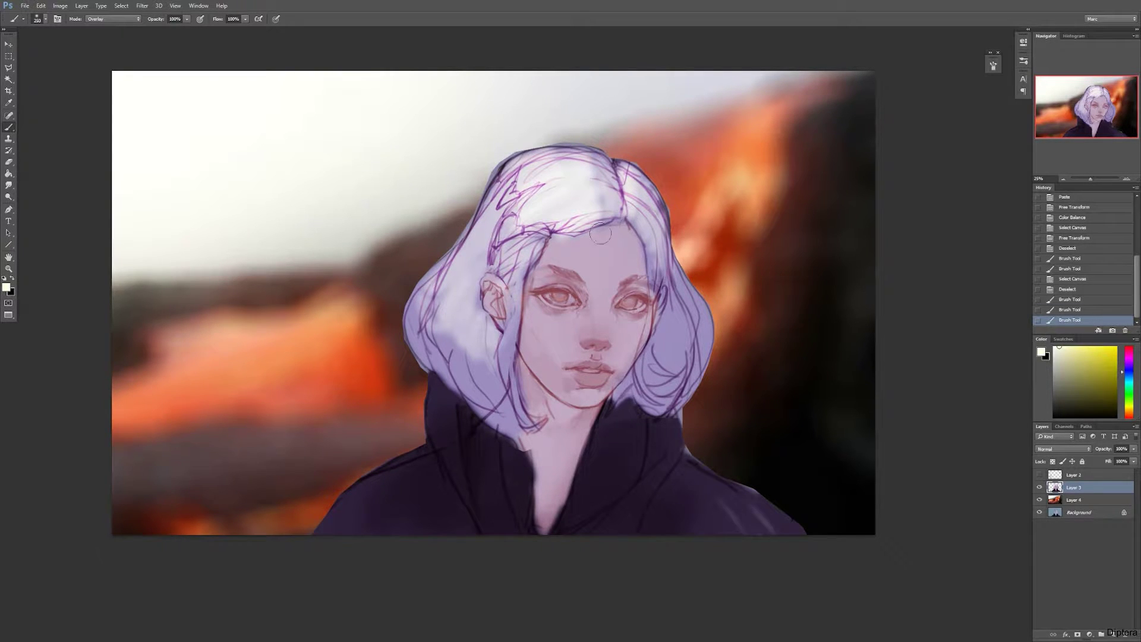
Paint small pale Overlay highlights on the nose, around the lips and on the chin
{"action": "mouse_move", "coordinate": [578, 258]}
{"action": "left_mouse_down"}
{"action": "mouse_move", "coordinate": [597, 296]}
{"action": "mouse_move", "coordinate": [714, 381]}
{"action": "mouse_move", "coordinate": [648, 340]}
{"action": "mouse_move", "coordinate": [597, 294]}
{"action": "left_mouse_up"}
{"action": "key", "text": "ctrl+z"}
{"action": "key", "text": "bracketleft"}
{"action": "key", "text": "bracketleft"}
{"action": "left_click_drag", "start_coordinate": [597, 309], "coordinate": [596, 328]}
{"action": "left_click", "coordinate": [608, 337]}
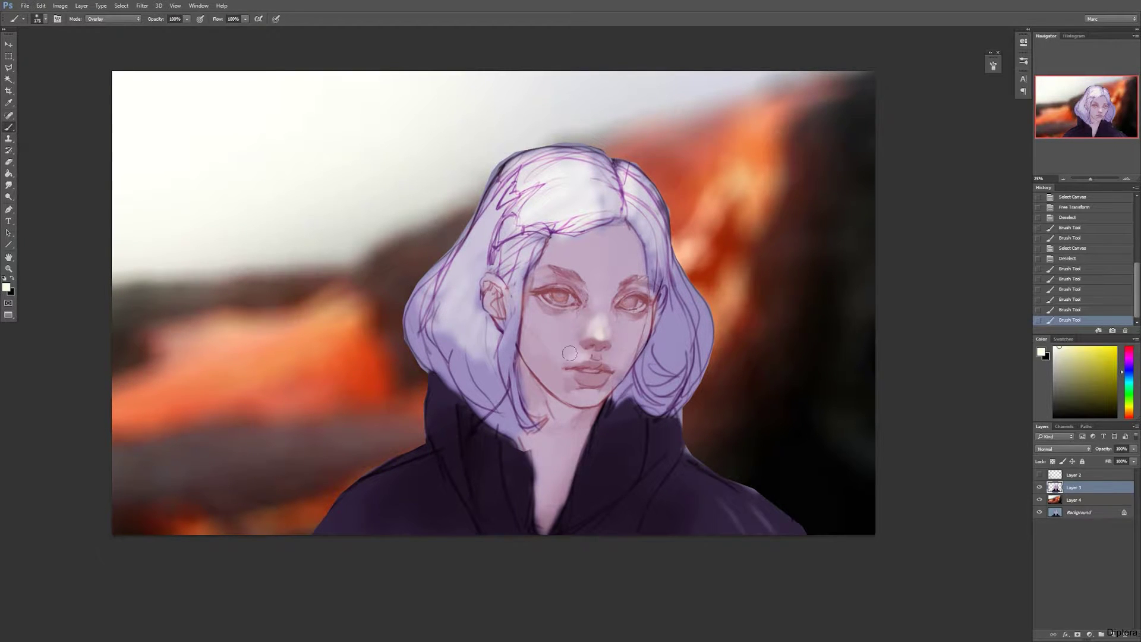
{"action": "mouse_move", "coordinate": [613, 360]}
{"action": "left_mouse_down"}
{"action": "mouse_move", "coordinate": [601, 386]}
{"action": "mouse_move", "coordinate": [577, 375]}
{"action": "mouse_move", "coordinate": [603, 380]}
{"action": "mouse_move", "coordinate": [583, 395]}
{"action": "left_mouse_up"}
{"action": "left_click_drag", "start_coordinate": [598, 395], "coordinate": [585, 400]}
Shade the neck and neckline with warm reddish tones sampled from the lava, using the brush in Multiply mode
{"action": "key", "text": "bracketright"}
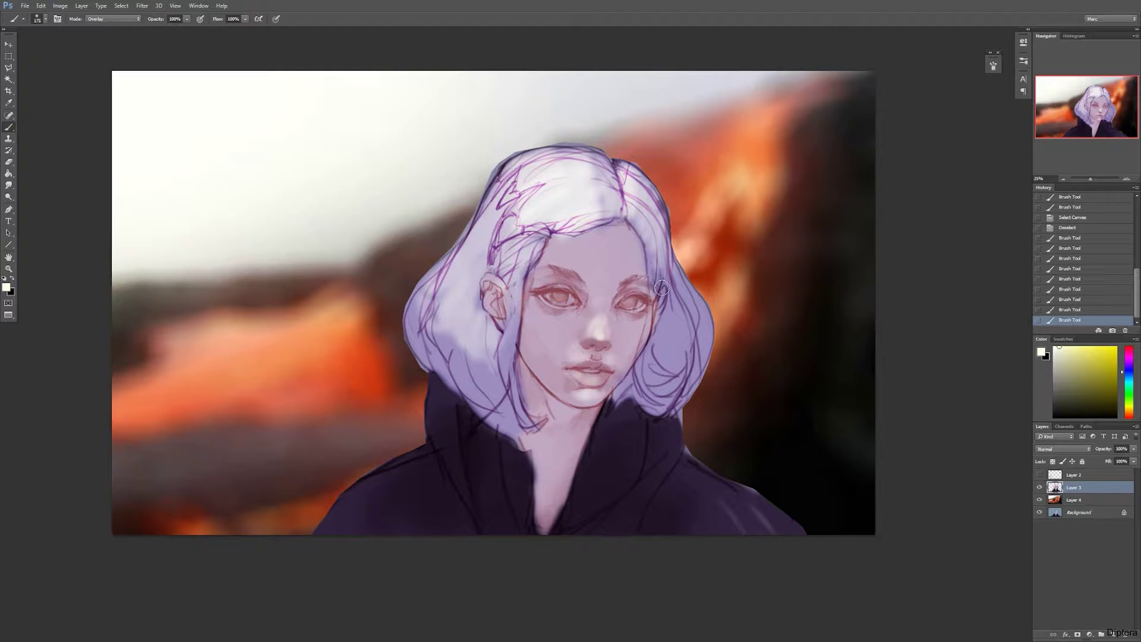
{"action": "left_click", "coordinate": [713, 413], "text": "alt"}
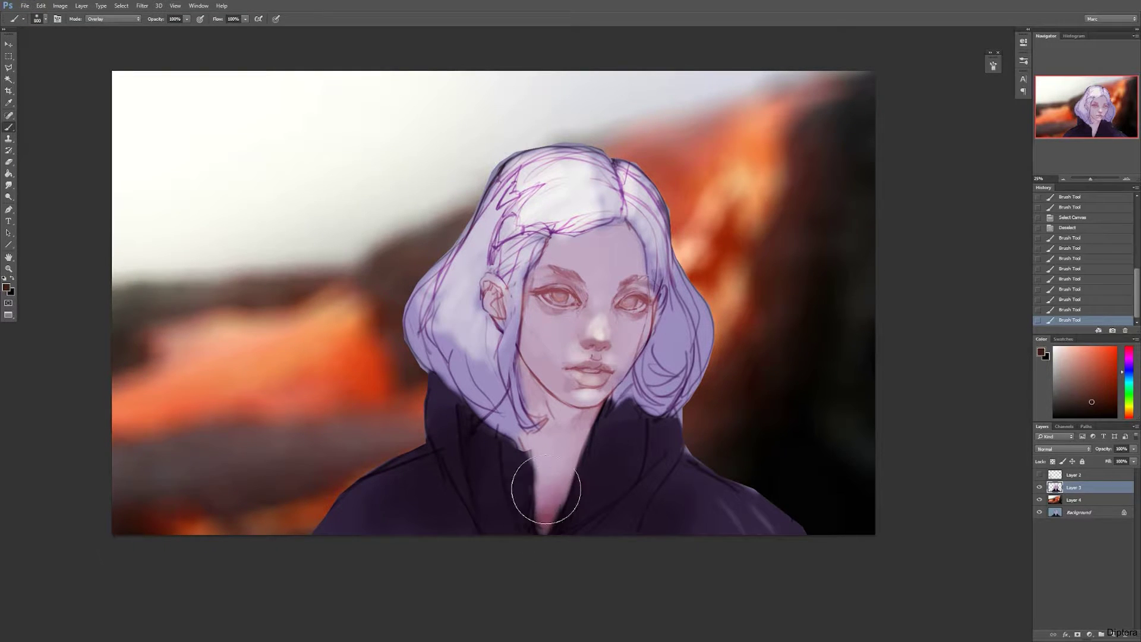
{"action": "left_click_drag", "start_coordinate": [542, 487], "coordinate": [552, 451]}
{"action": "mouse_move", "coordinate": [552, 413]}
{"action": "left_mouse_down"}
{"action": "mouse_move", "coordinate": [548, 527]}
{"action": "mouse_move", "coordinate": [547, 461]}
{"action": "mouse_move", "coordinate": [593, 416]}
{"action": "mouse_move", "coordinate": [534, 452]}
{"action": "mouse_move", "coordinate": [563, 479]}
{"action": "left_mouse_up"}
{"action": "key", "text": "ctrl+z"}
{"action": "left_click", "coordinate": [736, 265], "text": "alt"}
{"action": "left_click", "coordinate": [112, 18]}
{"action": "left_click", "coordinate": [104, 62]}
{"action": "key", "text": "ctrl+z"}
{"action": "left_click_drag", "start_coordinate": [548, 523], "coordinate": [552, 469]}
Enlarge the brush to 900 px and darken the lower hoodie with Multiply strokes
{"action": "key", "text": "]"}
{"action": "key", "text": "]"}
{"action": "key", "text": "]"}
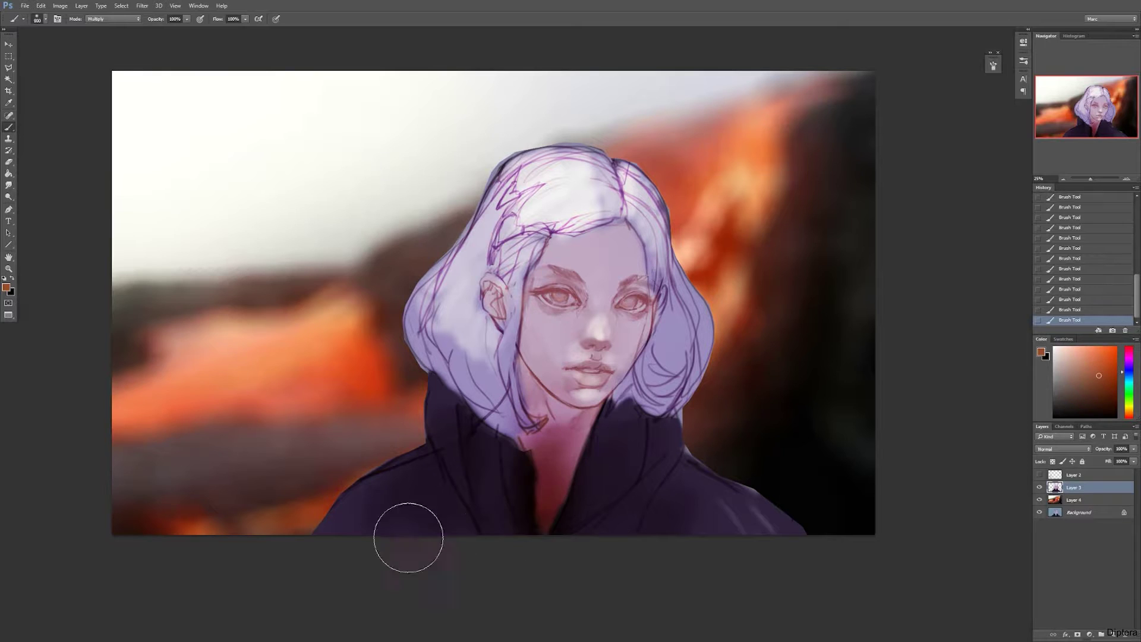
{"action": "left_click_drag", "start_coordinate": [408, 538], "coordinate": [443, 533]}
{"action": "left_click_drag", "start_coordinate": [641, 516], "coordinate": [762, 532]}
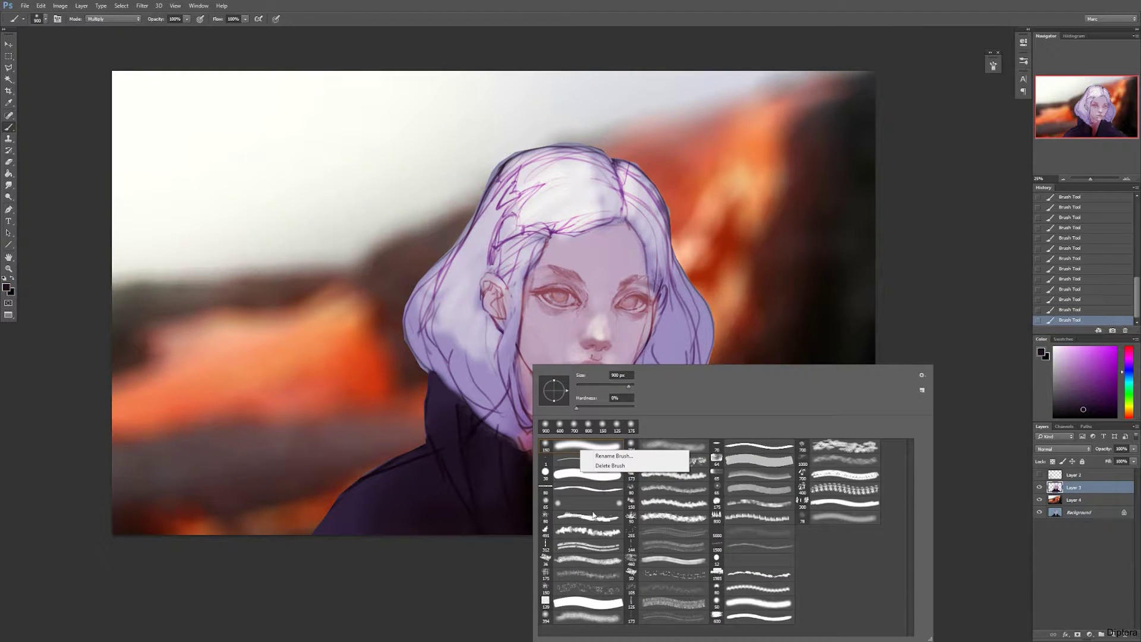
{"action": "left_click", "coordinate": [571, 602]}
{"action": "left_click", "coordinate": [509, 596]}
{"action": "left_click_drag", "start_coordinate": [510, 596], "coordinate": [489, 583]}
Choose a smaller brush and deepen the hoodie's lower edge and shoulder in dark purple
{"action": "right_click", "coordinate": [675, 455]}
{"action": "left_click", "coordinate": [740, 426]}
{"action": "left_click", "coordinate": [628, 521]}
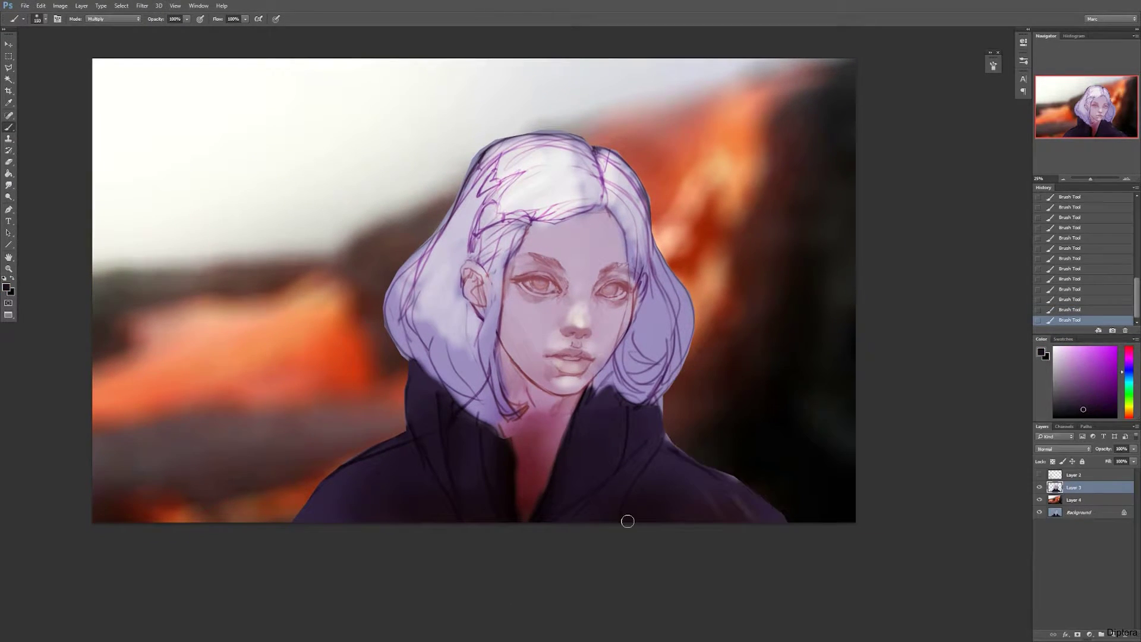
{"action": "left_click_drag", "start_coordinate": [627, 521], "coordinate": [770, 495]}
Move the portrait closer to the canvas's right edge and briefly show the hidden head sketches layer
{"action": "left_click_drag", "start_coordinate": [843, 510], "coordinate": [707, 514]}
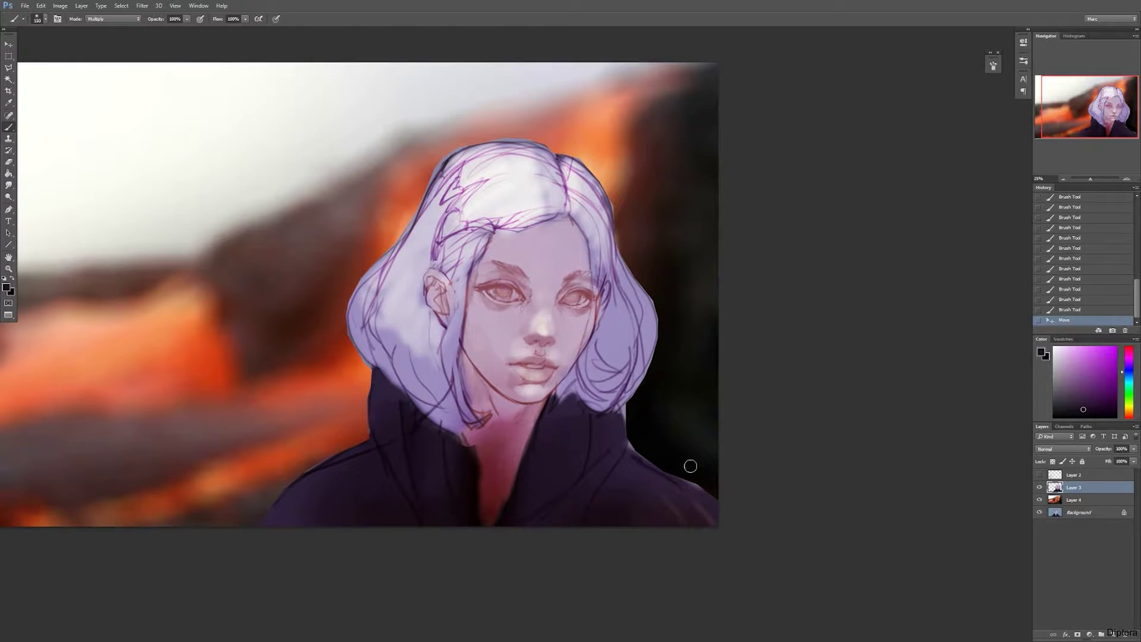
{"action": "left_click_drag", "start_coordinate": [800, 269], "coordinate": [855, 265]}
{"action": "left_click", "coordinate": [1040, 475]}
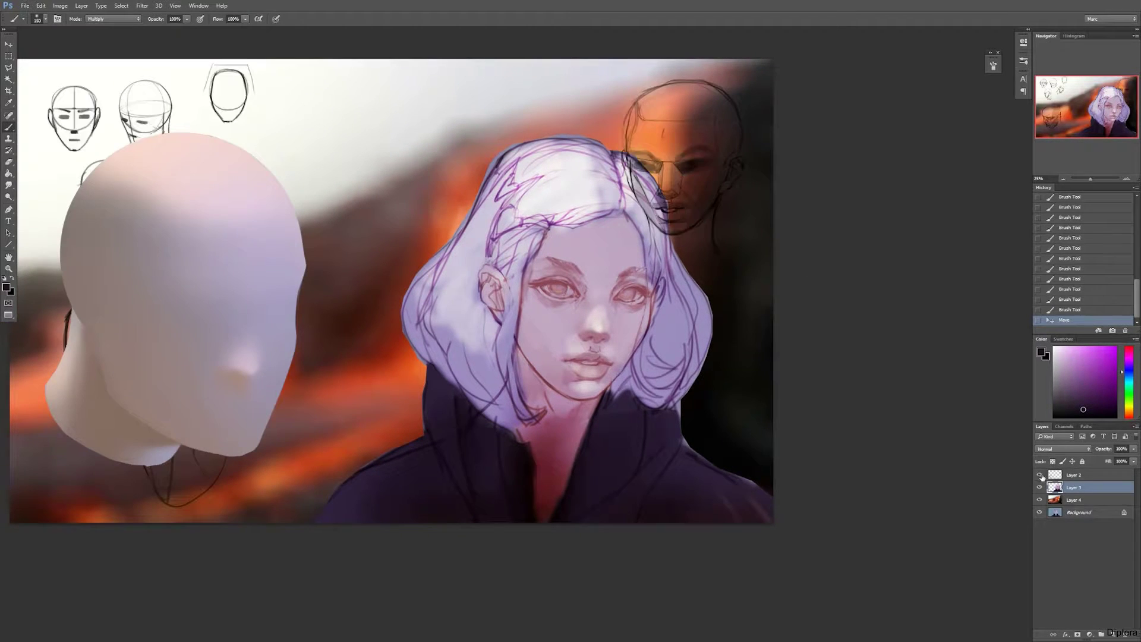
{"action": "left_click", "coordinate": [1039, 475]}
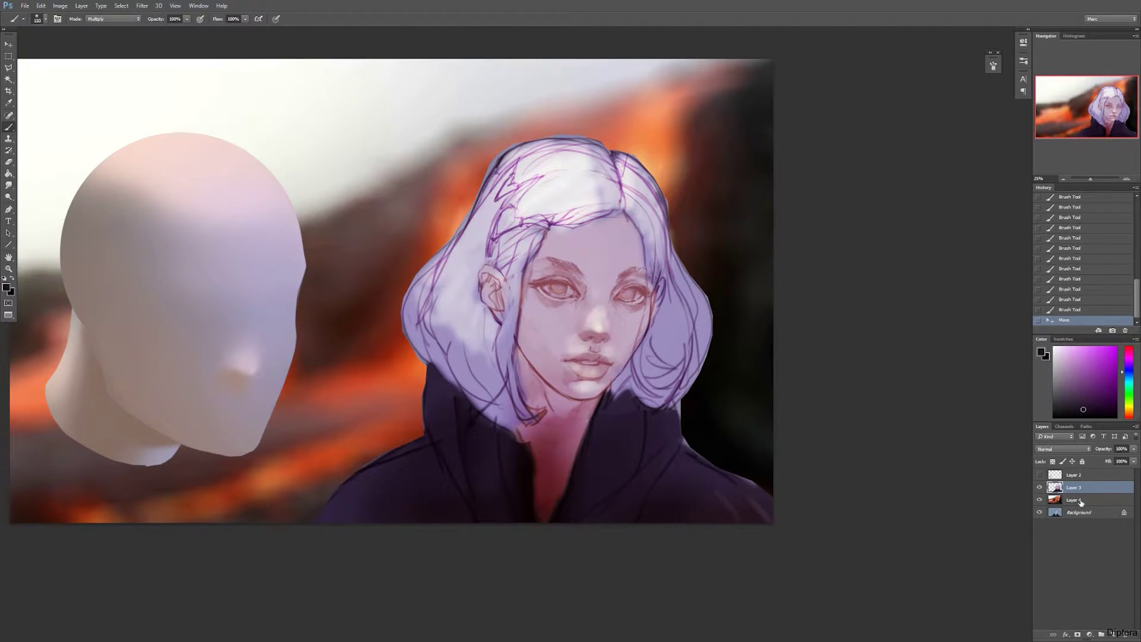
Add a new top layer and draw a filled dark purple rectangle covering the left part of the canvas
{"action": "left_click", "coordinate": [1060, 474]}
{"action": "left_click", "coordinate": [1113, 634]}
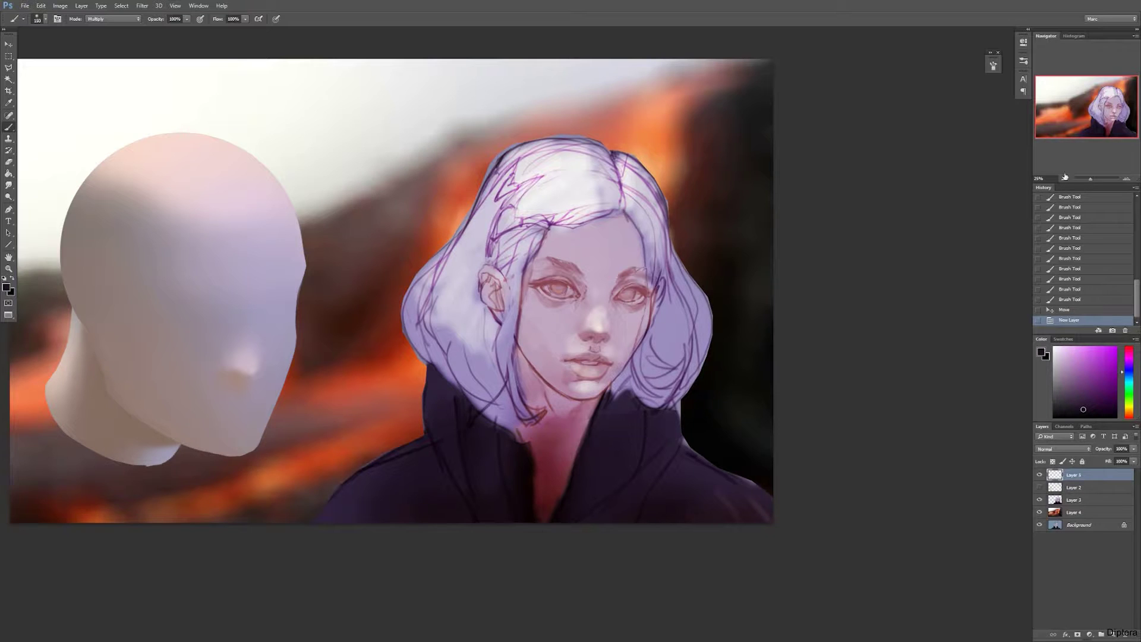
{"action": "left_click", "coordinate": [1063, 178]}
{"action": "left_click_drag", "start_coordinate": [599, 326], "coordinate": [629, 328]}
{"action": "left_click", "coordinate": [8, 245]}
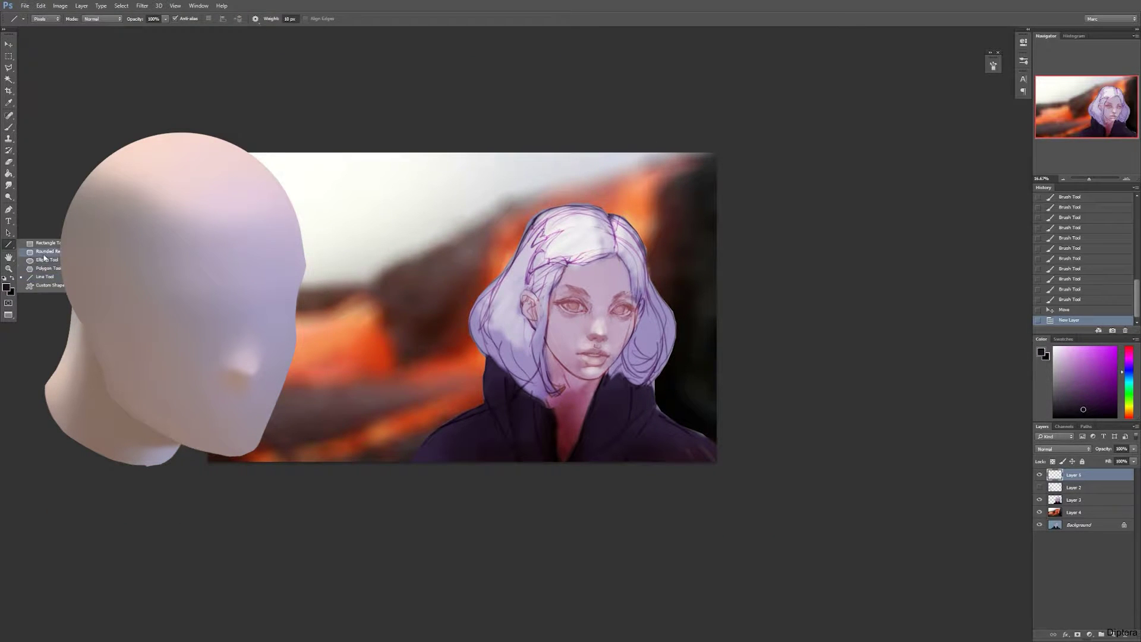
{"action": "left_click", "coordinate": [30, 244]}
{"action": "left_click_drag", "start_coordinate": [107, 102], "coordinate": [437, 547]}
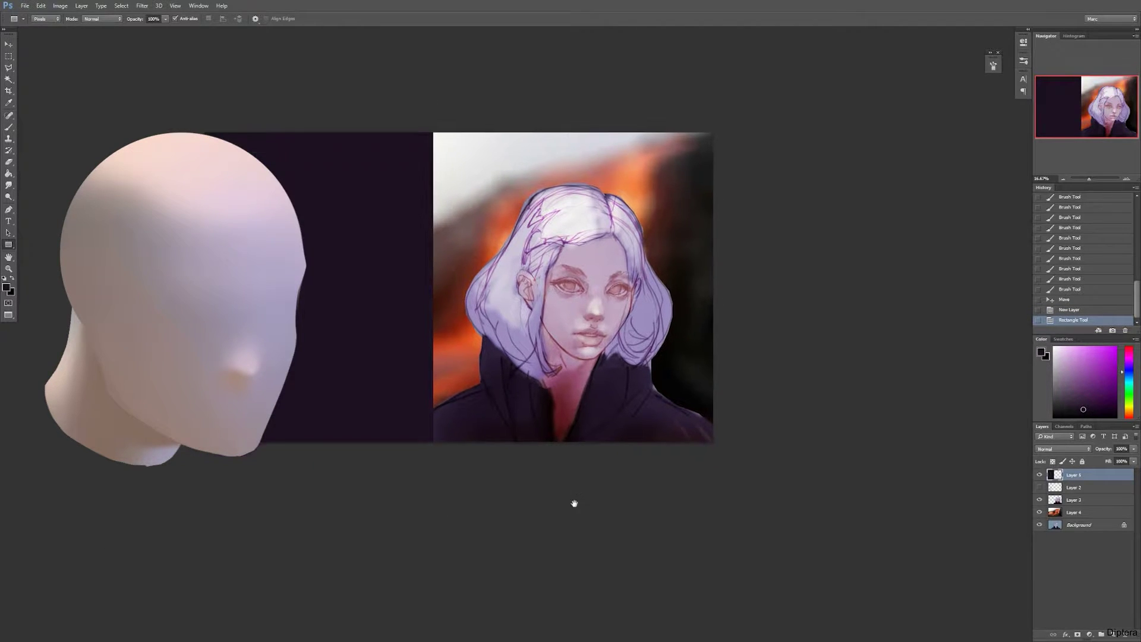
Scale down the portrait layer with Free Transform and raise it to leave space beneath the torso
{"action": "left_click", "coordinate": [8, 91]}
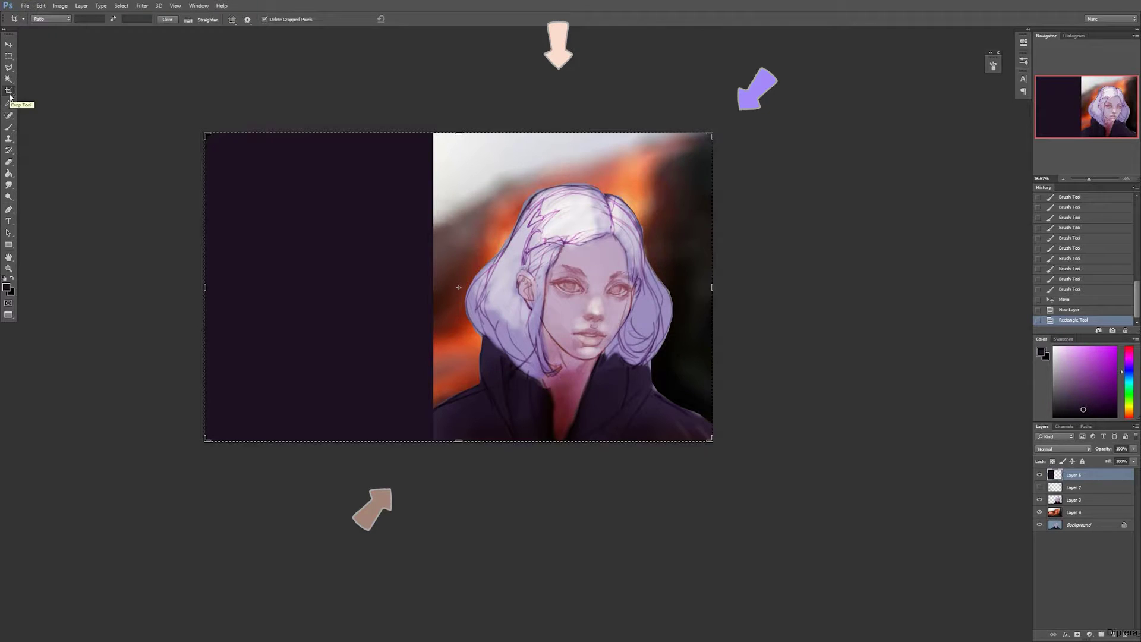
{"action": "key", "text": "ctrl+plus"}
{"action": "left_click_drag", "start_coordinate": [891, 275], "coordinate": [825, 309]}
{"action": "left_click", "coordinate": [1077, 501]}
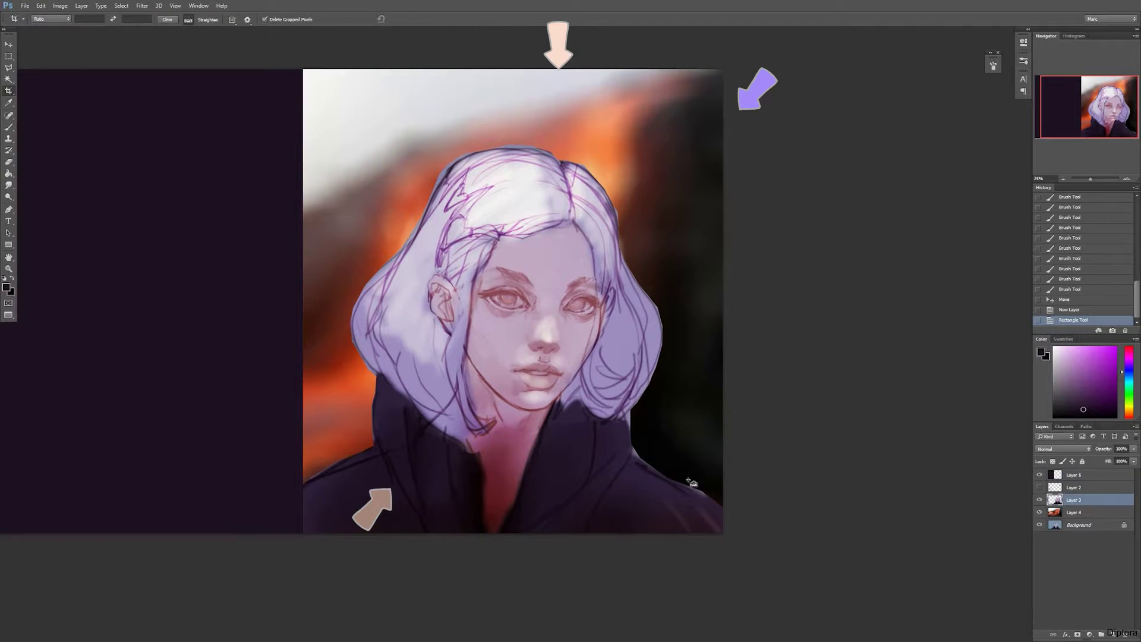
{"action": "key", "text": "ctrl+t"}
{"action": "mouse_move", "coordinate": [777, 540]}
{"action": "left_mouse_down"}
{"action": "mouse_move", "coordinate": [741, 506]}
{"action": "mouse_move", "coordinate": [746, 479]}
{"action": "mouse_move", "coordinate": [729, 462]}
{"action": "left_mouse_up"}
{"action": "left_click_drag", "start_coordinate": [663, 415], "coordinate": [672, 407]}
{"action": "key", "text": "Return"}
Set the brush to Normal mode and paint bare skin over the left-hand shoulder in a sampled pink
{"action": "key", "text": "b"}
{"action": "left_click", "coordinate": [501, 345], "text": "alt"}
{"action": "key", "text": "bracketleft"}
{"action": "key", "text": "bracketleft"}
{"action": "key", "text": "bracketleft"}
{"action": "key", "text": "bracketleft"}
{"action": "key", "text": "bracketleft"}
{"action": "key", "text": "bracketleft"}
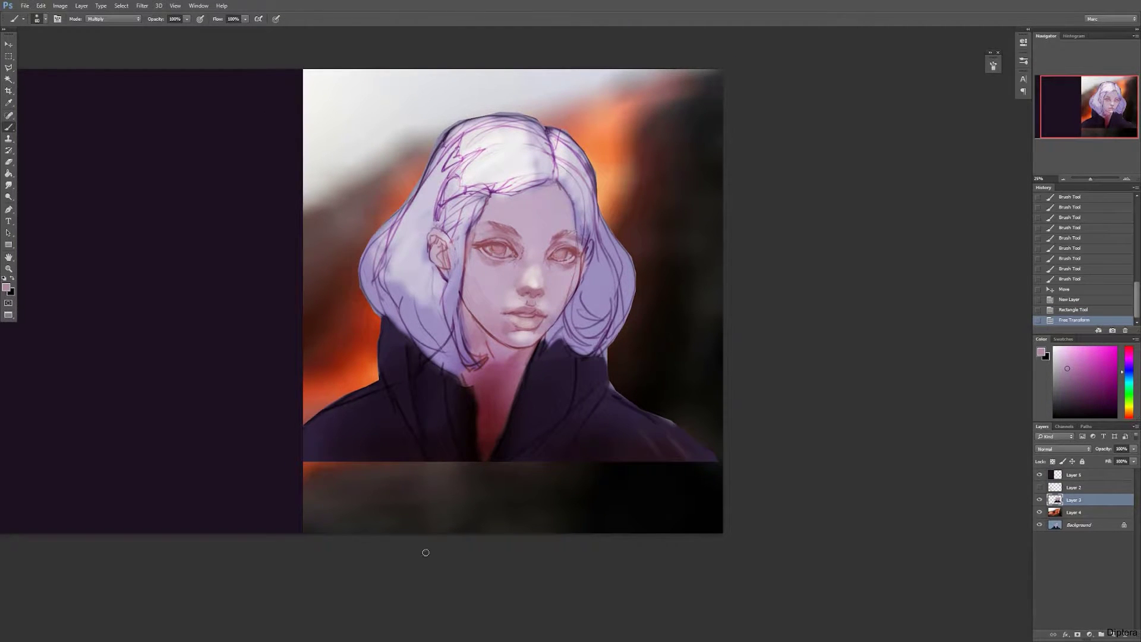
{"action": "left_click_drag", "start_coordinate": [342, 420], "coordinate": [310, 440]}
{"action": "left_click", "coordinate": [141, 19]}
{"action": "left_click", "coordinate": [110, 20]}
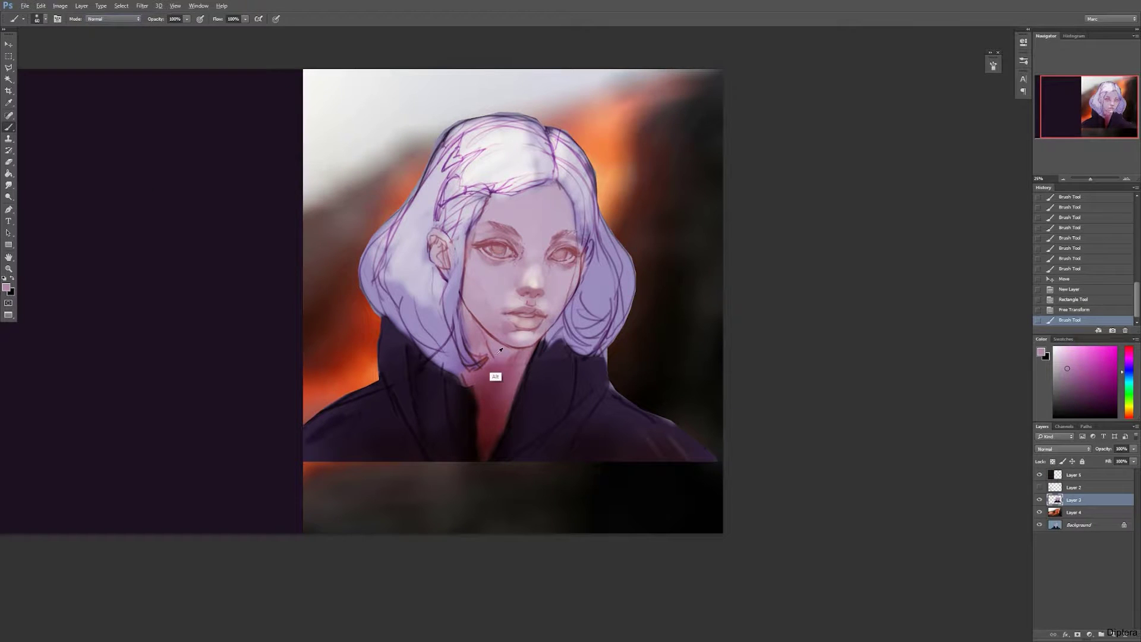
{"action": "left_click", "coordinate": [515, 361], "text": "alt"}
{"action": "key", "text": "bracketright"}
{"action": "key", "text": "bracketright"}
{"action": "key", "text": "bracketright"}
{"action": "key", "text": "bracketright"}
{"action": "mouse_move", "coordinate": [361, 399]}
{"action": "left_mouse_down"}
{"action": "mouse_move", "coordinate": [334, 416]}
{"action": "mouse_move", "coordinate": [333, 447]}
{"action": "mouse_move", "coordinate": [332, 424]}
{"action": "mouse_move", "coordinate": [366, 412]}
{"action": "mouse_move", "coordinate": [312, 466]}
{"action": "mouse_move", "coordinate": [379, 434]}
{"action": "left_mouse_up"}
Paint pink skin on the right-hand shoulder and cross it with dark strokes sampled from the hoodie
{"action": "left_click", "coordinate": [469, 375], "text": "alt"}
{"action": "key", "text": "bracketright"}
{"action": "key", "text": "bracketright"}
{"action": "key", "text": "bracketright"}
{"action": "mouse_move", "coordinate": [615, 401]}
{"action": "left_mouse_down"}
{"action": "mouse_move", "coordinate": [645, 418]}
{"action": "mouse_move", "coordinate": [624, 456]}
{"action": "mouse_move", "coordinate": [640, 462]}
{"action": "left_mouse_up"}
{"action": "left_click", "coordinate": [600, 429], "text": "alt"}
{"action": "key", "text": "bracketleft"}
{"action": "left_click_drag", "start_coordinate": [644, 408], "coordinate": [612, 452]}
{"action": "left_click_drag", "start_coordinate": [683, 436], "coordinate": [637, 466]}
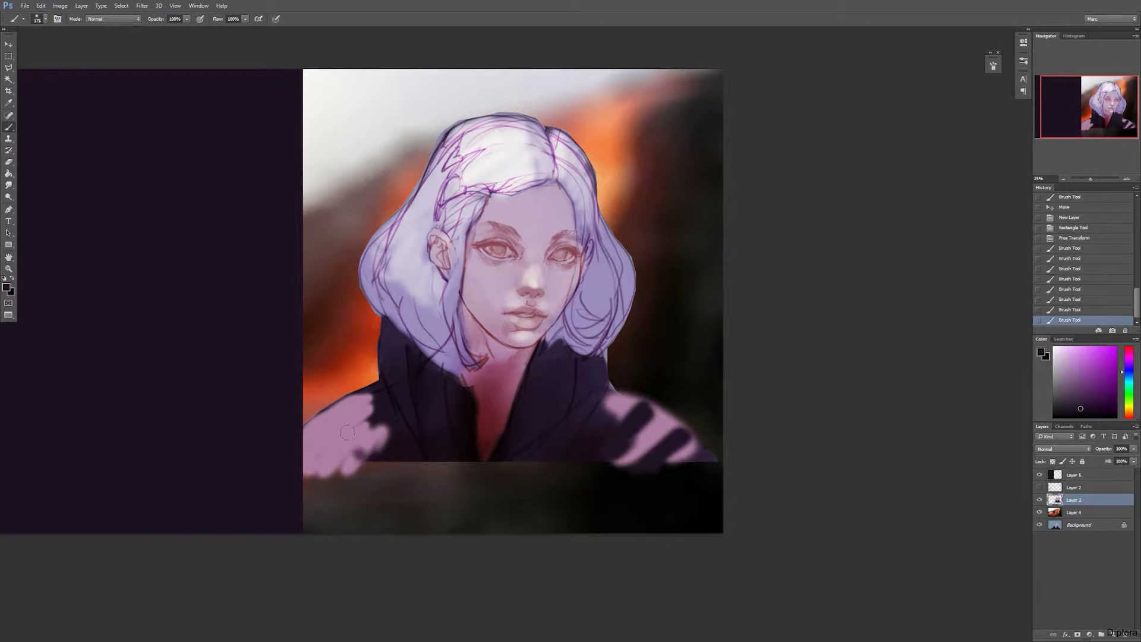
Paint a raised dark purple and near-black garment edge over the left-hand shoulder
{"action": "left_click_drag", "start_coordinate": [321, 402], "coordinate": [358, 474]}
{"action": "left_click_drag", "start_coordinate": [359, 363], "coordinate": [383, 435]}
{"action": "mouse_move", "coordinate": [335, 326]}
{"action": "left_mouse_down"}
{"action": "mouse_move", "coordinate": [377, 387]}
{"action": "mouse_move", "coordinate": [358, 346]}
{"action": "mouse_move", "coordinate": [306, 317]}
{"action": "mouse_move", "coordinate": [370, 352]}
{"action": "mouse_move", "coordinate": [364, 472]}
{"action": "left_mouse_up"}
{"action": "key", "text": "bracketleft"}
{"action": "key", "text": "bracketleft"}
{"action": "left_click", "coordinate": [676, 365], "text": "alt"}
{"action": "key", "text": "bracketleft"}
{"action": "key", "text": "bracketleft"}
{"action": "key", "text": "bracketleft"}
{"action": "mouse_move", "coordinate": [304, 370]}
{"action": "left_mouse_down"}
{"action": "mouse_move", "coordinate": [369, 458]}
{"action": "mouse_move", "coordinate": [381, 410]}
{"action": "mouse_move", "coordinate": [315, 338]}
{"action": "mouse_move", "coordinate": [326, 430]}
{"action": "mouse_move", "coordinate": [346, 468]}
{"action": "left_mouse_up"}
{"action": "mouse_move", "coordinate": [306, 377]}
{"action": "left_mouse_down"}
{"action": "mouse_move", "coordinate": [331, 412]}
{"action": "mouse_move", "coordinate": [343, 486]}
{"action": "left_mouse_up"}
Sweep dark purple and grey-black garment strokes around the right-hand shoulder beside the hair
{"action": "key", "text": "bracketright"}
{"action": "key", "text": "bracketright"}
{"action": "mouse_move", "coordinate": [600, 453]}
{"action": "left_mouse_down"}
{"action": "mouse_move", "coordinate": [634, 368]}
{"action": "mouse_move", "coordinate": [614, 446]}
{"action": "left_mouse_up"}
{"action": "mouse_move", "coordinate": [618, 393]}
{"action": "left_mouse_down"}
{"action": "mouse_move", "coordinate": [595, 466]}
{"action": "mouse_move", "coordinate": [667, 453]}
{"action": "left_mouse_up"}
{"action": "left_click", "coordinate": [591, 395], "text": "alt"}
{"action": "mouse_move", "coordinate": [590, 394]}
{"action": "left_mouse_down"}
{"action": "mouse_move", "coordinate": [626, 406]}
{"action": "mouse_move", "coordinate": [608, 422]}
{"action": "mouse_move", "coordinate": [638, 415]}
{"action": "left_mouse_up"}
{"action": "left_click_drag", "start_coordinate": [638, 416], "coordinate": [659, 322]}
{"action": "left_click", "coordinate": [721, 349], "text": "alt"}
{"action": "left_click_drag", "start_coordinate": [636, 359], "coordinate": [649, 301]}
{"action": "mouse_move", "coordinate": [693, 357]}
{"action": "left_mouse_down"}
{"action": "mouse_move", "coordinate": [672, 437]}
{"action": "mouse_move", "coordinate": [630, 473]}
{"action": "left_mouse_up"}
{"action": "left_click_drag", "start_coordinate": [710, 339], "coordinate": [698, 416]}
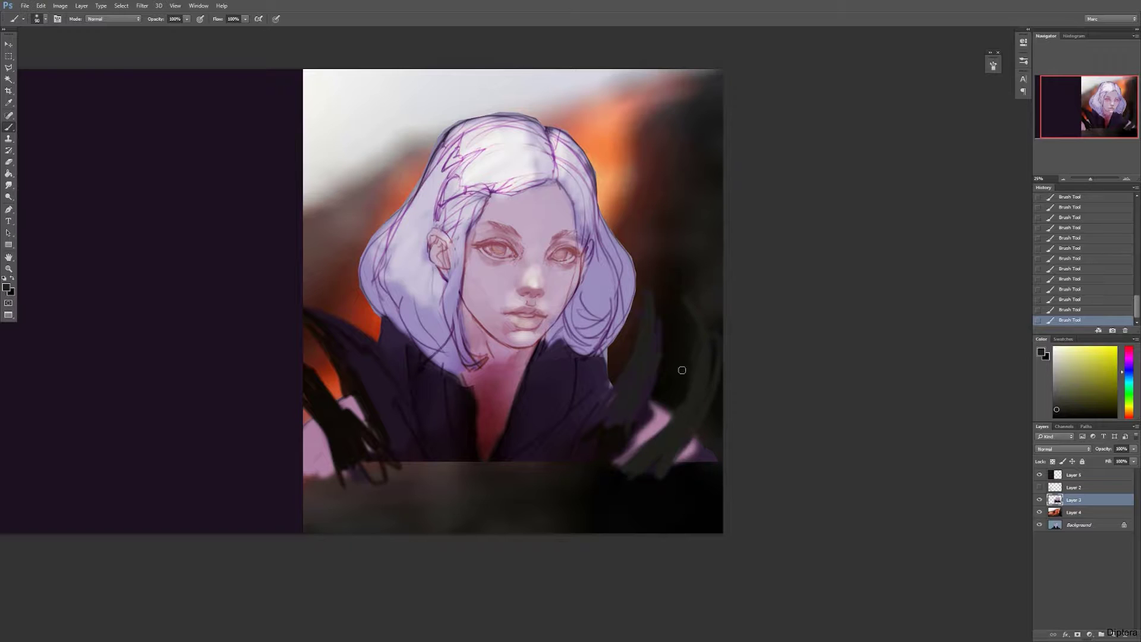
Add pink skin accents on the chest and extend the neckline opening down to the canvas's lower edge
{"action": "left_click", "coordinate": [637, 435], "text": "alt"}
{"action": "mouse_move", "coordinate": [375, 464]}
{"action": "left_mouse_down"}
{"action": "mouse_move", "coordinate": [397, 443]}
{"action": "mouse_move", "coordinate": [424, 443]}
{"action": "mouse_move", "coordinate": [462, 514]}
{"action": "left_mouse_up"}
{"action": "left_click", "coordinate": [522, 410], "text": "alt"}
{"action": "left_click_drag", "start_coordinate": [476, 456], "coordinate": [471, 510]}
{"action": "left_click_drag", "start_coordinate": [471, 431], "coordinate": [473, 473]}
{"action": "left_click", "coordinate": [494, 429], "text": "alt"}
{"action": "mouse_move", "coordinate": [490, 439]}
{"action": "left_mouse_down"}
{"action": "mouse_move", "coordinate": [480, 532]}
{"action": "mouse_move", "coordinate": [478, 511]}
{"action": "left_mouse_up"}
{"action": "left_click", "coordinate": [494, 443], "text": "alt"}
{"action": "left_click_drag", "start_coordinate": [502, 430], "coordinate": [485, 534]}
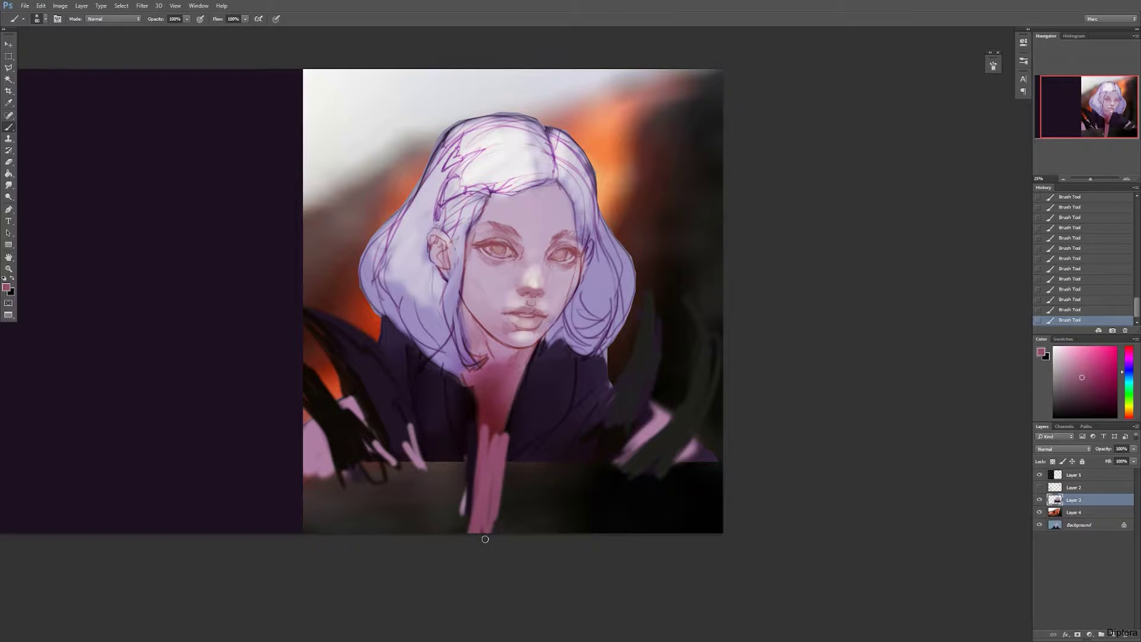
Block in both arms in pink down to the canvas's lower edge with a larger brush
{"action": "mouse_move", "coordinate": [315, 444]}
{"action": "left_mouse_down"}
{"action": "mouse_move", "coordinate": [305, 523]}
{"action": "mouse_move", "coordinate": [365, 526]}
{"action": "left_mouse_up"}
{"action": "key", "text": "]"}
{"action": "mouse_move", "coordinate": [624, 473]}
{"action": "left_mouse_down"}
{"action": "mouse_move", "coordinate": [654, 496]}
{"action": "mouse_move", "coordinate": [619, 519]}
{"action": "mouse_move", "coordinate": [683, 543]}
{"action": "left_mouse_up"}
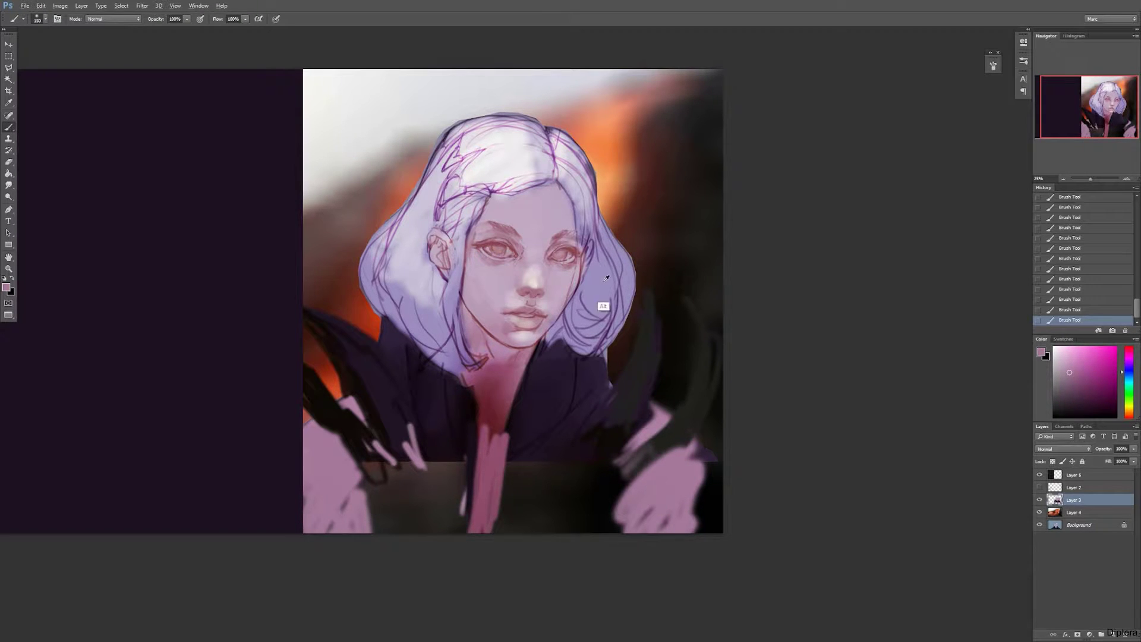
Add thin lavender strands along the hair's outer edge and erase gaps between the locks on both sides
{"action": "left_click", "coordinate": [609, 307], "text": "alt"}
{"action": "key", "text": "bracketleft"}
{"action": "key", "text": "bracketleft"}
{"action": "key", "text": "bracketleft"}
{"action": "key", "text": "bracketleft"}
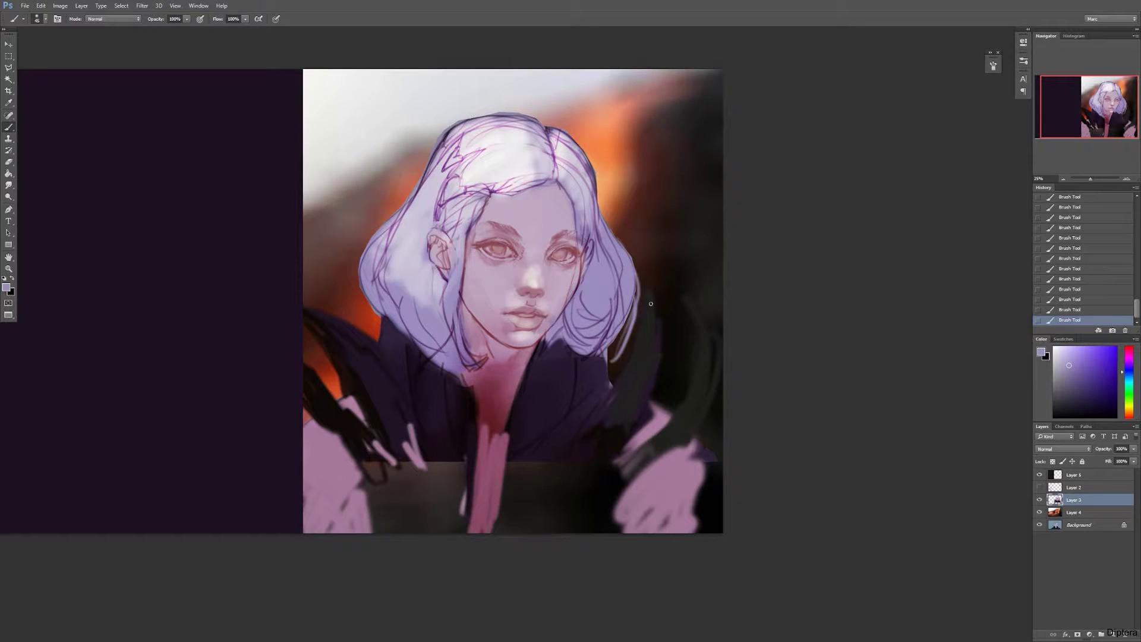
{"action": "left_click", "coordinate": [369, 319], "text": "alt"}
{"action": "key", "text": "e"}
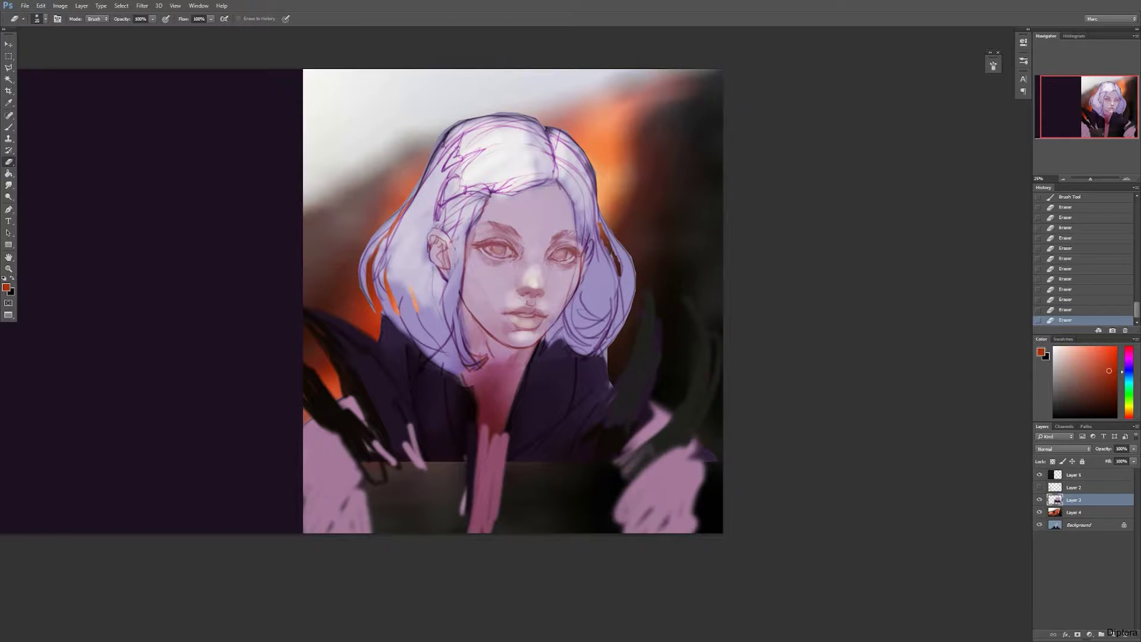
Fill the lower torso with dark purple down to the canvas's lower edge using a 200 px brush
{"action": "key", "text": "b"}
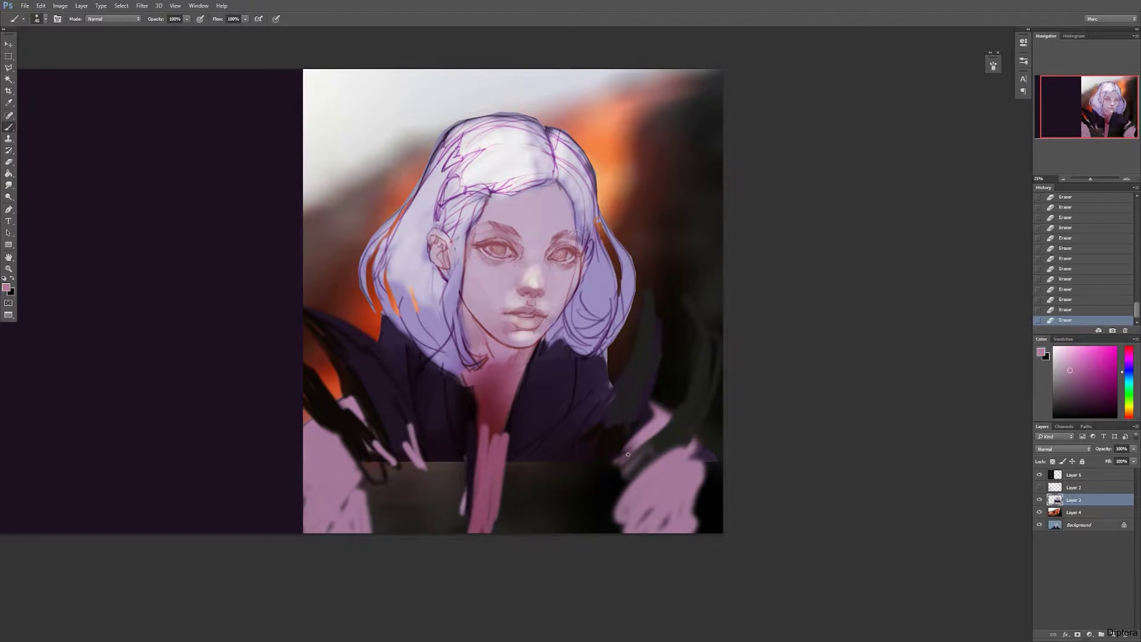
{"action": "key", "text": "bracketright"}
{"action": "key", "text": "bracketright"}
{"action": "key", "text": "bracketright"}
{"action": "key", "text": "bracketright"}
{"action": "key", "text": "bracketright"}
{"action": "key", "text": "bracketright"}
{"action": "key", "text": "bracketright"}
{"action": "mouse_move", "coordinate": [473, 459]}
{"action": "left_mouse_down"}
{"action": "mouse_move", "coordinate": [410, 481]}
{"action": "mouse_move", "coordinate": [433, 517]}
{"action": "mouse_move", "coordinate": [514, 449]}
{"action": "mouse_move", "coordinate": [597, 499]}
{"action": "left_mouse_up"}
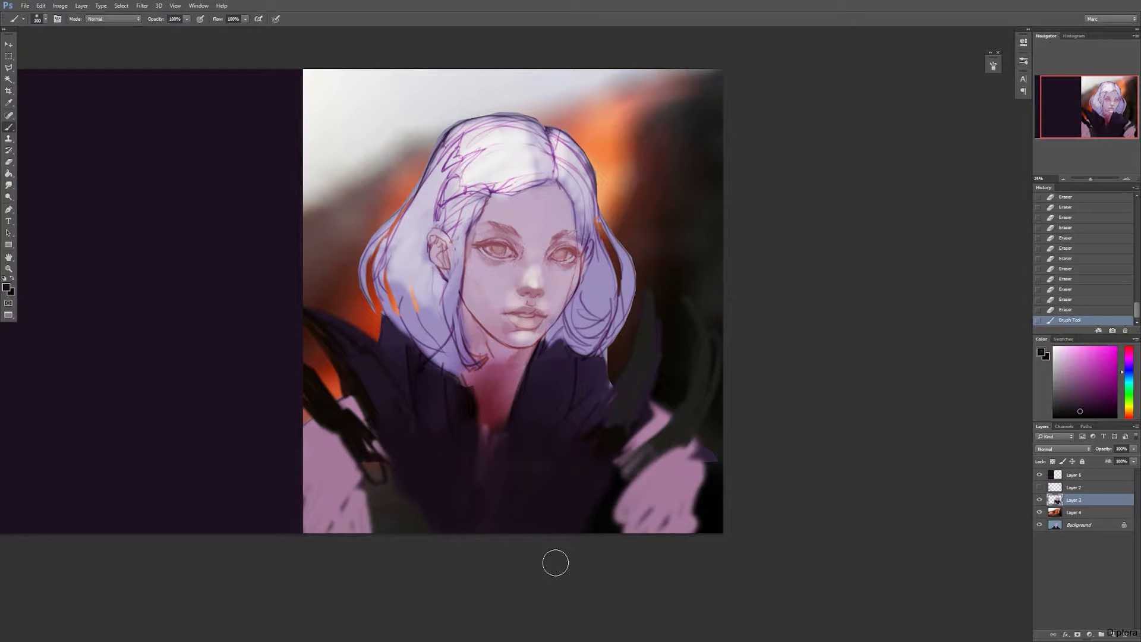
Paint pink skin from the neck across the left-hand shoulder and chest with a slightly smaller brush
{"action": "left_click", "coordinate": [475, 344], "text": "alt"}
{"action": "key", "text": "bracketleft"}
{"action": "key", "text": "bracketleft"}
{"action": "key", "text": "bracketleft"}
{"action": "mouse_move", "coordinate": [440, 377]}
{"action": "left_mouse_down"}
{"action": "mouse_move", "coordinate": [468, 391]}
{"action": "mouse_move", "coordinate": [438, 380]}
{"action": "mouse_move", "coordinate": [369, 406]}
{"action": "mouse_move", "coordinate": [360, 479]}
{"action": "mouse_move", "coordinate": [451, 437]}
{"action": "mouse_move", "coordinate": [397, 607]}
{"action": "left_mouse_up"}
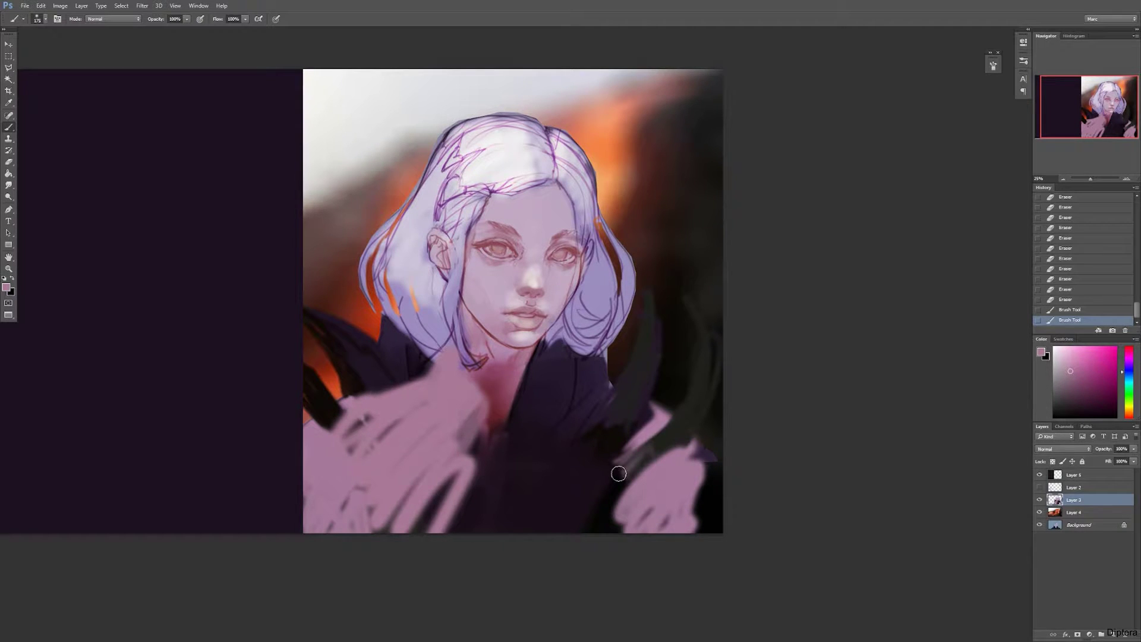
Extend the pink skin over the right-hand shoulder and cover the chest in crimson with a much larger brush
{"action": "left_click", "coordinate": [663, 487], "text": "alt"}
{"action": "key", "text": "bracketleft"}
{"action": "mouse_move", "coordinate": [594, 408]}
{"action": "left_mouse_down"}
{"action": "mouse_move", "coordinate": [564, 389]}
{"action": "mouse_move", "coordinate": [494, 425]}
{"action": "mouse_move", "coordinate": [535, 499]}
{"action": "mouse_move", "coordinate": [624, 481]}
{"action": "left_mouse_up"}
{"action": "left_click", "coordinate": [491, 411], "text": "alt"}
{"action": "key", "text": "bracketright"}
{"action": "key", "text": "bracketright"}
{"action": "key", "text": "bracketright"}
{"action": "key", "text": "bracketright"}
{"action": "key", "text": "bracketright"}
{"action": "key", "text": "bracketright"}
{"action": "key", "text": "bracketright"}
{"action": "key", "text": "bracketright"}
{"action": "key", "text": "bracketright"}
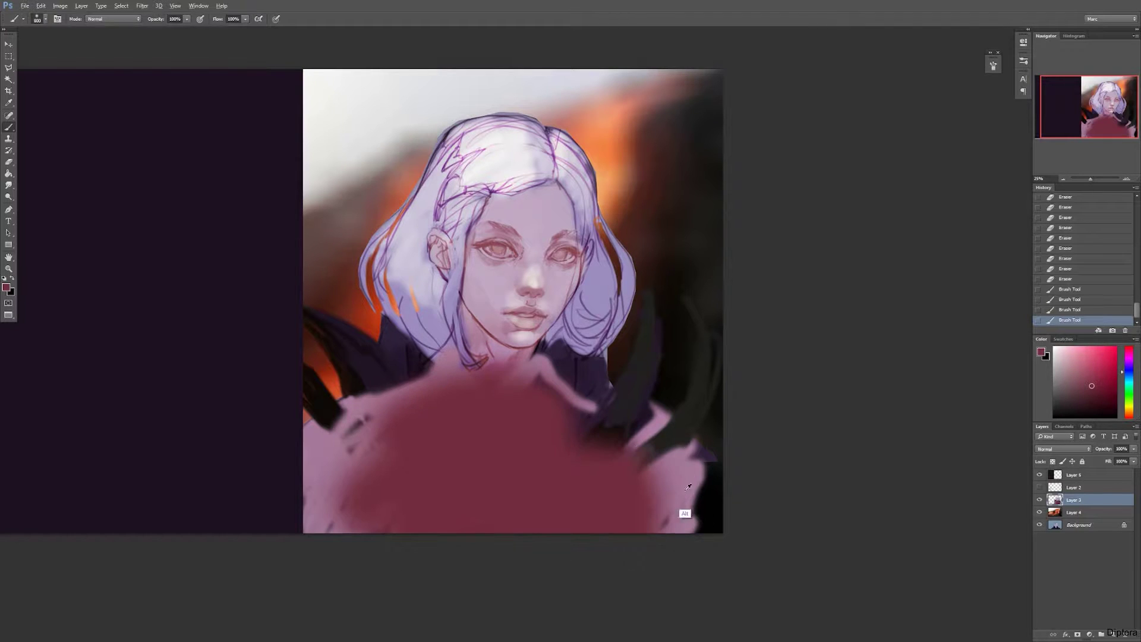
Glaze a sampled pink skin tone over the crimson chest and lower torso with a large soft brush
{"action": "left_click", "coordinate": [683, 512], "text": "alt"}
{"action": "mouse_move", "coordinate": [458, 434]}
{"action": "left_mouse_down"}
{"action": "mouse_move", "coordinate": [457, 390]}
{"action": "mouse_move", "coordinate": [504, 472]}
{"action": "mouse_move", "coordinate": [410, 552]}
{"action": "mouse_move", "coordinate": [572, 504]}
{"action": "mouse_move", "coordinate": [470, 468]}
{"action": "mouse_move", "coordinate": [416, 480]}
{"action": "left_mouse_up"}
{"action": "key", "text": "bracketright"}
{"action": "left_click_drag", "start_coordinate": [423, 475], "coordinate": [523, 477]}
Paint pink skin on the neck beneath the hair tips with a much smaller brush
{"action": "left_click", "coordinate": [662, 422], "text": "alt"}
{"action": "key", "text": "bracketleft"}
{"action": "key", "text": "bracketleft"}
{"action": "key", "text": "bracketleft"}
{"action": "key", "text": "bracketleft"}
{"action": "key", "text": "bracketleft"}
{"action": "key", "text": "bracketleft"}
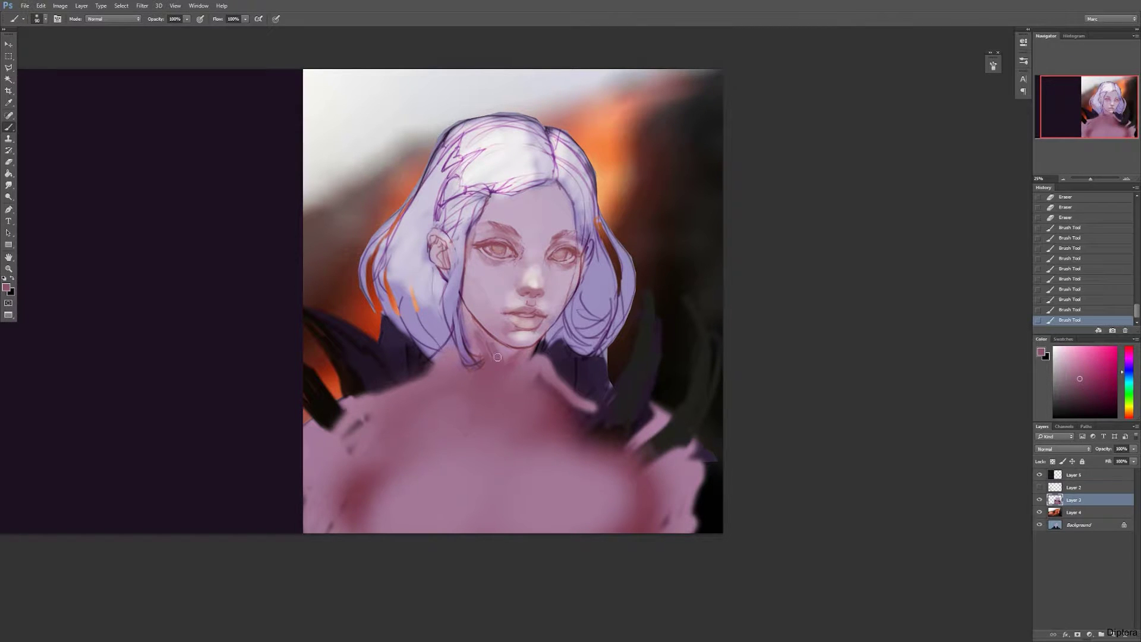
{"action": "left_click_drag", "start_coordinate": [470, 346], "coordinate": [471, 354]}
{"action": "left_click_drag", "start_coordinate": [449, 341], "coordinate": [447, 369]}
Shade the throat and left-hand collarbone in a sampled darker pink, narrowing the brush for the collarbone line
{"action": "left_click", "coordinate": [482, 379], "text": "alt"}
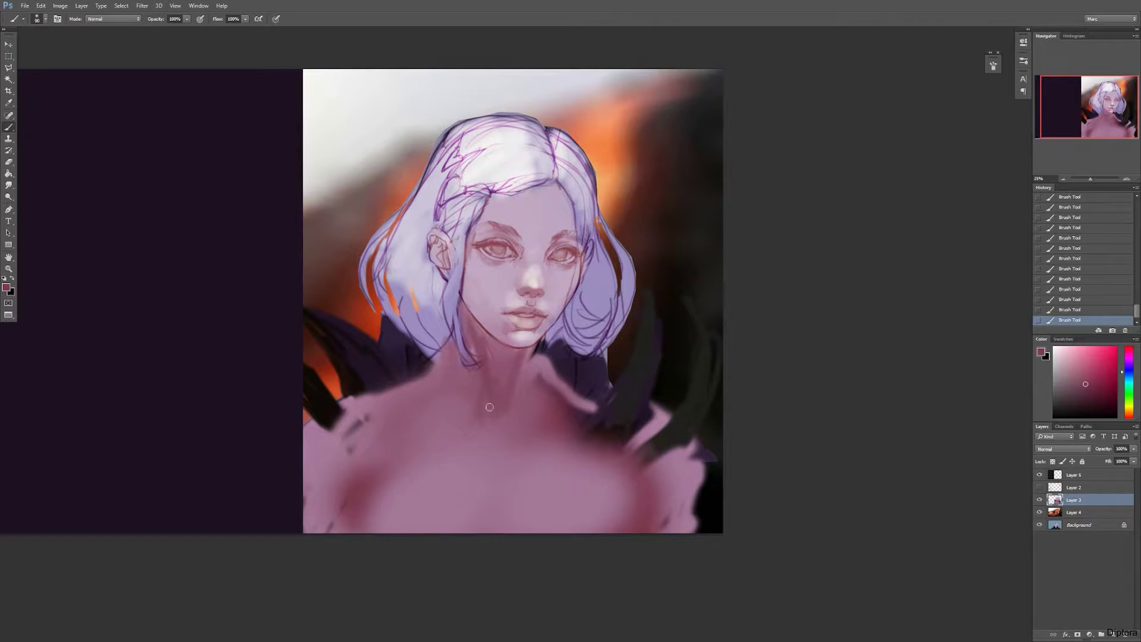
{"action": "key", "text": "bracketright"}
{"action": "key", "text": "bracketright"}
{"action": "key", "text": "bracketright"}
{"action": "mouse_move", "coordinate": [498, 423]}
{"action": "left_mouse_down"}
{"action": "mouse_move", "coordinate": [514, 444]}
{"action": "mouse_move", "coordinate": [516, 433]}
{"action": "mouse_move", "coordinate": [538, 461]}
{"action": "mouse_move", "coordinate": [389, 446]}
{"action": "left_mouse_up"}
{"action": "left_click_drag", "start_coordinate": [466, 453], "coordinate": [401, 437]}
{"action": "key", "text": "bracketleft"}
{"action": "key", "text": "bracketleft"}
{"action": "key", "text": "bracketleft"}
{"action": "key", "text": "bracketleft"}
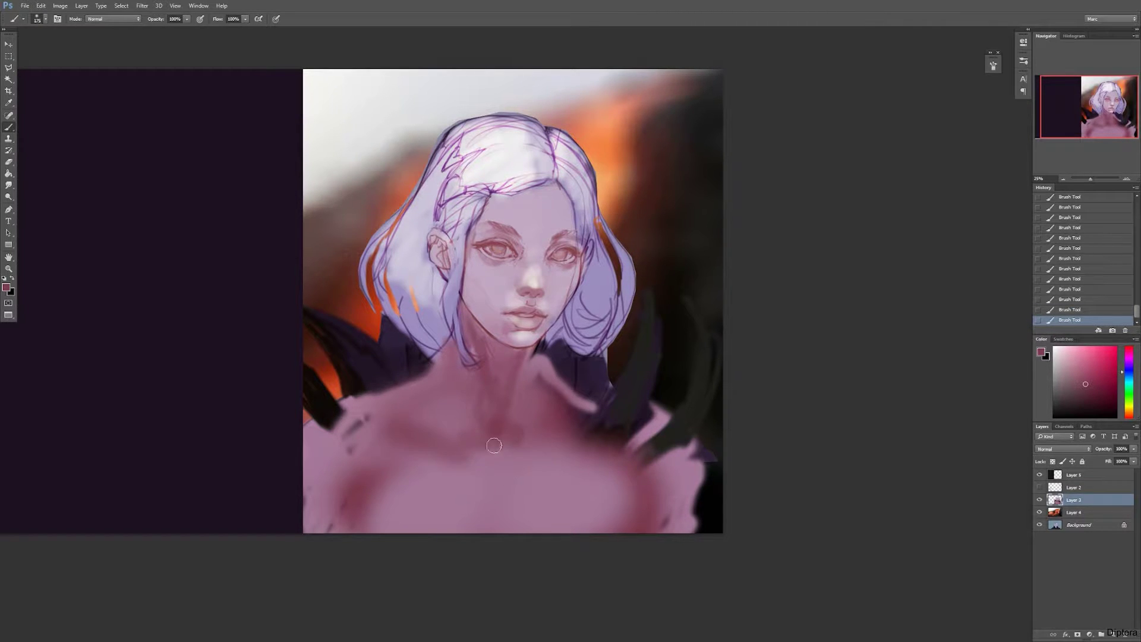
{"action": "left_click_drag", "start_coordinate": [489, 441], "coordinate": [381, 409]}
Erase the leftover dark collar between the neck and the right-hand hair to reveal the lava background
{"action": "left_click", "coordinate": [540, 372], "text": "alt"}
{"action": "key", "text": "bracketleft"}
{"action": "key", "text": "bracketleft"}
{"action": "key", "text": "bracketleft"}
{"action": "key", "text": "e"}
{"action": "mouse_move", "coordinate": [545, 358]}
{"action": "left_mouse_down"}
{"action": "mouse_move", "coordinate": [565, 385]}
{"action": "mouse_move", "coordinate": [545, 360]}
{"action": "mouse_move", "coordinate": [600, 356]}
{"action": "left_mouse_up"}
{"action": "key", "text": "bracketright"}
{"action": "key", "text": "bracketright"}
{"action": "key", "text": "bracketright"}
{"action": "key", "text": "bracketright"}
{"action": "key", "text": "bracketright"}
{"action": "key", "text": "b"}
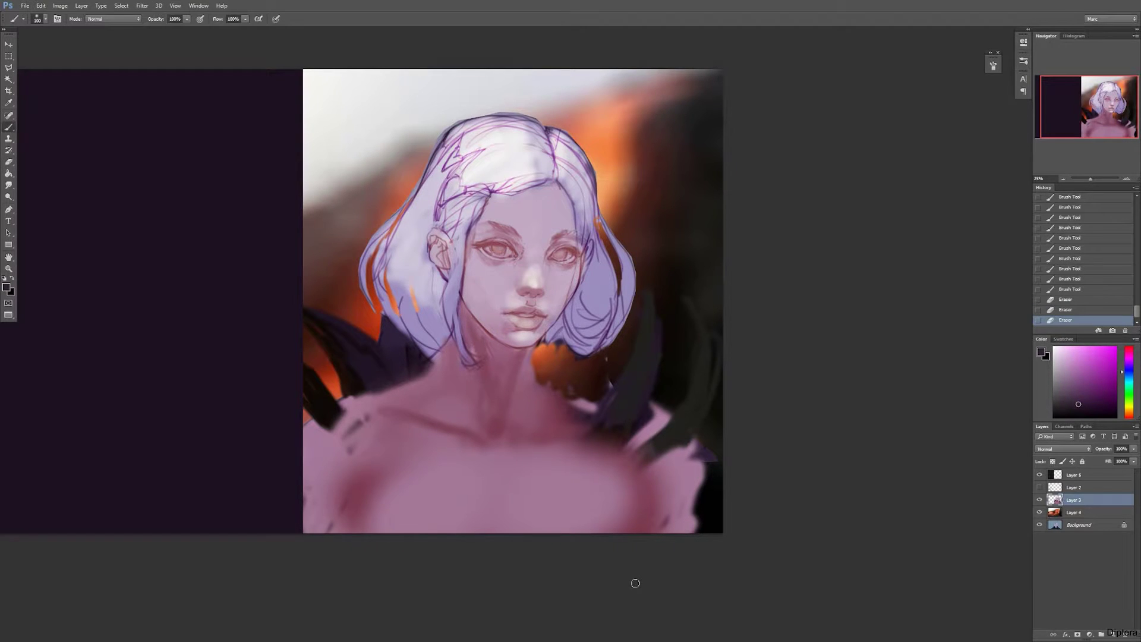
Paint dark irregular clothing patches over the left-hand shoulder, across the lower chest and towards the right-hand shoulder
{"action": "mouse_move", "coordinate": [424, 410]}
{"action": "left_mouse_down"}
{"action": "mouse_move", "coordinate": [440, 386]}
{"action": "mouse_move", "coordinate": [410, 393]}
{"action": "mouse_move", "coordinate": [451, 416]}
{"action": "mouse_move", "coordinate": [416, 425]}
{"action": "left_mouse_up"}
{"action": "mouse_move", "coordinate": [373, 416]}
{"action": "left_mouse_down"}
{"action": "mouse_move", "coordinate": [369, 455]}
{"action": "mouse_move", "coordinate": [392, 443]}
{"action": "mouse_move", "coordinate": [395, 452]}
{"action": "left_mouse_up"}
{"action": "key", "text": "bracketright"}
{"action": "key", "text": "bracketright"}
{"action": "mouse_move", "coordinate": [380, 502]}
{"action": "left_mouse_down"}
{"action": "mouse_move", "coordinate": [378, 538]}
{"action": "mouse_move", "coordinate": [433, 542]}
{"action": "mouse_move", "coordinate": [402, 512]}
{"action": "mouse_move", "coordinate": [609, 543]}
{"action": "left_mouse_up"}
{"action": "key", "text": "bracketleft"}
{"action": "mouse_move", "coordinate": [635, 510]}
{"action": "left_mouse_down"}
{"action": "mouse_move", "coordinate": [627, 527]}
{"action": "mouse_move", "coordinate": [635, 493]}
{"action": "left_mouse_up"}
{"action": "key", "text": "bracketleft"}
{"action": "mouse_move", "coordinate": [549, 480]}
{"action": "left_mouse_down"}
{"action": "mouse_move", "coordinate": [543, 490]}
{"action": "mouse_move", "coordinate": [552, 468]}
{"action": "mouse_move", "coordinate": [606, 446]}
{"action": "mouse_move", "coordinate": [628, 453]}
{"action": "mouse_move", "coordinate": [589, 417]}
{"action": "mouse_move", "coordinate": [653, 461]}
{"action": "mouse_move", "coordinate": [565, 418]}
{"action": "mouse_move", "coordinate": [671, 424]}
{"action": "left_mouse_up"}
Repaint the right-hand shoulder and upper arm with sampled pink skin tones
{"action": "left_click", "coordinate": [659, 440], "text": "alt"}
{"action": "left_click", "coordinate": [638, 451], "text": "alt"}
{"action": "key", "text": "bracketright"}
{"action": "key", "text": "bracketright"}
{"action": "left_click", "coordinate": [675, 471], "text": "alt"}
{"action": "mouse_move", "coordinate": [615, 457]}
{"action": "left_mouse_down"}
{"action": "mouse_move", "coordinate": [669, 523]}
{"action": "mouse_move", "coordinate": [697, 484]}
{"action": "mouse_move", "coordinate": [597, 395]}
{"action": "left_mouse_up"}
Erase the old dark clothing and rough edges around both shoulders, leaving clean rounded shoulder outlines
{"action": "key", "text": "e"}
{"action": "key", "text": "bracketright"}
{"action": "key", "text": "bracketright"}
{"action": "mouse_move", "coordinate": [612, 400]}
{"action": "left_mouse_down"}
{"action": "mouse_move", "coordinate": [555, 382]}
{"action": "mouse_move", "coordinate": [669, 420]}
{"action": "left_mouse_up"}
{"action": "mouse_move", "coordinate": [630, 419]}
{"action": "left_mouse_down"}
{"action": "mouse_move", "coordinate": [607, 410]}
{"action": "mouse_move", "coordinate": [667, 423]}
{"action": "mouse_move", "coordinate": [706, 449]}
{"action": "mouse_move", "coordinate": [690, 341]}
{"action": "mouse_move", "coordinate": [616, 338]}
{"action": "mouse_move", "coordinate": [660, 433]}
{"action": "mouse_move", "coordinate": [696, 466]}
{"action": "left_mouse_up"}
{"action": "key", "text": "bracketright"}
{"action": "key", "text": "bracketright"}
{"action": "key", "text": "b"}
{"action": "mouse_move", "coordinate": [404, 361]}
{"action": "left_mouse_down"}
{"action": "mouse_move", "coordinate": [316, 397]}
{"action": "mouse_move", "coordinate": [395, 342]}
{"action": "mouse_move", "coordinate": [312, 333]}
{"action": "left_mouse_up"}
{"action": "key", "text": "e"}
{"action": "key", "text": "b"}
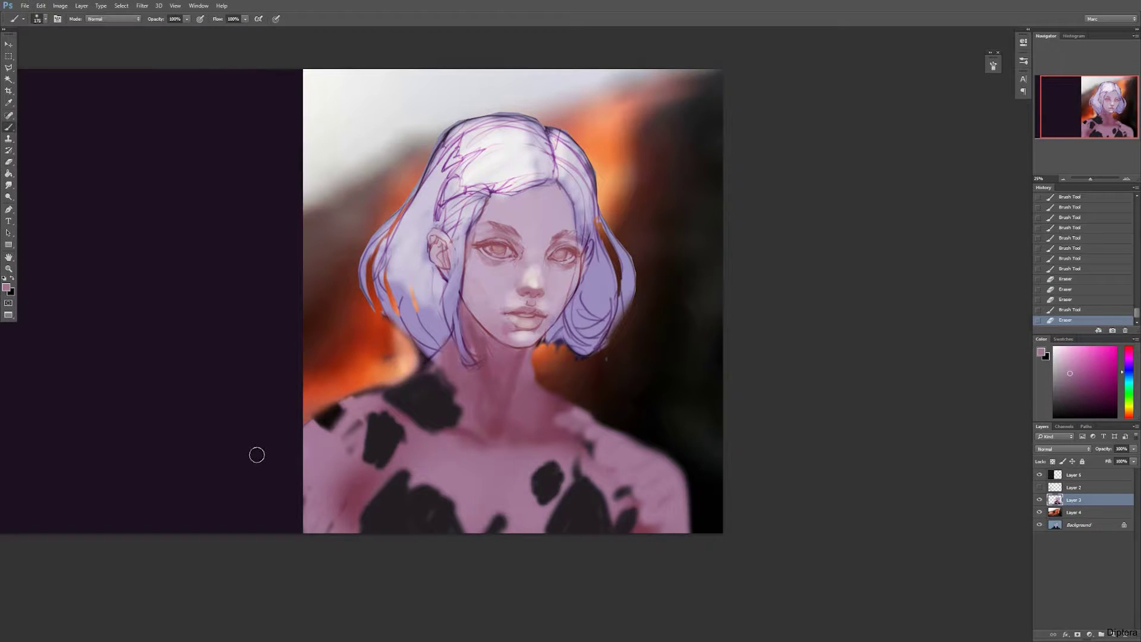
{"action": "key", "text": "e"}
{"action": "mouse_move", "coordinate": [353, 396]}
{"action": "left_mouse_down"}
{"action": "mouse_move", "coordinate": [334, 411]}
{"action": "mouse_move", "coordinate": [406, 381]}
{"action": "left_mouse_up"}
{"action": "mouse_move", "coordinate": [397, 390]}
{"action": "left_mouse_down"}
{"action": "mouse_move", "coordinate": [426, 355]}
{"action": "mouse_move", "coordinate": [405, 395]}
{"action": "mouse_move", "coordinate": [425, 360]}
{"action": "left_mouse_up"}
Add sampled dark patches beside the neck, below the right-hand collarbone and at the lower centre of the chest
{"action": "key", "text": "b"}
{"action": "left_click", "coordinate": [438, 399], "text": "alt"}
{"action": "key", "text": "bracketright"}
{"action": "left_click_drag", "start_coordinate": [393, 392], "coordinate": [404, 421]}
{"action": "left_click_drag", "start_coordinate": [549, 412], "coordinate": [536, 446]}
{"action": "mouse_move", "coordinate": [484, 520]}
{"action": "left_mouse_down"}
{"action": "mouse_move", "coordinate": [542, 526]}
{"action": "mouse_move", "coordinate": [514, 519]}
{"action": "left_mouse_up"}
Paint dark patches on both arms near the canvas's lower edge
{"action": "key", "text": "bracketright"}
{"action": "key", "text": "bracketright"}
{"action": "key", "text": "bracketright"}
{"action": "key", "text": "bracketright"}
{"action": "key", "text": "bracketleft"}
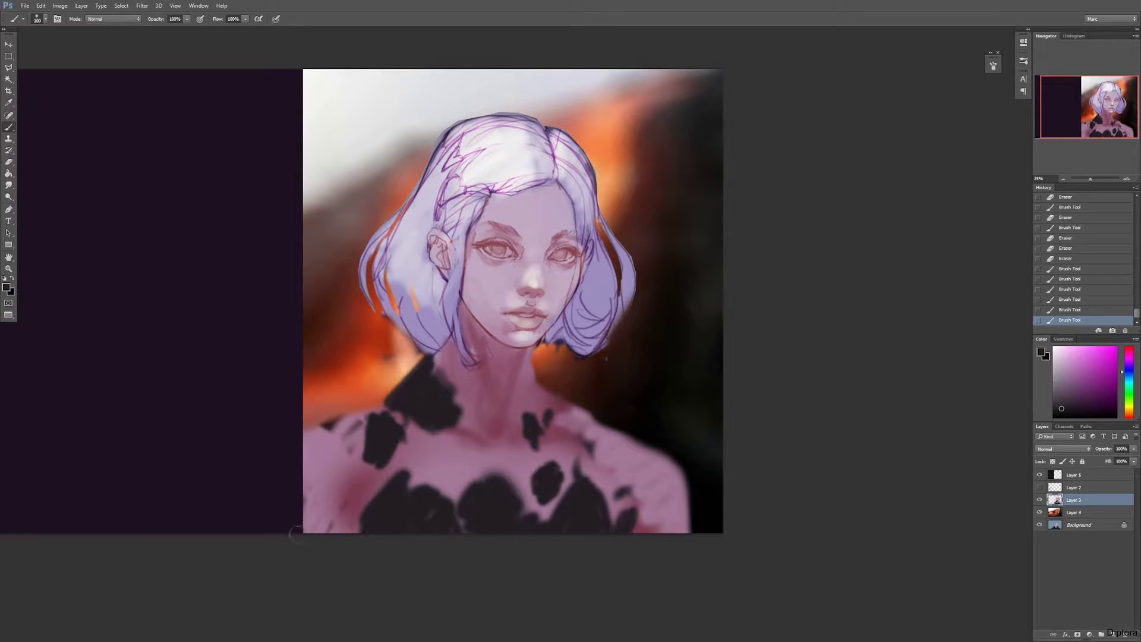
{"action": "left_click_drag", "start_coordinate": [314, 517], "coordinate": [326, 526]}
{"action": "key", "text": "bracketleft"}
{"action": "left_click_drag", "start_coordinate": [647, 515], "coordinate": [642, 526]}
Add small dark patches and connecting shapes in the centre of the upper chest with a smaller brush
{"action": "key", "text": "bracketleft"}
{"action": "key", "text": "bracketleft"}
{"action": "key", "text": "bracketleft"}
{"action": "key", "text": "bracketleft"}
{"action": "key", "text": "bracketleft"}
{"action": "mouse_move", "coordinate": [483, 472]}
{"action": "left_mouse_down"}
{"action": "mouse_move", "coordinate": [492, 468]}
{"action": "mouse_move", "coordinate": [463, 468]}
{"action": "mouse_move", "coordinate": [480, 443]}
{"action": "left_mouse_up"}
{"action": "mouse_move", "coordinate": [495, 452]}
{"action": "left_mouse_down"}
{"action": "mouse_move", "coordinate": [518, 478]}
{"action": "mouse_move", "coordinate": [541, 474]}
{"action": "mouse_move", "coordinate": [536, 502]}
{"action": "mouse_move", "coordinate": [516, 492]}
{"action": "left_mouse_up"}
{"action": "key", "text": "bracketright"}
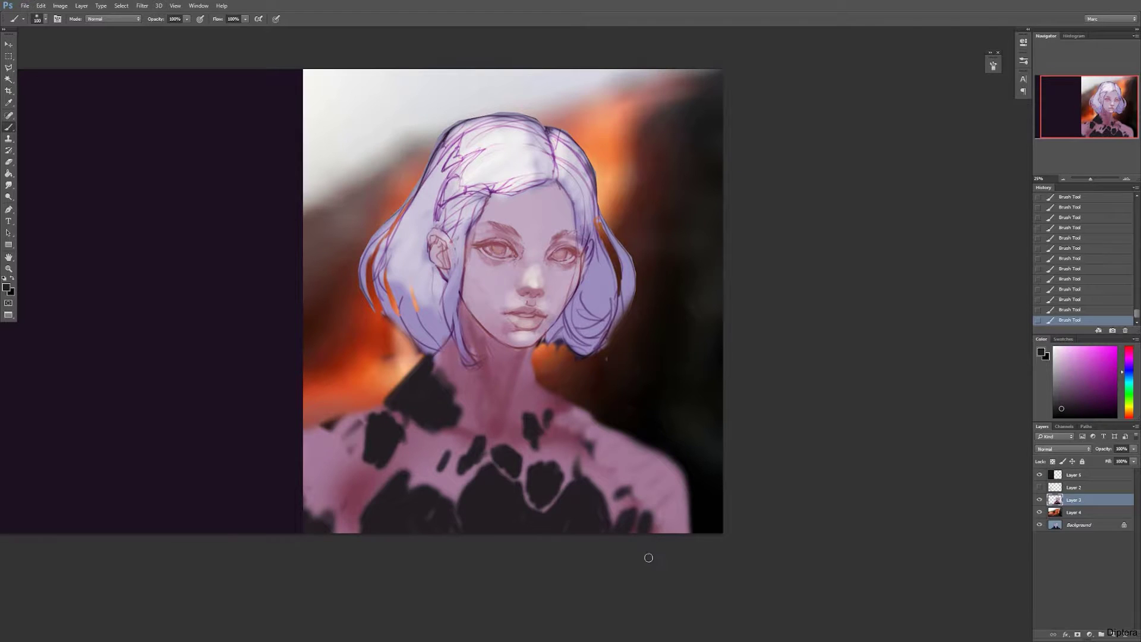
Undo the revert to the saved file and flip the canvas horizontally
{"action": "key", "text": "F12"}
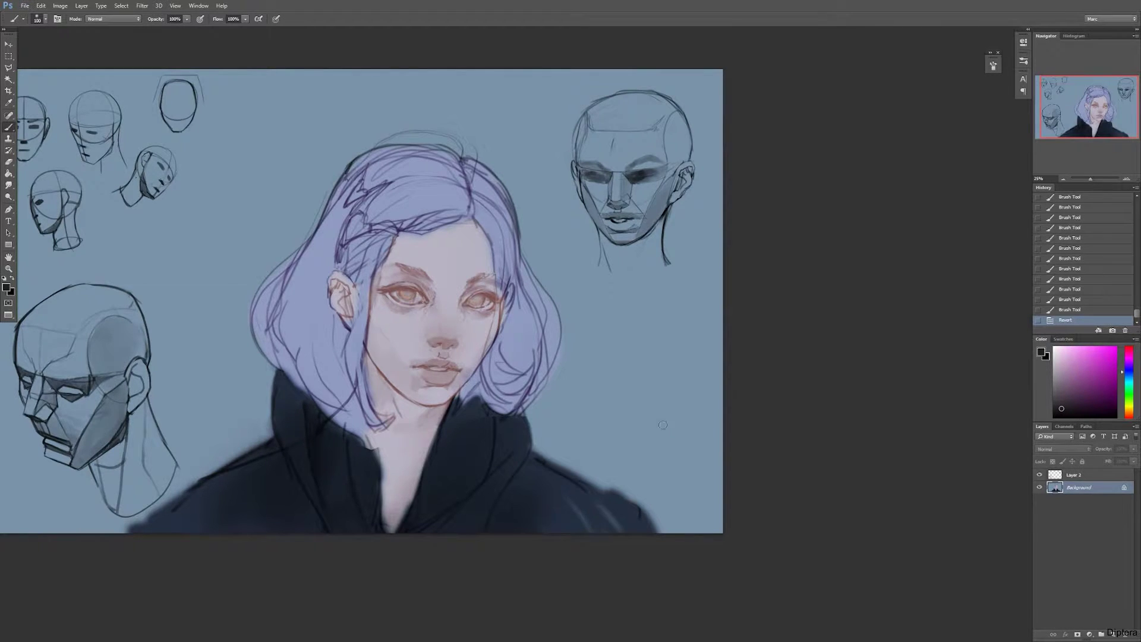
{"action": "key", "text": "ctrl+z"}
{"action": "key", "text": "h"}
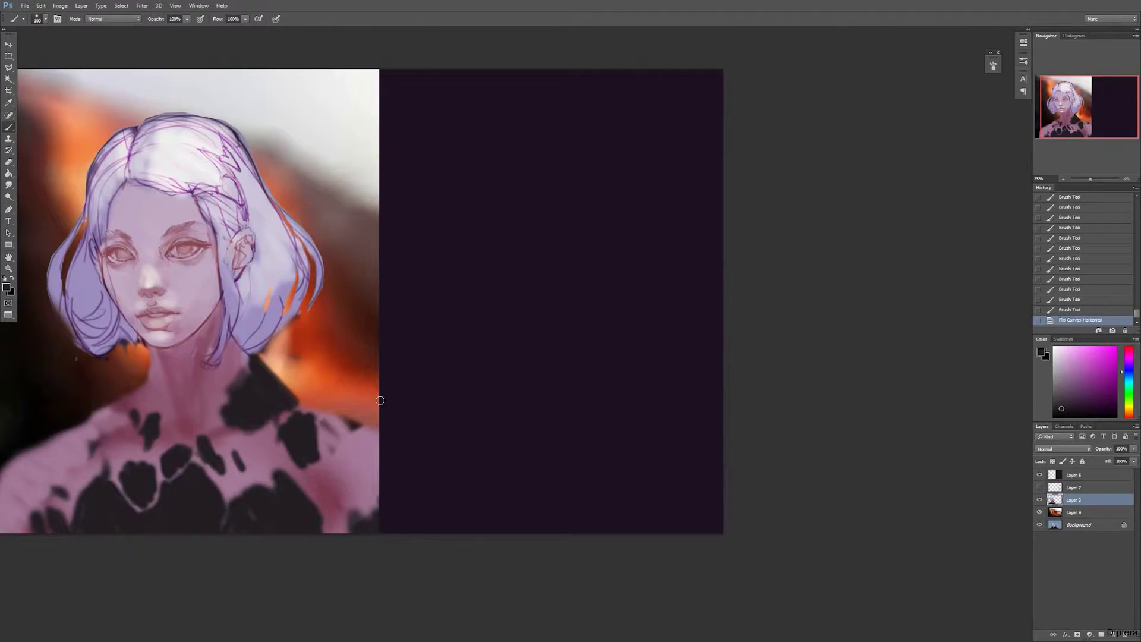
{"action": "left_click_drag", "start_coordinate": [379, 400], "coordinate": [665, 425]}
{"action": "key", "text": "ctrl+plus"}
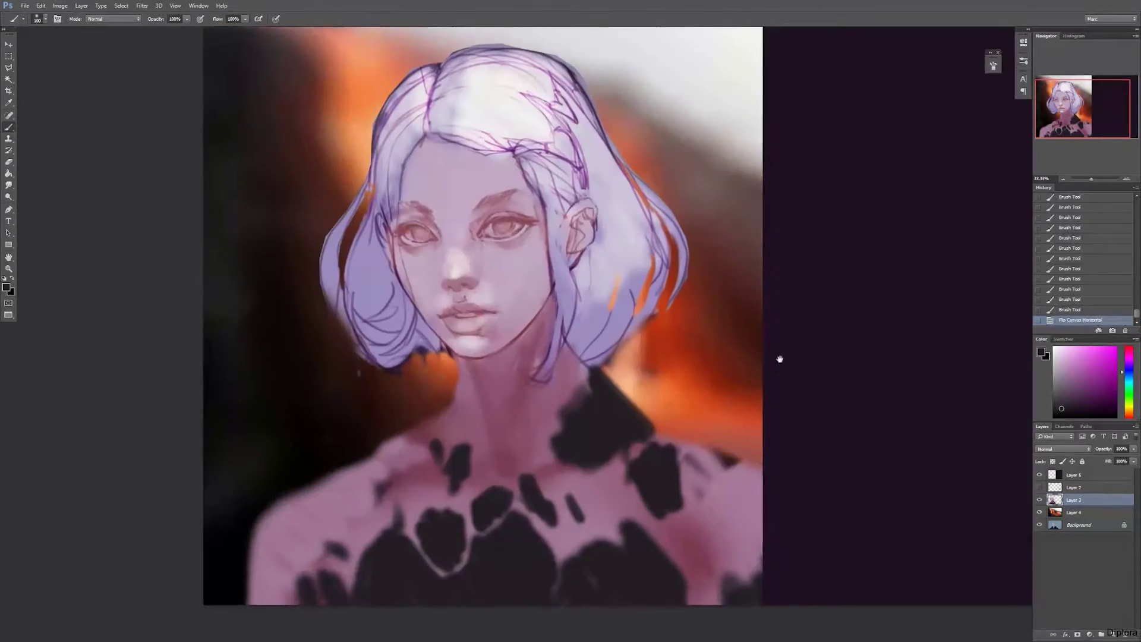
Paint light pink highlights along the top of the left-hand shoulder with a small brush
{"action": "left_click", "coordinate": [496, 323], "text": "alt"}
{"action": "key", "text": "bracketleft"}
{"action": "key", "text": "bracketleft"}
{"action": "key", "text": "bracketleft"}
{"action": "key", "text": "bracketleft"}
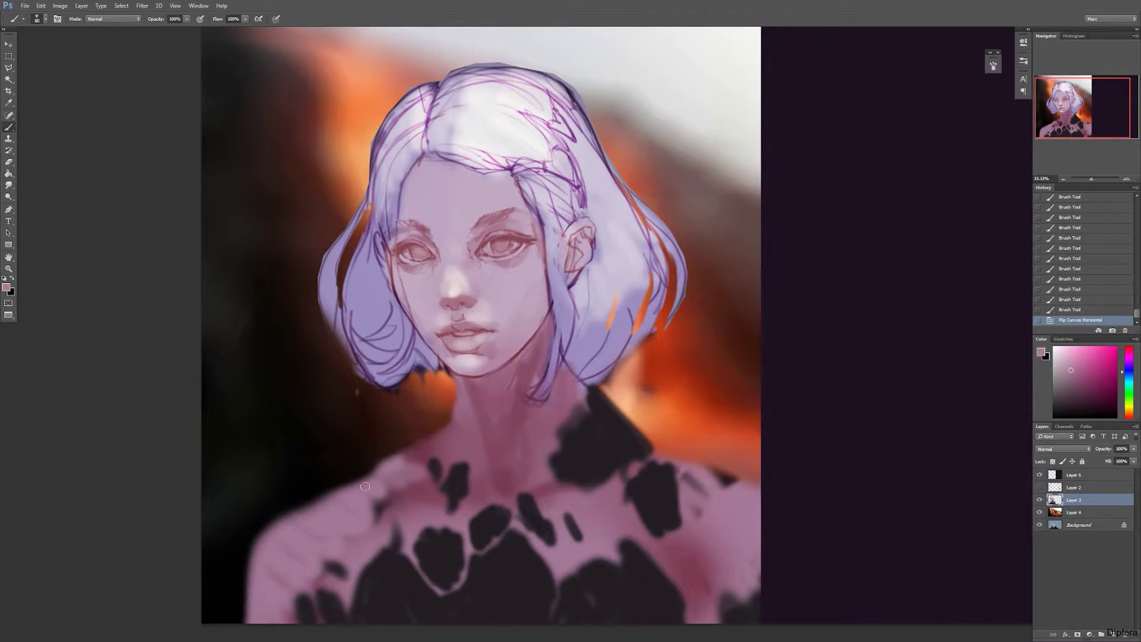
{"action": "left_click_drag", "start_coordinate": [381, 472], "coordinate": [303, 516]}
{"action": "left_click_drag", "start_coordinate": [369, 462], "coordinate": [284, 542]}
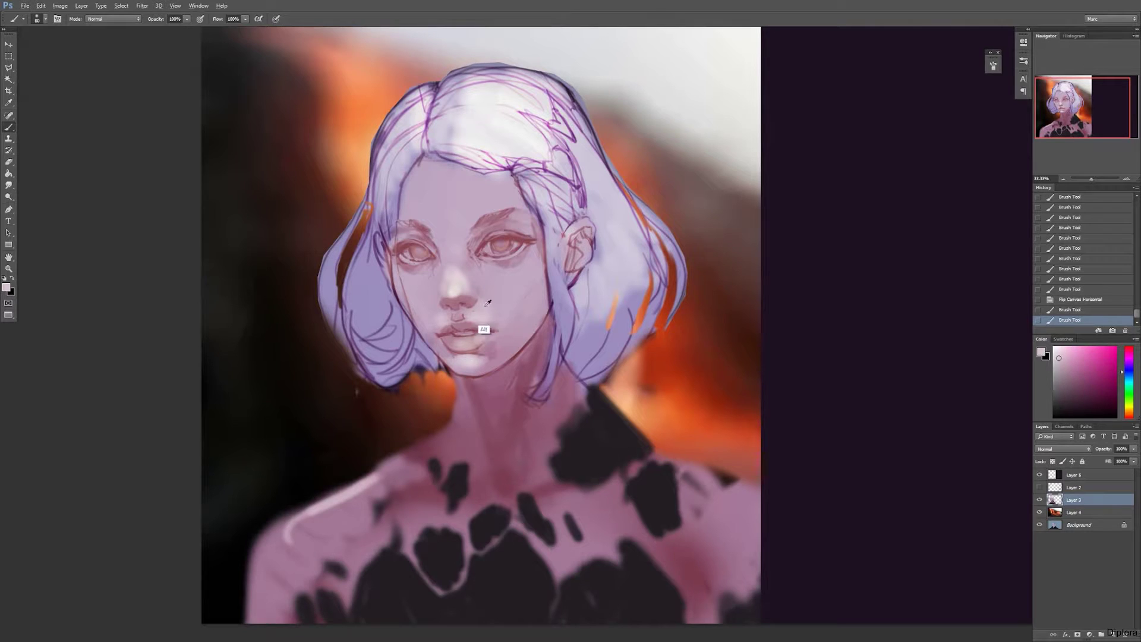
{"action": "mouse_move", "coordinate": [344, 495]}
{"action": "left_mouse_down"}
{"action": "mouse_move", "coordinate": [294, 538]}
{"action": "mouse_move", "coordinate": [347, 517]}
{"action": "mouse_move", "coordinate": [410, 459]}
{"action": "left_mouse_up"}
{"action": "mouse_move", "coordinate": [302, 511]}
{"action": "left_mouse_down"}
{"action": "mouse_move", "coordinate": [273, 560]}
{"action": "mouse_move", "coordinate": [351, 525]}
{"action": "mouse_move", "coordinate": [340, 561]}
{"action": "left_mouse_up"}
Paint pale pink highlights across the top of the right-hand shoulder and along the dark patch beside the neck
{"action": "key", "text": "bracketleft"}
{"action": "left_click_drag", "start_coordinate": [680, 472], "coordinate": [707, 494]}
{"action": "left_click_drag", "start_coordinate": [645, 455], "coordinate": [686, 477]}
{"action": "mouse_move", "coordinate": [597, 417]}
{"action": "left_mouse_down"}
{"action": "mouse_move", "coordinate": [641, 450]}
{"action": "mouse_move", "coordinate": [702, 459]}
{"action": "left_mouse_up"}
{"action": "mouse_move", "coordinate": [647, 434]}
{"action": "left_mouse_down"}
{"action": "mouse_move", "coordinate": [729, 461]}
{"action": "mouse_move", "coordinate": [756, 457]}
{"action": "mouse_move", "coordinate": [770, 476]}
{"action": "mouse_move", "coordinate": [631, 422]}
{"action": "mouse_move", "coordinate": [750, 443]}
{"action": "left_mouse_up"}
Erase the outer edge of the left-hand shoulder and arm to make its silhouette narrower
{"action": "left_click", "coordinate": [458, 300], "text": "alt"}
{"action": "key", "text": "bracketright"}
{"action": "key", "text": "bracketright"}
{"action": "key", "text": "e"}
{"action": "mouse_move", "coordinate": [382, 455]}
{"action": "left_mouse_down"}
{"action": "mouse_move", "coordinate": [285, 517]}
{"action": "mouse_move", "coordinate": [262, 593]}
{"action": "mouse_move", "coordinate": [280, 525]}
{"action": "mouse_move", "coordinate": [357, 479]}
{"action": "mouse_move", "coordinate": [230, 619]}
{"action": "mouse_move", "coordinate": [239, 632]}
{"action": "left_mouse_up"}
{"action": "key", "text": "b"}
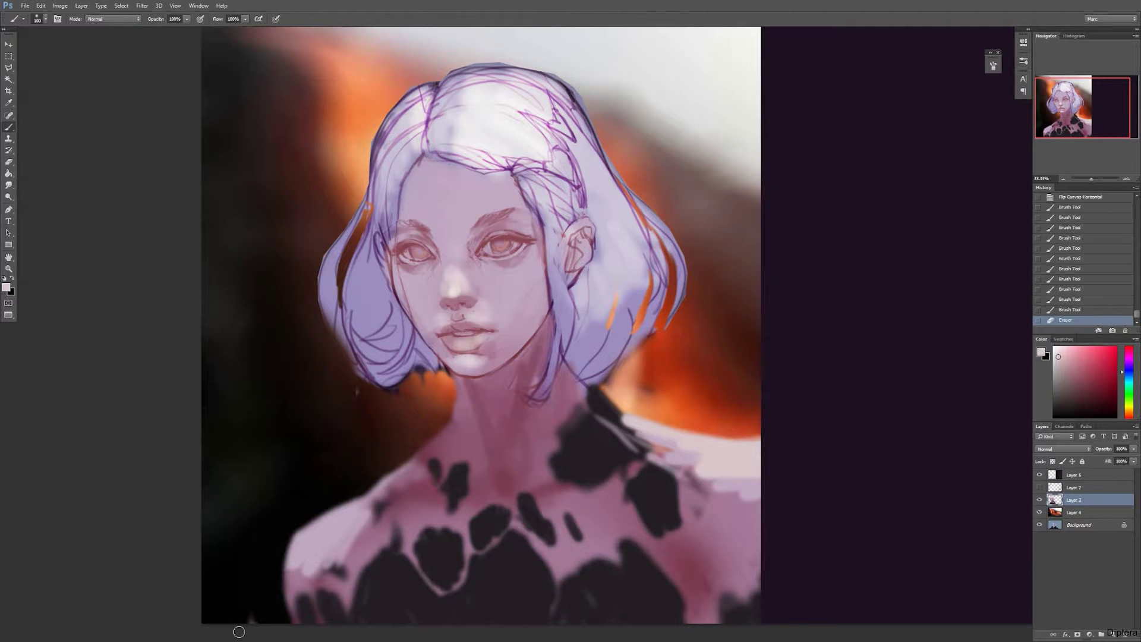
Fill both irises with dark purple using a small brush
{"action": "left_click", "coordinate": [1125, 178]}
{"action": "mouse_move", "coordinate": [578, 288]}
{"action": "left_mouse_down"}
{"action": "mouse_move", "coordinate": [576, 326]}
{"action": "mouse_move", "coordinate": [621, 394]}
{"action": "left_mouse_up"}
{"action": "left_click", "coordinate": [579, 303], "text": "alt"}
{"action": "key", "text": "bracketleft"}
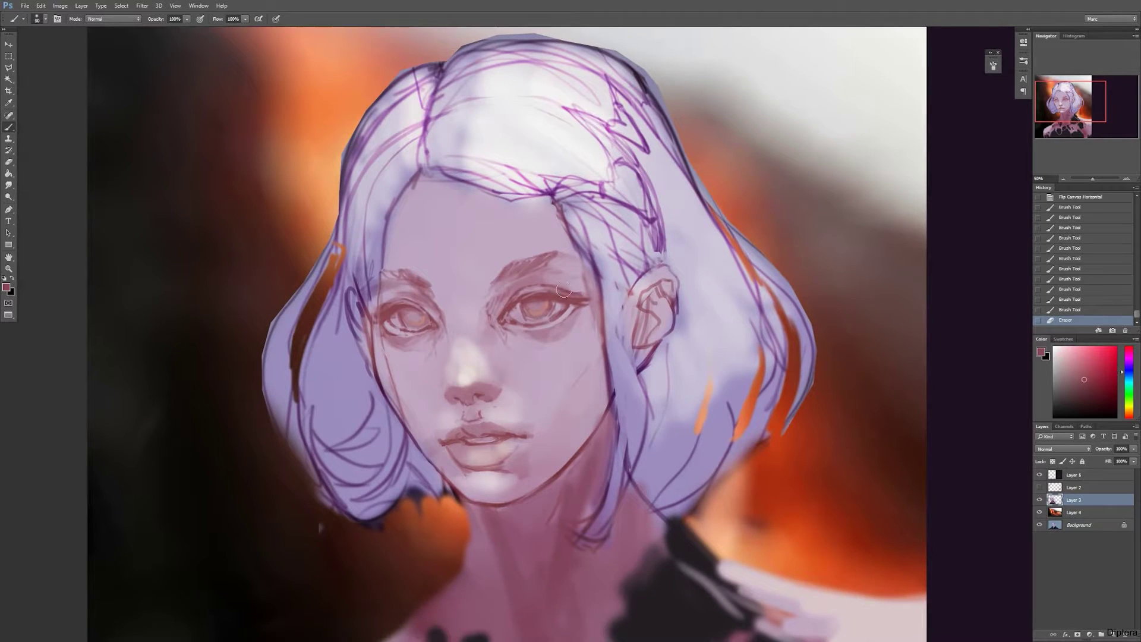
{"action": "left_click", "coordinate": [373, 397], "text": "alt"}
{"action": "key", "text": "bracketleft"}
{"action": "left_click_drag", "start_coordinate": [505, 309], "coordinate": [516, 307]}
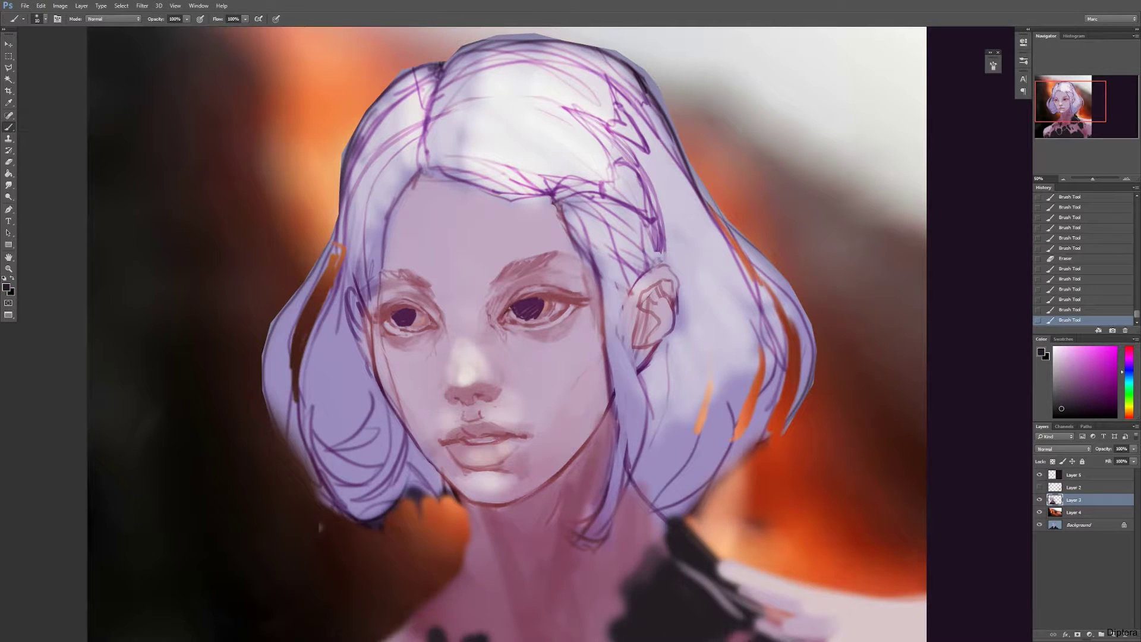
Darken the upper lash lines and refine the details of both eyes with a finer brush
{"action": "left_click_drag", "start_coordinate": [543, 295], "coordinate": [546, 297]}
{"action": "key", "text": "bracketleft"}
{"action": "left_click_drag", "start_coordinate": [432, 322], "coordinate": [415, 312]}
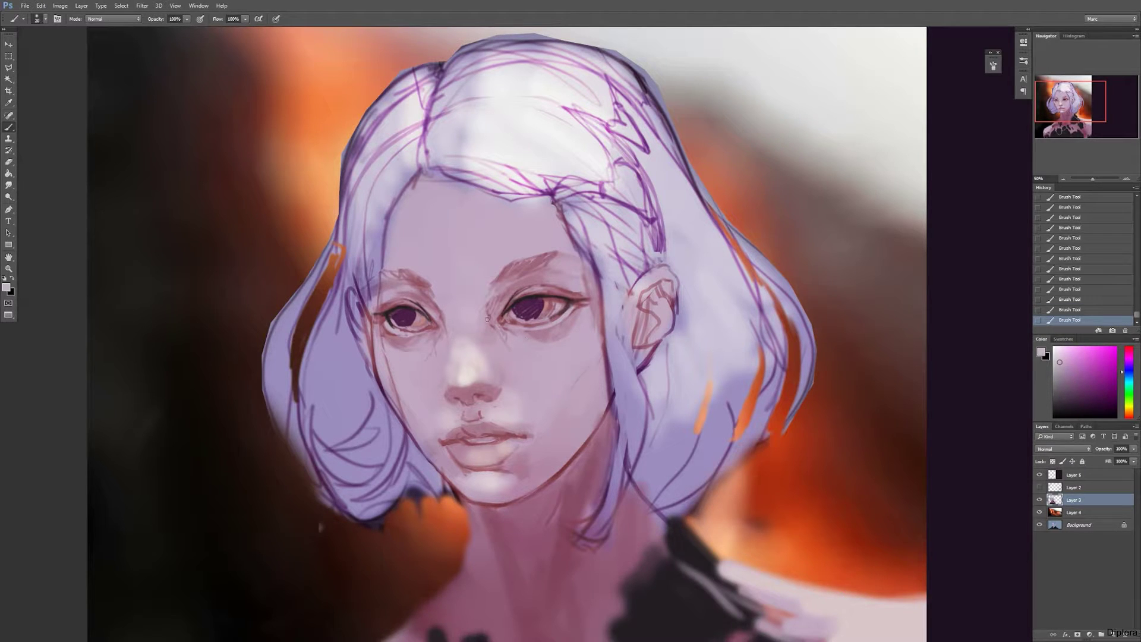
Shift the sampled crimson to a muted reddish brown and paint a shadow on the neck below the jaw
{"action": "left_click", "coordinate": [432, 345], "text": "alt"}
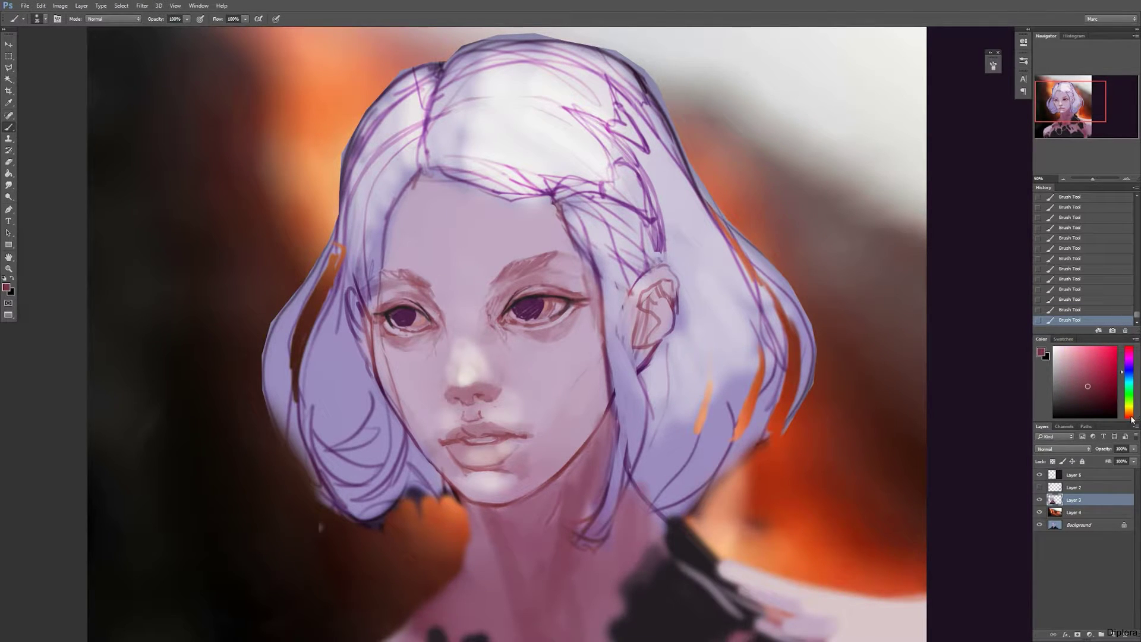
{"action": "left_click_drag", "start_coordinate": [1084, 385], "coordinate": [1075, 389]}
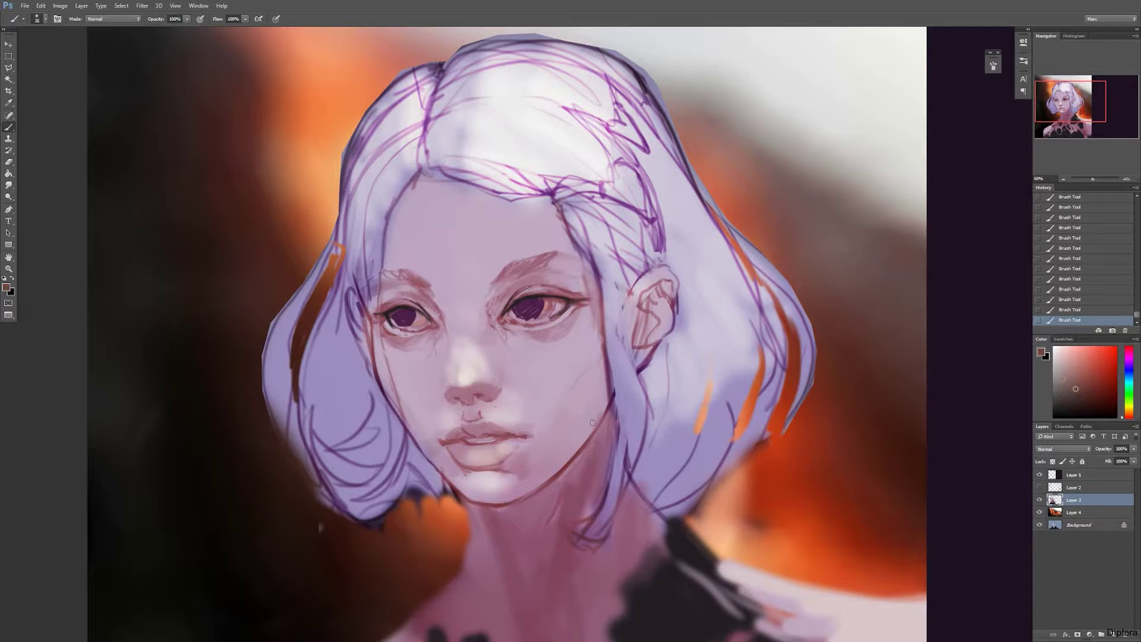
{"action": "mouse_move", "coordinate": [588, 454]}
{"action": "left_mouse_down"}
{"action": "mouse_move", "coordinate": [603, 428]}
{"action": "mouse_move", "coordinate": [589, 496]}
{"action": "left_mouse_up"}
{"action": "left_click_drag", "start_coordinate": [590, 490], "coordinate": [577, 441]}
Soften the jawline and blend the neck shading below it with skin tones sampled from the cheek and neck
{"action": "key", "text": "]"}
{"action": "left_click", "coordinate": [585, 370], "text": "alt"}
{"action": "mouse_move", "coordinate": [596, 364]}
{"action": "left_mouse_down"}
{"action": "mouse_move", "coordinate": [584, 391]}
{"action": "mouse_move", "coordinate": [596, 361]}
{"action": "mouse_move", "coordinate": [593, 400]}
{"action": "mouse_move", "coordinate": [552, 434]}
{"action": "mouse_move", "coordinate": [529, 479]}
{"action": "mouse_move", "coordinate": [565, 452]}
{"action": "mouse_move", "coordinate": [501, 509]}
{"action": "mouse_move", "coordinate": [547, 502]}
{"action": "mouse_move", "coordinate": [509, 545]}
{"action": "left_mouse_up"}
{"action": "left_click", "coordinate": [573, 381], "text": "alt"}
{"action": "left_click", "coordinate": [553, 476], "text": "alt"}
{"action": "key", "text": "]"}
{"action": "key", "text": "]"}
{"action": "key", "text": "]"}
{"action": "left_click", "coordinate": [584, 460], "text": "alt"}
{"action": "key", "text": "]"}
{"action": "key", "text": "bracketright"}
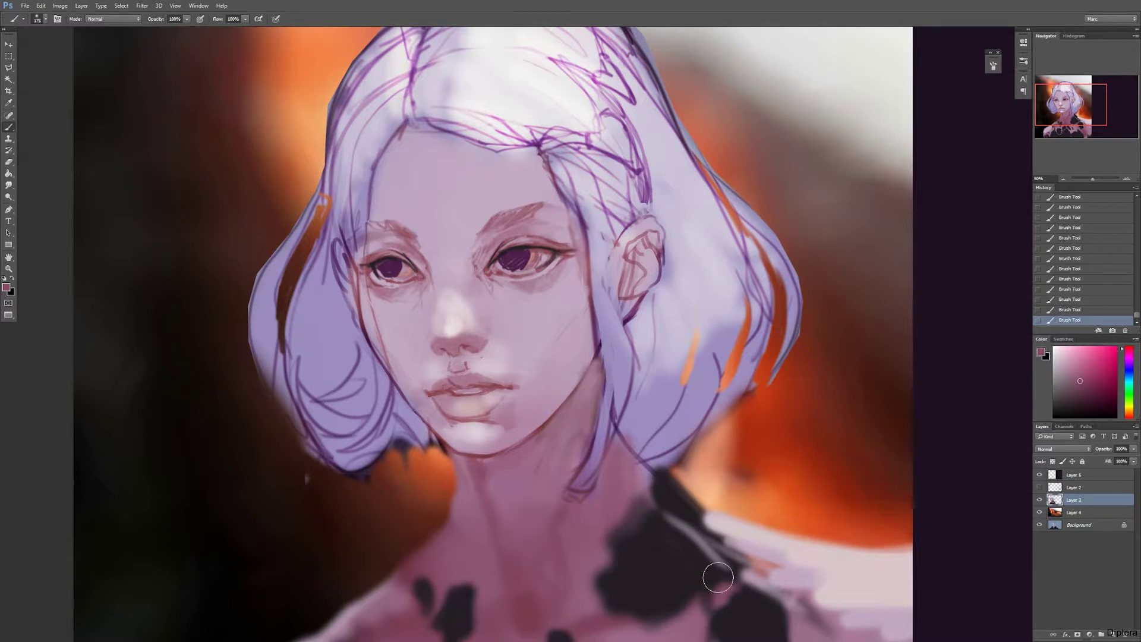
Darken the upper lash line of the right-hand eye with near-black sampled from the clothing, using a much smaller brush
{"action": "key", "text": "bracketleft"}
{"action": "key", "text": "bracketleft"}
{"action": "key", "text": "bracketleft"}
{"action": "key", "text": "bracketleft"}
{"action": "key", "text": "bracketleft"}
{"action": "key", "text": "bracketleft"}
{"action": "key", "text": "bracketleft"}
{"action": "key", "text": "bracketleft"}
{"action": "key", "text": "bracketleft"}
{"action": "key", "text": "bracketleft"}
{"action": "key", "text": "bracketleft"}
{"action": "left_click", "coordinate": [654, 517], "text": "alt"}
{"action": "mouse_move", "coordinate": [528, 248]}
{"action": "left_mouse_down"}
{"action": "mouse_move", "coordinate": [549, 232]}
{"action": "mouse_move", "coordinate": [502, 250]}
{"action": "mouse_move", "coordinate": [542, 237]}
{"action": "left_mouse_up"}
Darken the outline of the left-hand eye, undo the misplaced lash stroke and refine the lower lid
{"action": "key", "text": "bracketleft"}
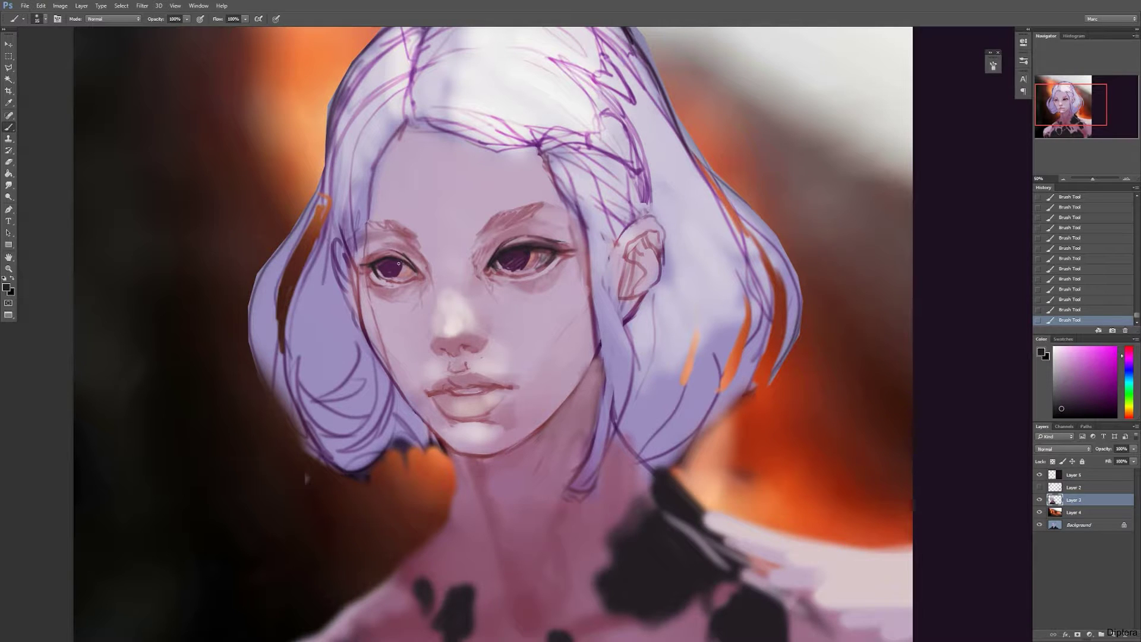
{"action": "left_click_drag", "start_coordinate": [371, 256], "coordinate": [379, 251]}
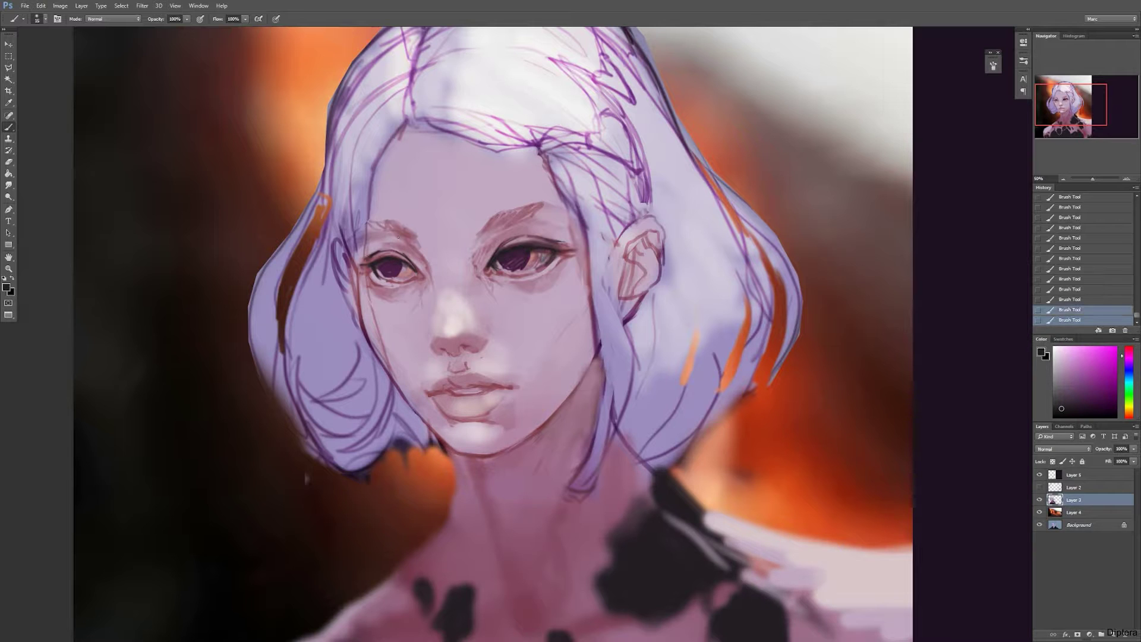
{"action": "key", "text": "ctrl+z"}
{"action": "left_click_drag", "start_coordinate": [370, 293], "coordinate": [394, 302]}
Repaint the orange-tinted white of the right-hand eye in muted mauve and refine the eye corners with sampled tones
{"action": "left_click", "coordinate": [538, 288], "text": "alt"}
{"action": "left_click", "coordinate": [538, 258], "text": "alt"}
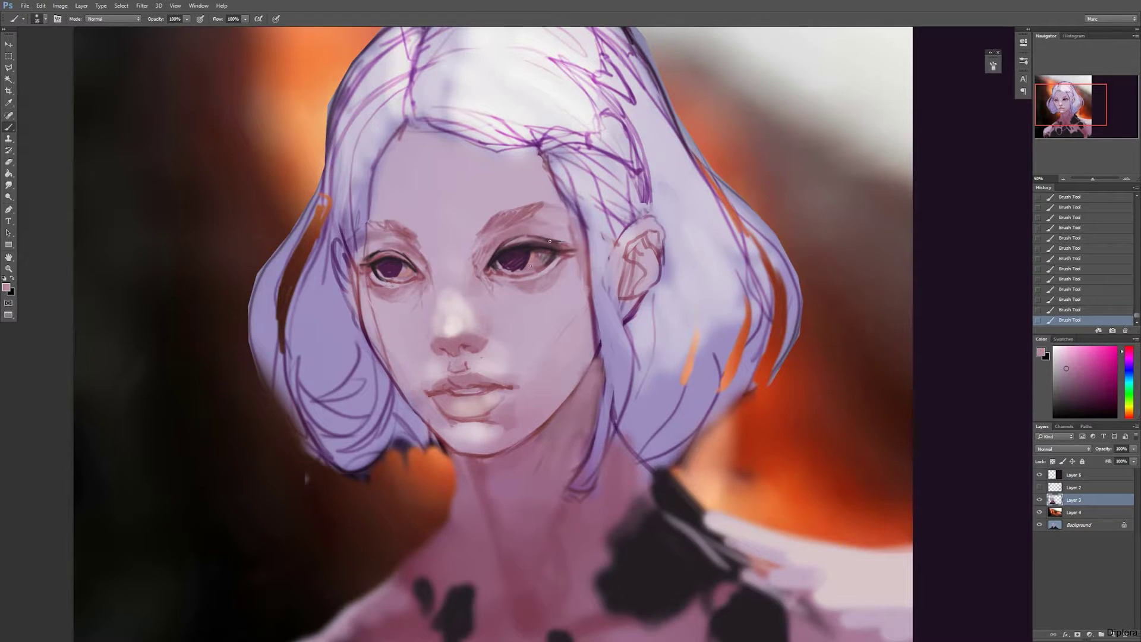
{"action": "left_click", "coordinate": [540, 279], "text": "alt"}
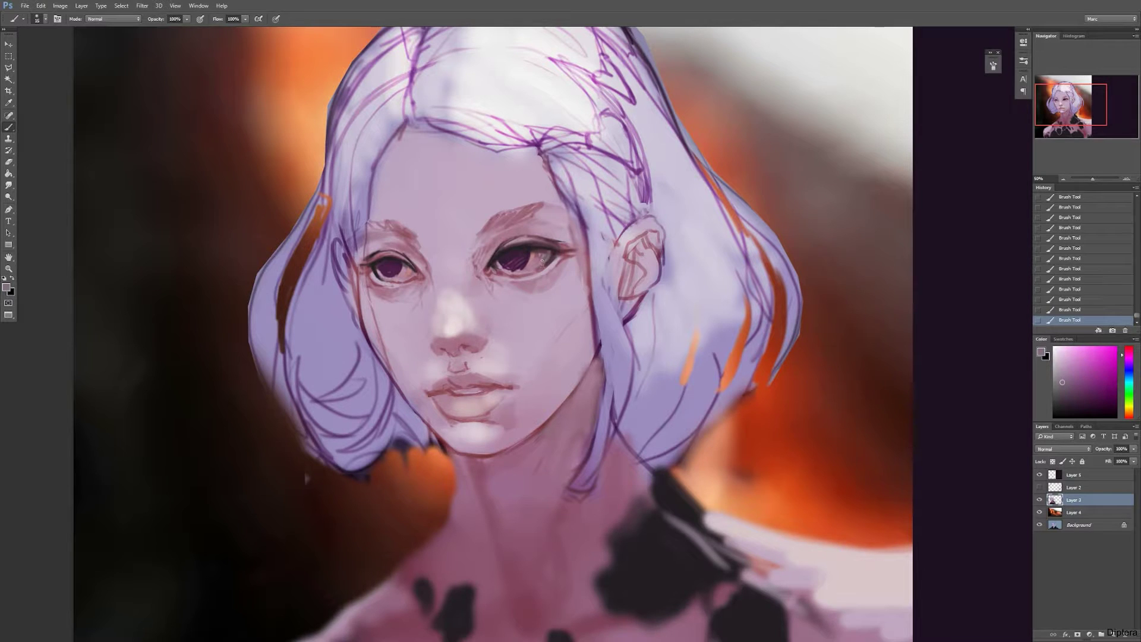
{"action": "left_click", "coordinate": [532, 272], "text": "alt"}
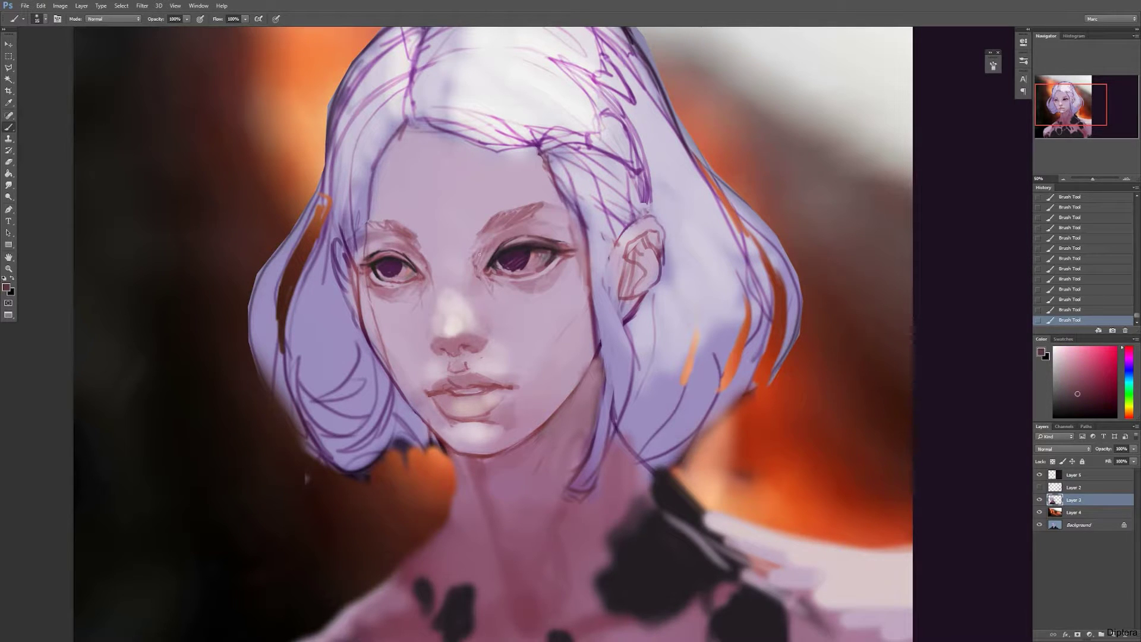
{"action": "left_click", "coordinate": [415, 292], "text": "alt"}
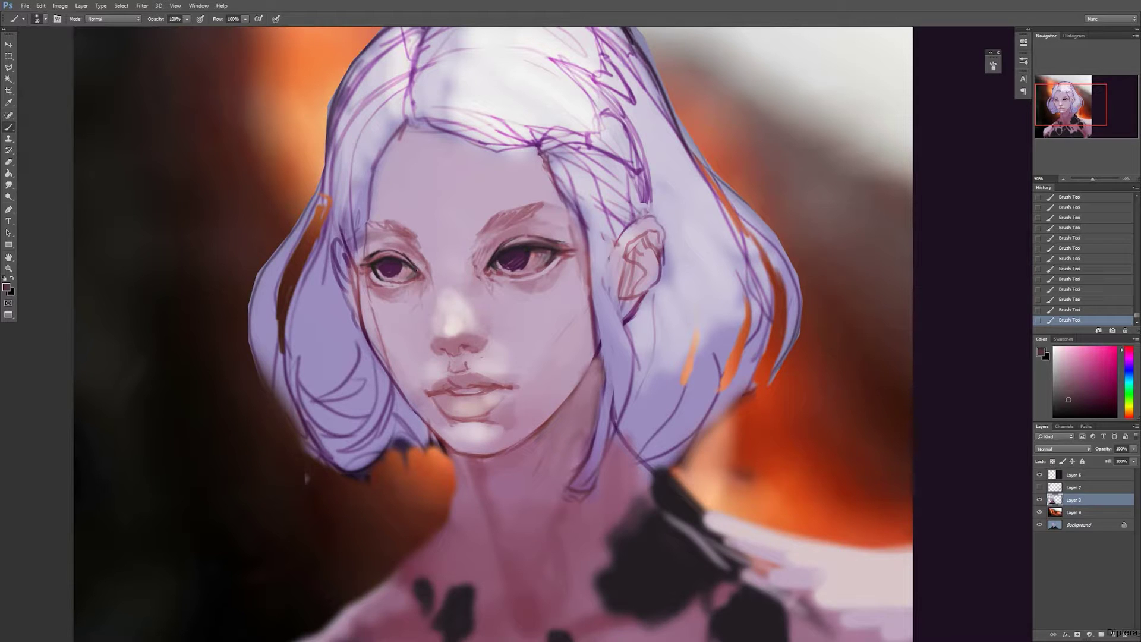
{"action": "left_click", "coordinate": [380, 300], "text": "alt"}
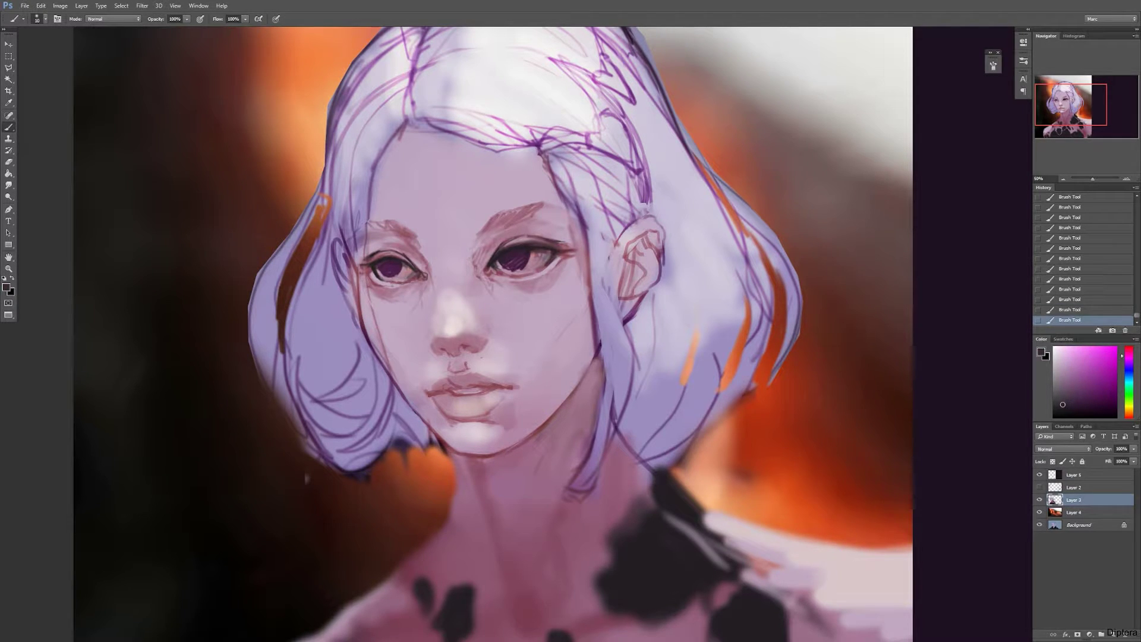
Refine the iris and inner corner of the left-hand eye with sampled pink and near-black tones
{"action": "left_click", "coordinate": [406, 271], "text": "alt"}
{"action": "key", "text": "["}
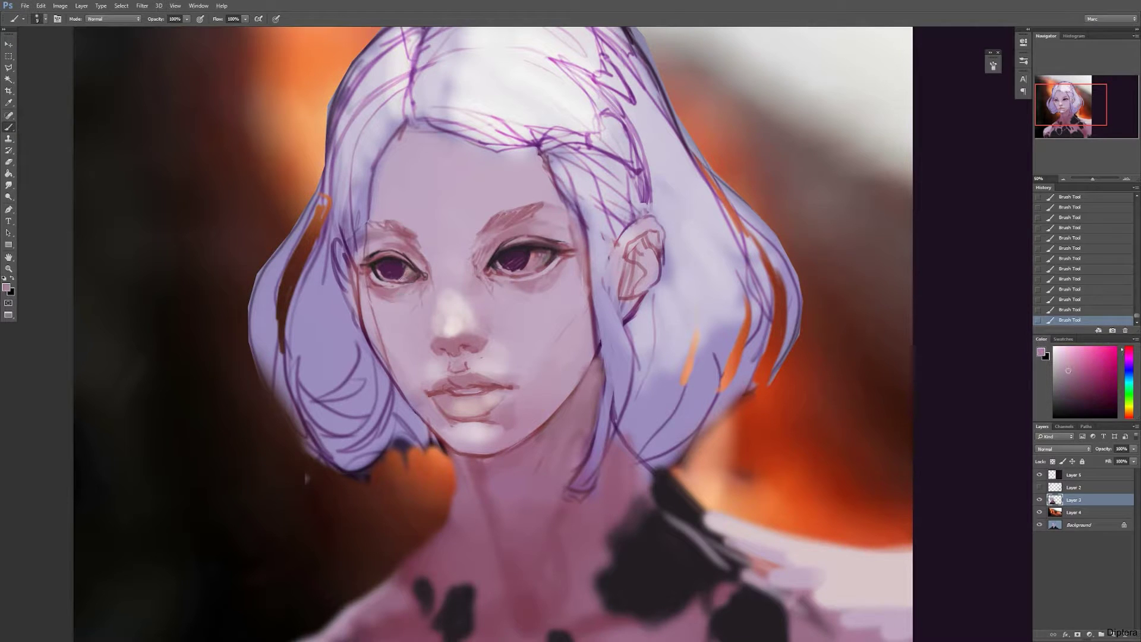
{"action": "left_click", "coordinate": [511, 250], "text": "alt"}
{"action": "key", "text": "bracketright"}
{"action": "key", "text": "bracketright"}
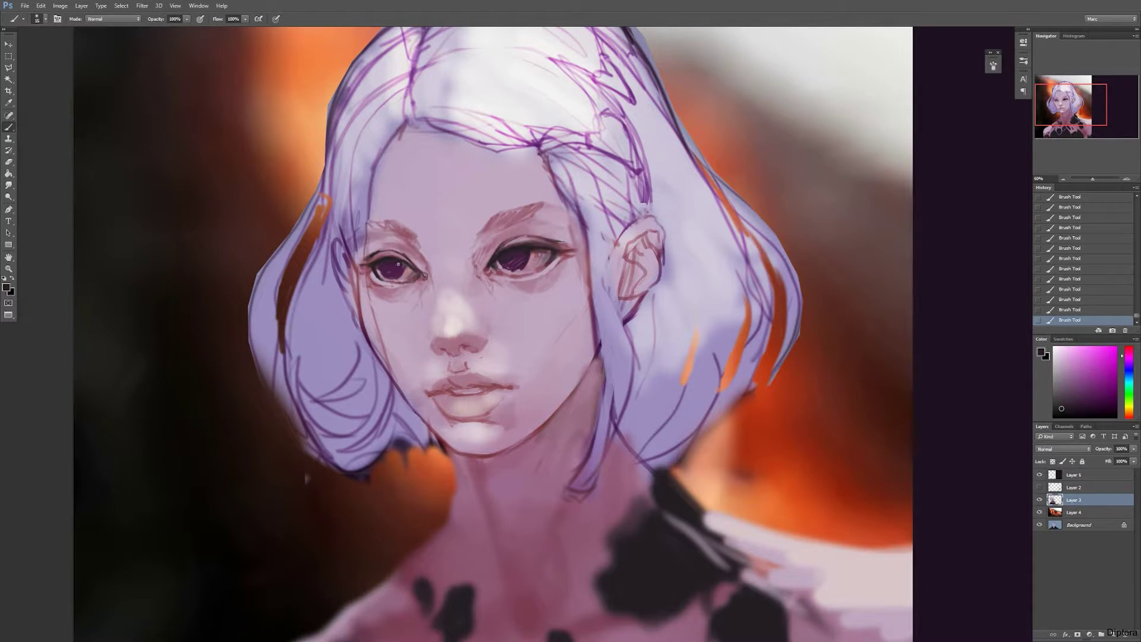
Mix a muted reddish brown and paint a soft shadow between the eyes and down the right-hand side of the nose
{"action": "left_click", "coordinate": [514, 583], "text": "alt"}
{"action": "key", "text": "bracketright"}
{"action": "key", "text": "bracketright"}
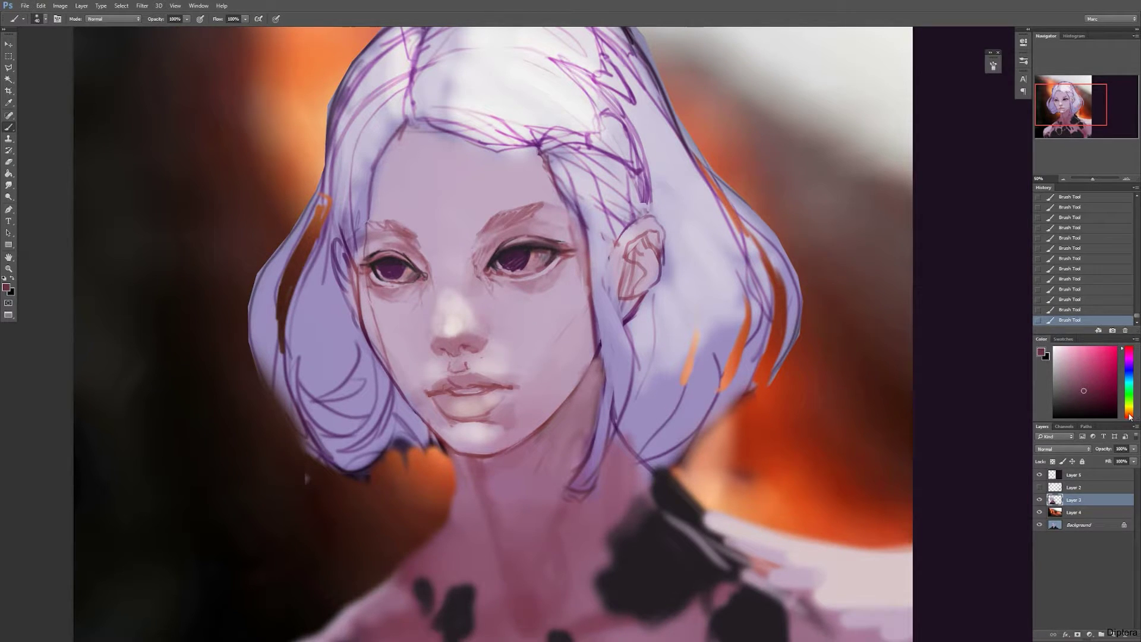
{"action": "left_click", "coordinate": [1129, 415]}
{"action": "left_click_drag", "start_coordinate": [1076, 392], "coordinate": [1069, 383]}
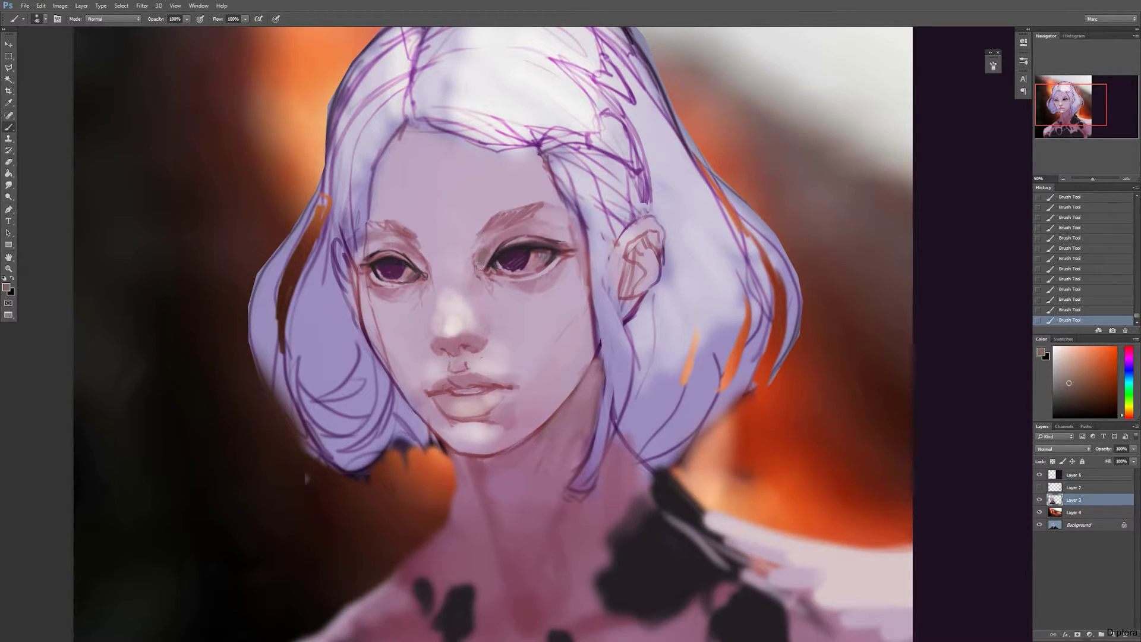
{"action": "left_click", "coordinate": [522, 611], "text": "alt"}
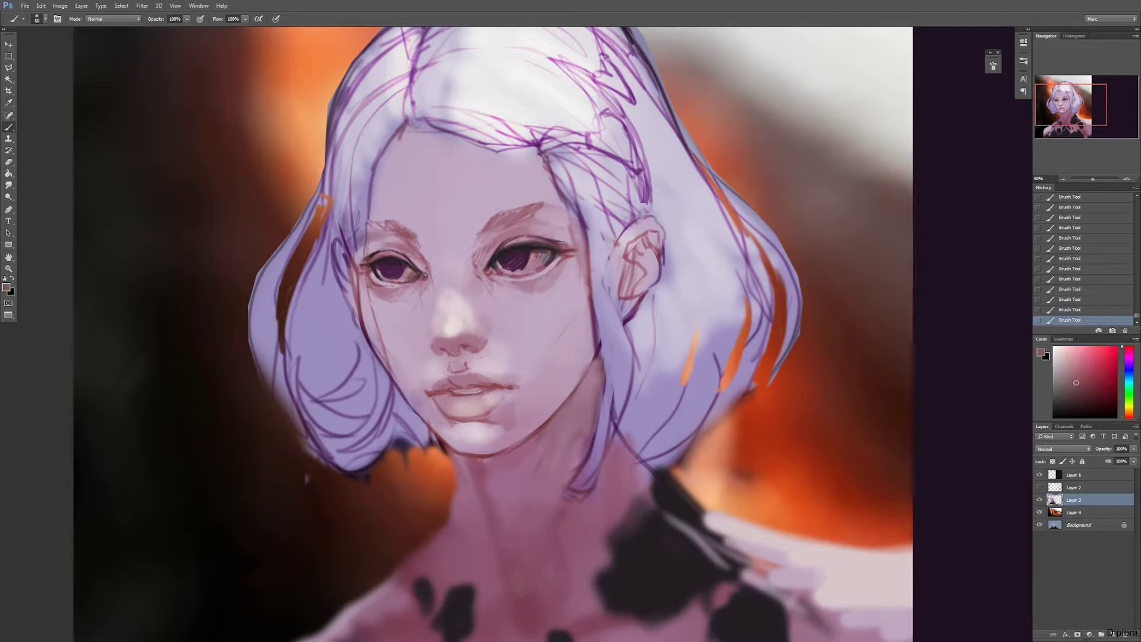
{"action": "mouse_move", "coordinate": [476, 242]}
{"action": "left_mouse_down"}
{"action": "mouse_move", "coordinate": [442, 261]}
{"action": "mouse_move", "coordinate": [463, 236]}
{"action": "mouse_move", "coordinate": [454, 273]}
{"action": "mouse_move", "coordinate": [476, 247]}
{"action": "mouse_move", "coordinate": [433, 275]}
{"action": "mouse_move", "coordinate": [436, 288]}
{"action": "mouse_move", "coordinate": [478, 295]}
{"action": "mouse_move", "coordinate": [493, 326]}
{"action": "left_mouse_up"}
{"action": "key", "text": "bracketleft"}
{"action": "key", "text": "bracketleft"}
{"action": "key", "text": "bracketright"}
{"action": "key", "text": "bracketright"}
{"action": "key", "text": "bracketright"}
{"action": "key", "text": "bracketright"}
{"action": "key", "text": "bracketright"}
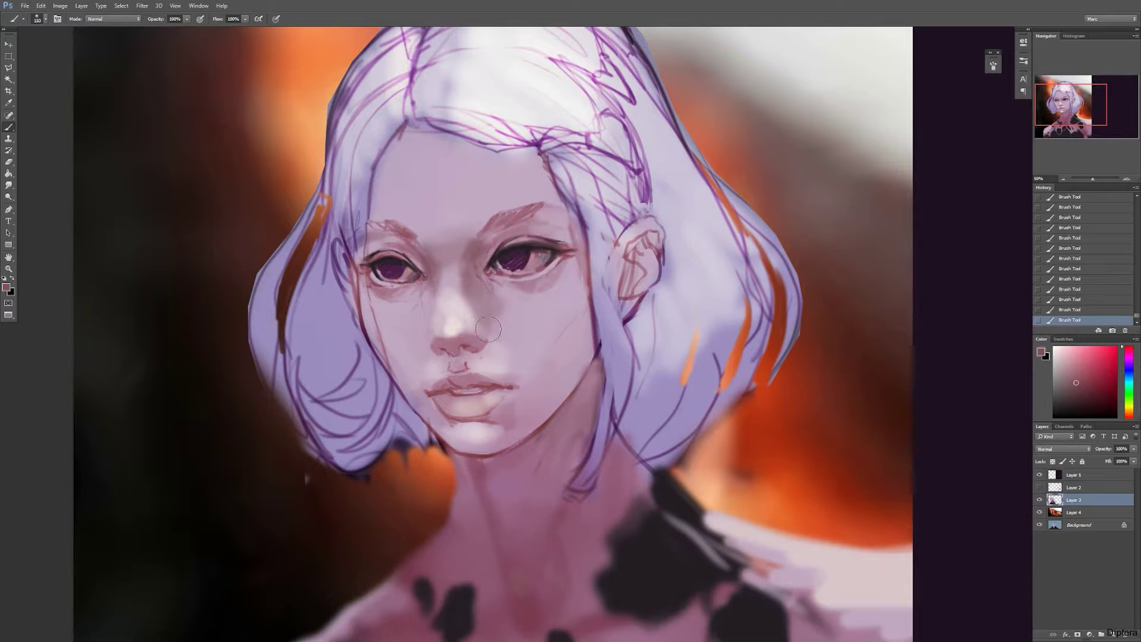
Shade the left-hand side of the nose from the inner eye corner to the nostril with smaller brushes and sampled mauve
{"action": "key", "text": "bracketleft"}
{"action": "key", "text": "bracketleft"}
{"action": "key", "text": "bracketleft"}
{"action": "key", "text": "bracketleft"}
{"action": "key", "text": "bracketleft"}
{"action": "mouse_move", "coordinate": [435, 285]}
{"action": "left_mouse_down"}
{"action": "mouse_move", "coordinate": [435, 328]}
{"action": "mouse_move", "coordinate": [427, 289]}
{"action": "mouse_move", "coordinate": [415, 320]}
{"action": "mouse_move", "coordinate": [494, 370]}
{"action": "mouse_move", "coordinate": [418, 314]}
{"action": "mouse_move", "coordinate": [419, 299]}
{"action": "mouse_move", "coordinate": [419, 327]}
{"action": "left_mouse_up"}
{"action": "key", "text": "bracketleft"}
{"action": "key", "text": "bracketleft"}
{"action": "key", "text": "bracketleft"}
{"action": "left_click", "coordinate": [418, 309], "text": "alt"}
{"action": "mouse_move", "coordinate": [424, 298]}
{"action": "left_mouse_down"}
{"action": "mouse_move", "coordinate": [422, 334]}
{"action": "mouse_move", "coordinate": [444, 336]}
{"action": "left_mouse_up"}
{"action": "left_click", "coordinate": [433, 314], "text": "alt"}
{"action": "key", "text": "bracketleft"}
{"action": "key", "text": "bracketleft"}
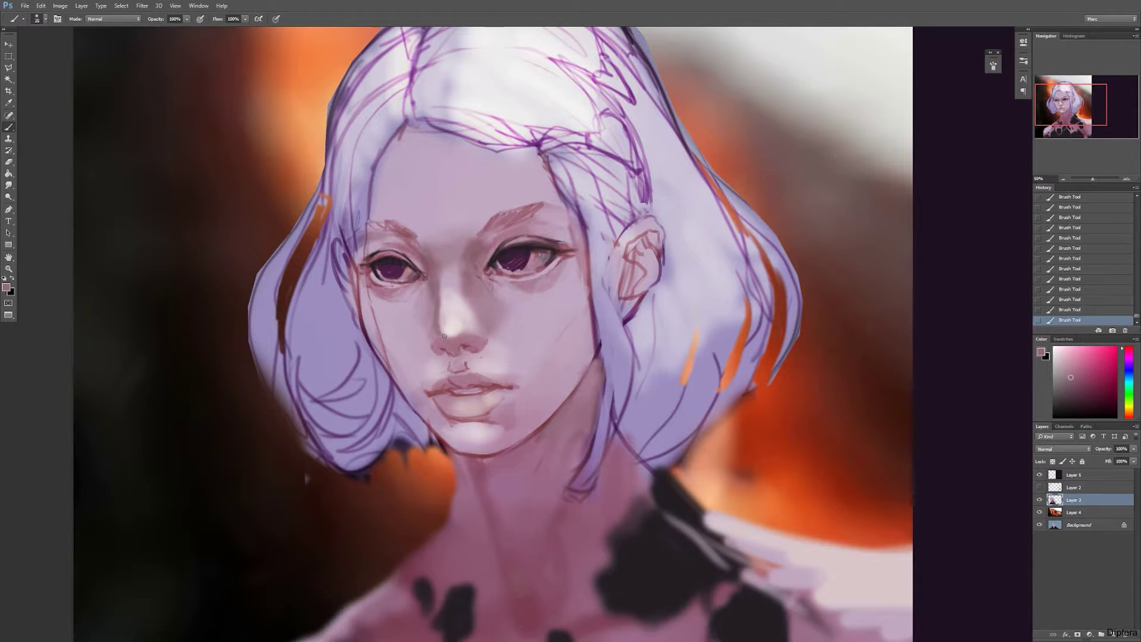
Blend the nose bridge into its side shadows with lighter skin tones sampled from the nose and cheek
{"action": "left_click", "coordinate": [444, 319], "text": "alt"}
{"action": "left_click_drag", "start_coordinate": [439, 304], "coordinate": [438, 326]}
{"action": "left_click", "coordinate": [524, 283], "text": "alt"}
{"action": "left_click", "coordinate": [454, 316], "text": "alt"}
{"action": "key", "text": "bracketright"}
{"action": "key", "text": "bracketright"}
{"action": "key", "text": "bracketright"}
{"action": "key", "text": "bracketright"}
{"action": "left_click", "coordinate": [522, 374], "text": "alt"}
{"action": "key", "text": "bracketright"}
{"action": "key", "text": "bracketright"}
{"action": "key", "text": "bracketright"}
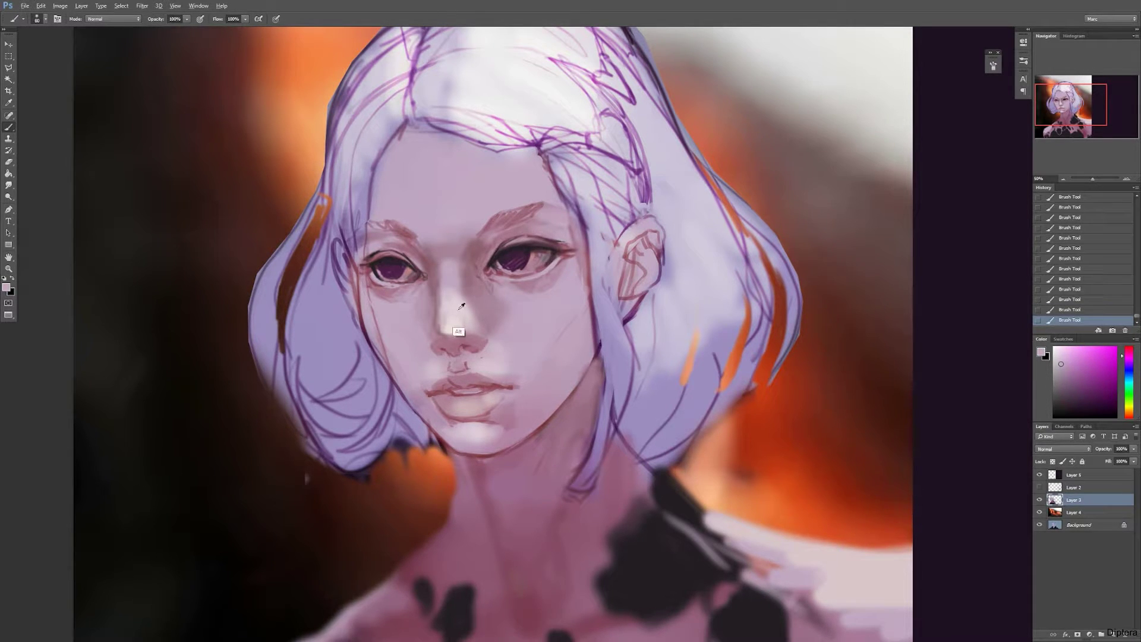
Paint near-white highlights along the upper lip's edge with a small brush, using a colour sampled from the hair
{"action": "left_click", "coordinate": [509, 122], "text": "alt"}
{"action": "key", "text": "bracketleft"}
{"action": "key", "text": "bracketleft"}
{"action": "key", "text": "bracketleft"}
{"action": "key", "text": "bracketleft"}
{"action": "mouse_move", "coordinate": [473, 370]}
{"action": "left_mouse_down"}
{"action": "mouse_move", "coordinate": [441, 377]}
{"action": "mouse_move", "coordinate": [486, 376]}
{"action": "left_mouse_up"}
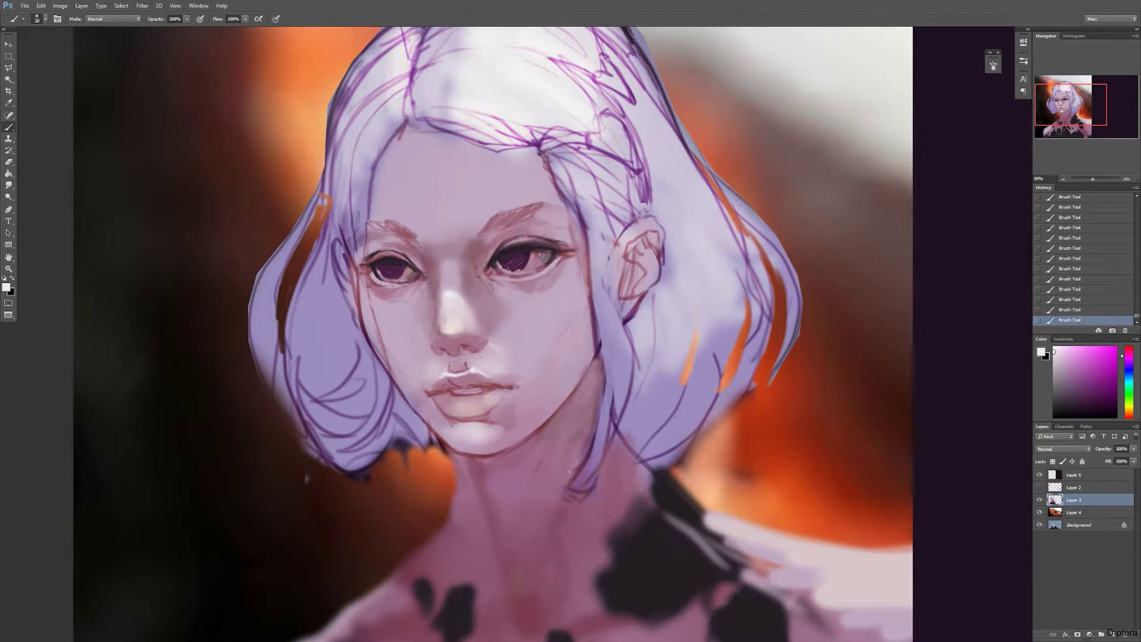
Shade the area between the nostrils and upper lip with muted mauve and refine the line of the mouth
{"action": "left_click", "coordinate": [521, 347], "text": "alt"}
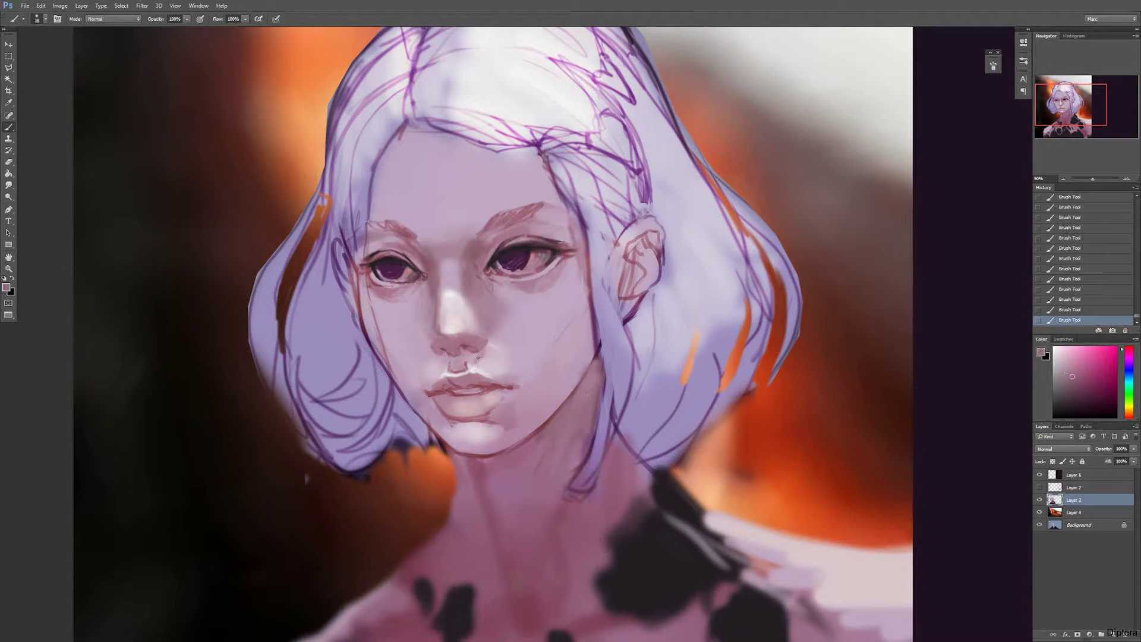
{"action": "mouse_move", "coordinate": [469, 367]}
{"action": "left_mouse_down"}
{"action": "mouse_move", "coordinate": [486, 348]}
{"action": "mouse_move", "coordinate": [444, 369]}
{"action": "mouse_move", "coordinate": [438, 359]}
{"action": "mouse_move", "coordinate": [451, 373]}
{"action": "mouse_move", "coordinate": [433, 356]}
{"action": "left_mouse_up"}
{"action": "left_click", "coordinate": [426, 388], "text": "alt"}
{"action": "left_click", "coordinate": [473, 390], "text": "alt"}
{"action": "key", "text": "["}
{"action": "left_click", "coordinate": [472, 369], "text": "alt"}
Brighten the lower lip with a pale warm highlight
{"action": "key", "text": "bracketright"}
{"action": "key", "text": "bracketright"}
{"action": "left_click", "coordinate": [487, 402], "text": "alt"}
{"action": "key", "text": "bracketright"}
{"action": "mouse_move", "coordinate": [476, 401]}
{"action": "left_mouse_down"}
{"action": "mouse_move", "coordinate": [493, 402]}
{"action": "mouse_move", "coordinate": [437, 401]}
{"action": "left_mouse_up"}
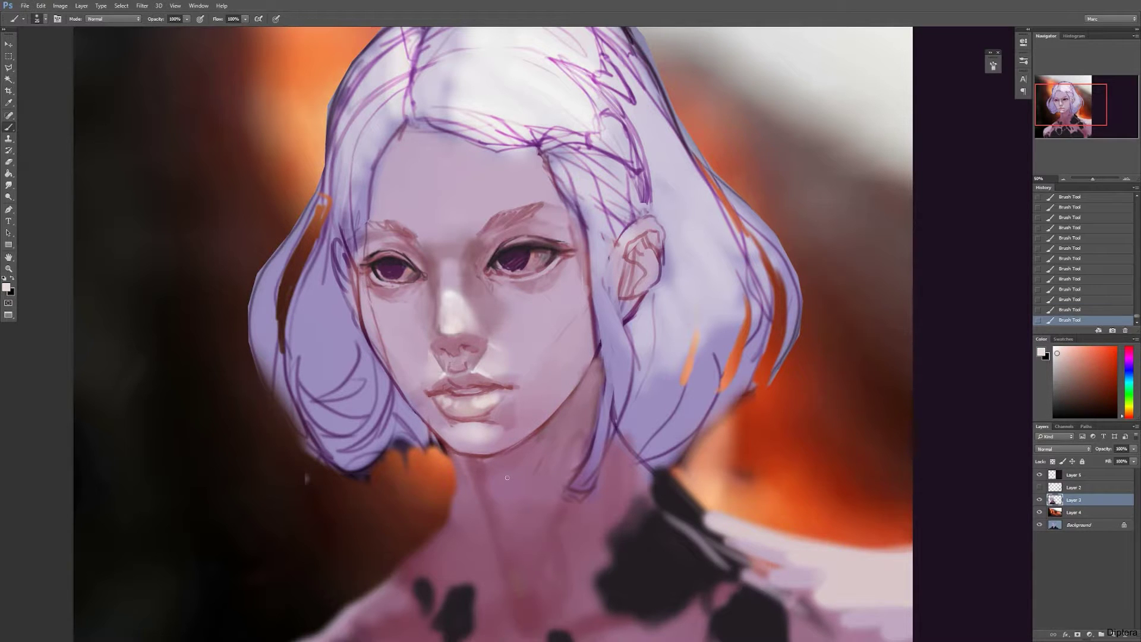
Extend the muted pink shadow from the right-hand side of the nose onto the adjoining cheek with a larger brush
{"action": "left_click", "coordinate": [498, 313], "text": "alt"}
{"action": "key", "text": "bracketright"}
{"action": "key", "text": "bracketright"}
{"action": "key", "text": "bracketright"}
{"action": "key", "text": "bracketright"}
{"action": "key", "text": "bracketright"}
{"action": "key", "text": "bracketright"}
{"action": "key", "text": "bracketright"}
{"action": "left_click", "coordinate": [482, 297], "text": "alt"}
{"action": "left_click", "coordinate": [479, 291], "text": "alt"}
{"action": "left_click_drag", "start_coordinate": [478, 296], "coordinate": [504, 333]}
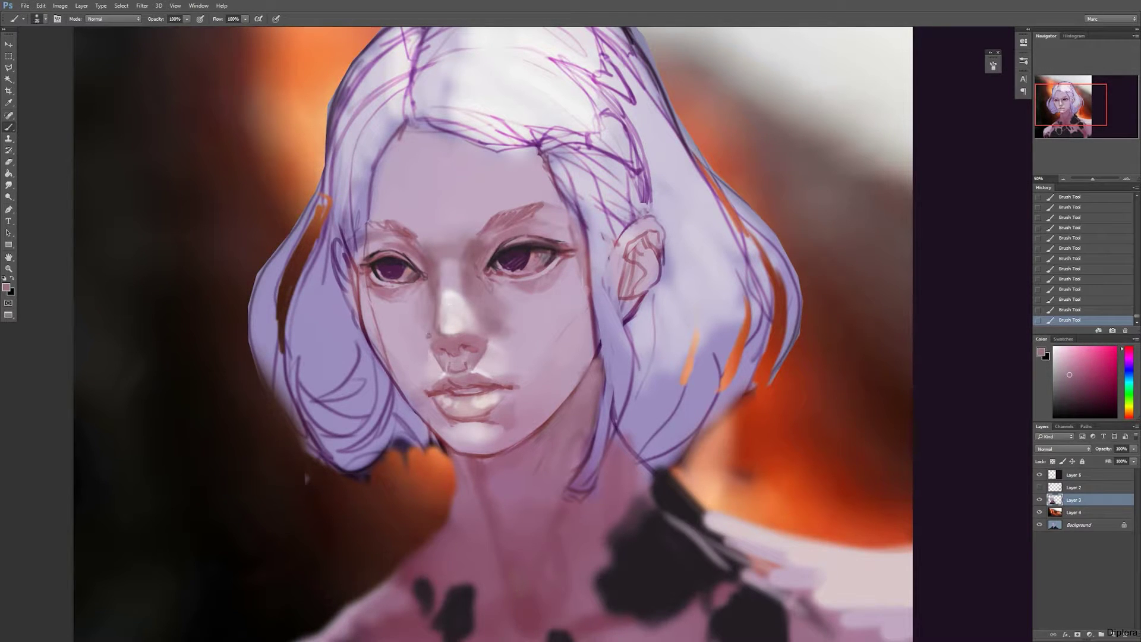
Shade the left-hand cheek beside the nostril and blend the area around the mouth with sampled skin tones
{"action": "key", "text": "bracketright"}
{"action": "key", "text": "bracketright"}
{"action": "key", "text": "bracketright"}
{"action": "key", "text": "bracketright"}
{"action": "key", "text": "bracketright"}
{"action": "key", "text": "bracketright"}
{"action": "key", "text": "bracketright"}
{"action": "key", "text": "bracketright"}
{"action": "key", "text": "bracketright"}
{"action": "mouse_move", "coordinate": [417, 333]}
{"action": "left_mouse_down"}
{"action": "mouse_move", "coordinate": [428, 357]}
{"action": "mouse_move", "coordinate": [415, 346]}
{"action": "left_mouse_up"}
{"action": "left_click", "coordinate": [534, 349], "text": "alt"}
{"action": "left_click", "coordinate": [499, 304], "text": "alt"}
{"action": "left_click", "coordinate": [433, 380], "text": "alt"}
{"action": "key", "text": "bracketleft"}
Shade the outer edge of the right-hand cheek down to the jaw with a larger brush
{"action": "left_click", "coordinate": [584, 380], "text": "alt"}
{"action": "key", "text": "bracketright"}
{"action": "key", "text": "bracketright"}
{"action": "key", "text": "bracketright"}
{"action": "left_click_drag", "start_coordinate": [586, 306], "coordinate": [559, 387]}
{"action": "left_click_drag", "start_coordinate": [594, 301], "coordinate": [588, 330]}
Smooth the left-hand cheek and jaw contour with light lavender skin tones, softening the sketch line along the face edge
{"action": "key", "text": "bracketleft"}
{"action": "key", "text": "bracketleft"}
{"action": "key", "text": "bracketleft"}
{"action": "key", "text": "bracketleft"}
{"action": "key", "text": "bracketleft"}
{"action": "key", "text": "bracketleft"}
{"action": "key", "text": "bracketleft"}
{"action": "left_click_drag", "start_coordinate": [389, 373], "coordinate": [407, 393]}
{"action": "left_click_drag", "start_coordinate": [370, 321], "coordinate": [406, 373]}
{"action": "left_click", "coordinate": [402, 368], "text": "alt"}
{"action": "key", "text": "bracketright"}
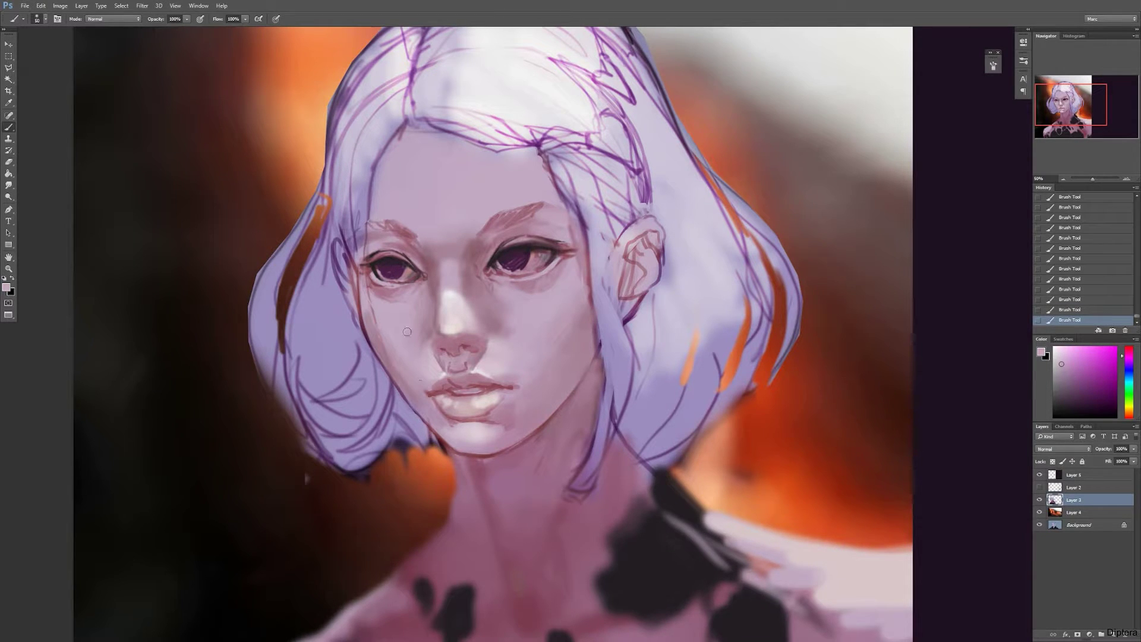
{"action": "left_click_drag", "start_coordinate": [364, 300], "coordinate": [397, 365]}
{"action": "key", "text": "bracketright"}
{"action": "key", "text": "bracketright"}
{"action": "key", "text": "bracketright"}
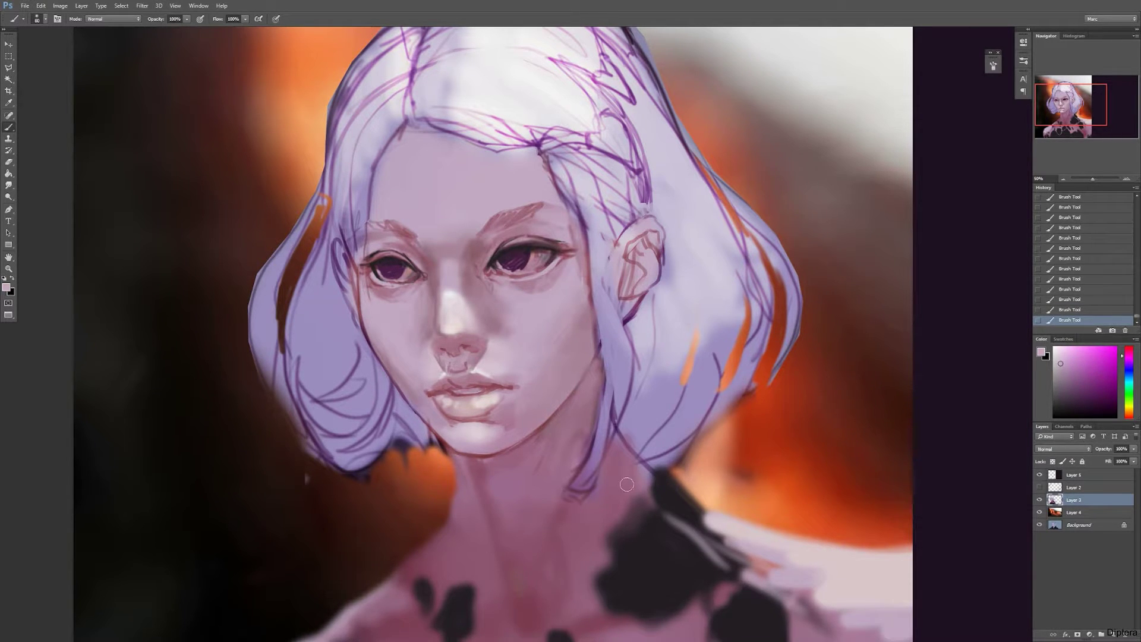
Flip the canvas horizontally and touch up the skin under the right-hand eye's outer corner with a much smaller brush
{"action": "key", "text": "ctrl+shift+h"}
{"action": "left_click_drag", "start_coordinate": [805, 315], "coordinate": [119, 323]}
{"action": "mouse_move", "coordinate": [605, 334]}
{"action": "left_mouse_down"}
{"action": "mouse_move", "coordinate": [720, 342]}
{"action": "mouse_move", "coordinate": [671, 354]}
{"action": "left_mouse_up"}
{"action": "left_click", "coordinate": [646, 332], "text": "alt"}
{"action": "key", "text": "bracketleft"}
{"action": "key", "text": "bracketleft"}
{"action": "key", "text": "bracketleft"}
{"action": "key", "text": "bracketleft"}
{"action": "key", "text": "bracketleft"}
{"action": "key", "text": "bracketleft"}
{"action": "key", "text": "bracketleft"}
{"action": "key", "text": "bracketleft"}
{"action": "key", "text": "bracketleft"}
{"action": "key", "text": "bracketleft"}
{"action": "key", "text": "bracketleft"}
{"action": "key", "text": "bracketleft"}
{"action": "key", "text": "bracketleft"}
{"action": "left_click", "coordinate": [648, 297], "text": "alt"}
{"action": "mouse_move", "coordinate": [643, 314]}
{"action": "left_mouse_down"}
{"action": "mouse_move", "coordinate": [655, 301]}
{"action": "mouse_move", "coordinate": [624, 312]}
{"action": "mouse_move", "coordinate": [640, 311]}
{"action": "left_mouse_up"}
{"action": "left_click", "coordinate": [646, 313], "text": "alt"}
Refine the lower edge of the left-hand eye and the outer corner of the right-hand eye with sampled tones
{"action": "left_click", "coordinate": [496, 294], "text": "alt"}
{"action": "left_click_drag", "start_coordinate": [482, 297], "coordinate": [498, 300]}
{"action": "key", "text": "bracketright"}
{"action": "key", "text": "bracketright"}
{"action": "left_click_drag", "start_coordinate": [646, 304], "coordinate": [653, 296]}
{"action": "left_click_drag", "start_coordinate": [651, 300], "coordinate": [656, 294]}
{"action": "mouse_move", "coordinate": [653, 291]}
{"action": "left_mouse_down"}
{"action": "mouse_move", "coordinate": [654, 301]}
{"action": "mouse_move", "coordinate": [598, 303]}
{"action": "left_mouse_up"}
{"action": "left_click", "coordinate": [648, 286], "text": "alt"}
{"action": "key", "text": "bracketleft"}
{"action": "left_click", "coordinate": [652, 301], "text": "alt"}
{"action": "left_click", "coordinate": [650, 291], "text": "alt"}
{"action": "key", "text": "ctrl+z"}
Try to shade from the left-hand eye's inner corner across the nose bridge with a larger brush
{"action": "key", "text": "bracketright"}
{"action": "key", "text": "bracketright"}
{"action": "key", "text": "bracketright"}
{"action": "key", "text": "bracketright"}
{"action": "left_click_drag", "start_coordinate": [530, 297], "coordinate": [538, 301]}
{"action": "mouse_move", "coordinate": [536, 297]}
{"action": "left_mouse_down"}
{"action": "mouse_move", "coordinate": [542, 271]}
{"action": "mouse_move", "coordinate": [595, 288]}
{"action": "left_mouse_up"}
{"action": "key", "text": "ctrl+z"}
{"action": "key", "text": "bracketleft"}
{"action": "key", "text": "bracketleft"}
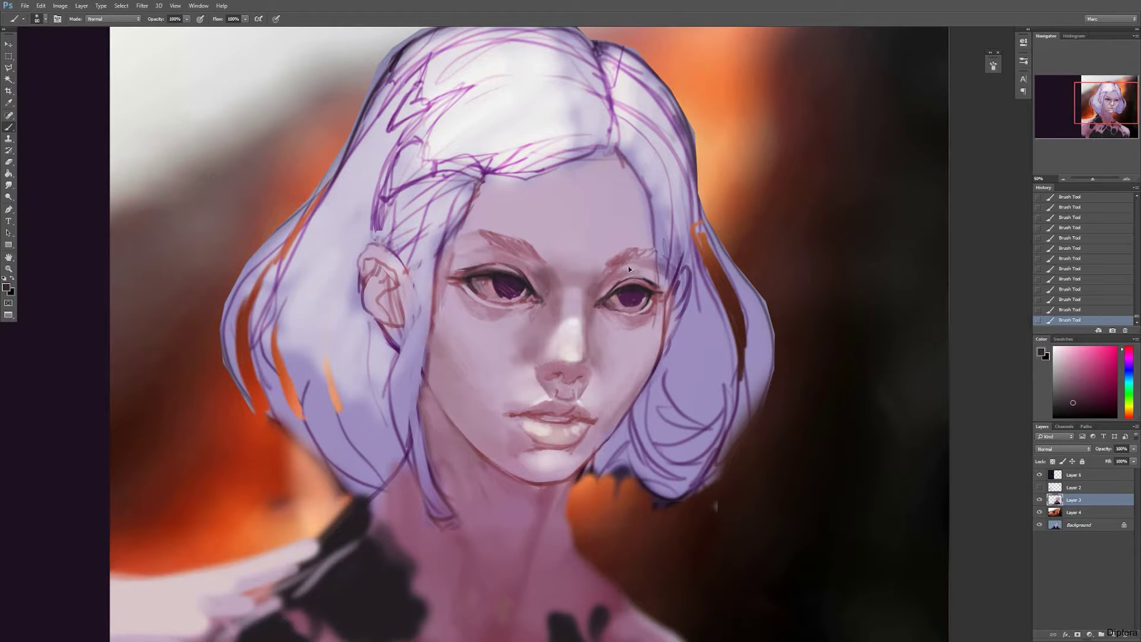
{"action": "key", "text": "ctrl+z"}
Shade the forehead above the left-hand eyebrow with a larger brush in the mauve sampled beside the nostril
{"action": "left_click", "coordinate": [530, 364], "text": "alt"}
{"action": "key", "text": "bracketright"}
{"action": "key", "text": "bracketright"}
{"action": "key", "text": "bracketright"}
{"action": "key", "text": "bracketright"}
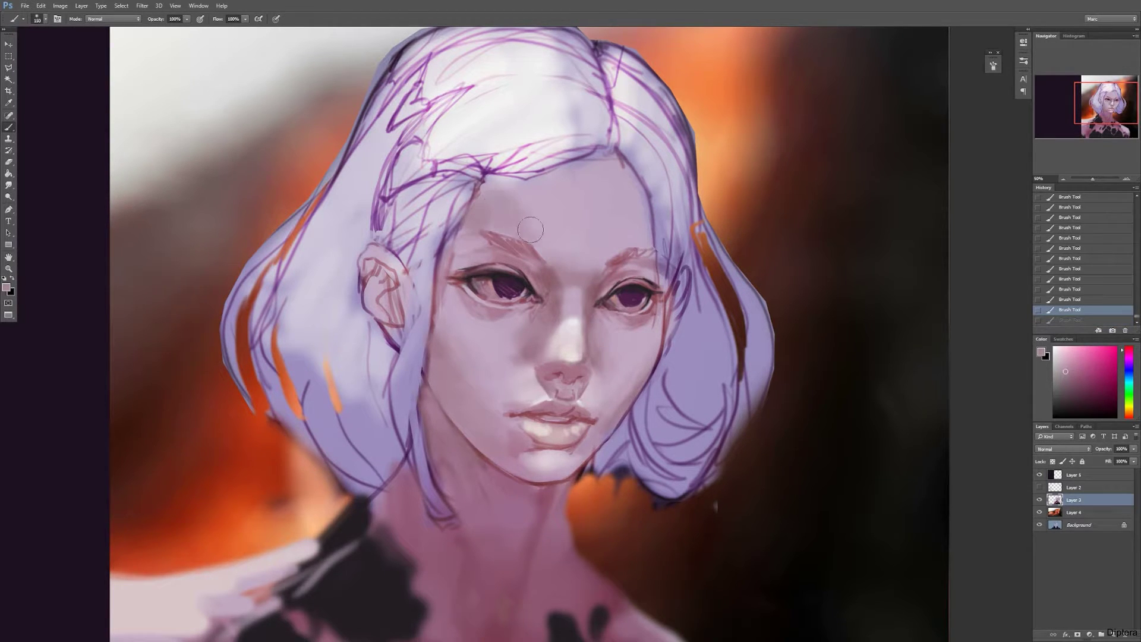
{"action": "left_click_drag", "start_coordinate": [519, 231], "coordinate": [571, 253]}
Paint a thin dark red shadow along the forehead's hairline from the left-hand side towards the parting
{"action": "left_click", "coordinate": [543, 477], "text": "alt"}
{"action": "key", "text": "bracketleft"}
{"action": "key", "text": "bracketleft"}
{"action": "key", "text": "bracketleft"}
{"action": "key", "text": "bracketleft"}
{"action": "key", "text": "bracketleft"}
{"action": "key", "text": "bracketleft"}
{"action": "key", "text": "bracketleft"}
{"action": "key", "text": "bracketleft"}
{"action": "key", "text": "bracketleft"}
{"action": "key", "text": "bracketleft"}
{"action": "key", "text": "bracketleft"}
{"action": "key", "text": "bracketleft"}
{"action": "left_click", "coordinate": [483, 209], "text": "alt"}
{"action": "mouse_move", "coordinate": [482, 193]}
{"action": "left_mouse_down"}
{"action": "mouse_move", "coordinate": [460, 231]}
{"action": "mouse_move", "coordinate": [486, 186]}
{"action": "mouse_move", "coordinate": [582, 159]}
{"action": "left_mouse_up"}
Soften the hairline shadow into the forehead and left-hand temple with tones sampled from the neck and forehead
{"action": "left_click", "coordinate": [541, 484], "text": "alt"}
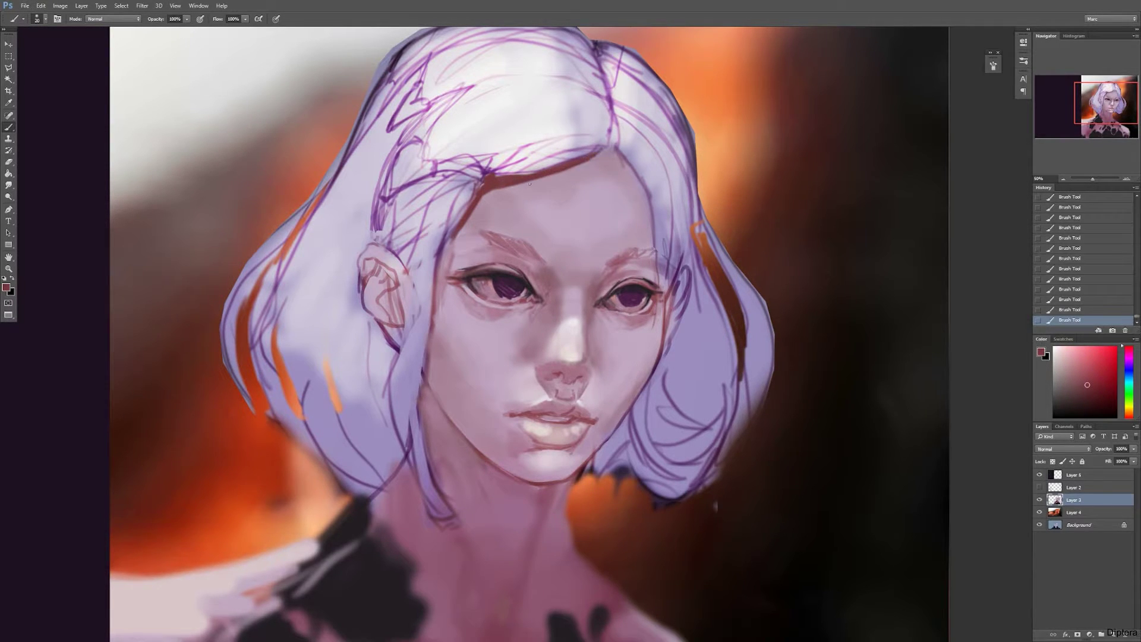
{"action": "left_click", "coordinate": [464, 552], "text": "alt"}
{"action": "key", "text": "bracketright"}
{"action": "key", "text": "bracketright"}
{"action": "left_click_drag", "start_coordinate": [483, 195], "coordinate": [566, 169]}
{"action": "left_click", "coordinate": [567, 182], "text": "alt"}
{"action": "key", "text": "bracketright"}
{"action": "left_click_drag", "start_coordinate": [504, 186], "coordinate": [455, 239]}
{"action": "left_click_drag", "start_coordinate": [498, 191], "coordinate": [530, 183]}
Shade the upper forehead below the parting and down the right-hand hairline with a larger brush
{"action": "left_click", "coordinate": [496, 489], "text": "alt"}
{"action": "key", "text": "bracketright"}
{"action": "key", "text": "bracketright"}
{"action": "key", "text": "bracketright"}
{"action": "key", "text": "bracketright"}
{"action": "key", "text": "bracketright"}
{"action": "mouse_move", "coordinate": [594, 155]}
{"action": "left_mouse_down"}
{"action": "mouse_move", "coordinate": [608, 153]}
{"action": "mouse_move", "coordinate": [646, 213]}
{"action": "left_mouse_up"}
{"action": "mouse_move", "coordinate": [612, 172]}
{"action": "left_mouse_down"}
{"action": "mouse_move", "coordinate": [589, 159]}
{"action": "mouse_move", "coordinate": [640, 229]}
{"action": "mouse_move", "coordinate": [596, 176]}
{"action": "left_mouse_up"}
{"action": "left_click", "coordinate": [607, 220], "text": "alt"}
{"action": "key", "text": "bracketright"}
{"action": "key", "text": "bracketright"}
{"action": "left_click_drag", "start_coordinate": [598, 171], "coordinate": [634, 197]}
Fill in the right-hand eyebrow with a muted greyish mauve over the sketch lines, undoing the last stroke
{"action": "left_click", "coordinate": [671, 282], "text": "alt"}
{"action": "key", "text": "bracketright"}
{"action": "key", "text": "bracketright"}
{"action": "left_click", "coordinate": [622, 308], "text": "alt"}
{"action": "key", "text": "bracketleft"}
{"action": "key", "text": "bracketleft"}
{"action": "key", "text": "bracketleft"}
{"action": "key", "text": "bracketleft"}
{"action": "key", "text": "bracketleft"}
{"action": "key", "text": "bracketleft"}
{"action": "key", "text": "bracketleft"}
{"action": "key", "text": "bracketleft"}
{"action": "key", "text": "bracketleft"}
{"action": "key", "text": "bracketleft"}
{"action": "left_click_drag", "start_coordinate": [601, 274], "coordinate": [655, 256]}
{"action": "left_click", "coordinate": [605, 273], "text": "alt"}
{"action": "key", "text": "bracketright"}
{"action": "mouse_move", "coordinate": [602, 280]}
{"action": "left_mouse_down"}
{"action": "mouse_move", "coordinate": [618, 256]}
{"action": "mouse_move", "coordinate": [655, 255]}
{"action": "left_mouse_up"}
{"action": "key", "text": "ctrl+z"}
{"action": "left_click", "coordinate": [609, 267], "text": "alt"}
{"action": "left_click", "coordinate": [547, 301], "text": "alt"}
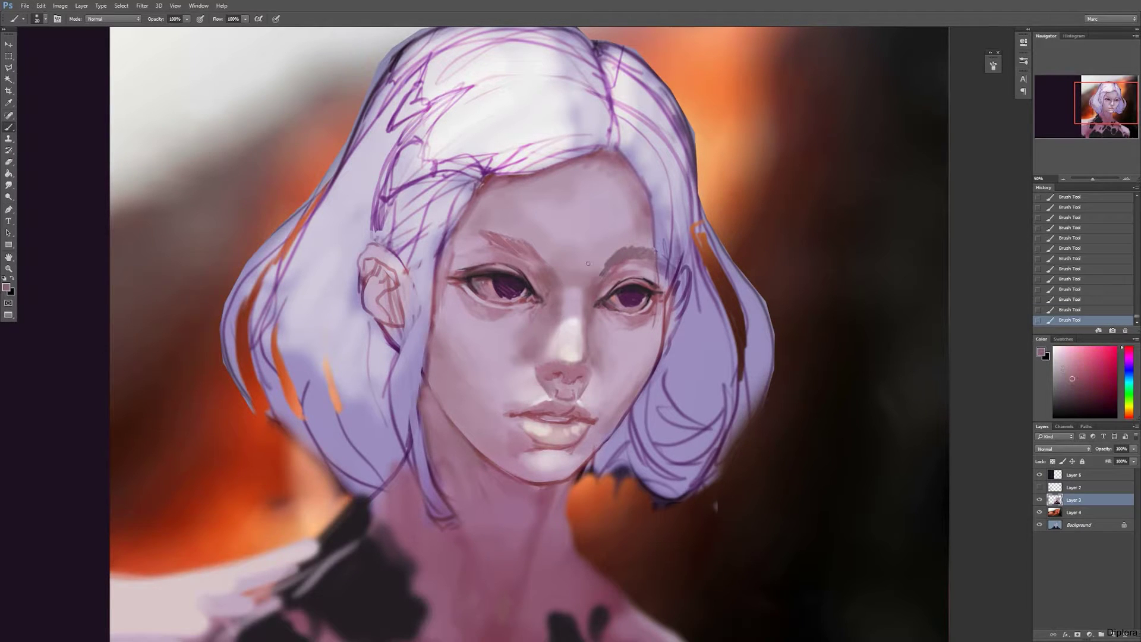
{"action": "left_click", "coordinate": [620, 267], "text": "alt"}
Blend light pinkish lavender down the upper nose bridge between the eyes with a slightly larger brush
{"action": "left_click", "coordinate": [579, 301], "text": "alt"}
{"action": "key", "text": "bracketright"}
{"action": "key", "text": "bracketright"}
{"action": "key", "text": "bracketright"}
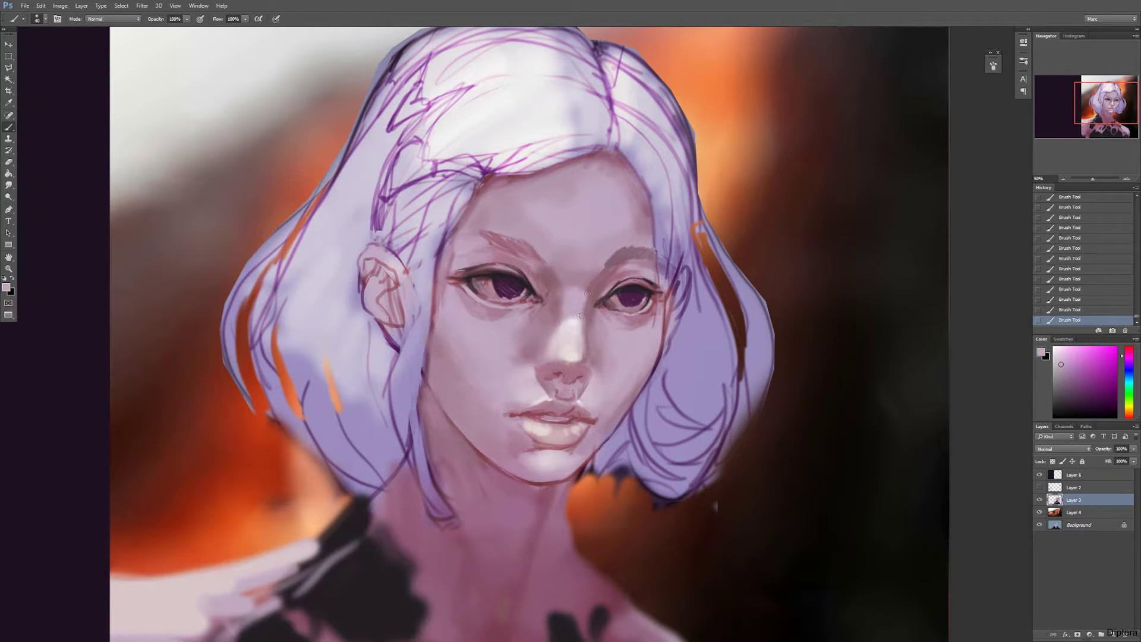
{"action": "mouse_move", "coordinate": [572, 292]}
{"action": "left_mouse_down"}
{"action": "mouse_move", "coordinate": [582, 297]}
{"action": "mouse_move", "coordinate": [565, 308]}
{"action": "left_mouse_up"}
Smooth the skin on both cheeks beside the nose with a sampled light tone and a smaller brush
{"action": "left_click", "coordinate": [596, 308], "text": "alt"}
{"action": "key", "text": "bracketleft"}
{"action": "key", "text": "bracketleft"}
{"action": "key", "text": "bracketleft"}
{"action": "key", "text": "bracketleft"}
{"action": "key", "text": "bracketleft"}
{"action": "key", "text": "bracketleft"}
{"action": "key", "text": "bracketleft"}
{"action": "key", "text": "bracketleft"}
{"action": "left_click", "coordinate": [512, 353], "text": "alt"}
{"action": "mouse_move", "coordinate": [520, 353]}
{"action": "left_mouse_down"}
{"action": "mouse_move", "coordinate": [521, 368]}
{"action": "mouse_move", "coordinate": [522, 326]}
{"action": "mouse_move", "coordinate": [524, 363]}
{"action": "left_mouse_up"}
{"action": "left_click_drag", "start_coordinate": [600, 376], "coordinate": [603, 365]}
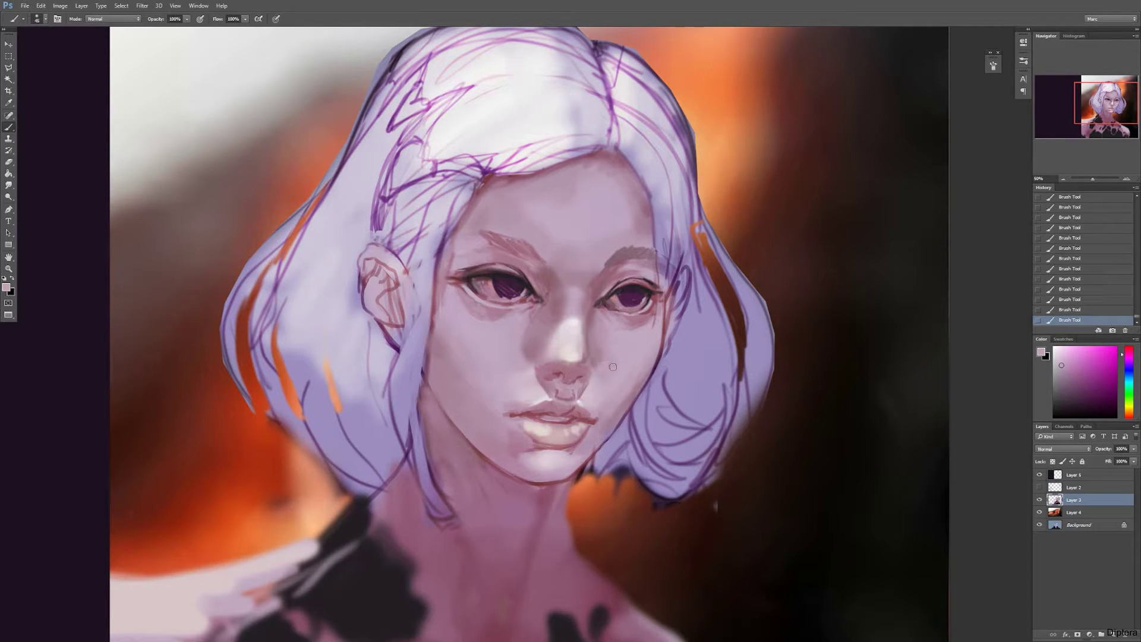
Blend the skin between the left-hand eye's inner corner and the nose bridge with sampled mauve tones
{"action": "left_click", "coordinate": [588, 360], "text": "alt"}
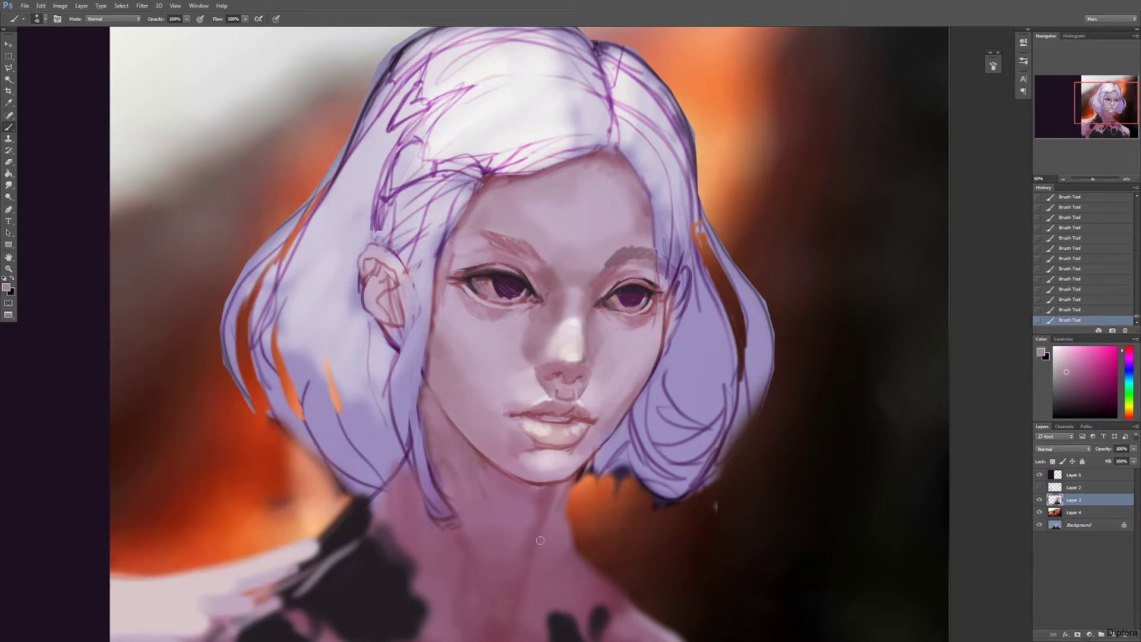
{"action": "key", "text": "bracketleft"}
{"action": "key", "text": "bracketleft"}
{"action": "key", "text": "bracketleft"}
{"action": "left_click", "coordinate": [531, 321], "text": "alt"}
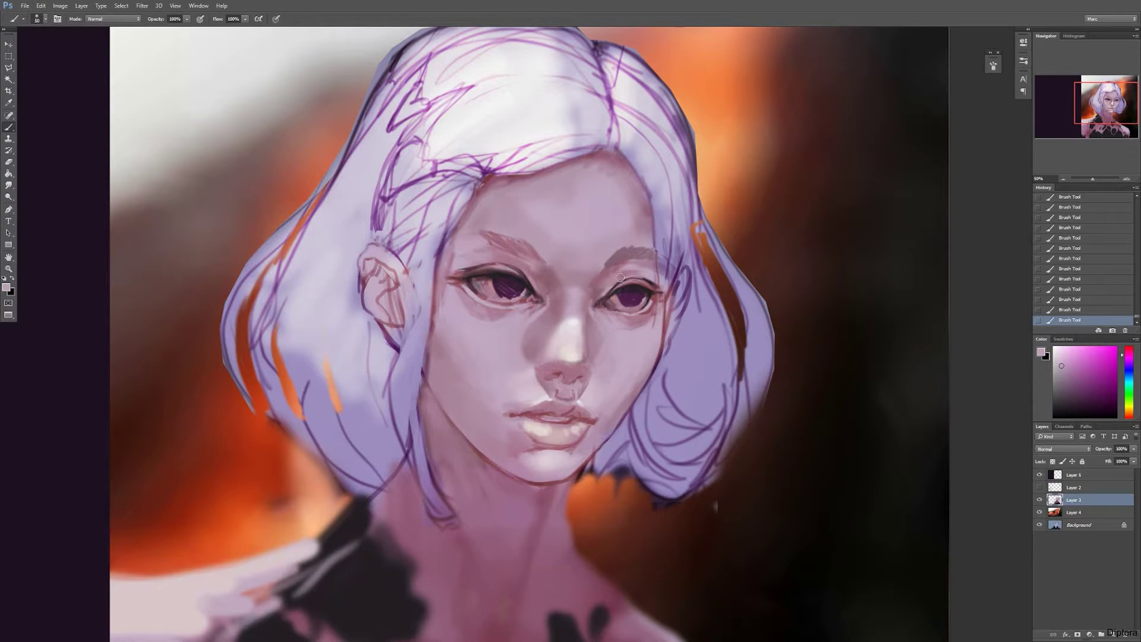
{"action": "key", "text": "bracketright"}
{"action": "key", "text": "bracketright"}
{"action": "mouse_move", "coordinate": [532, 274]}
{"action": "left_mouse_down"}
{"action": "mouse_move", "coordinate": [541, 286]}
{"action": "mouse_move", "coordinate": [553, 278]}
{"action": "left_mouse_up"}
{"action": "left_click", "coordinate": [558, 198], "text": "alt"}
{"action": "left_click", "coordinate": [564, 254], "text": "alt"}
{"action": "key", "text": "bracketright"}
{"action": "key", "text": "bracketright"}
{"action": "key", "text": "bracketright"}
{"action": "left_click", "coordinate": [551, 300], "text": "alt"}
{"action": "key", "text": "bracketright"}
{"action": "key", "text": "bracketright"}
{"action": "key", "text": "bracketright"}
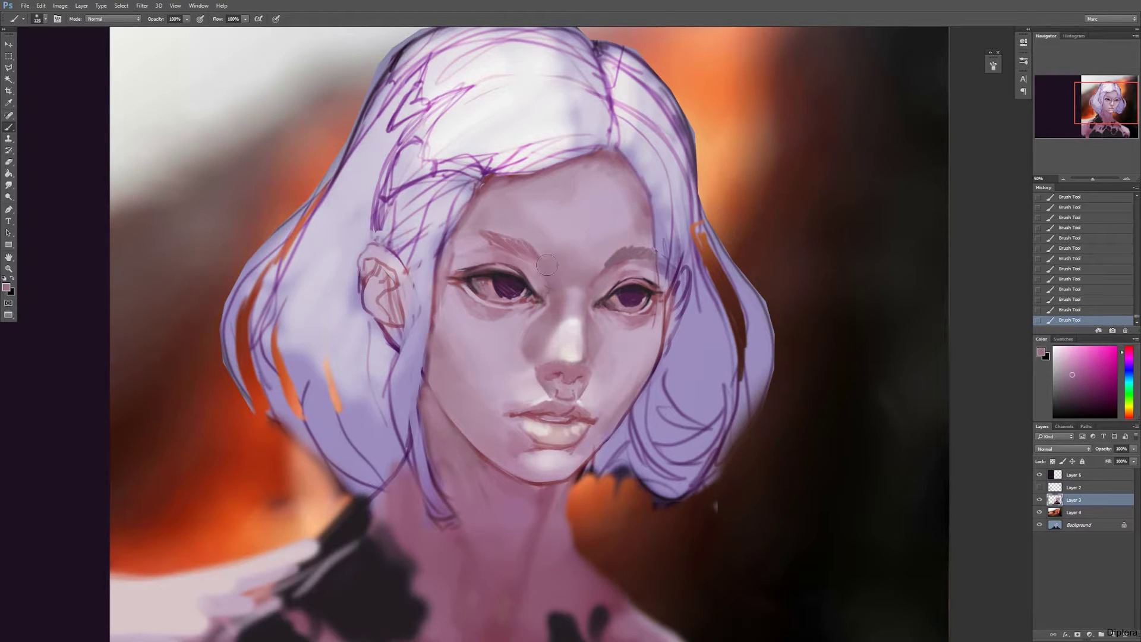
Darken the inner end of the right-hand eyebrow and fill in the left-hand eyebrow with the same greyish mauve
{"action": "key", "text": "bracketleft"}
{"action": "left_click", "coordinate": [607, 258], "text": "alt"}
{"action": "left_click_drag", "start_coordinate": [618, 261], "coordinate": [606, 267]}
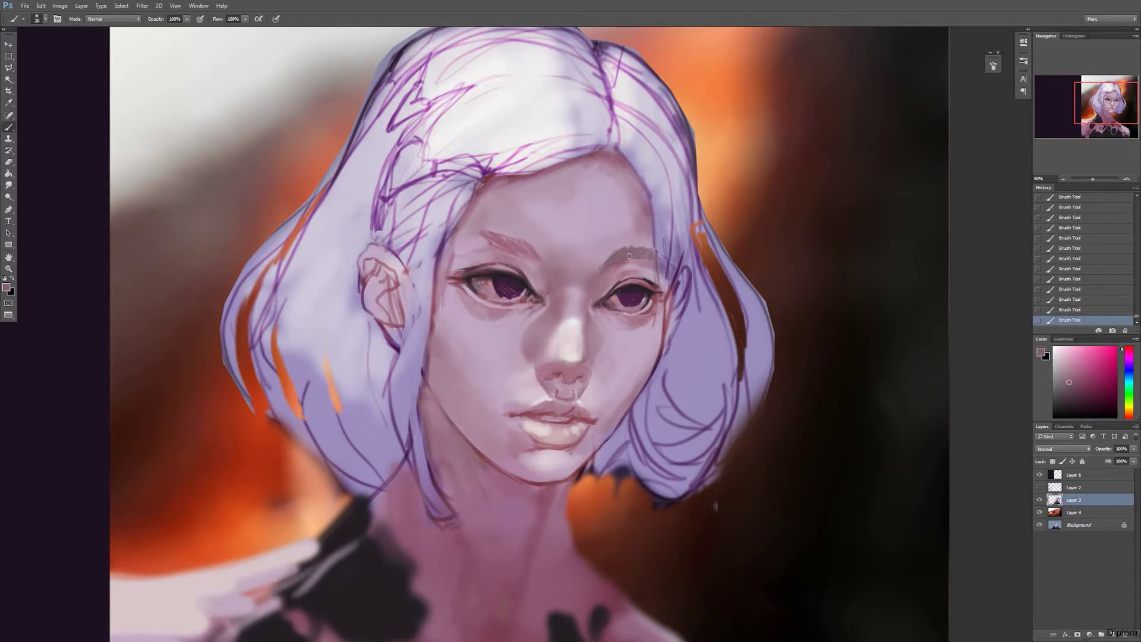
{"action": "key", "text": "bracketleft"}
{"action": "key", "text": "bracketleft"}
{"action": "key", "text": "bracketleft"}
{"action": "key", "text": "bracketleft"}
{"action": "mouse_move", "coordinate": [537, 246]}
{"action": "left_mouse_down"}
{"action": "mouse_move", "coordinate": [543, 258]}
{"action": "mouse_move", "coordinate": [530, 241]}
{"action": "mouse_move", "coordinate": [474, 233]}
{"action": "mouse_move", "coordinate": [479, 242]}
{"action": "left_mouse_up"}
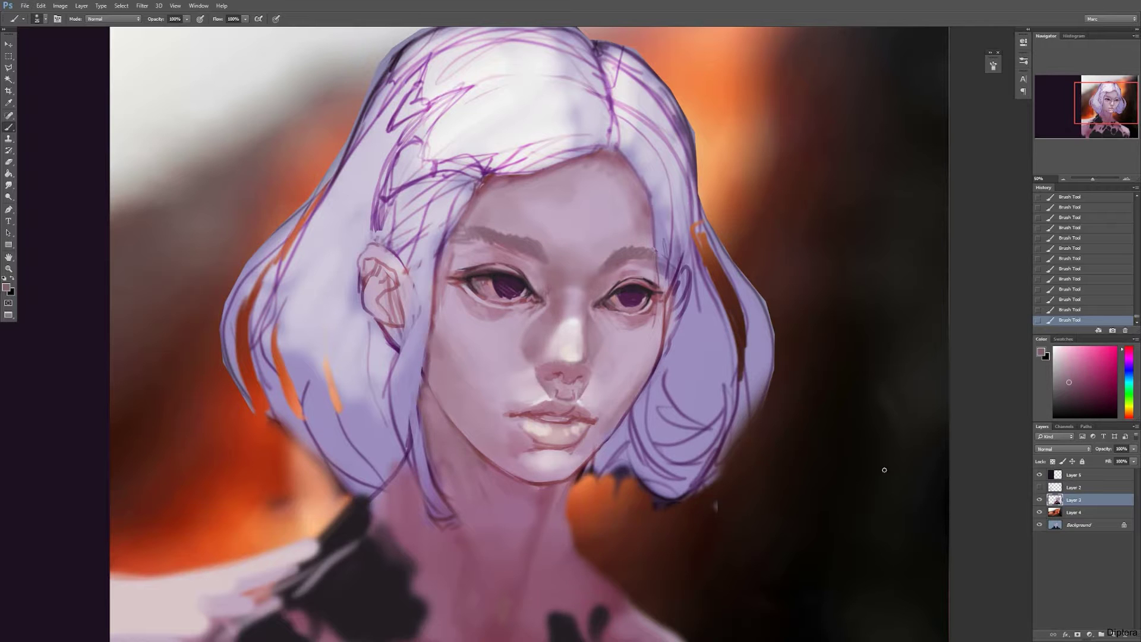
Examine the whole portrait zoomed out and return to a close view of the face with a smaller brush
{"action": "left_click", "coordinate": [1062, 180]}
{"action": "left_click", "coordinate": [1062, 180]}
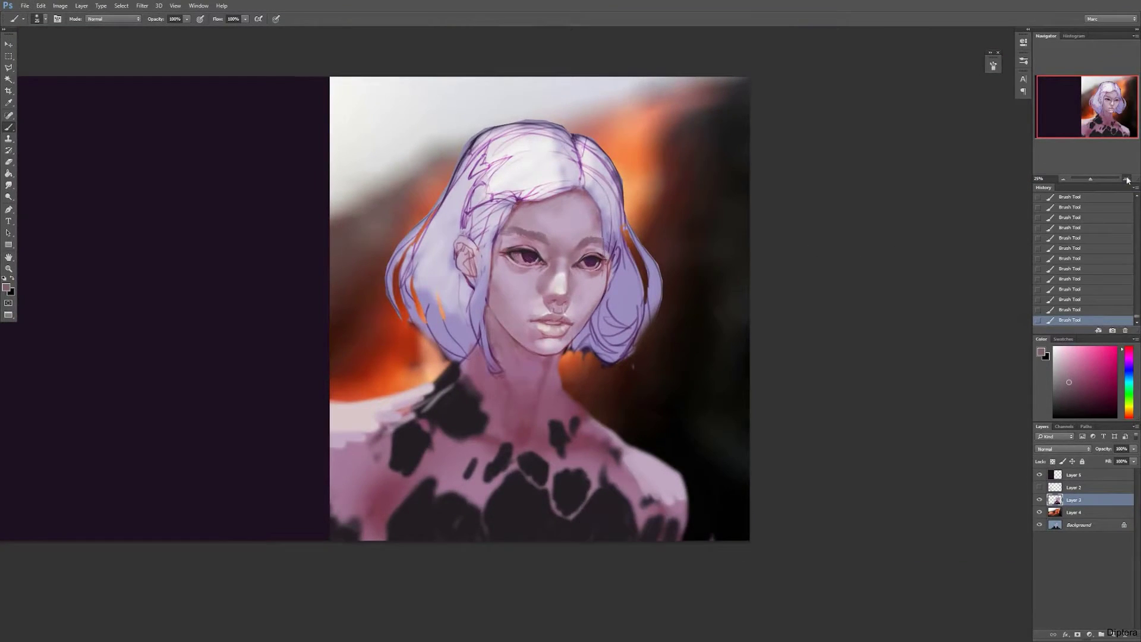
{"action": "left_click", "coordinate": [1126, 179]}
{"action": "left_click", "coordinate": [1126, 179]}
{"action": "key", "text": "bracketleft"}
{"action": "key", "text": "bracketleft"}
{"action": "key", "text": "bracketleft"}
{"action": "key", "text": "bracketleft"}
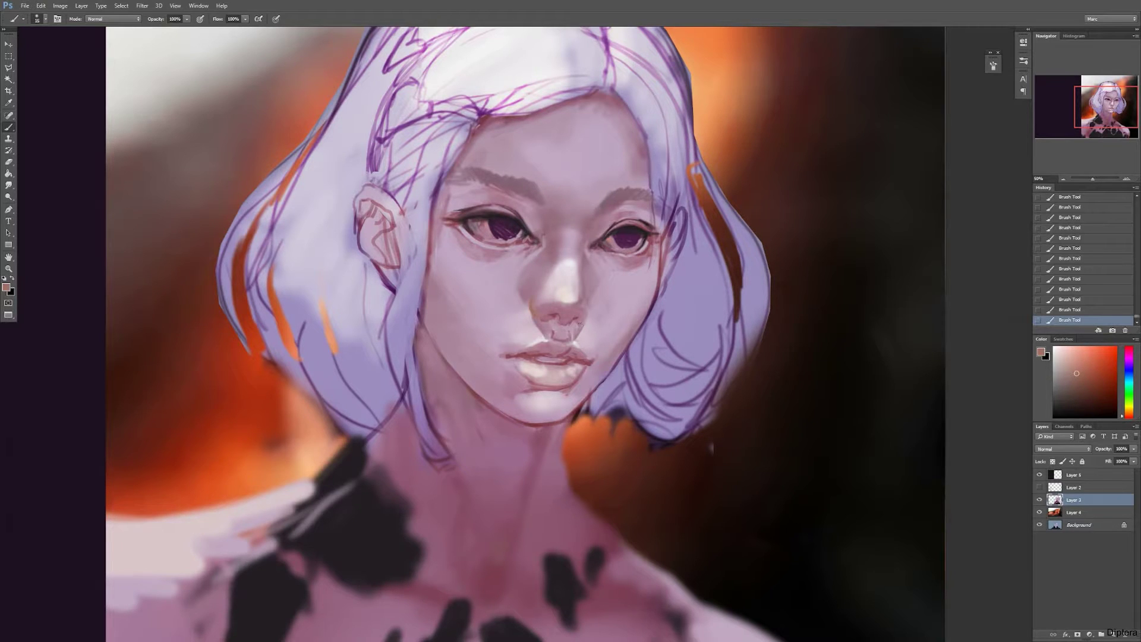
Touch up the skin beside the right-hand nostril with a muted dark red and a smaller brush
{"action": "left_click", "coordinate": [1079, 384]}
{"action": "key", "text": "bracketleft"}
{"action": "key", "text": "bracketleft"}
{"action": "left_click_drag", "start_coordinate": [586, 320], "coordinate": [588, 304]}
{"action": "key", "text": "bracketright"}
Lighten the left-hand cheek with a pale pink and a much larger brush, undoing the strokes that are too strong
{"action": "left_click", "coordinate": [1063, 351]}
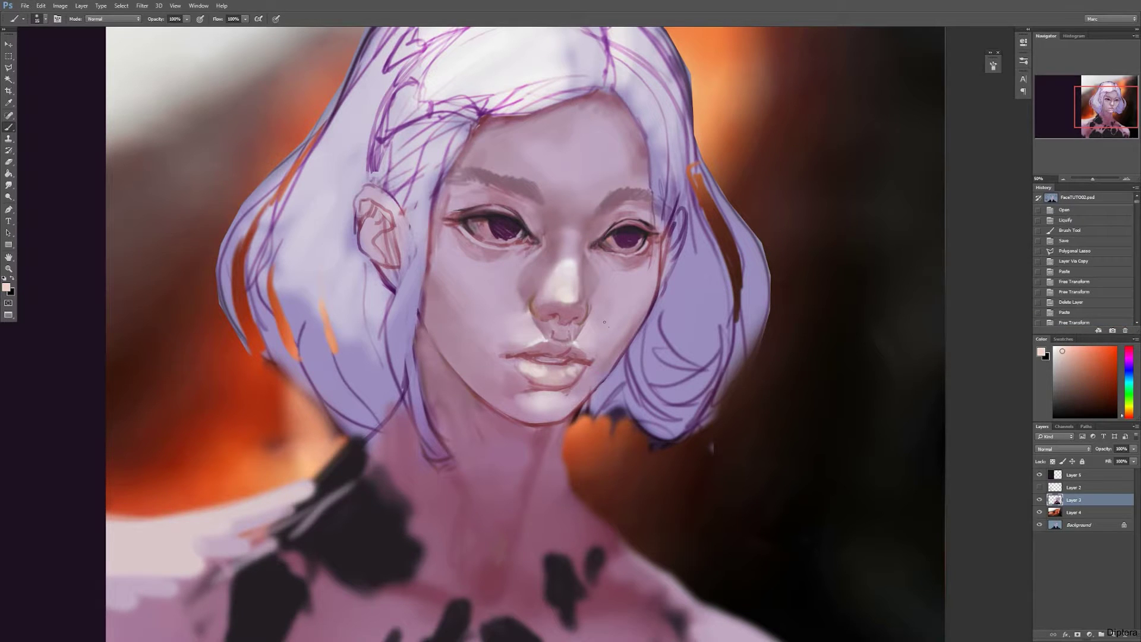
{"action": "key", "text": "bracketright"}
{"action": "key", "text": "bracketright"}
{"action": "key", "text": "bracketright"}
{"action": "key", "text": "bracketright"}
{"action": "key", "text": "bracketright"}
{"action": "key", "text": "bracketright"}
{"action": "key", "text": "bracketright"}
{"action": "key", "text": "bracketright"}
{"action": "key", "text": "bracketright"}
{"action": "key", "text": "bracketright"}
{"action": "key", "text": "bracketright"}
{"action": "key", "text": "bracketright"}
{"action": "key", "text": "bracketright"}
{"action": "mouse_move", "coordinate": [510, 315]}
{"action": "left_mouse_down"}
{"action": "mouse_move", "coordinate": [491, 302]}
{"action": "mouse_move", "coordinate": [518, 328]}
{"action": "left_mouse_up"}
{"action": "mouse_move", "coordinate": [480, 294]}
{"action": "left_mouse_down"}
{"action": "mouse_move", "coordinate": [487, 356]}
{"action": "mouse_move", "coordinate": [479, 306]}
{"action": "mouse_move", "coordinate": [463, 340]}
{"action": "left_mouse_up"}
{"action": "key", "text": "bracketright"}
{"action": "key", "text": "bracketright"}
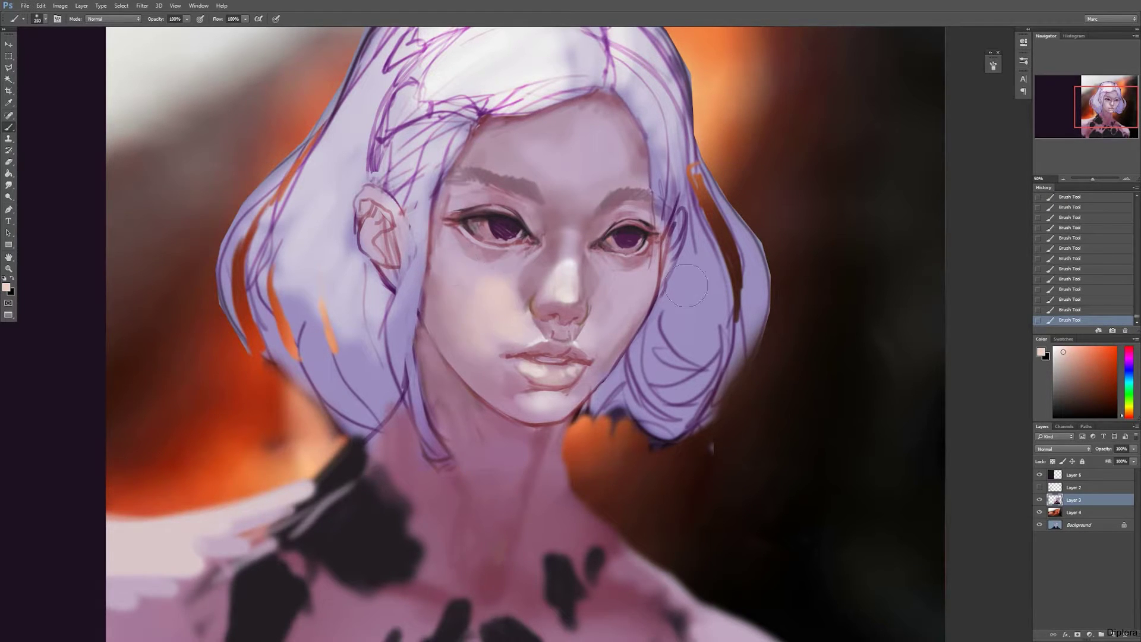
{"action": "key", "text": "ctrl+alt+z"}
{"action": "key", "text": "ctrl+alt+z"}
{"action": "mouse_move", "coordinate": [490, 301]}
{"action": "left_mouse_down"}
{"action": "mouse_move", "coordinate": [462, 311]}
{"action": "mouse_move", "coordinate": [494, 307]}
{"action": "left_mouse_up"}
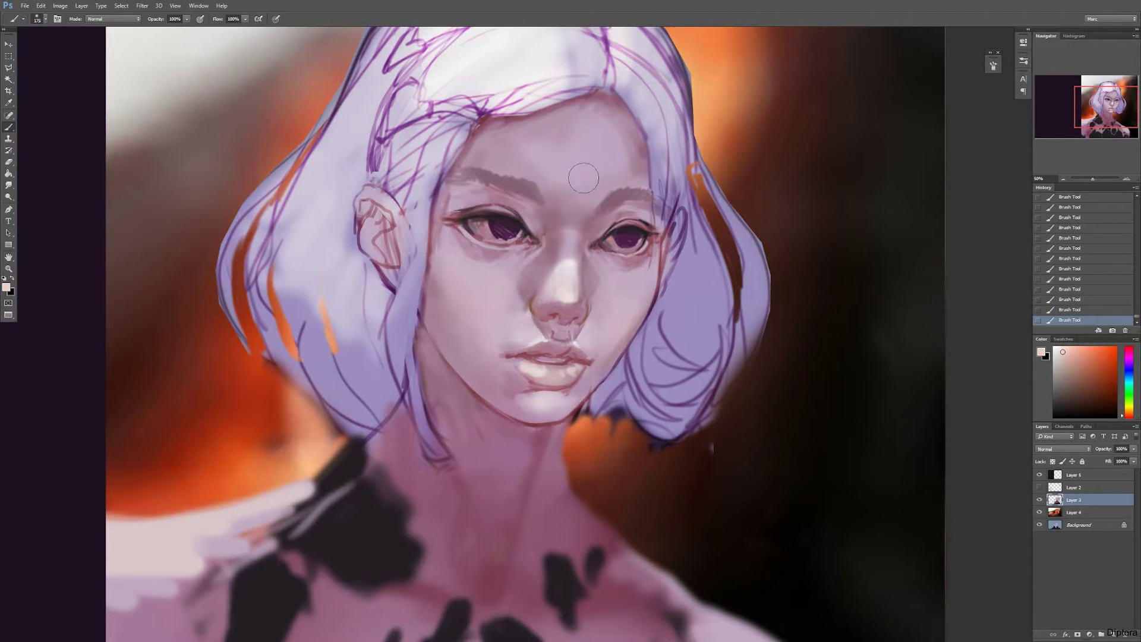
Lighten the forehead with the same pale pink and undo the extra stroke on the left-hand cheek
{"action": "mouse_move", "coordinate": [578, 197]}
{"action": "left_mouse_down"}
{"action": "mouse_move", "coordinate": [565, 148]}
{"action": "mouse_move", "coordinate": [540, 153]}
{"action": "left_mouse_up"}
{"action": "key", "text": "bracketright"}
{"action": "key", "text": "bracketright"}
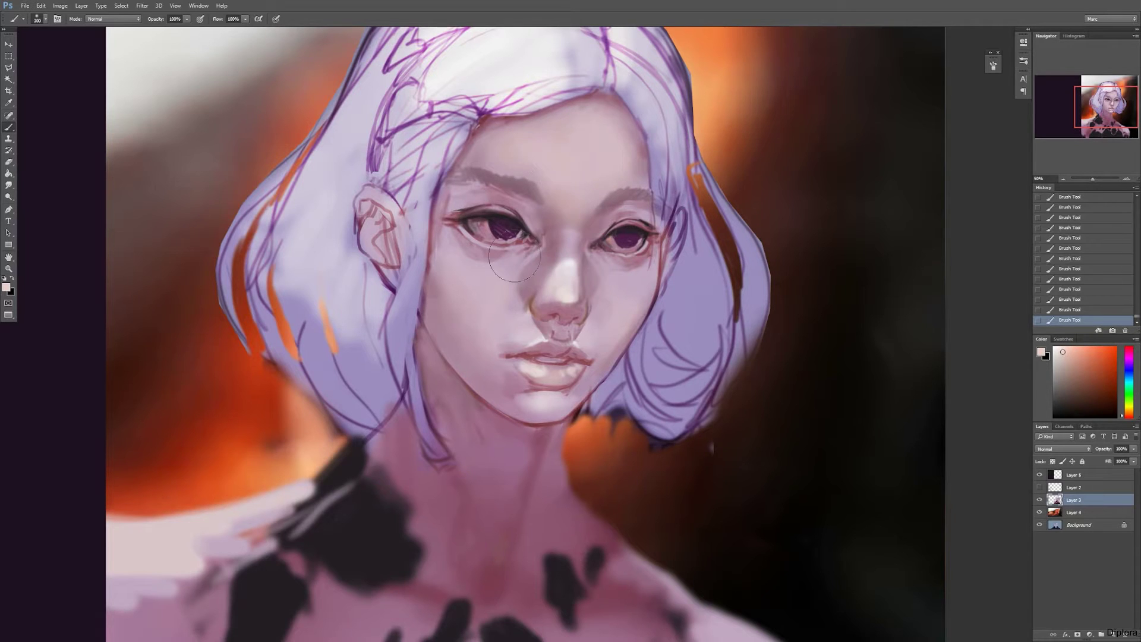
{"action": "mouse_move", "coordinate": [490, 320]}
{"action": "left_mouse_down"}
{"action": "mouse_move", "coordinate": [475, 278]}
{"action": "mouse_move", "coordinate": [622, 348]}
{"action": "mouse_move", "coordinate": [488, 291]}
{"action": "mouse_move", "coordinate": [469, 312]}
{"action": "left_mouse_up"}
{"action": "key", "text": "ctrl+alt+z"}
Shift the portrait layer's midtones towards yellow with Color Balance
{"action": "key", "text": "ctrl+b"}
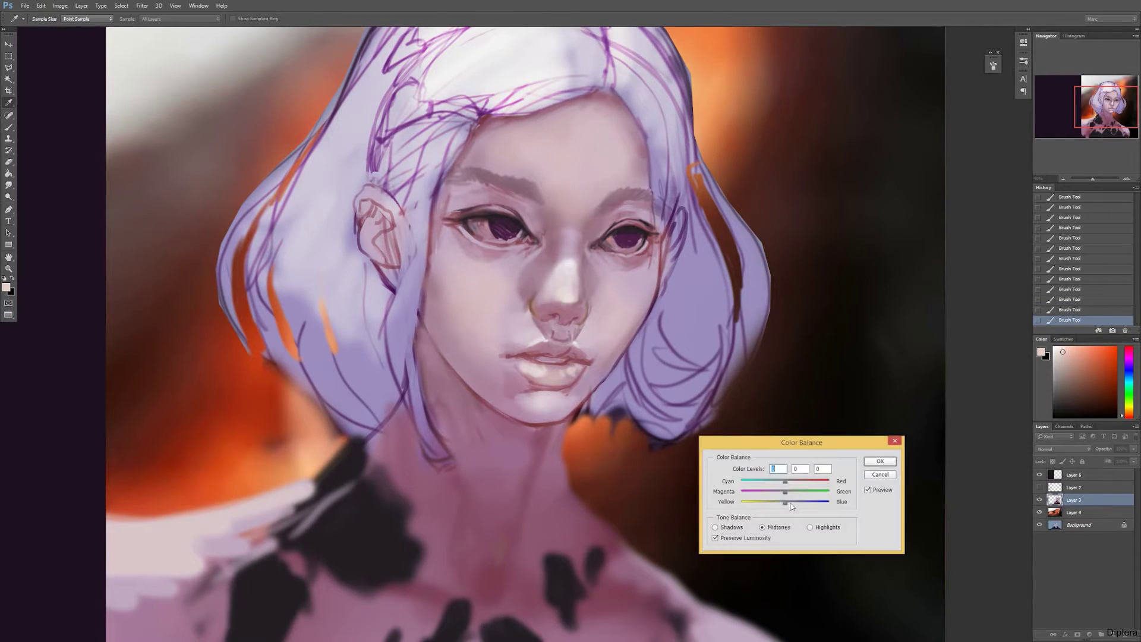
{"action": "left_click_drag", "start_coordinate": [776, 502], "coordinate": [786, 482]}
{"action": "left_click", "coordinate": [879, 461]}
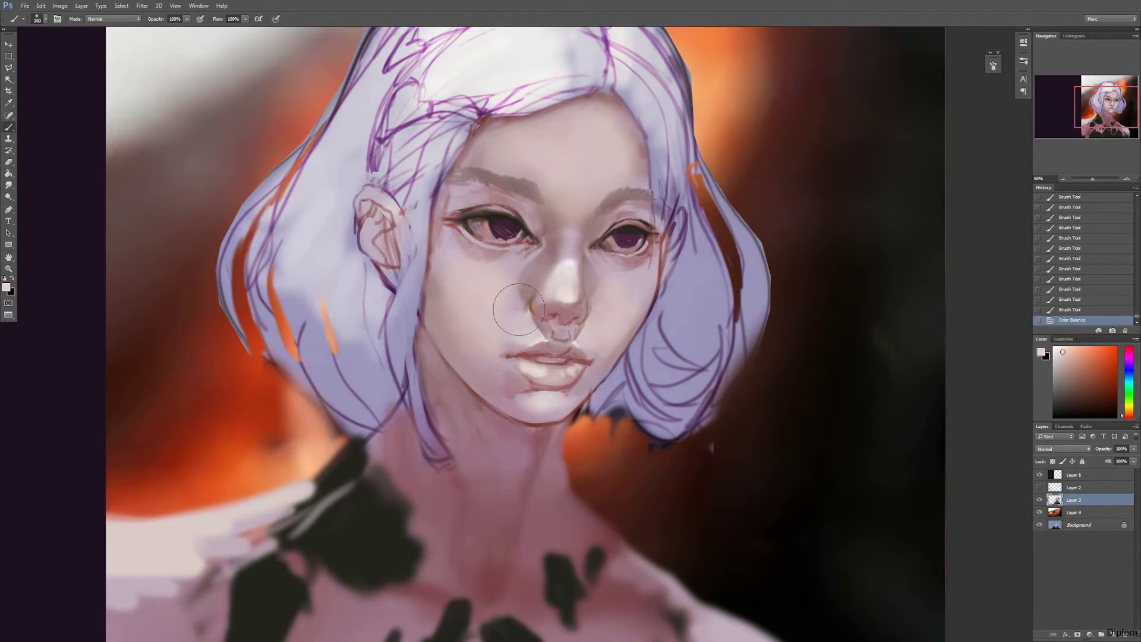
Tint the lips with a saturated pink, reduce the brush size considerably and undo the last stroke
{"action": "left_click", "coordinate": [1129, 354]}
{"action": "left_click", "coordinate": [1090, 355]}
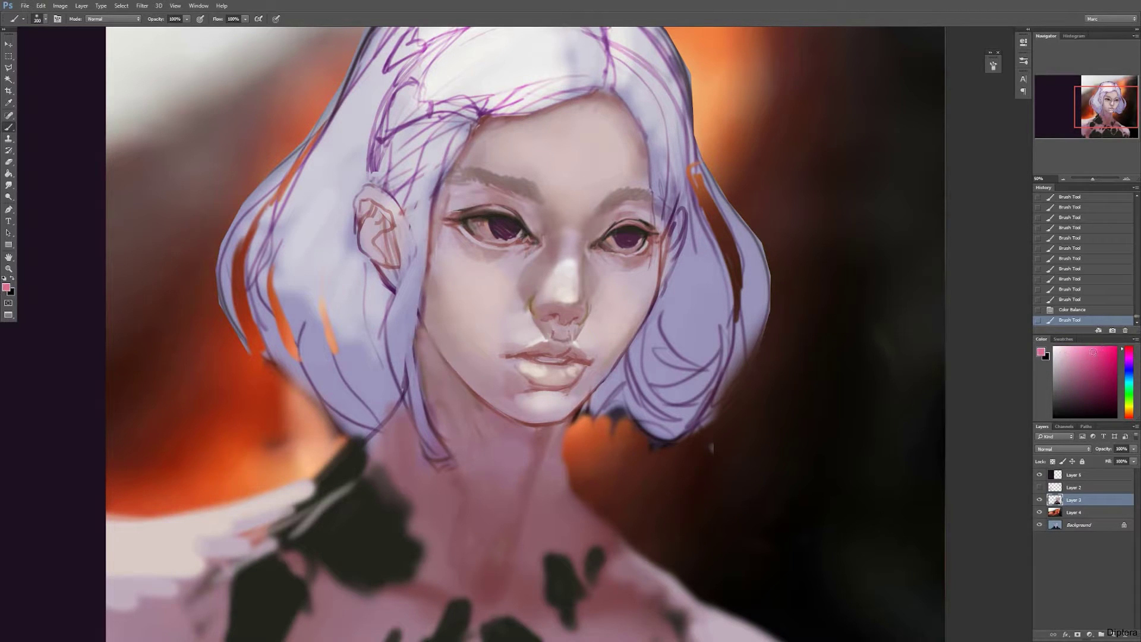
{"action": "left_click_drag", "start_coordinate": [1096, 349], "coordinate": [1104, 351]}
{"action": "mouse_move", "coordinate": [543, 373]}
{"action": "left_mouse_down"}
{"action": "mouse_move", "coordinate": [584, 366]}
{"action": "mouse_move", "coordinate": [526, 363]}
{"action": "mouse_move", "coordinate": [540, 380]}
{"action": "mouse_move", "coordinate": [564, 379]}
{"action": "mouse_move", "coordinate": [578, 369]}
{"action": "mouse_move", "coordinate": [566, 339]}
{"action": "mouse_move", "coordinate": [578, 358]}
{"action": "mouse_move", "coordinate": [525, 353]}
{"action": "mouse_move", "coordinate": [554, 364]}
{"action": "mouse_move", "coordinate": [526, 376]}
{"action": "mouse_move", "coordinate": [588, 360]}
{"action": "left_mouse_up"}
{"action": "key", "text": "bracketleft"}
{"action": "key", "text": "bracketleft"}
{"action": "key", "text": "bracketleft"}
{"action": "key", "text": "bracketleft"}
{"action": "key", "text": "bracketleft"}
{"action": "key", "text": "bracketleft"}
{"action": "key", "text": "bracketleft"}
{"action": "key", "text": "bracketleft"}
{"action": "key", "text": "bracketleft"}
{"action": "key", "text": "bracketleft"}
{"action": "key", "text": "bracketleft"}
{"action": "key", "text": "bracketleft"}
{"action": "key", "text": "ctrl+z"}
Colour the lower lip with deeper pinks, using a progressively smaller brush
{"action": "left_click", "coordinate": [1104, 364]}
{"action": "key", "text": "bracketleft"}
{"action": "key", "text": "bracketleft"}
{"action": "left_click_drag", "start_coordinate": [1103, 381], "coordinate": [1111, 384]}
{"action": "key", "text": "bracketleft"}
{"action": "key", "text": "bracketleft"}
{"action": "mouse_move", "coordinate": [551, 366]}
{"action": "left_mouse_down"}
{"action": "mouse_move", "coordinate": [569, 366]}
{"action": "mouse_move", "coordinate": [526, 355]}
{"action": "mouse_move", "coordinate": [542, 367]}
{"action": "mouse_move", "coordinate": [588, 365]}
{"action": "mouse_move", "coordinate": [568, 364]}
{"action": "left_mouse_up"}
Colour the upper lip in a darker pink and define the mouth line with a dark magenta
{"action": "left_click_drag", "start_coordinate": [1102, 378], "coordinate": [1089, 375]}
{"action": "left_click_drag", "start_coordinate": [575, 357], "coordinate": [548, 351]}
{"action": "left_click_drag", "start_coordinate": [1090, 391], "coordinate": [1088, 398]}
{"action": "key", "text": "["}
{"action": "mouse_move", "coordinate": [530, 357]}
{"action": "left_mouse_down"}
{"action": "mouse_move", "coordinate": [568, 361]}
{"action": "mouse_move", "coordinate": [543, 358]}
{"action": "left_mouse_up"}
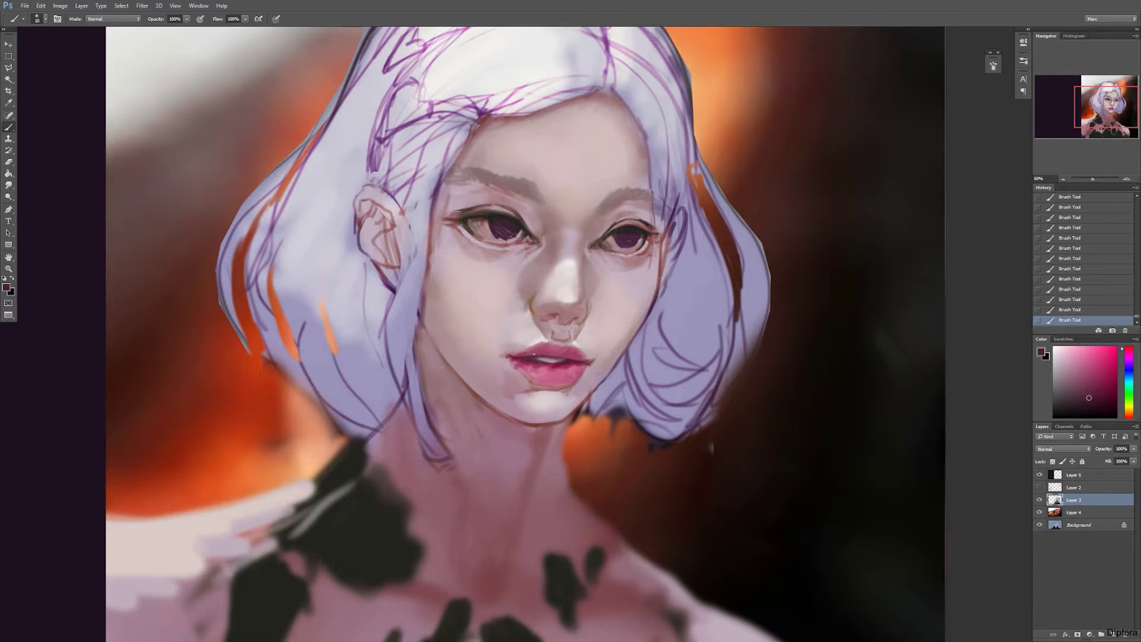
Darken the eye lines and nostrils with dark tones sampled from the painting
{"action": "left_click", "coordinate": [380, 558], "text": "alt"}
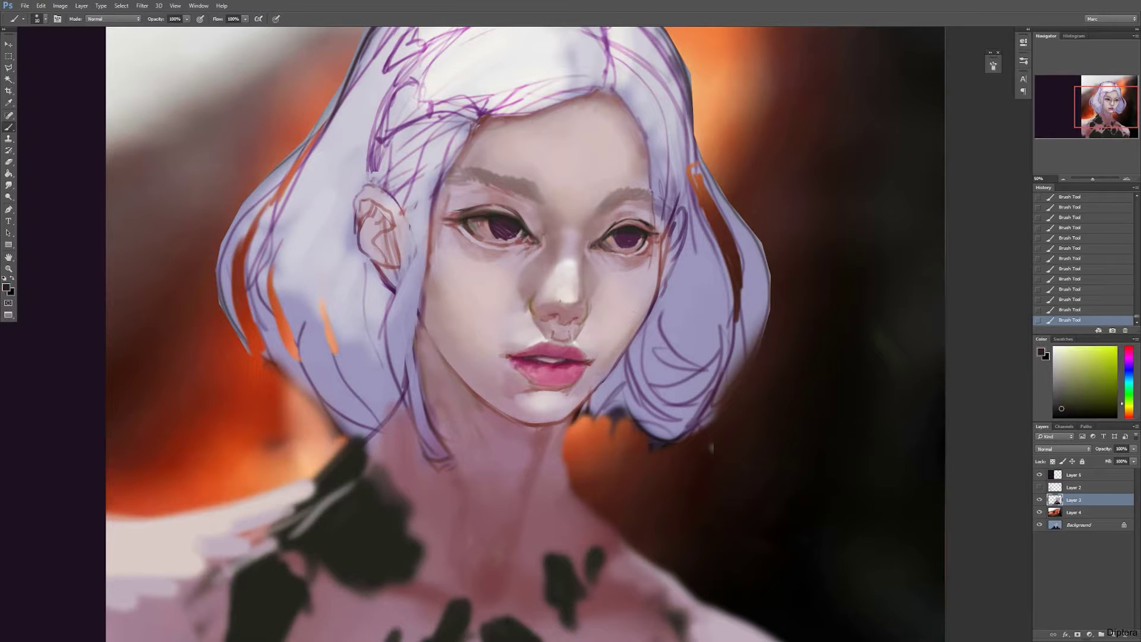
{"action": "left_click", "coordinate": [626, 256], "text": "alt"}
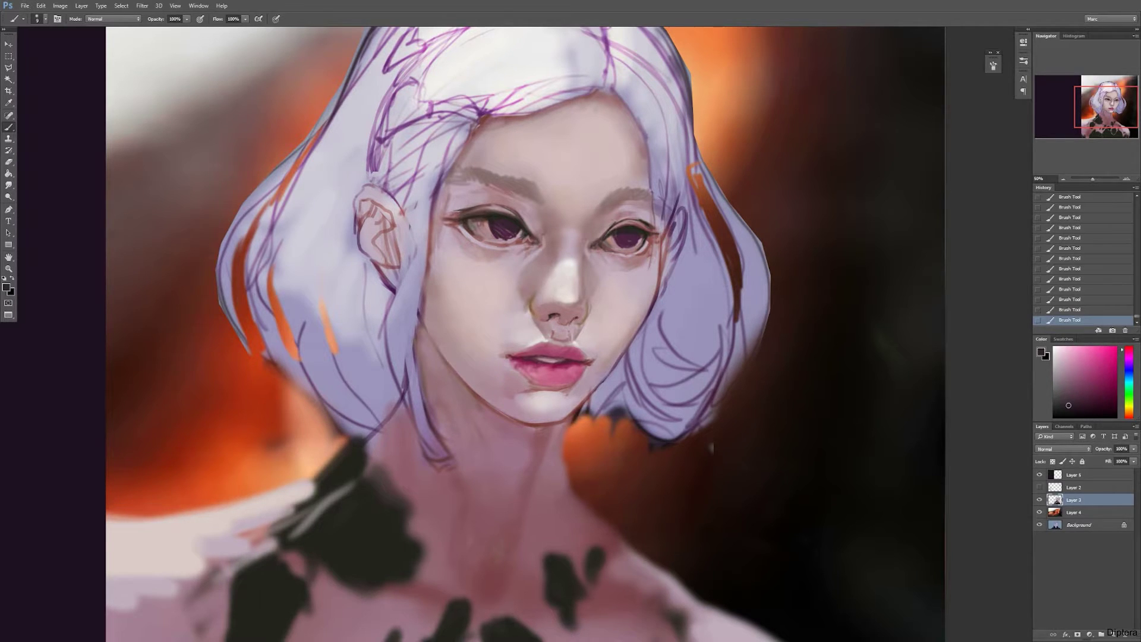
{"action": "left_click", "coordinate": [566, 312], "text": "alt"}
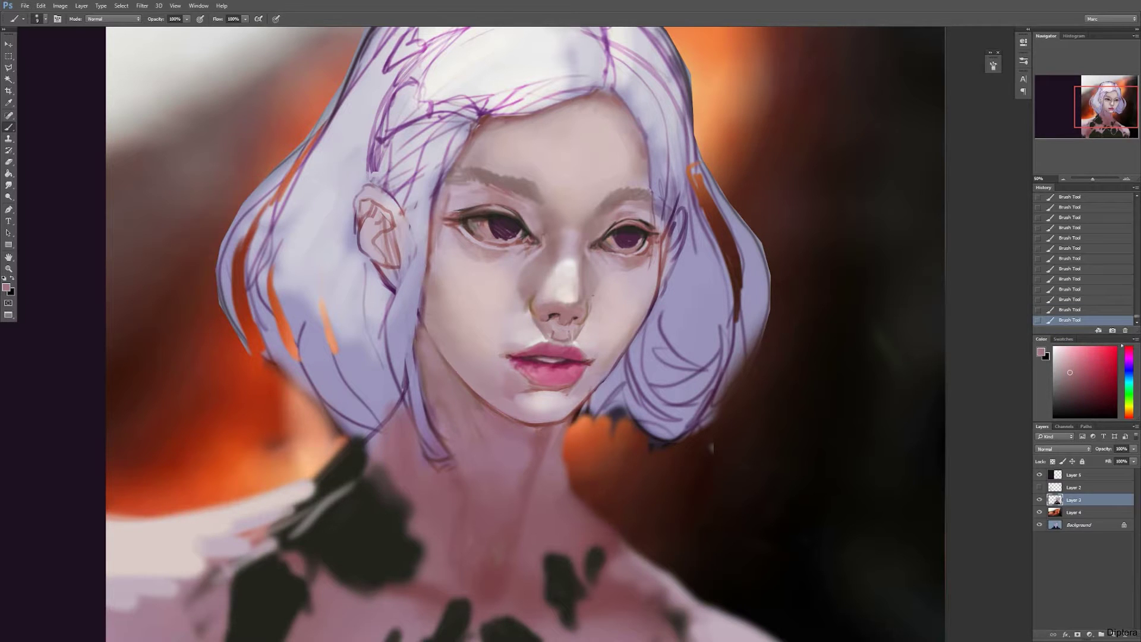
Paint over the sketch lines between the nose and upper lip with skin tones sampled nearby
{"action": "left_click", "coordinate": [553, 355], "text": "alt"}
{"action": "key", "text": "bracketright"}
{"action": "key", "text": "bracketright"}
{"action": "key", "text": "bracketright"}
{"action": "left_click", "coordinate": [553, 331], "text": "alt"}
{"action": "left_click", "coordinate": [565, 321], "text": "alt"}
{"action": "left_click", "coordinate": [564, 324], "text": "alt"}
{"action": "key", "text": "bracketleft"}
{"action": "left_click", "coordinate": [574, 328], "text": "alt"}
{"action": "left_click", "coordinate": [567, 332], "text": "alt"}
{"action": "left_click", "coordinate": [553, 335], "text": "alt"}
{"action": "left_click", "coordinate": [585, 337], "text": "alt"}
{"action": "key", "text": "bracketleft"}
{"action": "key", "text": "bracketleft"}
Model the groove between the nose and upper lip and the underside of the nose with sampled tones
{"action": "left_click_drag", "start_coordinate": [556, 324], "coordinate": [555, 337]}
{"action": "left_click", "coordinate": [549, 321], "text": "alt"}
{"action": "left_click_drag", "start_coordinate": [556, 316], "coordinate": [553, 322]}
{"action": "left_click", "coordinate": [550, 327], "text": "alt"}
{"action": "key", "text": "bracketright"}
{"action": "key", "text": "bracketright"}
{"action": "left_click", "coordinate": [550, 328], "text": "alt"}
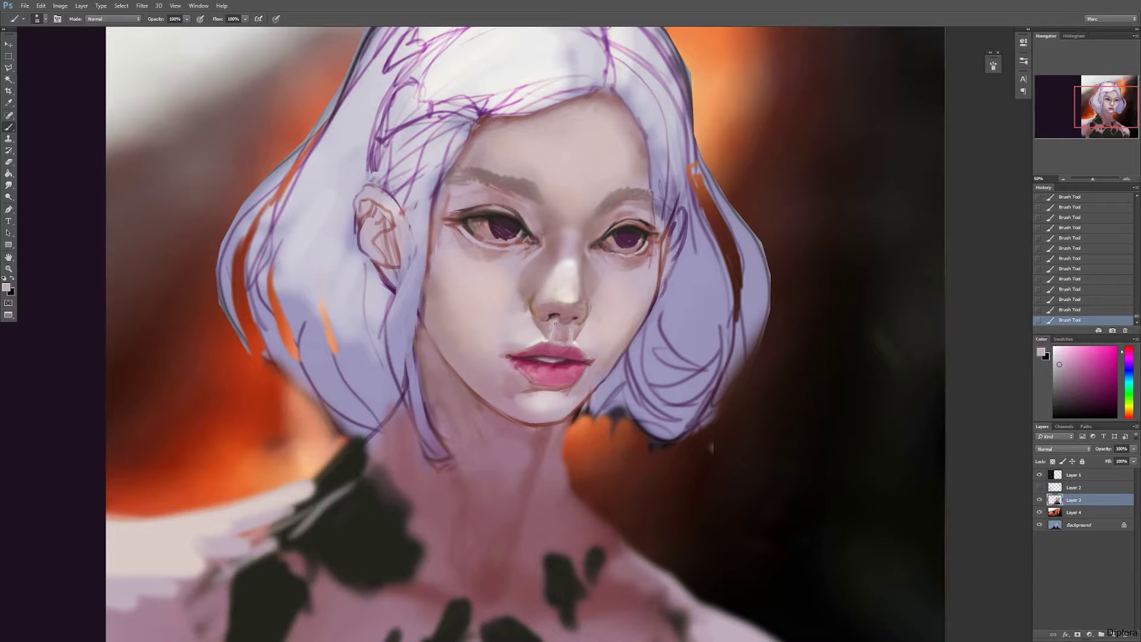
{"action": "left_click", "coordinate": [553, 321], "text": "alt"}
{"action": "left_click", "coordinate": [541, 337], "text": "alt"}
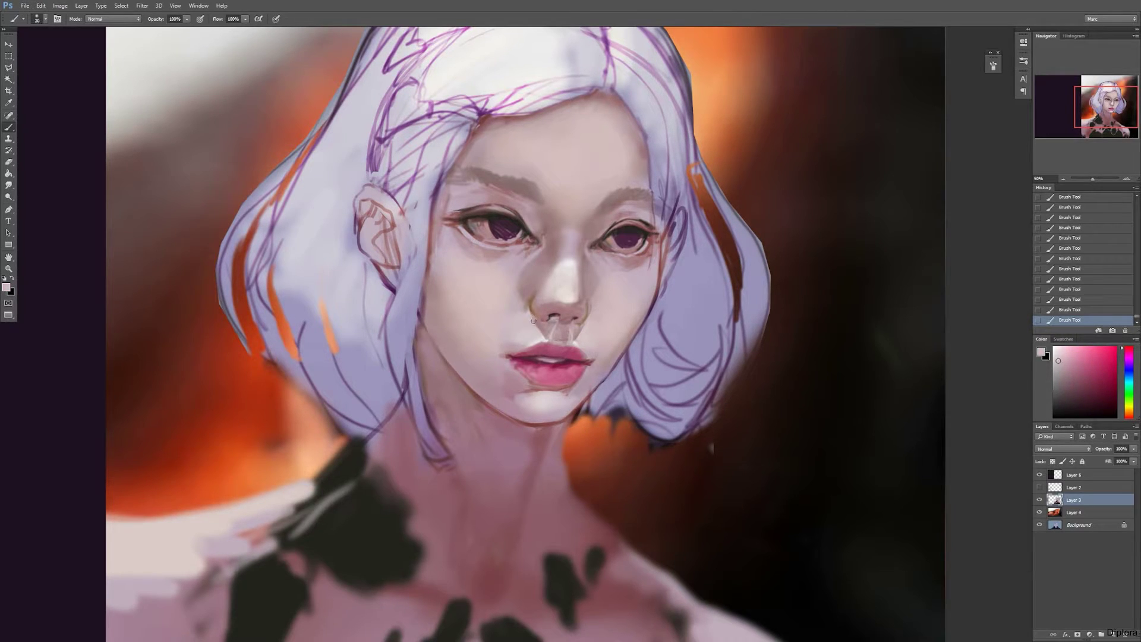
Shade the nostrils and the lower edge of the nose with sampled reddish browns
{"action": "left_click", "coordinate": [540, 295], "text": "alt"}
{"action": "left_click", "coordinate": [455, 518], "text": "alt"}
{"action": "left_click", "coordinate": [547, 316], "text": "alt"}
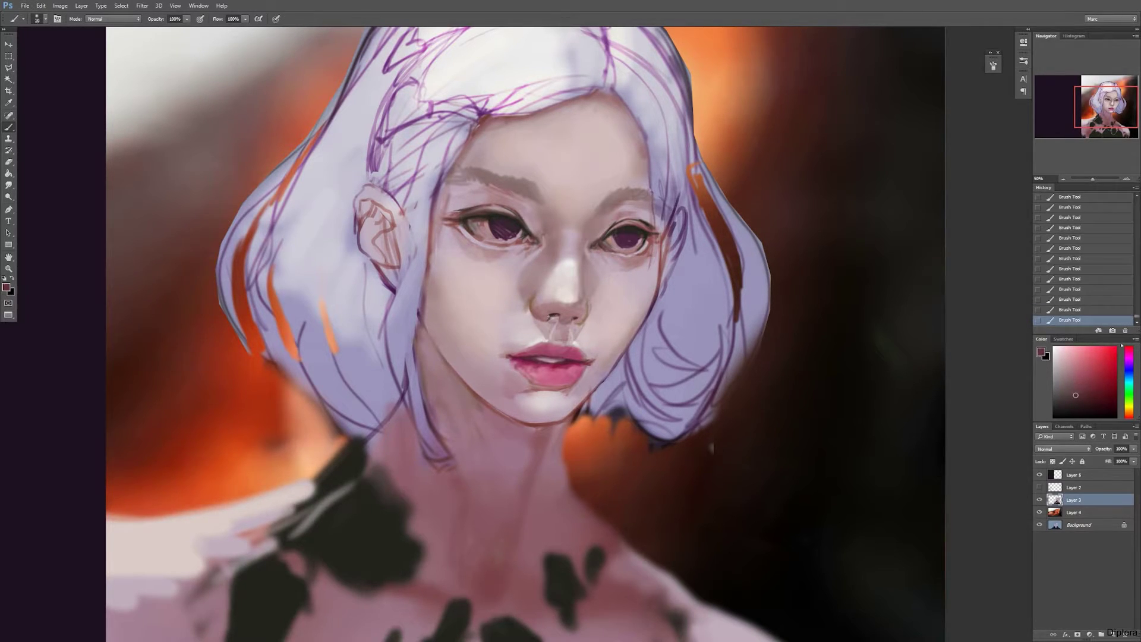
{"action": "left_click_drag", "start_coordinate": [577, 322], "coordinate": [581, 318]}
Blend the right-hand side of the nose up to the bridge with sampled skin tones
{"action": "left_click", "coordinate": [606, 280], "text": "alt"}
{"action": "left_click", "coordinate": [592, 291], "text": "alt"}
{"action": "key", "text": "bracketright"}
{"action": "key", "text": "bracketright"}
{"action": "left_click", "coordinate": [601, 336], "text": "alt"}
{"action": "mouse_move", "coordinate": [593, 299]}
{"action": "left_mouse_down"}
{"action": "mouse_move", "coordinate": [593, 311]}
{"action": "mouse_move", "coordinate": [595, 282]}
{"action": "mouse_move", "coordinate": [580, 276]}
{"action": "mouse_move", "coordinate": [587, 223]}
{"action": "left_mouse_up"}
{"action": "key", "text": "bracketleft"}
{"action": "key", "text": "bracketleft"}
{"action": "left_click", "coordinate": [579, 289], "text": "alt"}
Blend the skin around the right-hand eye's inner corner and brow with sampled mauve tones and a larger brush
{"action": "key", "text": "bracketright"}
{"action": "key", "text": "bracketright"}
{"action": "key", "text": "bracketright"}
{"action": "left_click", "coordinate": [602, 155], "text": "alt"}
{"action": "key", "text": "bracketleft"}
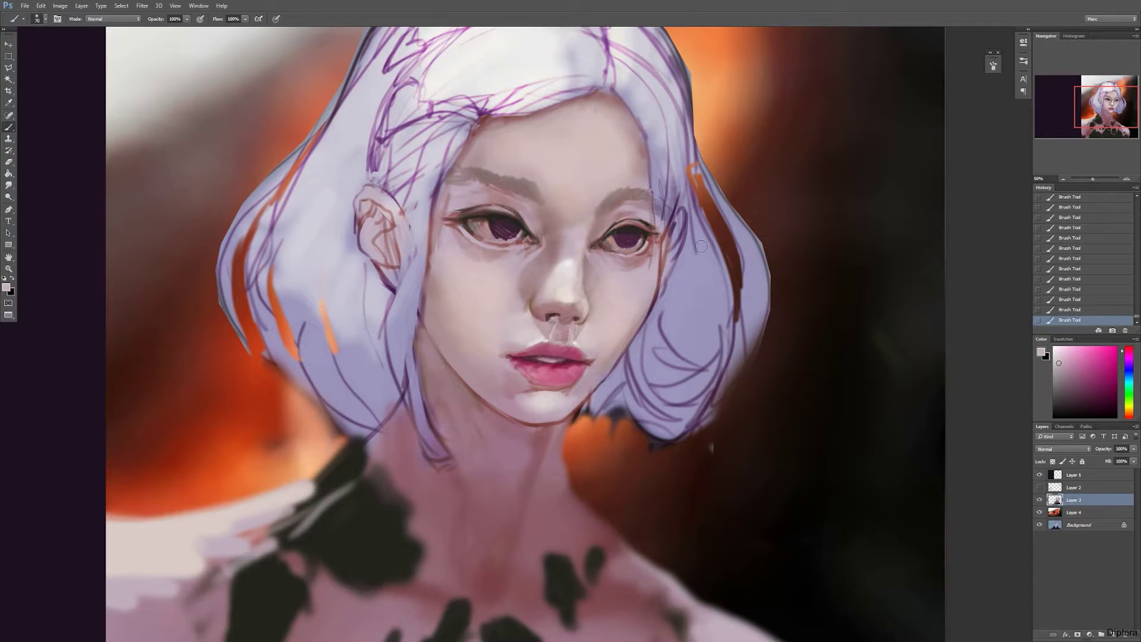
{"action": "key", "text": "bracketright"}
{"action": "left_click", "coordinate": [599, 231], "text": "alt"}
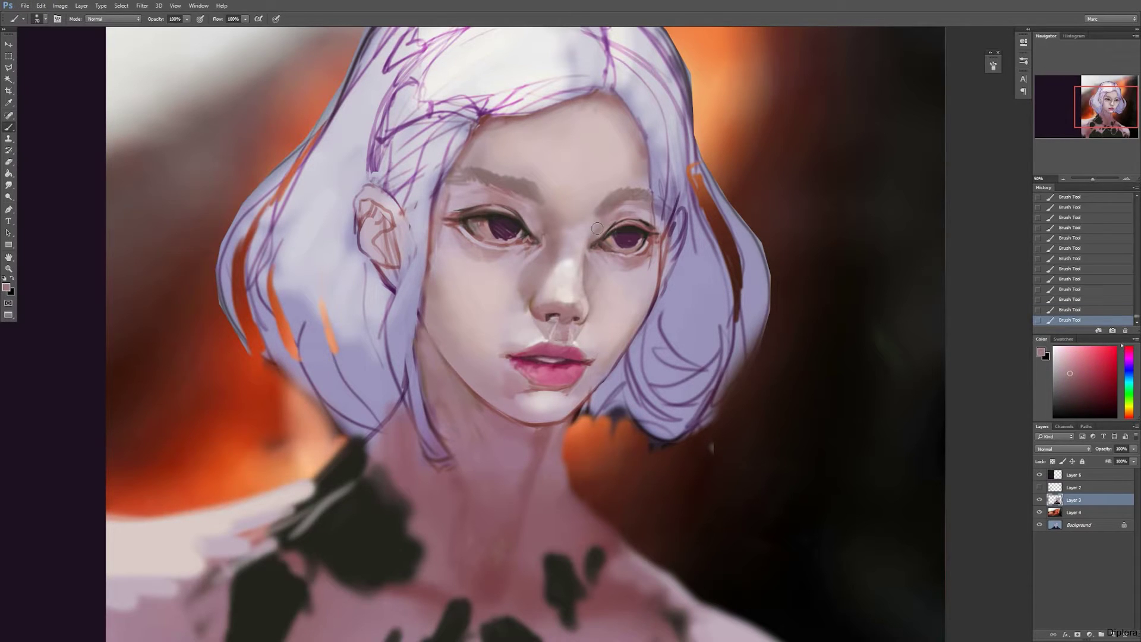
{"action": "key", "text": "bracketright"}
{"action": "key", "text": "bracketright"}
Refine the highlight on the nose tip and bridge with sampled light tones and a smaller brush
{"action": "left_click", "coordinate": [573, 301], "text": "alt"}
{"action": "key", "text": "bracketleft"}
{"action": "key", "text": "bracketleft"}
{"action": "key", "text": "bracketleft"}
{"action": "key", "text": "bracketleft"}
{"action": "left_click_drag", "start_coordinate": [586, 256], "coordinate": [579, 283]}
{"action": "left_click", "coordinate": [572, 282], "text": "alt"}
{"action": "left_click", "coordinate": [571, 284], "text": "alt"}
{"action": "key", "text": "bracketleft"}
{"action": "left_click", "coordinate": [578, 282], "text": "alt"}
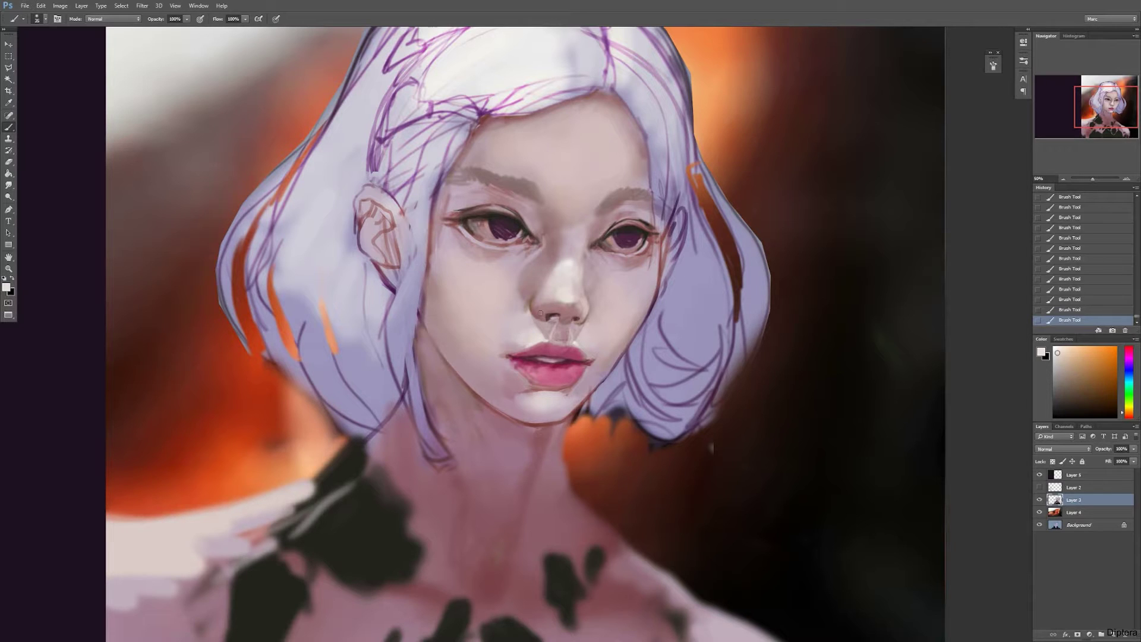
Dot near-white highlights along the lower lip
{"action": "left_click", "coordinate": [534, 372]}
{"action": "left_click", "coordinate": [539, 371]}
{"action": "left_click", "coordinate": [562, 373]}
{"action": "left_click", "coordinate": [523, 365]}
Brighten the whites of both eyes with a pale greyish lavender and sample a dark tone for their edges
{"action": "left_click", "coordinate": [476, 227], "text": "alt"}
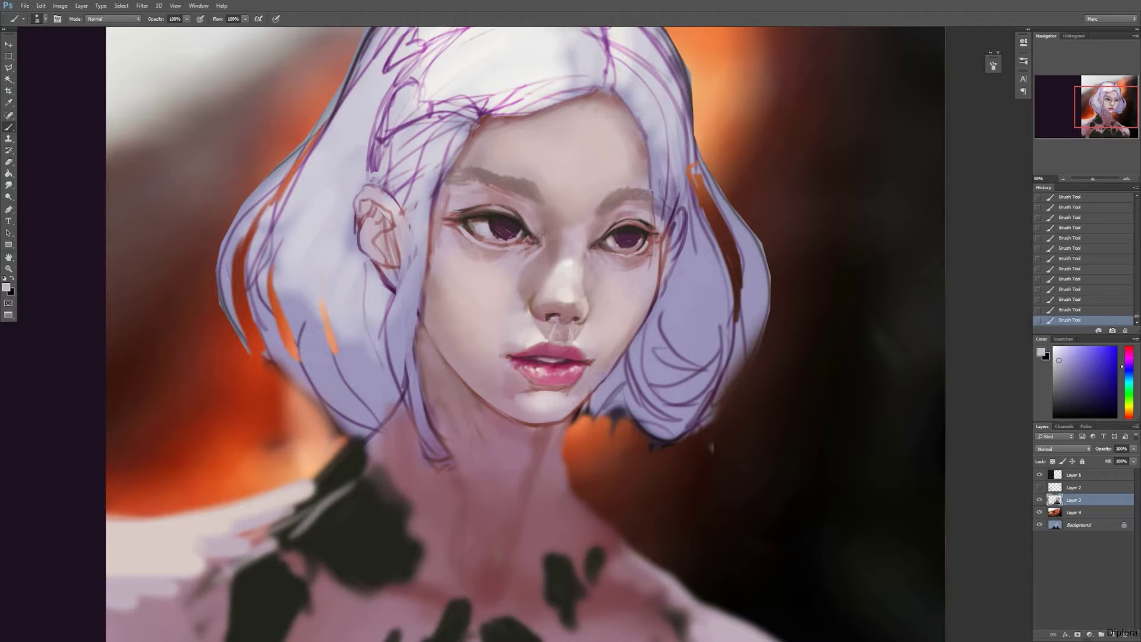
{"action": "left_click_drag", "start_coordinate": [606, 246], "coordinate": [613, 249]}
{"action": "left_click", "coordinate": [620, 250], "text": "alt"}
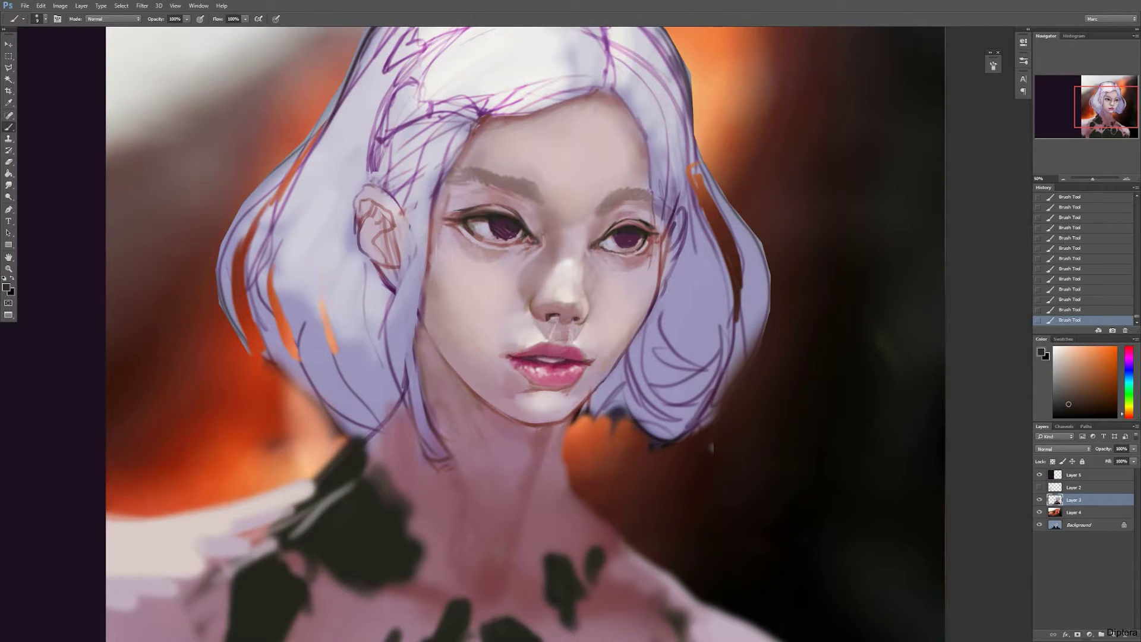
Try darkening the left-hand eye's contour with a sampled dark purple and a larger brush, and undo the strokes
{"action": "left_click", "coordinate": [521, 222], "text": "alt"}
{"action": "key", "text": "bracketright"}
{"action": "key", "text": "bracketright"}
{"action": "left_click_drag", "start_coordinate": [525, 244], "coordinate": [459, 229]}
{"action": "key", "text": "ctrl+alt+z"}
{"action": "key", "text": "ctrl+alt+z"}
{"action": "key", "text": "bracketright"}
{"action": "key", "text": "bracketright"}
{"action": "key", "text": "ctrl+alt+z"}
{"action": "key", "text": "ctrl+alt+z"}
{"action": "key", "text": "ctrl+alt+z"}
{"action": "key", "text": "ctrl+alt+z"}
{"action": "key", "text": "ctrl+alt+z"}
{"action": "key", "text": "ctrl+alt+z"}
{"action": "key", "text": "ctrl+alt+z"}
{"action": "key", "text": "ctrl+alt+z"}
{"action": "key", "text": "ctrl+alt+z"}
{"action": "key", "text": "ctrl+alt+z"}
{"action": "key", "text": "ctrl+alt+z"}
{"action": "key", "text": "ctrl+alt+z"}
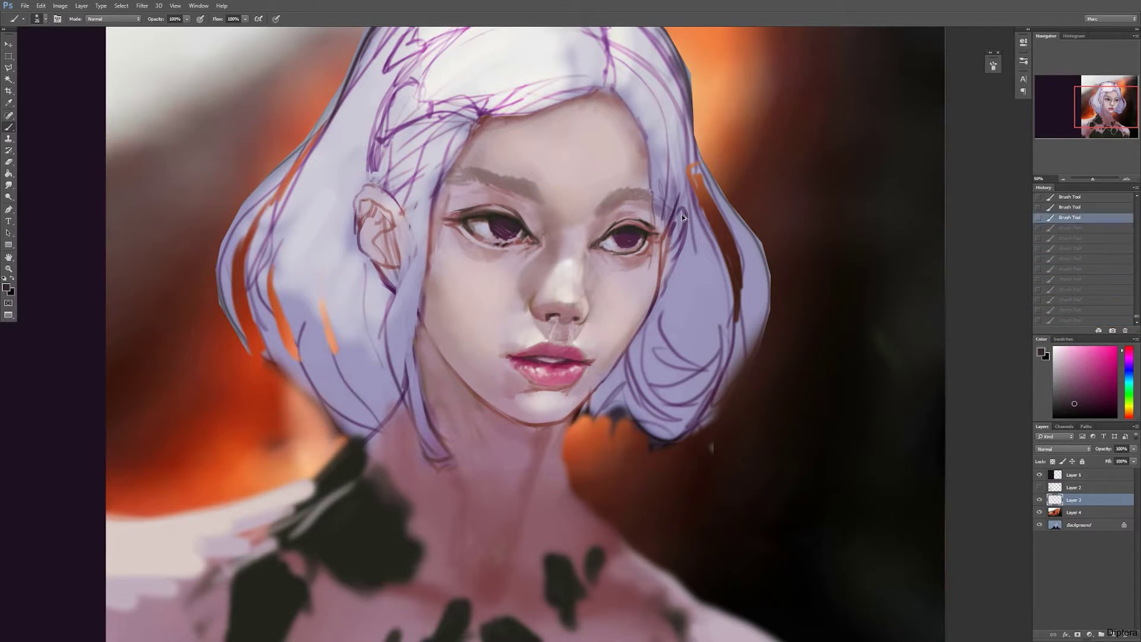
Darken the left-hand eye's outer corner and the right-hand eye's lower lid with the dark purple
{"action": "left_click_drag", "start_coordinate": [455, 218], "coordinate": [461, 221]}
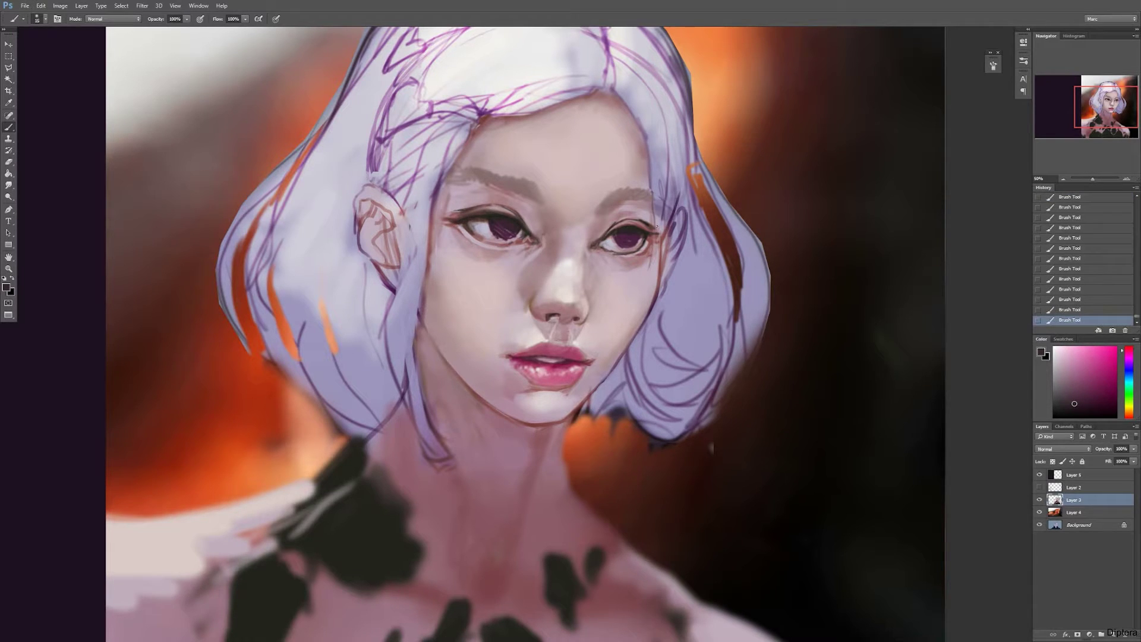
{"action": "key", "text": "bracketright"}
{"action": "left_click_drag", "start_coordinate": [650, 238], "coordinate": [635, 254]}
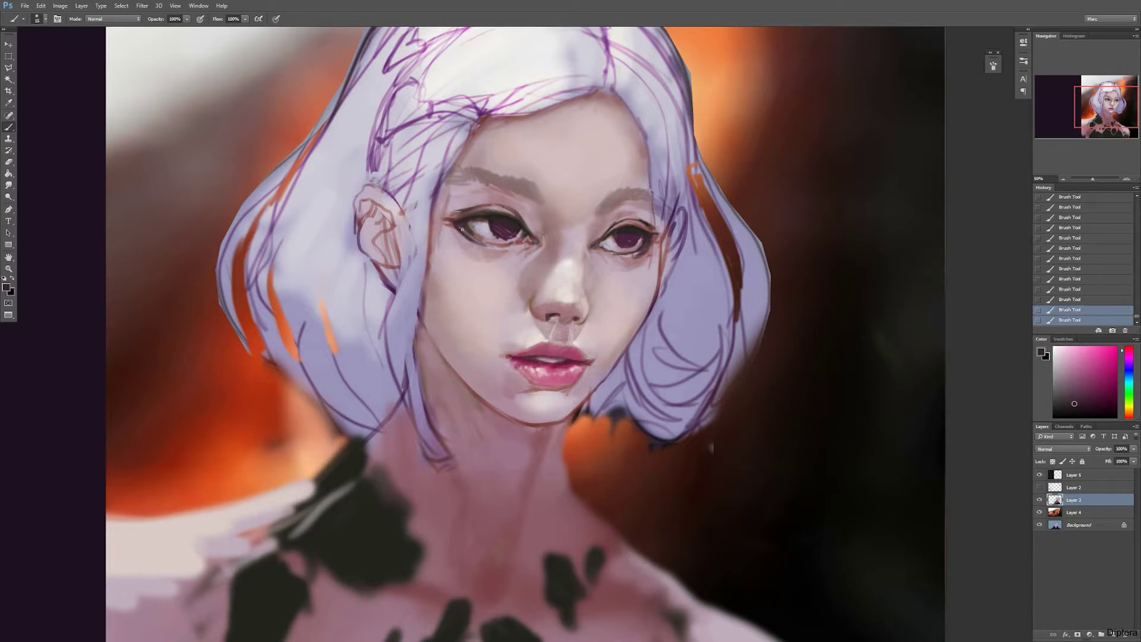
Touch up the right-hand eye's inner corner with a light mauve and darken the iris with a near-black
{"action": "left_click", "coordinate": [601, 254], "text": "alt"}
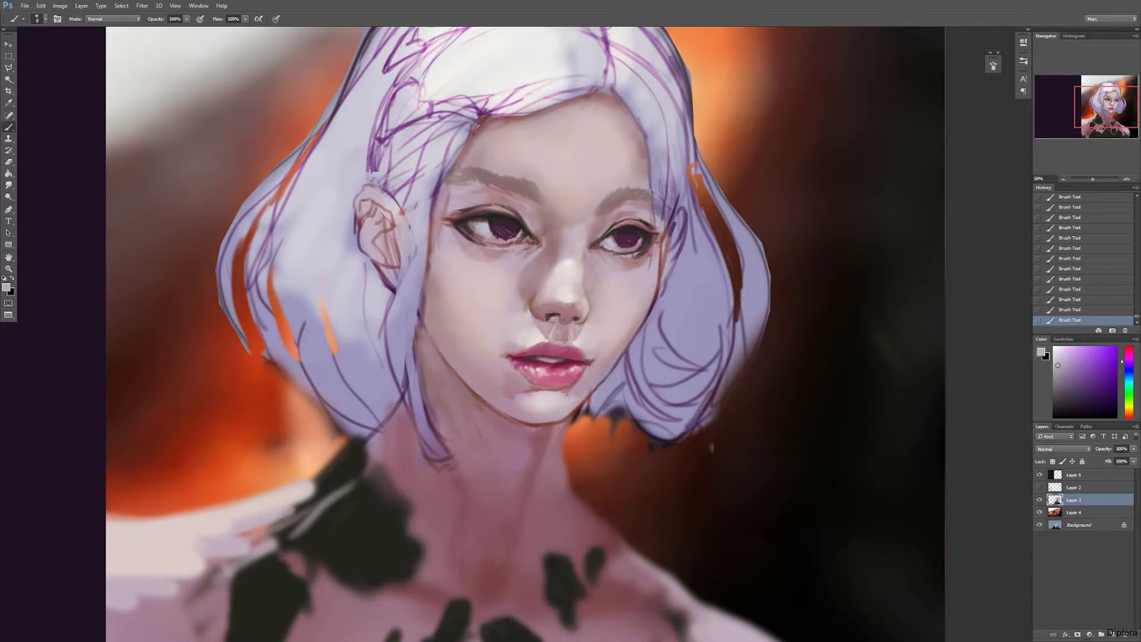
{"action": "left_click", "coordinate": [617, 235], "text": "alt"}
{"action": "left_click", "coordinate": [1064, 408]}
{"action": "left_click_drag", "start_coordinate": [618, 244], "coordinate": [638, 243]}
Darken both irises with a near-black and a smaller brush, and sample the dark pink between the lips
{"action": "key", "text": "bracketleft"}
{"action": "key", "text": "bracketleft"}
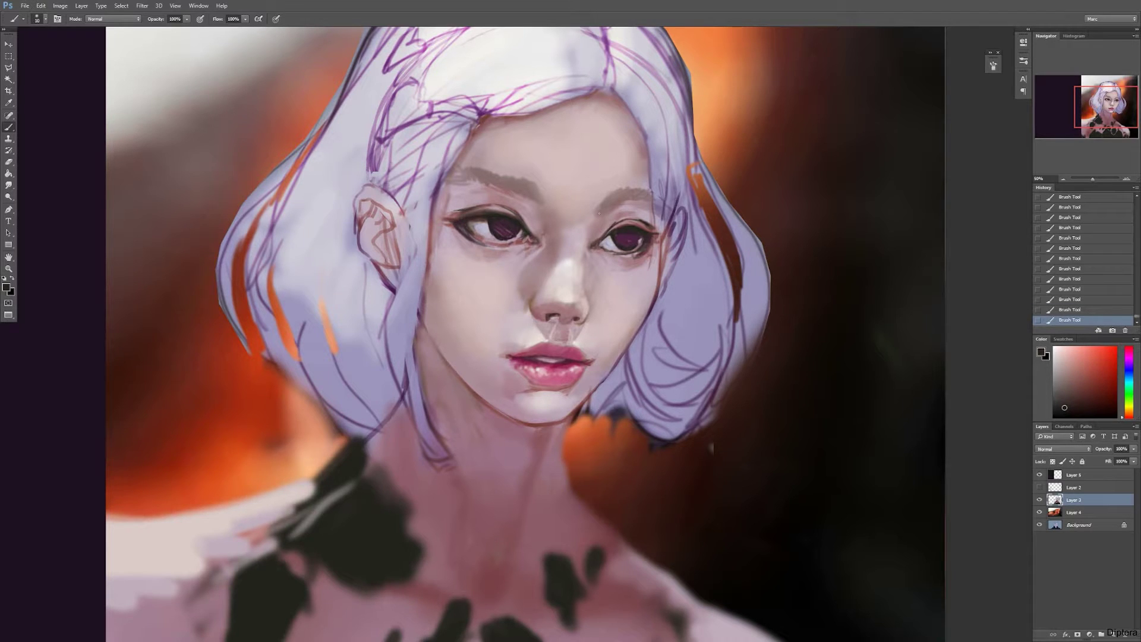
{"action": "key", "text": "bracketleft"}
{"action": "left_click", "coordinate": [546, 362], "text": "alt"}
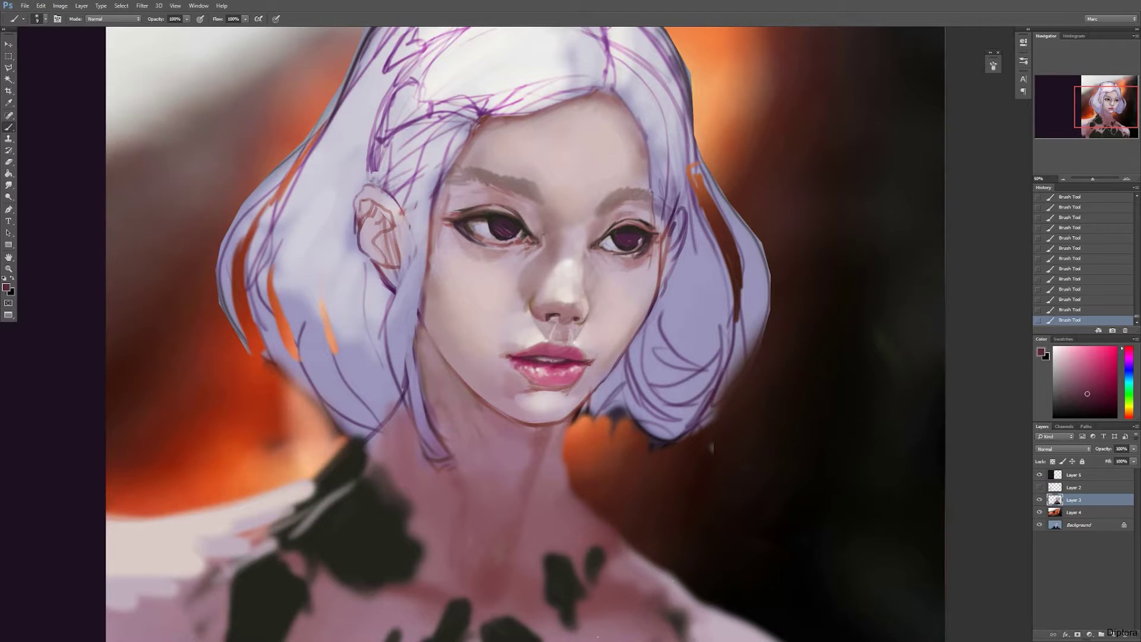
Paint the neck's side below the ear and along the jaw with sampled skin tones and a lighter peach, using a larger brush
{"action": "left_click", "coordinate": [467, 408], "text": "alt"}
{"action": "key", "text": "bracketright"}
{"action": "key", "text": "bracketright"}
{"action": "key", "text": "bracketright"}
{"action": "key", "text": "bracketright"}
{"action": "key", "text": "bracketright"}
{"action": "key", "text": "bracketright"}
{"action": "key", "text": "bracketright"}
{"action": "key", "text": "bracketright"}
{"action": "left_click_drag", "start_coordinate": [426, 302], "coordinate": [444, 347]}
{"action": "left_click", "coordinate": [476, 280], "text": "alt"}
{"action": "key", "text": "bracketright"}
{"action": "left_click", "coordinate": [1069, 358]}
{"action": "mouse_move", "coordinate": [436, 365]}
{"action": "left_mouse_down"}
{"action": "mouse_move", "coordinate": [419, 325]}
{"action": "mouse_move", "coordinate": [450, 377]}
{"action": "mouse_move", "coordinate": [429, 361]}
{"action": "mouse_move", "coordinate": [427, 370]}
{"action": "mouse_move", "coordinate": [442, 361]}
{"action": "mouse_move", "coordinate": [441, 391]}
{"action": "mouse_move", "coordinate": [451, 419]}
{"action": "left_mouse_up"}
Blend the peach skin tone broadly across the base of the neck and upper chest with a much larger brush
{"action": "key", "text": "bracketright"}
{"action": "key", "text": "bracketright"}
{"action": "key", "text": "bracketright"}
{"action": "key", "text": "bracketright"}
{"action": "key", "text": "bracketright"}
{"action": "key", "text": "bracketright"}
{"action": "key", "text": "bracketright"}
{"action": "key", "text": "bracketright"}
{"action": "key", "text": "bracketright"}
{"action": "mouse_move", "coordinate": [399, 449]}
{"action": "left_mouse_down"}
{"action": "mouse_move", "coordinate": [396, 430]}
{"action": "mouse_move", "coordinate": [481, 464]}
{"action": "mouse_move", "coordinate": [473, 498]}
{"action": "mouse_move", "coordinate": [491, 462]}
{"action": "left_mouse_up"}
{"action": "key", "text": "bracketleft"}
{"action": "key", "text": "bracketleft"}
{"action": "key", "text": "bracketleft"}
{"action": "key", "text": "bracketright"}
{"action": "key", "text": "bracketright"}
{"action": "key", "text": "bracketright"}
{"action": "key", "text": "bracketright"}
{"action": "key", "text": "bracketright"}
{"action": "left_click_drag", "start_coordinate": [437, 514], "coordinate": [440, 544]}
{"action": "key", "text": "bracketleft"}
Paint over the sketch lines of the hair edge between ear and face with sampled pale lavender and a smaller brush
{"action": "left_click", "coordinate": [554, 338], "text": "alt"}
{"action": "key", "text": "bracketleft"}
{"action": "key", "text": "bracketleft"}
{"action": "key", "text": "bracketleft"}
{"action": "key", "text": "bracketleft"}
{"action": "key", "text": "bracketleft"}
{"action": "key", "text": "bracketleft"}
{"action": "key", "text": "bracketleft"}
{"action": "key", "text": "bracketleft"}
{"action": "key", "text": "bracketleft"}
{"action": "key", "text": "bracketleft"}
{"action": "key", "text": "bracketleft"}
{"action": "key", "text": "bracketleft"}
{"action": "key", "text": "bracketleft"}
{"action": "left_click", "coordinate": [421, 225], "text": "alt"}
{"action": "left_click", "coordinate": [429, 279], "text": "alt"}
{"action": "mouse_move", "coordinate": [430, 289]}
{"action": "left_mouse_down"}
{"action": "mouse_move", "coordinate": [455, 179]}
{"action": "mouse_move", "coordinate": [438, 180]}
{"action": "mouse_move", "coordinate": [404, 347]}
{"action": "left_mouse_up"}
{"action": "left_click", "coordinate": [439, 178], "text": "alt"}
{"action": "key", "text": "ctrl+z"}
{"action": "left_click_drag", "start_coordinate": [422, 288], "coordinate": [473, 128]}
{"action": "left_click_drag", "start_coordinate": [446, 174], "coordinate": [418, 255]}
{"action": "left_click_drag", "start_coordinate": [447, 162], "coordinate": [430, 233]}
{"action": "left_click_drag", "start_coordinate": [586, 118], "coordinate": [581, 172]}
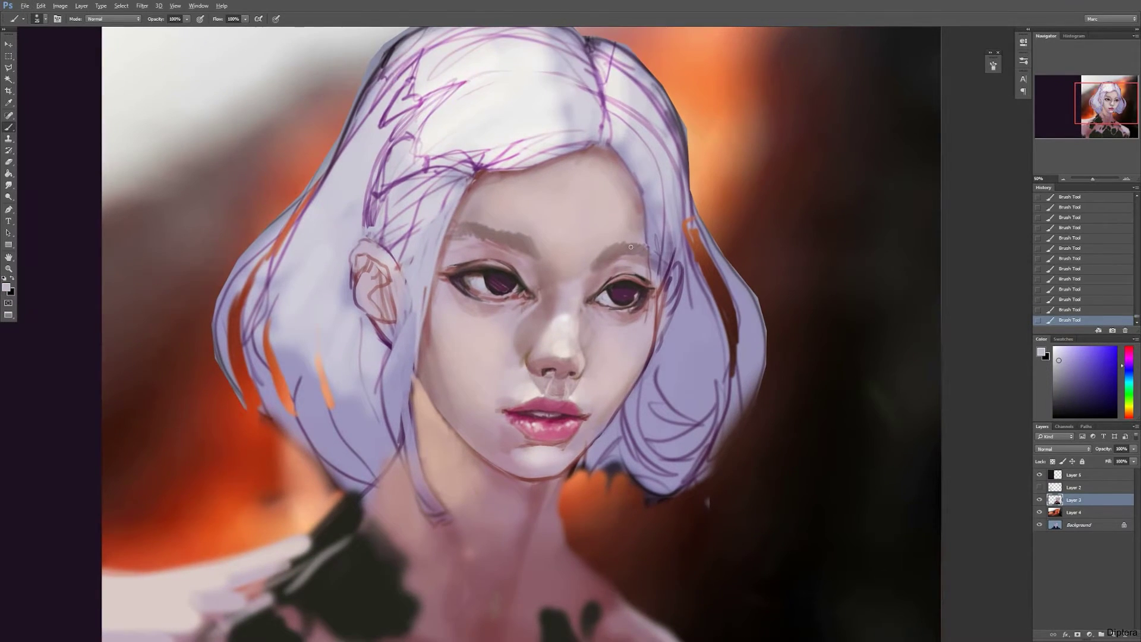
Paint a dark greyish-brown shadow along the forehead hairline beneath the fringe and soften it upward with sampled in-between tones
{"action": "left_click", "coordinate": [434, 597], "text": "alt"}
{"action": "left_click", "coordinate": [410, 571], "text": "alt"}
{"action": "key", "text": "bracketleft"}
{"action": "mouse_move", "coordinate": [516, 160]}
{"action": "left_mouse_down"}
{"action": "mouse_move", "coordinate": [498, 170]}
{"action": "mouse_move", "coordinate": [596, 142]}
{"action": "left_mouse_up"}
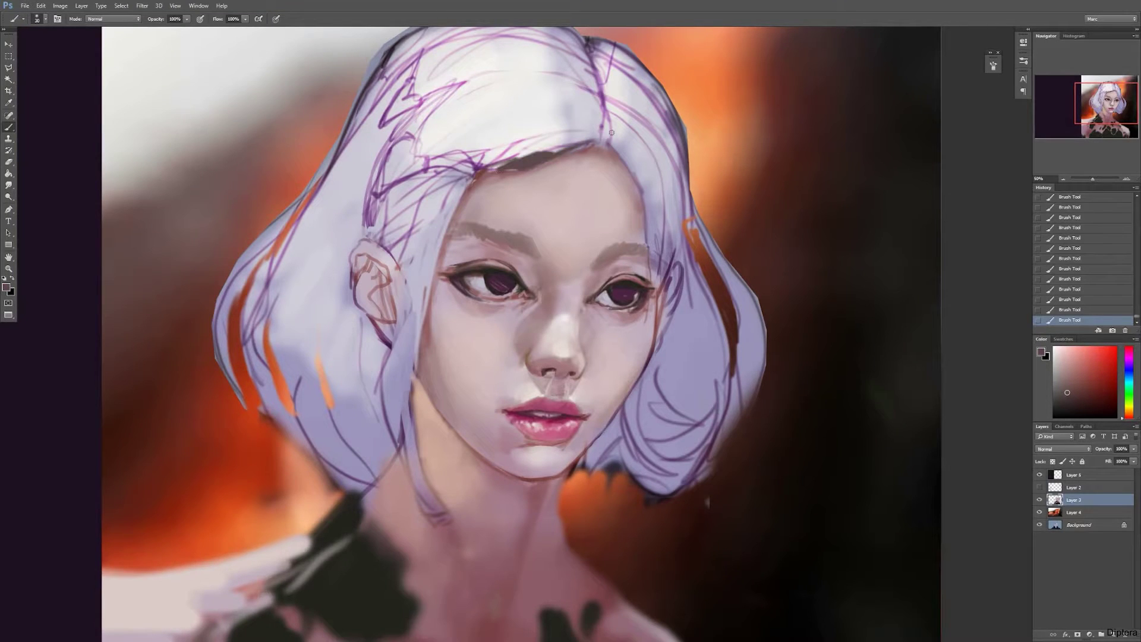
{"action": "left_click", "coordinate": [560, 153], "text": "alt"}
{"action": "left_click", "coordinate": [556, 154], "text": "alt"}
{"action": "key", "text": "bracketright"}
{"action": "left_click_drag", "start_coordinate": [518, 157], "coordinate": [567, 146]}
{"action": "left_click", "coordinate": [553, 152], "text": "alt"}
{"action": "left_click", "coordinate": [553, 148], "text": "alt"}
{"action": "mouse_move", "coordinate": [547, 148]}
{"action": "left_mouse_down"}
{"action": "mouse_move", "coordinate": [493, 157]}
{"action": "mouse_move", "coordinate": [494, 147]}
{"action": "left_mouse_up"}
{"action": "mouse_move", "coordinate": [517, 145]}
{"action": "left_mouse_down"}
{"action": "mouse_move", "coordinate": [594, 133]}
{"action": "mouse_move", "coordinate": [599, 114]}
{"action": "left_mouse_up"}
Extend the greyish shadow down the hair edge beside the temple and cheek and up to the parting with a larger brush
{"action": "key", "text": "bracketright"}
{"action": "key", "text": "bracketright"}
{"action": "key", "text": "bracketright"}
{"action": "key", "text": "bracketright"}
{"action": "key", "text": "bracketleft"}
{"action": "key", "text": "bracketleft"}
{"action": "mouse_move", "coordinate": [457, 178]}
{"action": "left_mouse_down"}
{"action": "mouse_move", "coordinate": [422, 242]}
{"action": "mouse_move", "coordinate": [417, 309]}
{"action": "left_mouse_up"}
{"action": "left_click", "coordinate": [474, 179], "text": "alt"}
{"action": "left_click_drag", "start_coordinate": [472, 180], "coordinate": [431, 302]}
{"action": "key", "text": "bracketright"}
{"action": "key", "text": "bracketright"}
{"action": "left_click_drag", "start_coordinate": [436, 260], "coordinate": [422, 325]}
{"action": "left_click_drag", "start_coordinate": [443, 221], "coordinate": [420, 318]}
{"action": "mouse_move", "coordinate": [457, 195]}
{"action": "left_mouse_down"}
{"action": "mouse_move", "coordinate": [526, 157]}
{"action": "mouse_move", "coordinate": [612, 136]}
{"action": "mouse_move", "coordinate": [565, 118]}
{"action": "mouse_move", "coordinate": [614, 142]}
{"action": "mouse_move", "coordinate": [593, 74]}
{"action": "left_mouse_up"}
Pick a pale warm cream and paint highlights on the hair above the ear and across the fringe
{"action": "left_click", "coordinate": [498, 139], "text": "alt"}
{"action": "key", "text": "bracketleft"}
{"action": "key", "text": "bracketleft"}
{"action": "left_click", "coordinate": [1128, 407]}
{"action": "left_click_drag", "start_coordinate": [1063, 364], "coordinate": [1061, 346]}
{"action": "left_click", "coordinate": [1129, 410]}
{"action": "mouse_move", "coordinate": [436, 191]}
{"action": "left_mouse_down"}
{"action": "mouse_move", "coordinate": [419, 256]}
{"action": "mouse_move", "coordinate": [410, 182]}
{"action": "mouse_move", "coordinate": [398, 199]}
{"action": "left_mouse_up"}
{"action": "mouse_move", "coordinate": [460, 158]}
{"action": "left_mouse_down"}
{"action": "mouse_move", "coordinate": [548, 104]}
{"action": "mouse_move", "coordinate": [539, 91]}
{"action": "mouse_move", "coordinate": [519, 144]}
{"action": "mouse_move", "coordinate": [547, 113]}
{"action": "left_mouse_up"}
{"action": "left_click", "coordinate": [535, 156], "text": "alt"}
{"action": "left_click_drag", "start_coordinate": [464, 115], "coordinate": [562, 97]}
Spread the sampled cream highlight over the side hair above and behind the ear, enlarging the brush for the broader strokes
{"action": "left_click", "coordinate": [422, 209], "text": "alt"}
{"action": "left_click_drag", "start_coordinate": [375, 205], "coordinate": [363, 235]}
{"action": "left_click_drag", "start_coordinate": [363, 146], "coordinate": [341, 226]}
{"action": "left_click_drag", "start_coordinate": [361, 172], "coordinate": [341, 276]}
{"action": "key", "text": "bracketright"}
{"action": "key", "text": "bracketright"}
{"action": "key", "text": "bracketright"}
{"action": "key", "text": "bracketright"}
{"action": "key", "text": "bracketright"}
{"action": "key", "text": "bracketright"}
{"action": "key", "text": "bracketright"}
{"action": "key", "text": "bracketright"}
{"action": "key", "text": "bracketright"}
{"action": "left_click_drag", "start_coordinate": [373, 128], "coordinate": [351, 205]}
{"action": "left_click_drag", "start_coordinate": [389, 157], "coordinate": [371, 228]}
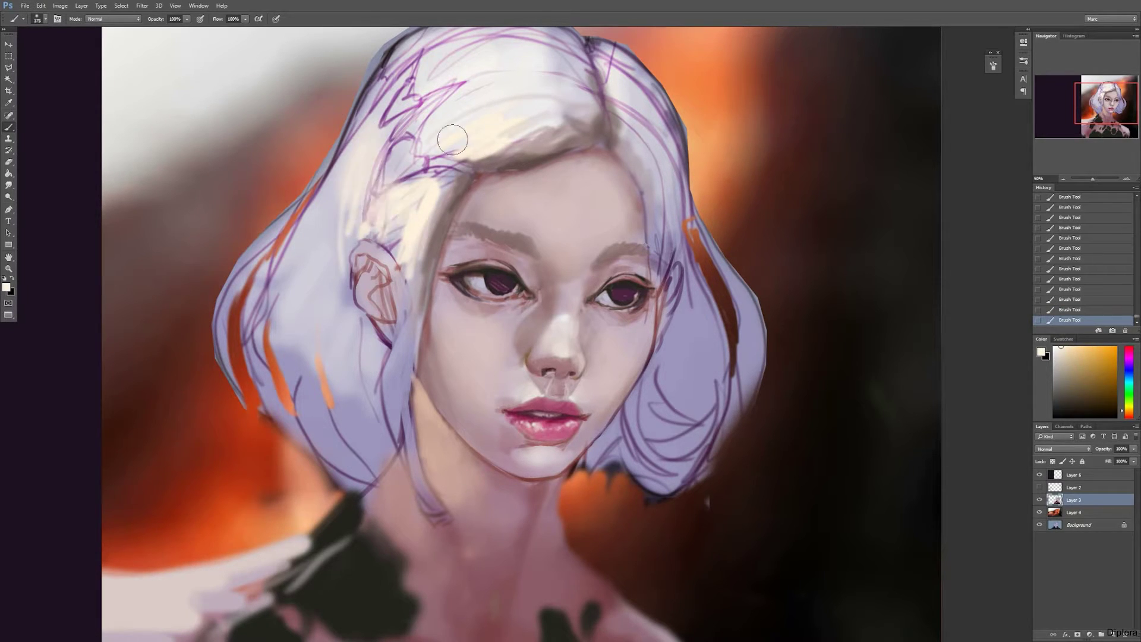
Brush cream highlights over the crown, around the ear and on both sides of the hair parting
{"action": "left_click_drag", "start_coordinate": [454, 136], "coordinate": [437, 65]}
{"action": "left_click_drag", "start_coordinate": [428, 95], "coordinate": [476, 48]}
{"action": "left_click_drag", "start_coordinate": [377, 179], "coordinate": [347, 249]}
{"action": "left_click_drag", "start_coordinate": [386, 223], "coordinate": [413, 285]}
{"action": "mouse_move", "coordinate": [621, 121]}
{"action": "left_mouse_down"}
{"action": "mouse_move", "coordinate": [636, 138]}
{"action": "mouse_move", "coordinate": [609, 77]}
{"action": "left_mouse_up"}
{"action": "left_click_drag", "start_coordinate": [606, 59], "coordinate": [639, 80]}
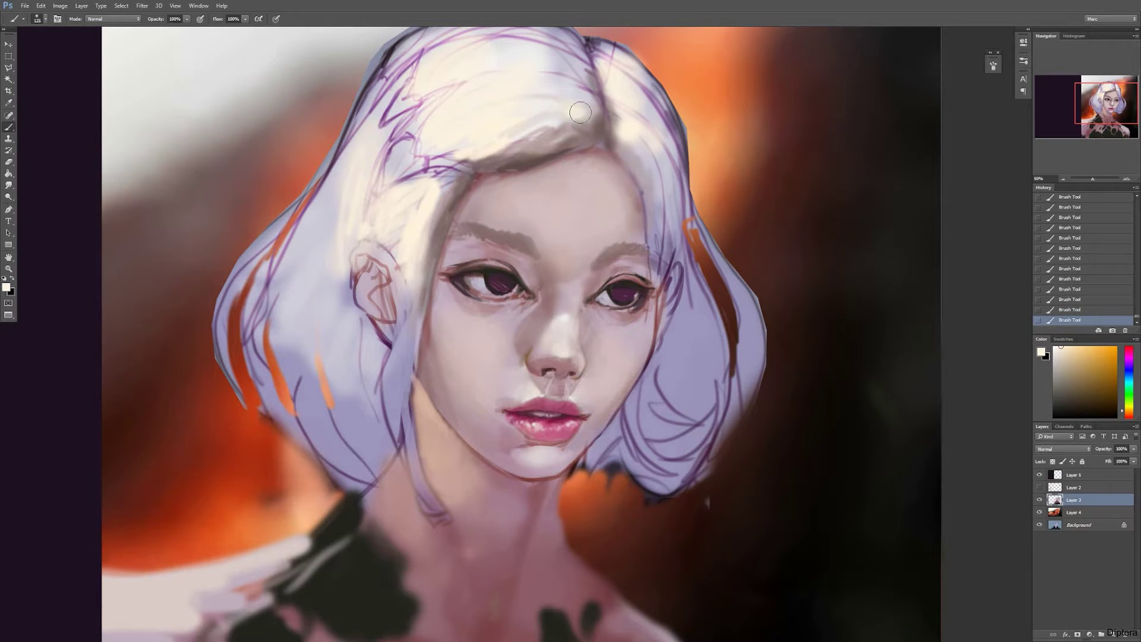
{"action": "left_click_drag", "start_coordinate": [550, 113], "coordinate": [576, 69]}
{"action": "left_click_drag", "start_coordinate": [576, 72], "coordinate": [525, 49]}
Sample a muted lavender from the hair beside the face, reduce the brush size to 100 and view the whole painting
{"action": "left_click", "coordinate": [411, 288], "text": "alt"}
{"action": "key", "text": "bracketleft"}
{"action": "key", "text": "bracketleft"}
{"action": "key", "text": "bracketleft"}
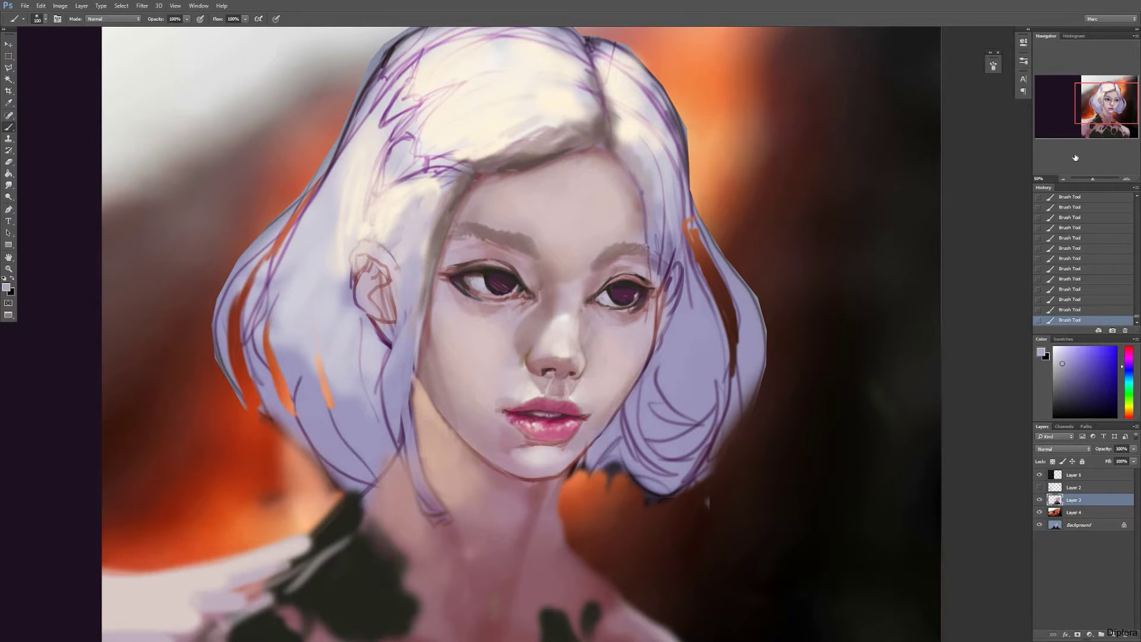
{"action": "key", "text": "ctrl+minus"}
{"action": "key", "text": "ctrl+minus"}
{"action": "key", "text": "ctrl+minus"}
{"action": "left_click_drag", "start_coordinate": [847, 394], "coordinate": [743, 375]}
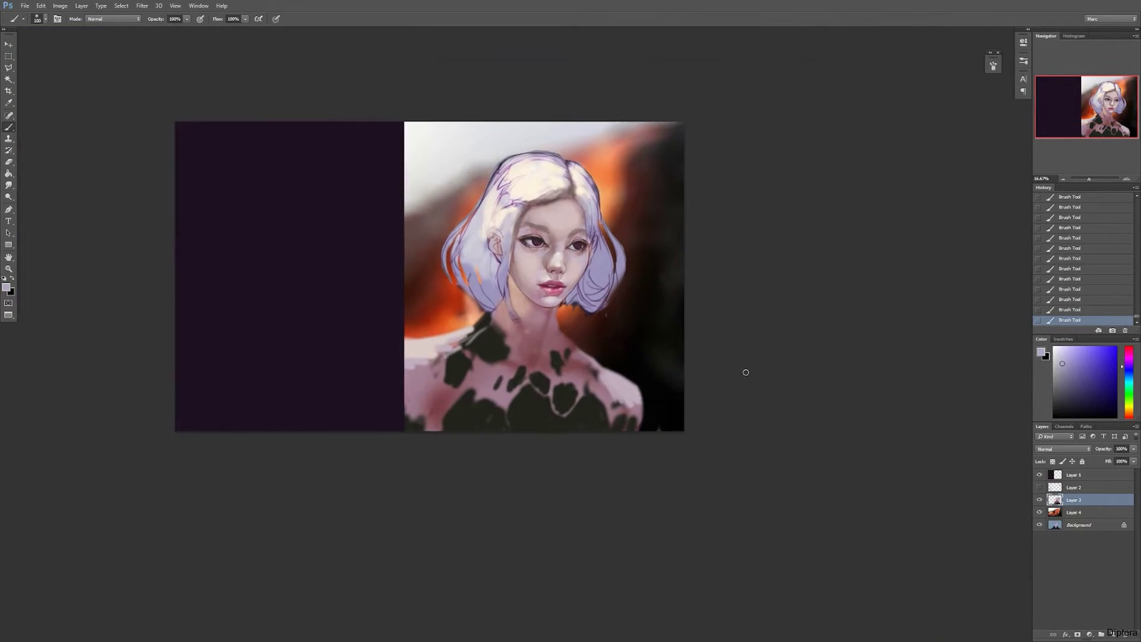
Sample the skin tone at the near jaw and touch up the jaw edge beside the hair with a much smaller brush
{"action": "left_click", "coordinate": [1126, 178]}
{"action": "left_click", "coordinate": [1127, 178]}
{"action": "left_click", "coordinate": [478, 242], "text": "alt"}
{"action": "key", "text": "bracketleft"}
{"action": "key", "text": "bracketleft"}
{"action": "key", "text": "bracketleft"}
{"action": "key", "text": "bracketleft"}
{"action": "key", "text": "bracketleft"}
{"action": "key", "text": "bracketleft"}
{"action": "key", "text": "bracketleft"}
{"action": "key", "text": "bracketleft"}
{"action": "key", "text": "bracketleft"}
{"action": "key", "text": "bracketleft"}
{"action": "left_click_drag", "start_coordinate": [459, 220], "coordinate": [477, 253]}
{"action": "left_click", "coordinate": [465, 226], "text": "alt"}
{"action": "mouse_move", "coordinate": [482, 260]}
{"action": "left_mouse_down"}
{"action": "mouse_move", "coordinate": [466, 236]}
{"action": "mouse_move", "coordinate": [498, 275]}
{"action": "mouse_move", "coordinate": [492, 266]}
{"action": "left_mouse_up"}
Sample skin tones around the chin, neck and face, then brush the jaw colour up along the near cheek with a larger brush
{"action": "left_click", "coordinate": [504, 299], "text": "alt"}
{"action": "left_click", "coordinate": [528, 309], "text": "alt"}
{"action": "left_click", "coordinate": [489, 279], "text": "alt"}
{"action": "key", "text": "bracketright"}
{"action": "key", "text": "bracketright"}
{"action": "key", "text": "bracketright"}
{"action": "left_click", "coordinate": [492, 230], "text": "alt"}
{"action": "key", "text": "bracketright"}
{"action": "key", "text": "bracketright"}
{"action": "key", "text": "bracketright"}
{"action": "key", "text": "bracketright"}
{"action": "left_click", "coordinate": [539, 314], "text": "alt"}
{"action": "key", "text": "bracketleft"}
{"action": "key", "text": "bracketleft"}
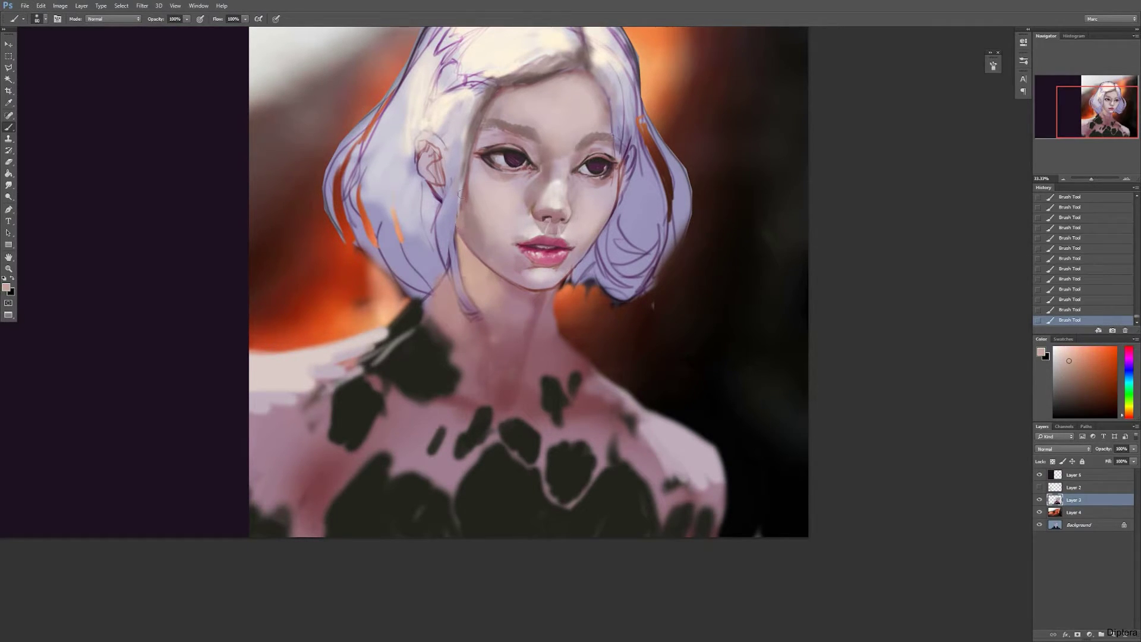
{"action": "key", "text": "bracketright"}
{"action": "key", "text": "bracketright"}
{"action": "left_click", "coordinate": [487, 236], "text": "alt"}
{"action": "mouse_move", "coordinate": [487, 236]}
{"action": "left_mouse_down"}
{"action": "mouse_move", "coordinate": [508, 327]}
{"action": "mouse_move", "coordinate": [464, 185]}
{"action": "left_mouse_up"}
Sample a pale pink from the shoulder, shift it to lavender and brush it along the far cheek and jaw
{"action": "left_click", "coordinate": [507, 328], "text": "alt"}
{"action": "key", "text": "bracketleft"}
{"action": "key", "text": "bracketleft"}
{"action": "key", "text": "bracketleft"}
{"action": "key", "text": "bracketleft"}
{"action": "key", "text": "bracketleft"}
{"action": "key", "text": "bracketleft"}
{"action": "key", "text": "bracketleft"}
{"action": "key", "text": "bracketleft"}
{"action": "key", "text": "bracketleft"}
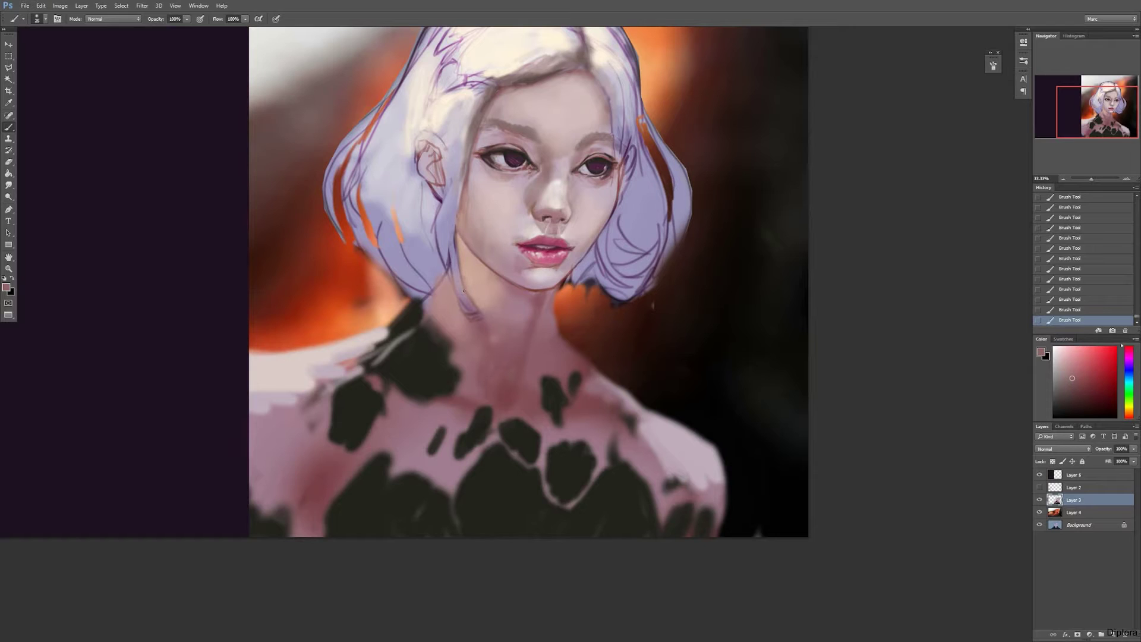
{"action": "left_click", "coordinate": [307, 362], "text": "alt"}
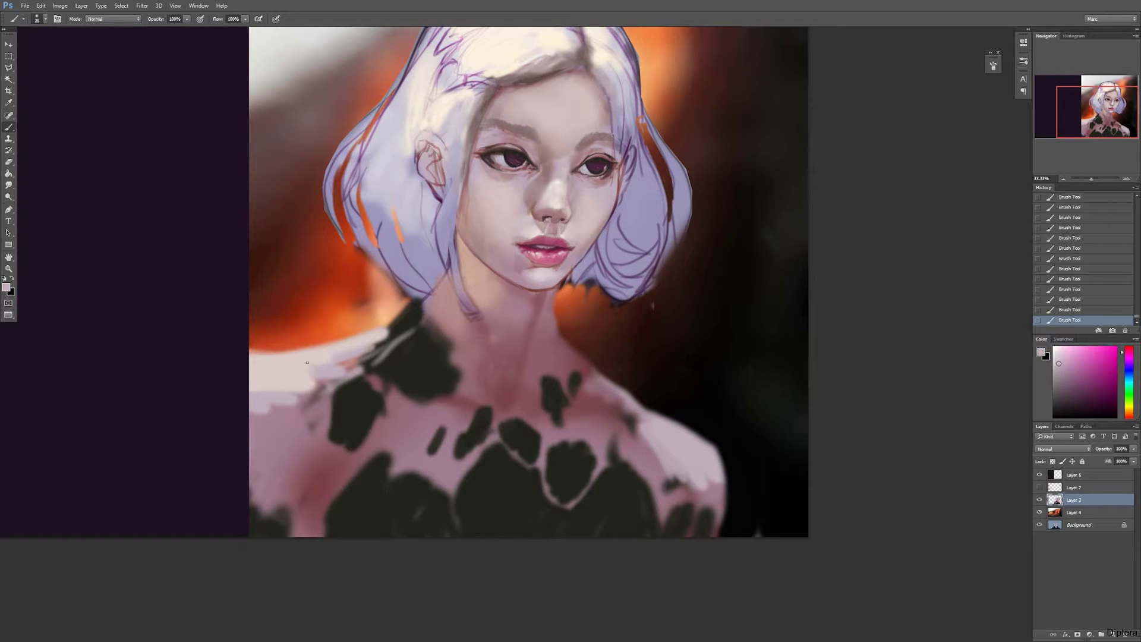
{"action": "left_click_drag", "start_coordinate": [1058, 363], "coordinate": [1062, 359]}
{"action": "left_click_drag", "start_coordinate": [607, 220], "coordinate": [577, 261]}
{"action": "key", "text": "bracketright"}
{"action": "mouse_move", "coordinate": [610, 206]}
{"action": "left_mouse_down"}
{"action": "mouse_move", "coordinate": [596, 231]}
{"action": "mouse_move", "coordinate": [615, 188]}
{"action": "left_mouse_up"}
{"action": "key", "text": "bracketleft"}
{"action": "key", "text": "bracketleft"}
{"action": "key", "text": "bracketleft"}
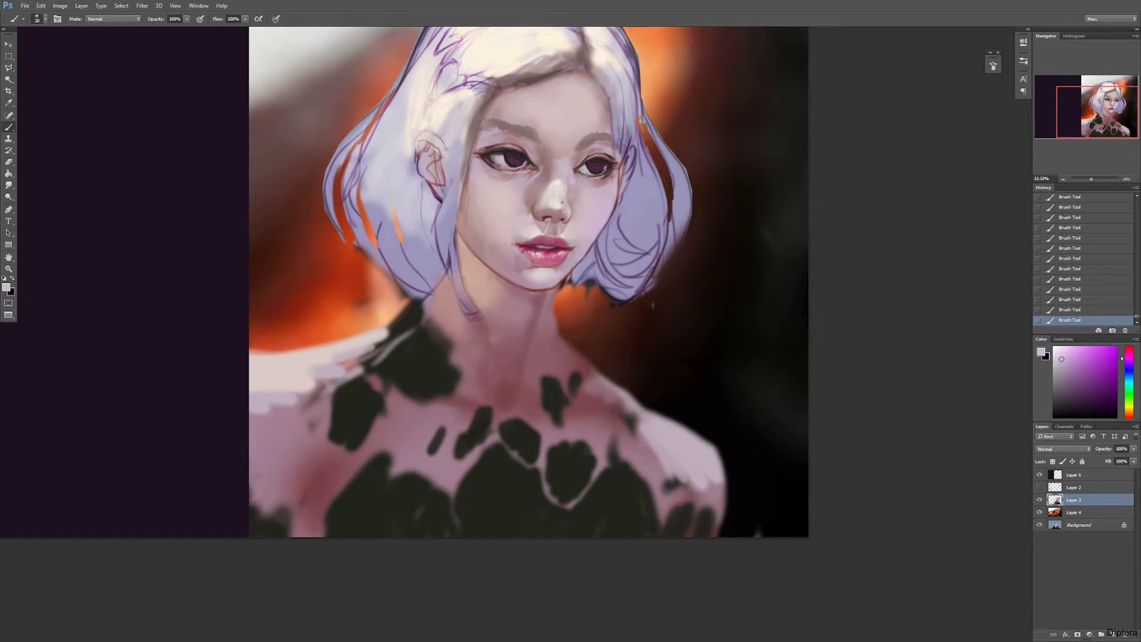
Lighten the skin beside the far eye with a tone sampled near the nose, and brush pale lavender from the far cheek over the forehead
{"action": "left_click", "coordinate": [569, 209], "text": "alt"}
{"action": "left_click_drag", "start_coordinate": [573, 174], "coordinate": [577, 167]}
{"action": "key", "text": "bracketright"}
{"action": "key", "text": "bracketright"}
{"action": "left_click", "coordinate": [609, 231], "text": "alt"}
{"action": "key", "text": "bracketright"}
{"action": "key", "text": "bracketright"}
{"action": "key", "text": "bracketright"}
{"action": "key", "text": "bracketright"}
{"action": "key", "text": "bracketright"}
{"action": "key", "text": "bracketright"}
{"action": "key", "text": "bracketright"}
{"action": "key", "text": "bracketright"}
{"action": "key", "text": "bracketright"}
{"action": "key", "text": "bracketright"}
{"action": "key", "text": "bracketright"}
{"action": "key", "text": "bracketright"}
{"action": "mouse_move", "coordinate": [580, 119]}
{"action": "left_mouse_down"}
{"action": "mouse_move", "coordinate": [559, 129]}
{"action": "mouse_move", "coordinate": [565, 99]}
{"action": "left_mouse_up"}
Sample a light pinkish lavender from the far cheek and lighten the near cheek below the eye
{"action": "left_click", "coordinate": [598, 194], "text": "alt"}
{"action": "key", "text": "bracketleft"}
{"action": "key", "text": "bracketleft"}
{"action": "key", "text": "bracketleft"}
{"action": "key", "text": "bracketleft"}
{"action": "key", "text": "bracketleft"}
{"action": "key", "text": "bracketleft"}
{"action": "key", "text": "bracketleft"}
{"action": "key", "text": "bracketleft"}
{"action": "key", "text": "bracketleft"}
{"action": "key", "text": "bracketleft"}
{"action": "key", "text": "bracketleft"}
{"action": "key", "text": "bracketleft"}
{"action": "key", "text": "bracketright"}
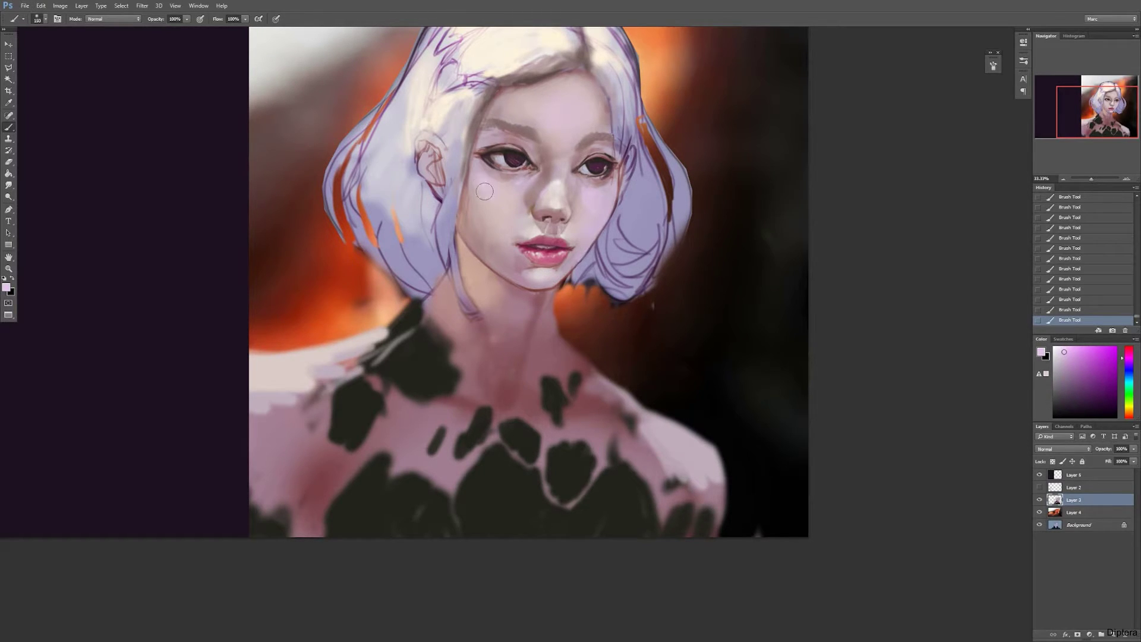
{"action": "key", "text": "bracketright"}
{"action": "key", "text": "bracketright"}
{"action": "key", "text": "bracketright"}
{"action": "key", "text": "bracketright"}
{"action": "key", "text": "bracketright"}
{"action": "key", "text": "bracketright"}
Lighten the irises of both eyes with a small brush and sample the black of the near eye
{"action": "key", "text": "bracketleft"}
{"action": "key", "text": "bracketleft"}
{"action": "key", "text": "bracketleft"}
{"action": "key", "text": "bracketleft"}
{"action": "key", "text": "bracketleft"}
{"action": "key", "text": "bracketleft"}
{"action": "key", "text": "bracketleft"}
{"action": "key", "text": "bracketleft"}
{"action": "key", "text": "bracketleft"}
{"action": "key", "text": "bracketleft"}
{"action": "key", "text": "bracketleft"}
{"action": "left_click", "coordinate": [511, 154], "text": "alt"}
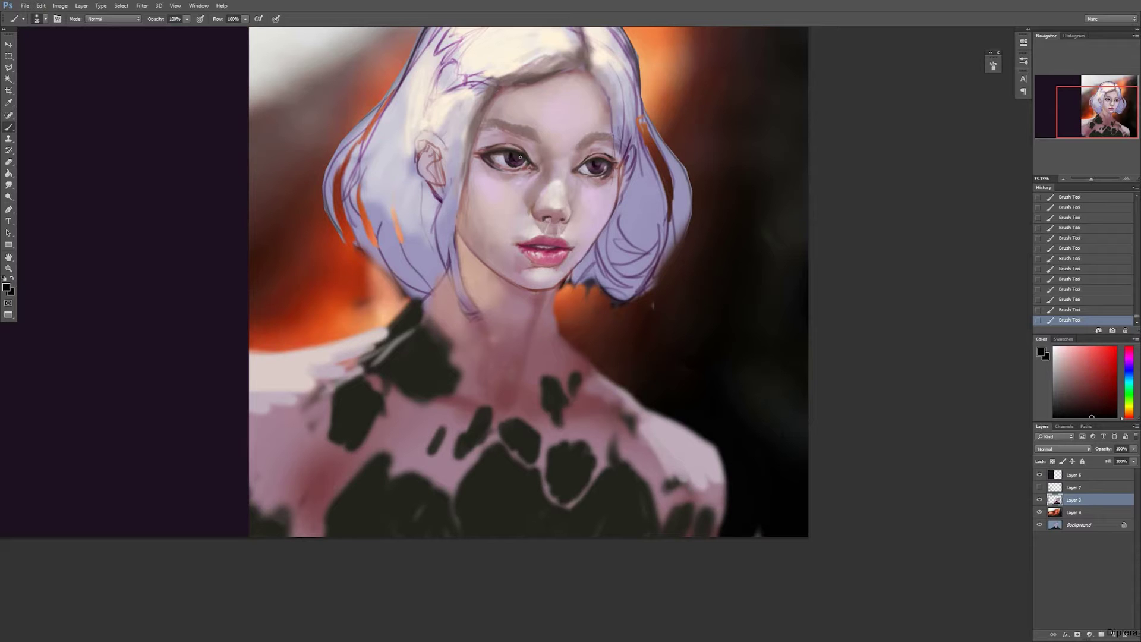
Sample near-white from the crown highlight and paint over the dark sketch outline along the top of the hair
{"action": "left_click", "coordinate": [1063, 179]}
{"action": "left_click_drag", "start_coordinate": [897, 306], "coordinate": [703, 226]}
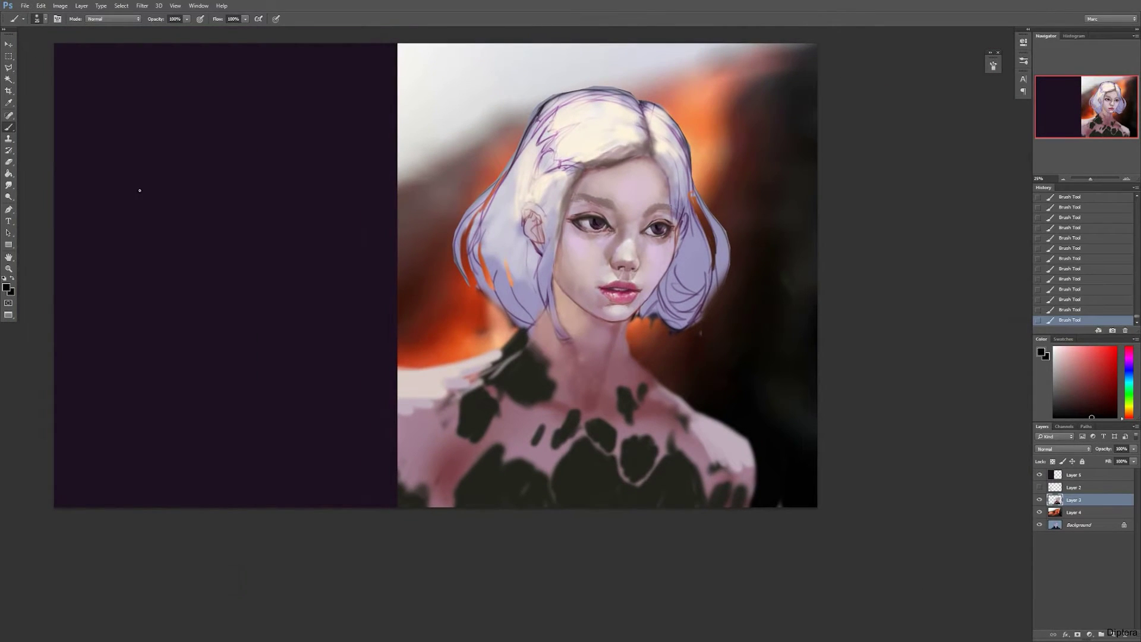
{"action": "left_click", "coordinate": [611, 110], "text": "alt"}
{"action": "key", "text": "bracketright"}
{"action": "key", "text": "bracketright"}
{"action": "key", "text": "bracketright"}
{"action": "key", "text": "bracketright"}
{"action": "mouse_move", "coordinate": [588, 95]}
{"action": "left_mouse_down"}
{"action": "mouse_move", "coordinate": [606, 91]}
{"action": "mouse_move", "coordinate": [575, 98]}
{"action": "mouse_move", "coordinate": [619, 90]}
{"action": "mouse_move", "coordinate": [537, 118]}
{"action": "mouse_move", "coordinate": [520, 162]}
{"action": "mouse_move", "coordinate": [628, 97]}
{"action": "mouse_move", "coordinate": [618, 99]}
{"action": "mouse_move", "coordinate": [648, 103]}
{"action": "mouse_move", "coordinate": [688, 155]}
{"action": "mouse_move", "coordinate": [660, 116]}
{"action": "left_mouse_up"}
{"action": "key", "text": "bracketright"}
{"action": "key", "text": "bracketright"}
Extend the near-white strokes down both outer sides of the hair and across the crown to cover the sketch lines
{"action": "left_click_drag", "start_coordinate": [654, 112], "coordinate": [695, 190]}
{"action": "left_click_drag", "start_coordinate": [693, 176], "coordinate": [710, 229]}
{"action": "left_click_drag", "start_coordinate": [520, 137], "coordinate": [503, 181]}
{"action": "left_click_drag", "start_coordinate": [517, 152], "coordinate": [466, 235]}
{"action": "left_click_drag", "start_coordinate": [618, 110], "coordinate": [589, 126]}
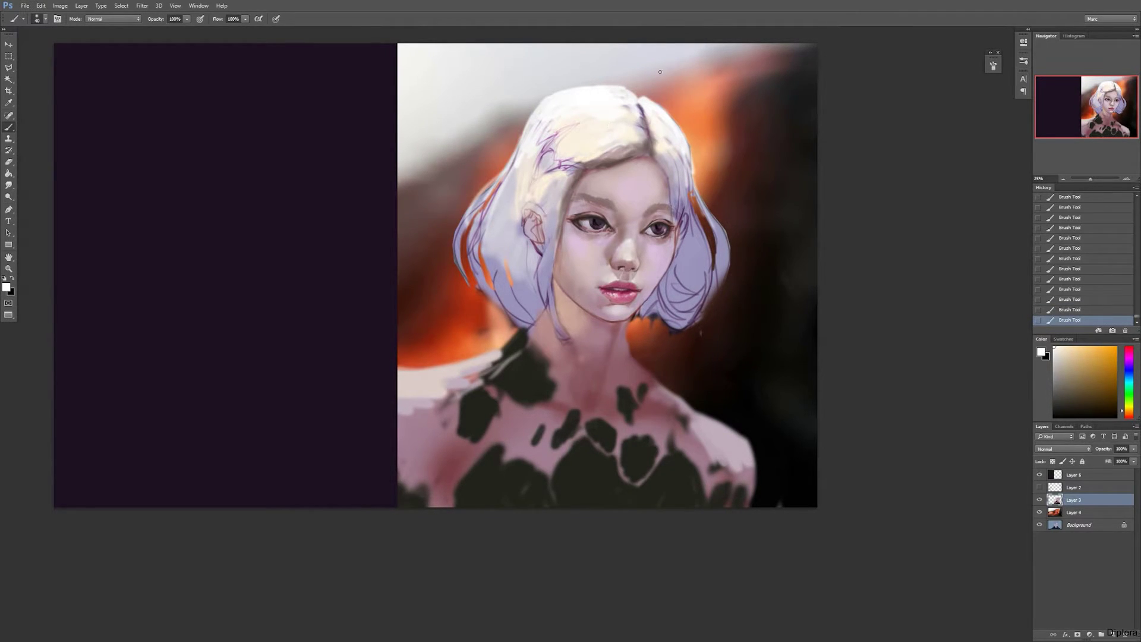
On Layer 4, choose another brush, sample a dark background tone and broadly paint over the bright sky and lava around the head
{"action": "left_click", "coordinate": [1076, 512]}
{"action": "right_click", "coordinate": [770, 140]}
{"action": "left_click", "coordinate": [826, 275]}
{"action": "left_click", "coordinate": [896, 106]}
{"action": "left_click", "coordinate": [765, 246], "text": "alt"}
{"action": "key", "text": "bracketright"}
{"action": "key", "text": "bracketright"}
{"action": "key", "text": "bracketright"}
{"action": "key", "text": "bracketright"}
{"action": "key", "text": "bracketright"}
{"action": "key", "text": "bracketright"}
{"action": "key", "text": "bracketright"}
{"action": "key", "text": "bracketright"}
{"action": "mouse_move", "coordinate": [594, 68]}
{"action": "left_mouse_down"}
{"action": "mouse_move", "coordinate": [549, 45]}
{"action": "mouse_move", "coordinate": [672, 77]}
{"action": "mouse_move", "coordinate": [705, 155]}
{"action": "left_mouse_up"}
{"action": "left_click_drag", "start_coordinate": [706, 156], "coordinate": [778, 56]}
{"action": "left_click_drag", "start_coordinate": [475, 154], "coordinate": [437, 226]}
Darken the remaining orange glow beside the far hair and rework the lava colour above the near shoulder with a sampled background tone
{"action": "left_click", "coordinate": [417, 281], "text": "alt"}
{"action": "left_click_drag", "start_coordinate": [422, 285], "coordinate": [470, 315]}
{"action": "left_click_drag", "start_coordinate": [639, 327], "coordinate": [657, 336]}
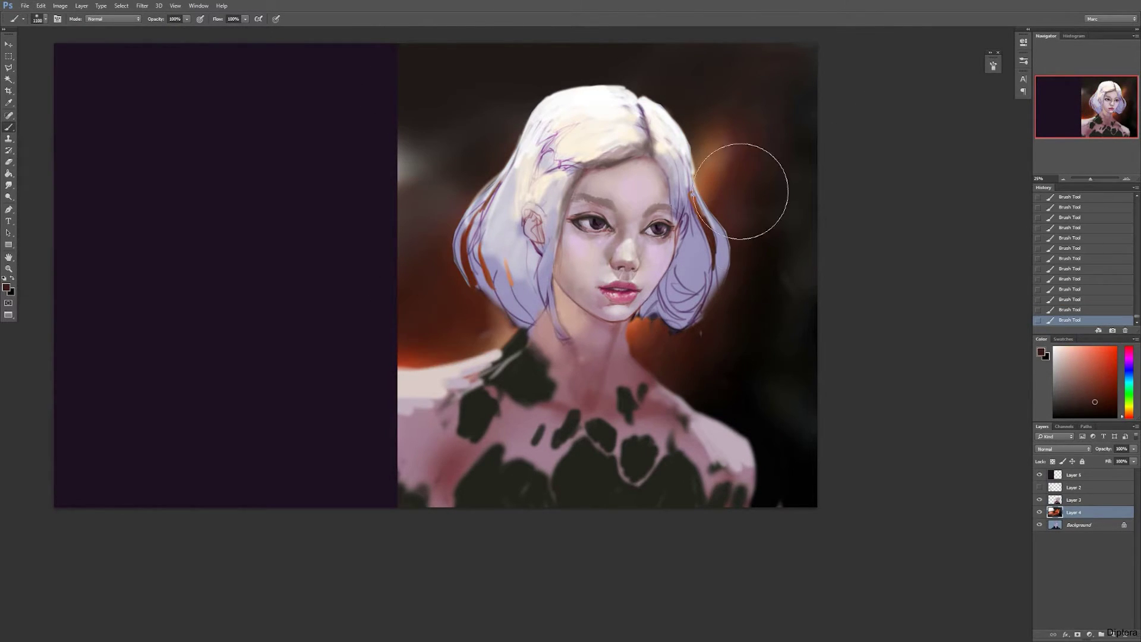
{"action": "left_click_drag", "start_coordinate": [741, 191], "coordinate": [739, 183]}
{"action": "left_click", "coordinate": [694, 239], "text": "alt"}
{"action": "left_click_drag", "start_coordinate": [459, 318], "coordinate": [410, 363]}
Sample black from the background, undo the heavy dark stroke behind the near hair and darken that edge with a larger brush
{"action": "mouse_move", "coordinate": [456, 180]}
{"action": "left_mouse_down"}
{"action": "mouse_move", "coordinate": [389, 185]}
{"action": "mouse_move", "coordinate": [416, 228]}
{"action": "left_mouse_up"}
{"action": "left_click", "coordinate": [731, 378], "text": "alt"}
{"action": "left_click", "coordinate": [771, 405], "text": "alt"}
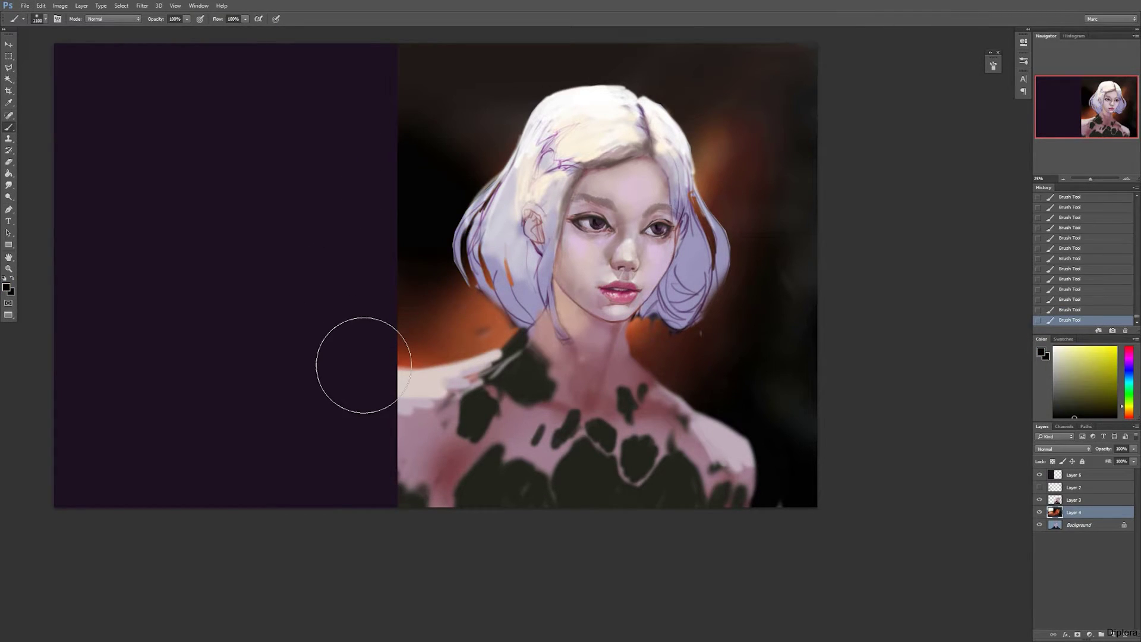
{"action": "key", "text": "ctrl+z"}
{"action": "key", "text": "bracketright"}
{"action": "key", "text": "bracketright"}
{"action": "left_click_drag", "start_coordinate": [387, 189], "coordinate": [426, 288]}
On Layer 3, draw fine flyaway hairs over the crown and parting with white sampled from the hair and a much smaller brush
{"action": "left_click", "coordinate": [625, 110], "text": "alt"}
{"action": "key", "text": "bracketleft"}
{"action": "key", "text": "bracketleft"}
{"action": "key", "text": "bracketleft"}
{"action": "key", "text": "bracketleft"}
{"action": "key", "text": "bracketleft"}
{"action": "key", "text": "bracketleft"}
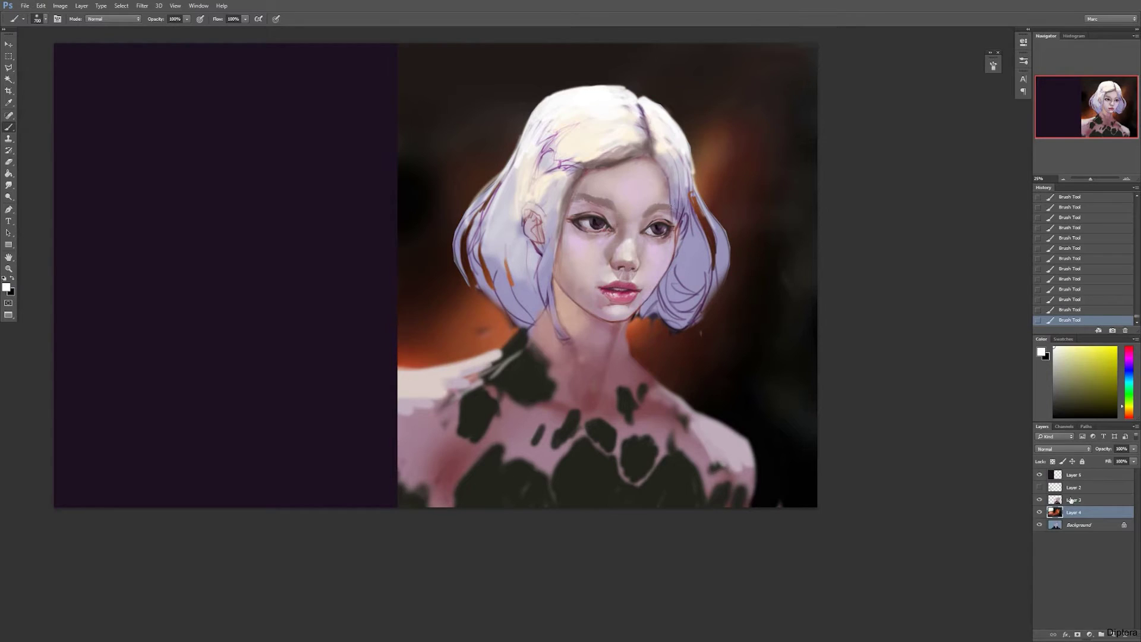
{"action": "left_click", "coordinate": [1073, 498]}
{"action": "key", "text": "bracketleft"}
{"action": "key", "text": "bracketleft"}
{"action": "key", "text": "bracketleft"}
{"action": "key", "text": "bracketleft"}
{"action": "key", "text": "bracketleft"}
{"action": "key", "text": "bracketleft"}
{"action": "key", "text": "bracketleft"}
{"action": "key", "text": "bracketleft"}
{"action": "key", "text": "bracketleft"}
{"action": "key", "text": "bracketleft"}
{"action": "key", "text": "bracketleft"}
{"action": "key", "text": "bracketleft"}
{"action": "left_click_drag", "start_coordinate": [629, 96], "coordinate": [563, 85]}
{"action": "key", "text": "ctrl+z"}
{"action": "key", "text": "bracketleft"}
{"action": "key", "text": "bracketleft"}
{"action": "key", "text": "bracketleft"}
{"action": "key", "text": "bracketleft"}
{"action": "left_click_drag", "start_coordinate": [644, 96], "coordinate": [657, 102]}
{"action": "left_click_drag", "start_coordinate": [638, 94], "coordinate": [657, 97]}
{"action": "left_click_drag", "start_coordinate": [573, 75], "coordinate": [614, 83]}
Draw thin white stray strands along the outer contour of the near side of the hair
{"action": "left_click_drag", "start_coordinate": [528, 120], "coordinate": [509, 166]}
{"action": "mouse_move", "coordinate": [558, 87]}
{"action": "left_mouse_down"}
{"action": "mouse_move", "coordinate": [500, 169]}
{"action": "mouse_move", "coordinate": [484, 173]}
{"action": "left_mouse_up"}
{"action": "left_click_drag", "start_coordinate": [479, 219], "coordinate": [464, 285]}
{"action": "left_click_drag", "start_coordinate": [509, 158], "coordinate": [466, 211]}
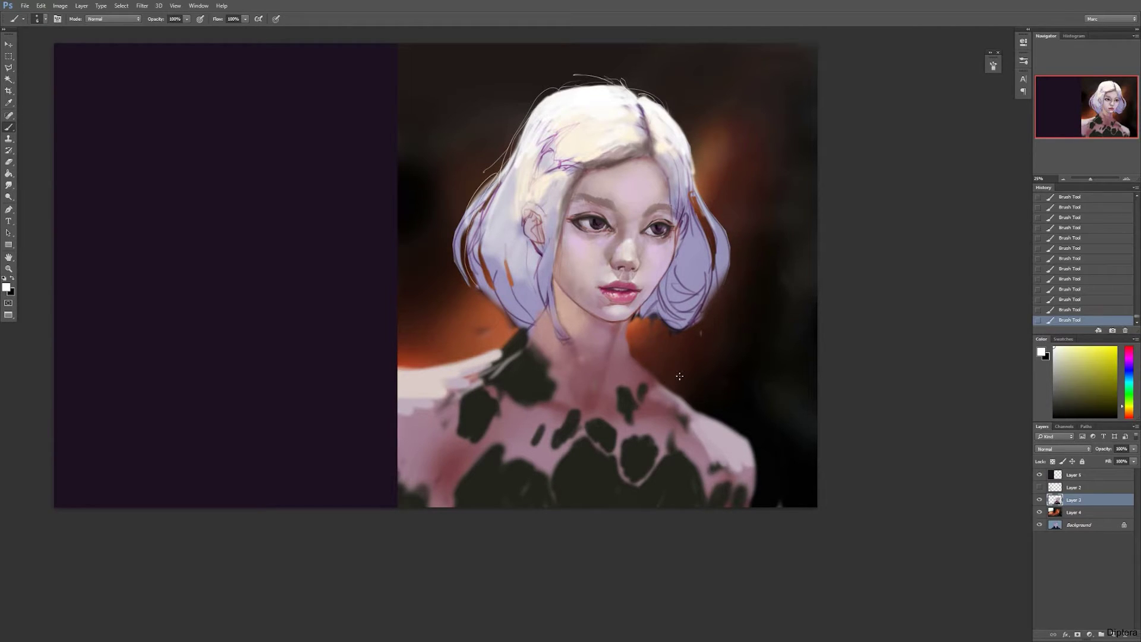
Retouch the nose bridge, the nostril area and the adjoining far cheek with sampled light and pinkish skin tones
{"action": "left_click", "coordinate": [631, 221], "text": "alt"}
{"action": "key", "text": "bracketright"}
{"action": "key", "text": "bracketright"}
{"action": "key", "text": "bracketright"}
{"action": "key", "text": "bracketright"}
{"action": "key", "text": "bracketright"}
{"action": "key", "text": "bracketright"}
{"action": "key", "text": "bracketright"}
{"action": "key", "text": "bracketright"}
{"action": "key", "text": "bracketright"}
{"action": "key", "text": "bracketright"}
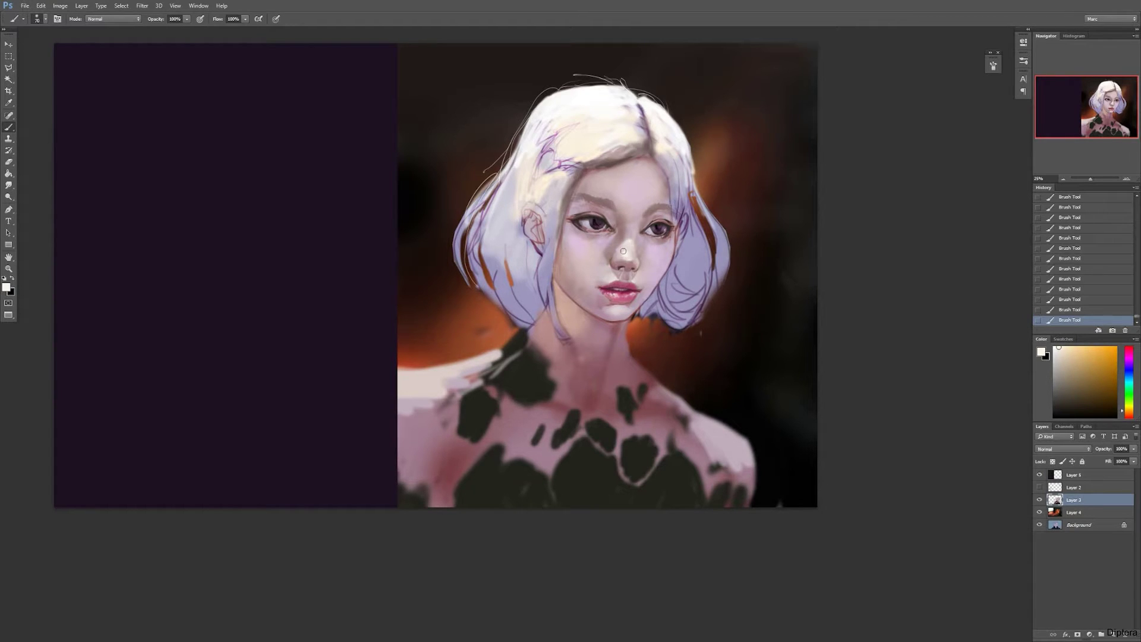
{"action": "left_click", "coordinate": [651, 283], "text": "alt"}
{"action": "key", "text": "bracketleft"}
{"action": "key", "text": "bracketleft"}
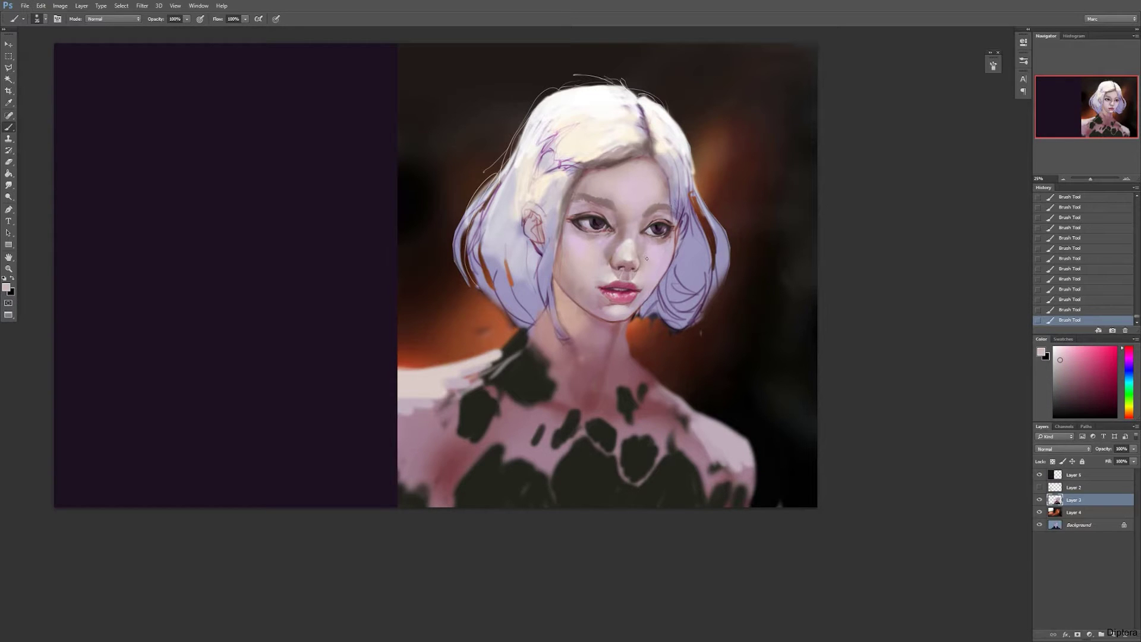
{"action": "left_click", "coordinate": [612, 277], "text": "alt"}
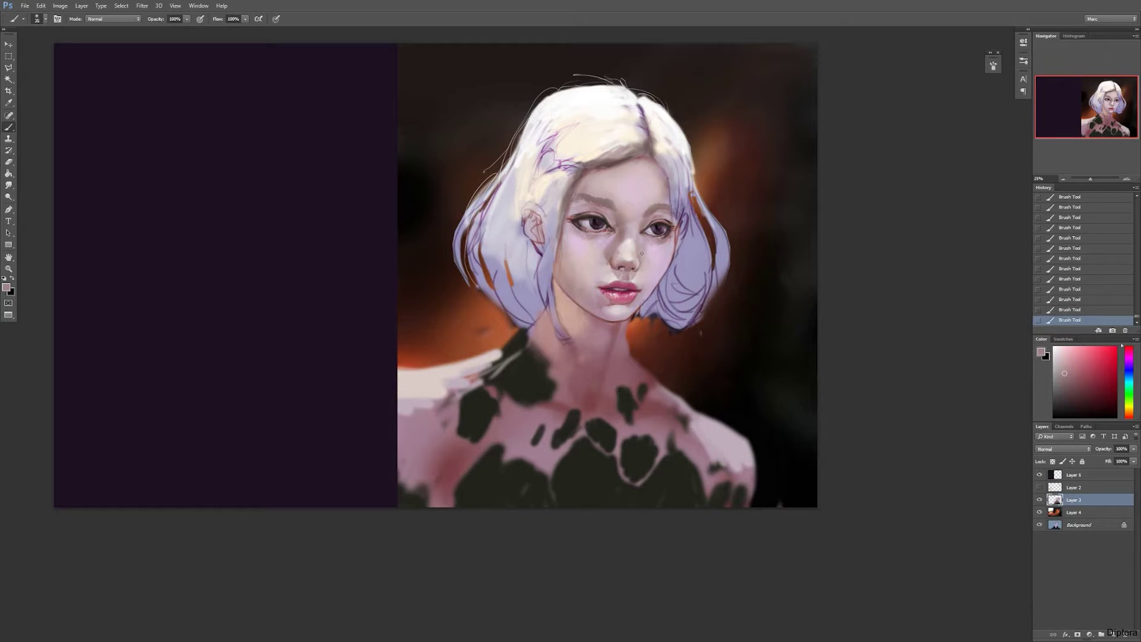
Flip the whole canvas horizontally
{"action": "key", "text": "ctrl+shift+h"}
{"action": "left_click_drag", "start_coordinate": [490, 295], "coordinate": [778, 322]}
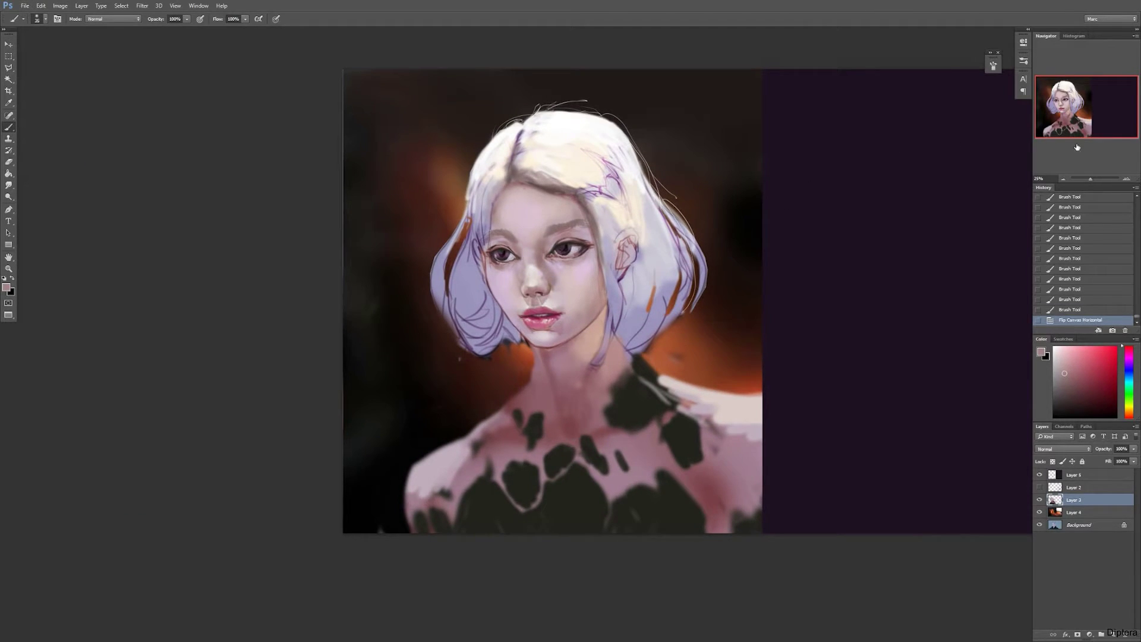
{"action": "left_click", "coordinate": [1126, 179]}
Refine the contour of the far cheek and jaw with sampled tones, and undo the last stroke toward the chin
{"action": "left_click", "coordinate": [461, 282], "text": "alt"}
{"action": "mouse_move", "coordinate": [456, 228]}
{"action": "left_mouse_down"}
{"action": "mouse_move", "coordinate": [465, 284]}
{"action": "mouse_move", "coordinate": [495, 324]}
{"action": "left_mouse_up"}
{"action": "left_click", "coordinate": [488, 310], "text": "alt"}
{"action": "key", "text": "bracketleft"}
{"action": "key", "text": "bracketleft"}
{"action": "key", "text": "bracketleft"}
{"action": "left_click_drag", "start_coordinate": [488, 315], "coordinate": [502, 330]}
{"action": "mouse_move", "coordinate": [496, 322]}
{"action": "left_mouse_down"}
{"action": "mouse_move", "coordinate": [516, 349]}
{"action": "mouse_move", "coordinate": [541, 353]}
{"action": "mouse_move", "coordinate": [550, 341]}
{"action": "mouse_move", "coordinate": [540, 355]}
{"action": "mouse_move", "coordinate": [560, 348]}
{"action": "mouse_move", "coordinate": [551, 351]}
{"action": "mouse_move", "coordinate": [572, 323]}
{"action": "mouse_move", "coordinate": [553, 341]}
{"action": "left_mouse_up"}
{"action": "left_click", "coordinate": [568, 305], "text": "alt"}
{"action": "key", "text": "ctrl+z"}
Smooth the chin and the skin beside the near mouth corner with sampled skin tones
{"action": "key", "text": "bracketright"}
{"action": "key", "text": "bracketright"}
{"action": "key", "text": "bracketright"}
{"action": "left_click", "coordinate": [552, 345], "text": "alt"}
{"action": "key", "text": "bracketright"}
{"action": "key", "text": "bracketright"}
{"action": "key", "text": "bracketright"}
{"action": "key", "text": "bracketright"}
{"action": "key", "text": "bracketright"}
{"action": "key", "text": "bracketright"}
{"action": "mouse_move", "coordinate": [529, 336]}
{"action": "left_mouse_down"}
{"action": "mouse_move", "coordinate": [557, 342]}
{"action": "mouse_move", "coordinate": [557, 326]}
{"action": "left_mouse_up"}
{"action": "key", "text": "bracketleft"}
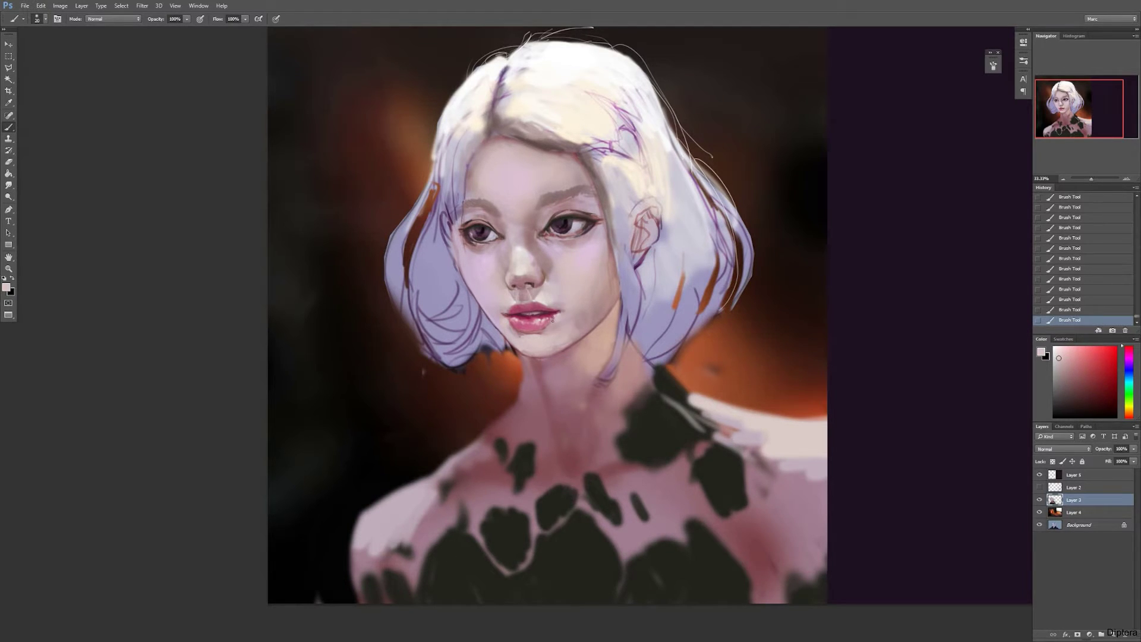
{"action": "left_click", "coordinate": [578, 320], "text": "alt"}
{"action": "left_click_drag", "start_coordinate": [565, 312], "coordinate": [553, 316]}
Try a broader stroke of sampled skin tone on the far cheek beside the nose, and undo it
{"action": "left_click", "coordinate": [503, 272], "text": "alt"}
{"action": "key", "text": "bracketright"}
{"action": "key", "text": "bracketright"}
{"action": "key", "text": "bracketright"}
{"action": "key", "text": "bracketright"}
{"action": "key", "text": "bracketright"}
{"action": "key", "text": "bracketright"}
{"action": "key", "text": "bracketright"}
{"action": "key", "text": "bracketright"}
{"action": "key", "text": "bracketright"}
{"action": "left_click_drag", "start_coordinate": [505, 252], "coordinate": [504, 269]}
{"action": "left_click", "coordinate": [497, 270], "text": "alt"}
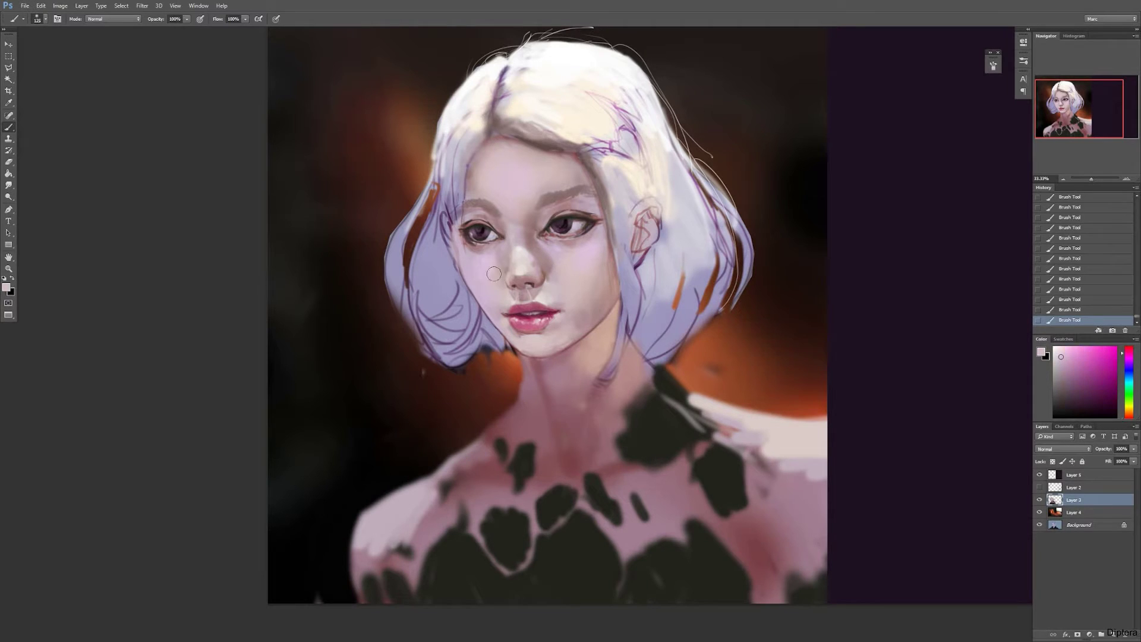
{"action": "key", "text": "ctrl+z"}
With a much smaller brush, blend the far side of the nose from the inner eye corner down using several sampled skin tones
{"action": "key", "text": "bracketleft"}
{"action": "key", "text": "bracketleft"}
{"action": "key", "text": "bracketleft"}
{"action": "key", "text": "bracketleft"}
{"action": "key", "text": "bracketleft"}
{"action": "key", "text": "bracketleft"}
{"action": "key", "text": "bracketleft"}
{"action": "key", "text": "bracketleft"}
{"action": "key", "text": "bracketleft"}
{"action": "key", "text": "bracketleft"}
{"action": "key", "text": "bracketleft"}
{"action": "left_click", "coordinate": [507, 228], "text": "alt"}
{"action": "key", "text": "bracketright"}
{"action": "key", "text": "bracketleft"}
{"action": "left_click", "coordinate": [507, 264], "text": "alt"}
{"action": "left_click", "coordinate": [504, 243], "text": "alt"}
{"action": "key", "text": "bracketright"}
{"action": "left_click", "coordinate": [518, 258], "text": "alt"}
{"action": "left_click", "coordinate": [501, 273], "text": "alt"}
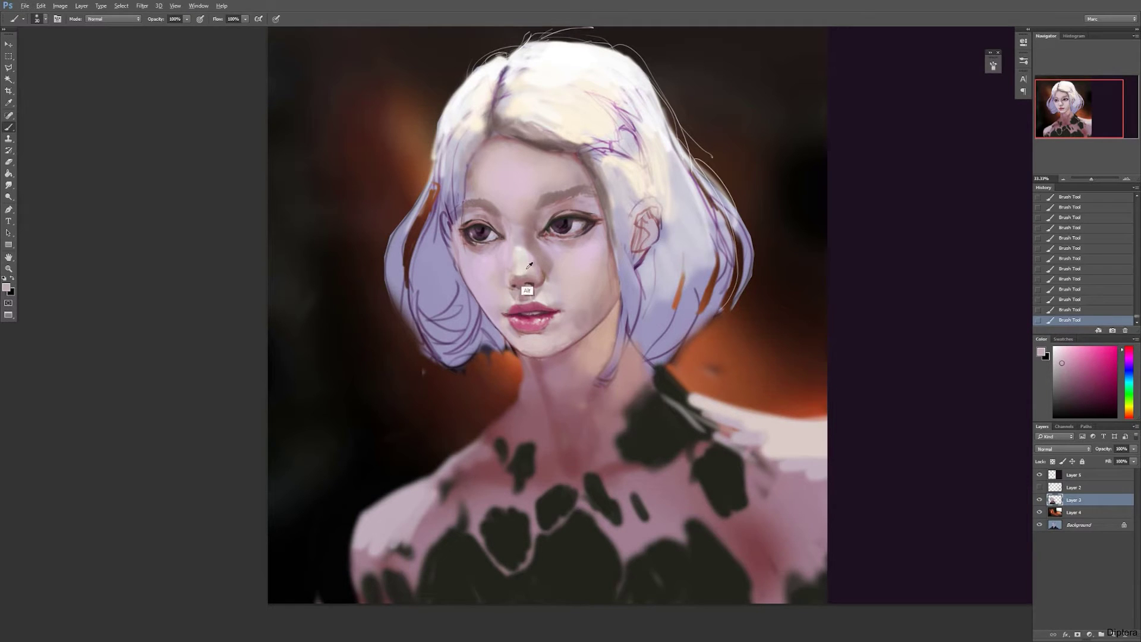
Touch up beneath the near eye with white sampled from the hair, and rework the nose tip with sampled skin tones
{"action": "left_click", "coordinate": [624, 175], "text": "alt"}
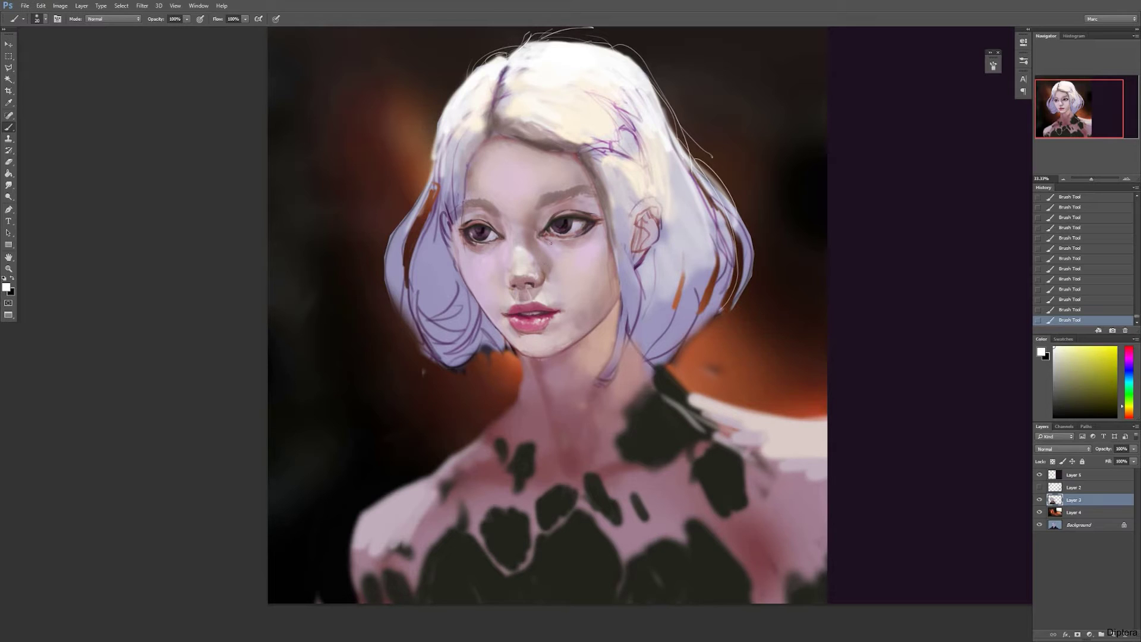
{"action": "left_click", "coordinate": [519, 284], "text": "alt"}
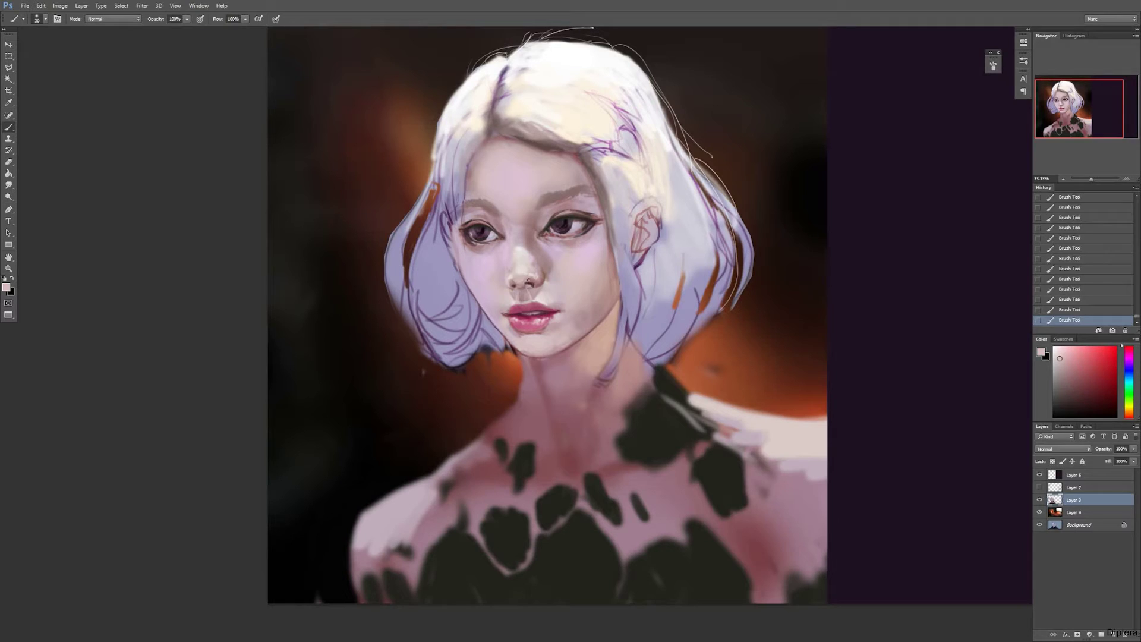
{"action": "key", "text": "bracketleft"}
{"action": "key", "text": "bracketleft"}
{"action": "left_click", "coordinate": [519, 288], "text": "alt"}
Compare and step back the last two nose strokes, and repaint the far nostril edge with a sampled skin tone
{"action": "key", "text": "ctrl+alt+z"}
{"action": "key", "text": "ctrl+alt+z"}
{"action": "key", "text": "ctrl+alt+z"}
{"action": "key", "text": "ctrl+shift+z"}
{"action": "key", "text": "ctrl+shift+z"}
{"action": "key", "text": "ctrl+shift+z"}
{"action": "key", "text": "ctrl+alt+z"}
{"action": "key", "text": "ctrl+alt+z"}
{"action": "key", "text": "bracketright"}
{"action": "left_click", "coordinate": [522, 297], "text": "alt"}
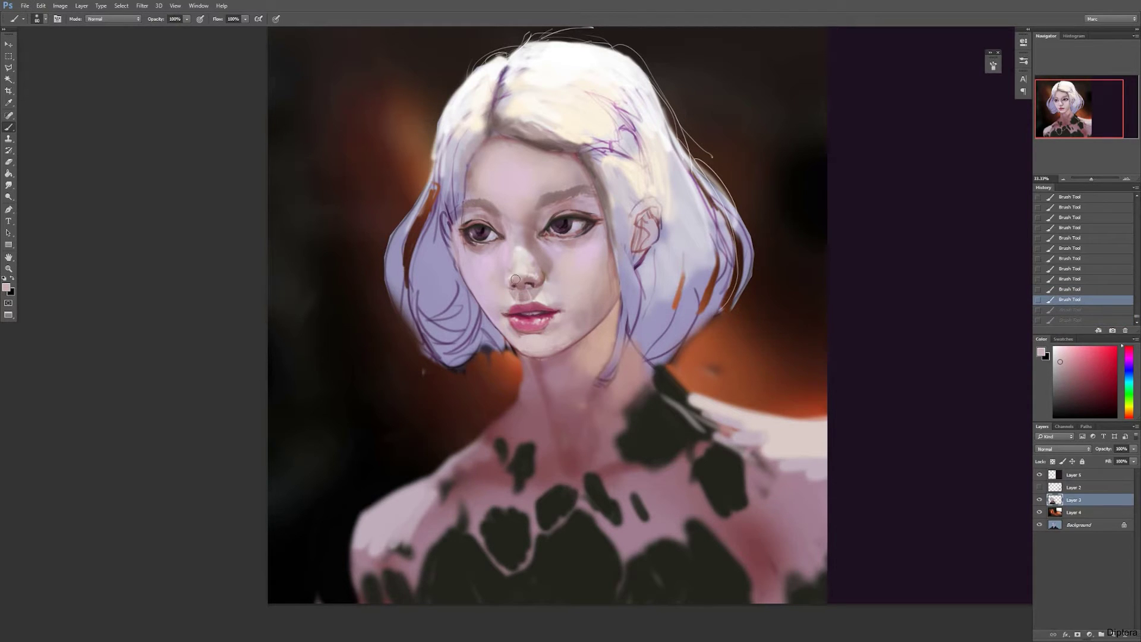
{"action": "left_click_drag", "start_coordinate": [516, 279], "coordinate": [515, 284]}
{"action": "left_click_drag", "start_coordinate": [516, 278], "coordinate": [520, 282]}
{"action": "left_click", "coordinate": [522, 262], "text": "alt"}
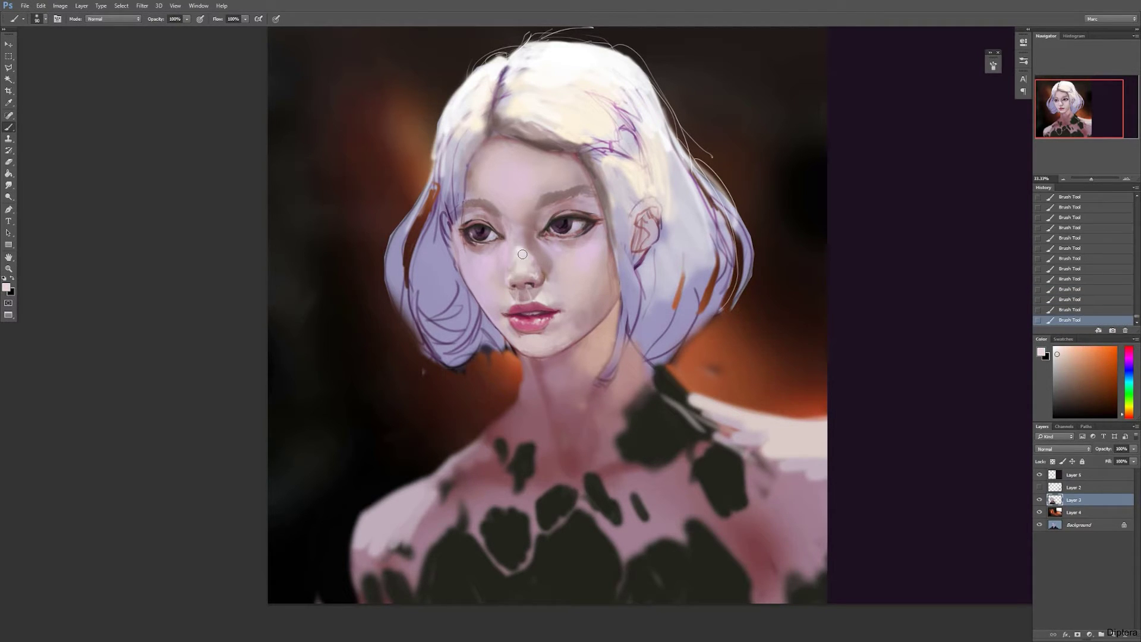
Erase a small spot on the lips and rework the light on the nose bridge with a smaller brush
{"action": "key", "text": "e"}
{"action": "left_click", "coordinate": [521, 316]}
{"action": "key", "text": "b"}
{"action": "left_click_drag", "start_coordinate": [520, 253], "coordinate": [537, 269]}
{"action": "key", "text": "ctrl+z"}
{"action": "key", "text": "bracketleft"}
{"action": "key", "text": "bracketleft"}
{"action": "key", "text": "bracketleft"}
{"action": "key", "text": "bracketleft"}
{"action": "left_click_drag", "start_coordinate": [525, 262], "coordinate": [520, 267]}
{"action": "key", "text": "bracketleft"}
{"action": "left_click", "coordinate": [524, 277], "text": "alt"}
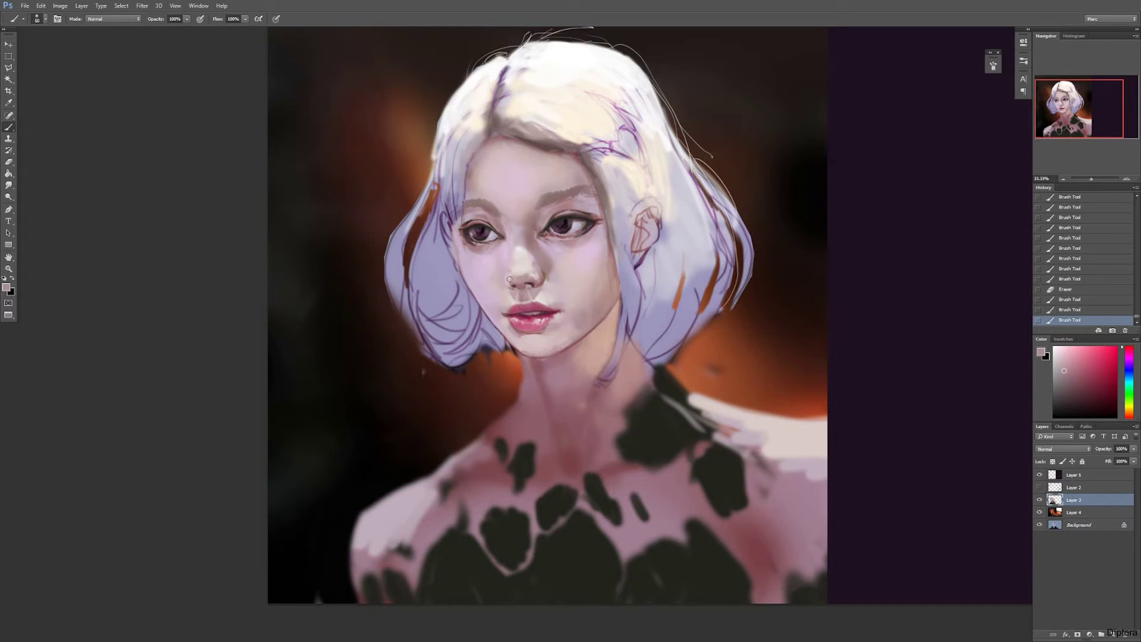
Shape the far side of the nose and its pale tip highlight with sampled tones, toggling the last stroke to compare
{"action": "left_click_drag", "start_coordinate": [509, 280], "coordinate": [516, 268]}
{"action": "left_click", "coordinate": [519, 265], "text": "alt"}
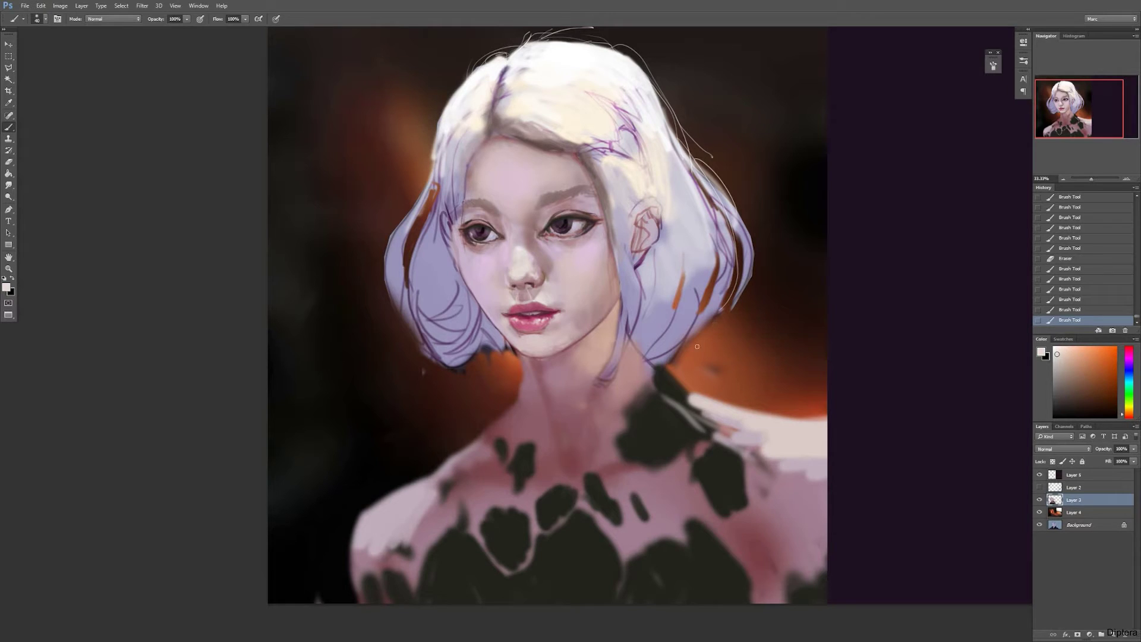
{"action": "left_click_drag", "start_coordinate": [513, 262], "coordinate": [508, 269]}
{"action": "mouse_move", "coordinate": [505, 278]}
{"action": "left_mouse_down"}
{"action": "mouse_move", "coordinate": [510, 238]}
{"action": "mouse_move", "coordinate": [538, 283]}
{"action": "mouse_move", "coordinate": [538, 273]}
{"action": "left_mouse_up"}
{"action": "key", "text": "ctrl+z"}
{"action": "key", "text": "ctrl+z"}
Smooth the near cheek from beside the nose down toward the jaw with a sampled cheek tone
{"action": "left_click", "coordinate": [564, 265], "text": "alt"}
{"action": "left_click_drag", "start_coordinate": [534, 247], "coordinate": [600, 316]}
{"action": "left_click", "coordinate": [528, 267], "text": "alt"}
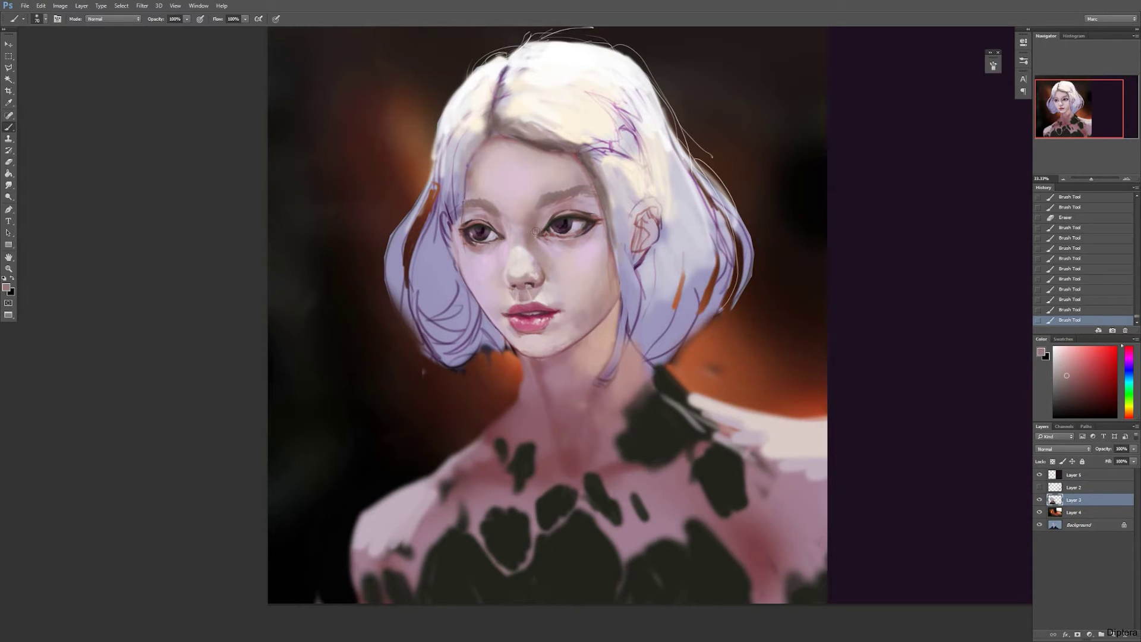
Lighten the skin between the near eye and eyebrow with a sampled cheek tone and a smaller brush
{"action": "left_click", "coordinate": [567, 272], "text": "alt"}
{"action": "key", "text": "["}
{"action": "key", "text": "["}
{"action": "mouse_move", "coordinate": [563, 208]}
{"action": "left_mouse_down"}
{"action": "mouse_move", "coordinate": [582, 203]}
{"action": "mouse_move", "coordinate": [565, 189]}
{"action": "mouse_move", "coordinate": [557, 202]}
{"action": "left_mouse_up"}
Refine the far edge of the face between the eye and the hair with sampled skin tones and a small brush
{"action": "left_click", "coordinate": [604, 241], "text": "alt"}
{"action": "key", "text": "["}
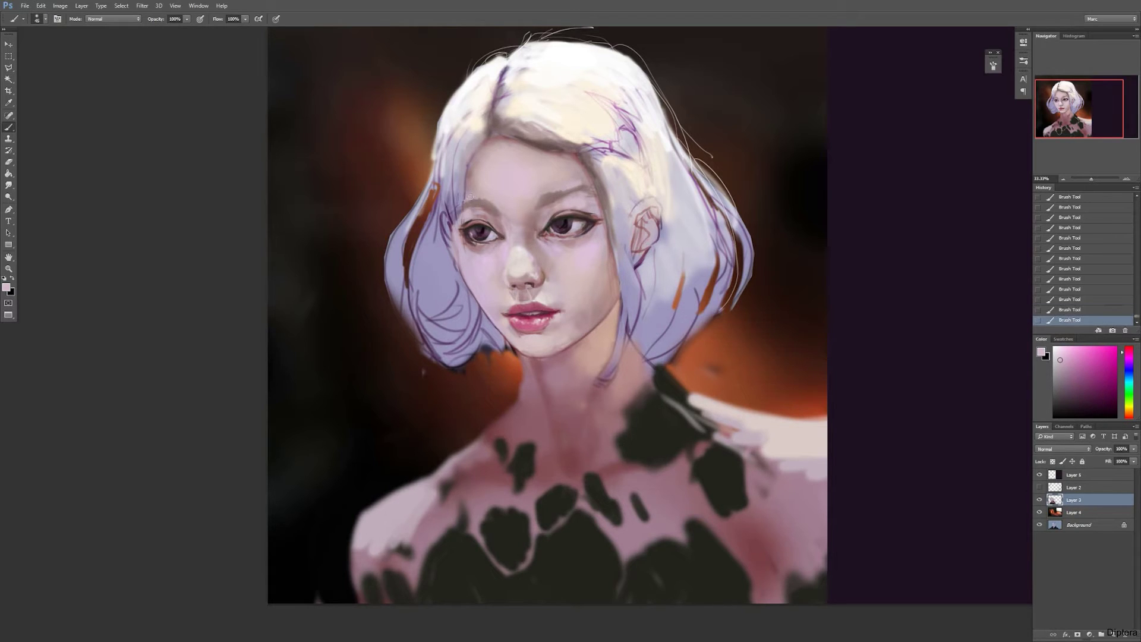
{"action": "left_click", "coordinate": [482, 177], "text": "alt"}
{"action": "key", "text": "bracketright"}
{"action": "key", "text": "bracketright"}
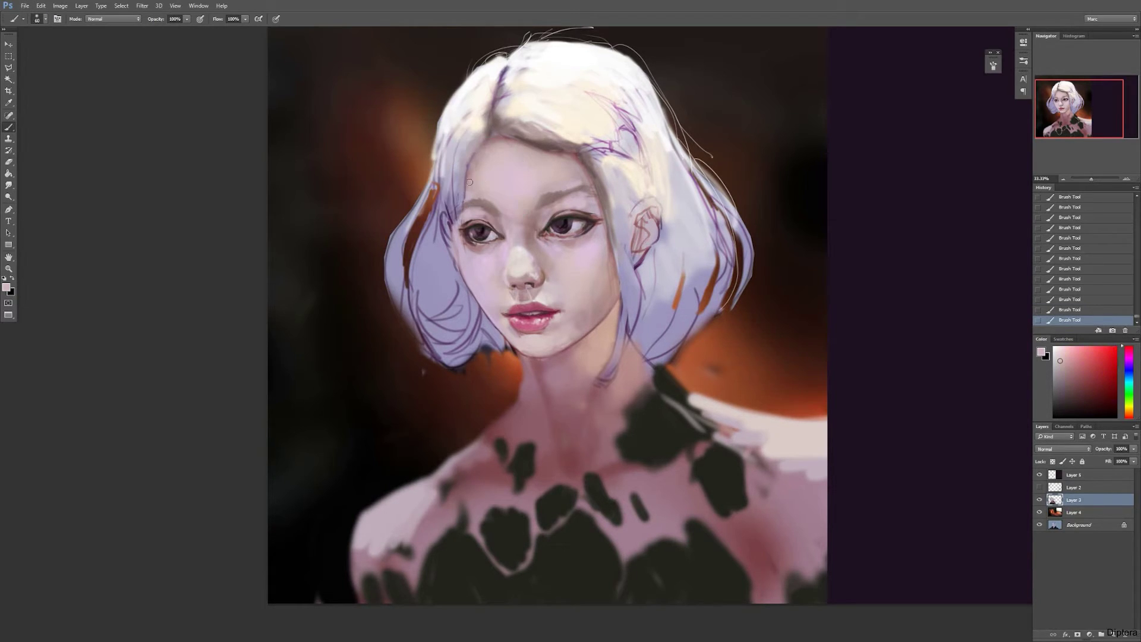
{"action": "left_click", "coordinate": [599, 232], "text": "alt"}
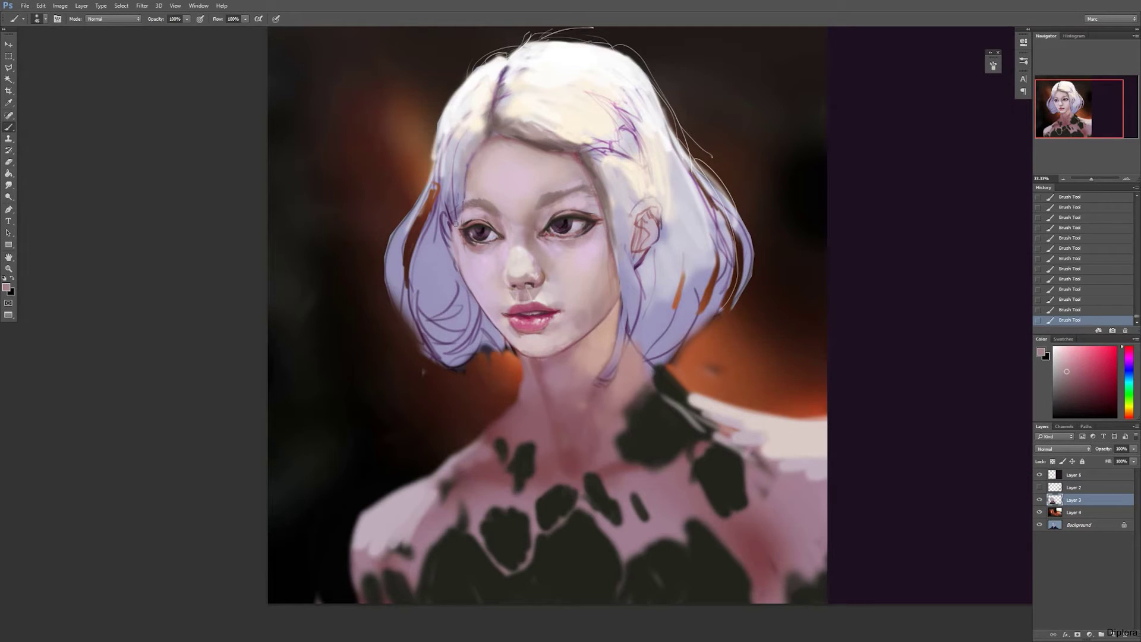
{"action": "key", "text": "bracketleft"}
{"action": "key", "text": "bracketleft"}
{"action": "key", "text": "bracketleft"}
{"action": "key", "text": "bracketleft"}
{"action": "mouse_move", "coordinate": [454, 222]}
{"action": "left_mouse_down"}
{"action": "mouse_move", "coordinate": [466, 284]}
{"action": "mouse_move", "coordinate": [459, 244]}
{"action": "left_mouse_up"}
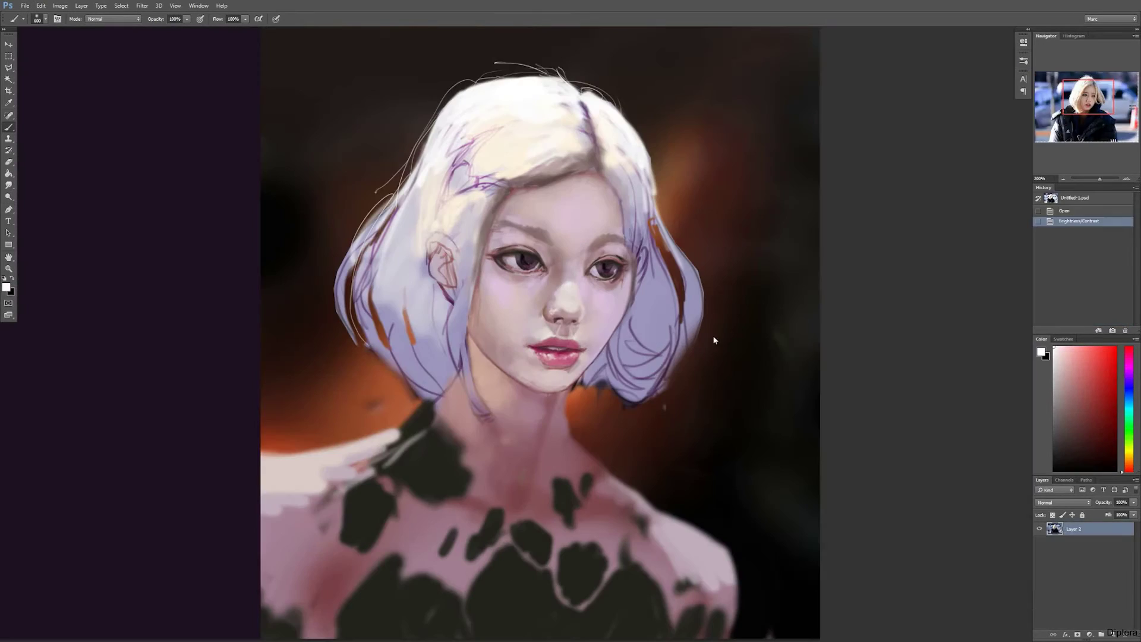
Set the brush to Multiply at a small size, try a dark tone sampled near the far eye along the nose, and undo the strokes
{"action": "left_click_drag", "start_coordinate": [1136, 202], "coordinate": [1136, 326]}
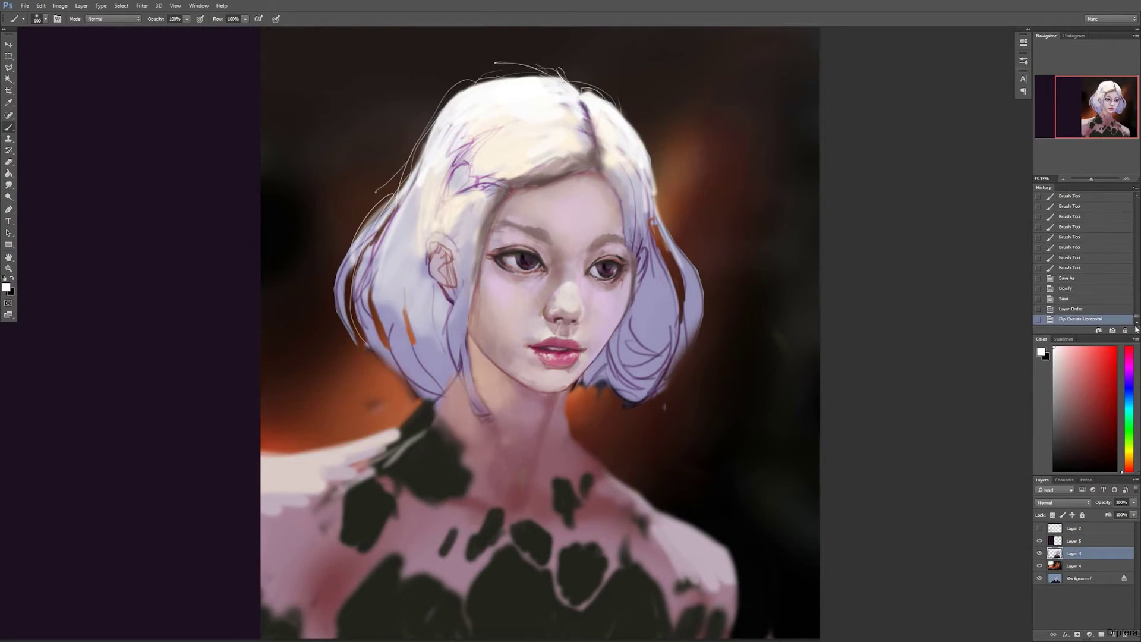
{"action": "left_click", "coordinate": [936, 376]}
{"action": "key", "text": "bracketleft"}
{"action": "key", "text": "bracketleft"}
{"action": "key", "text": "ctrl+plus"}
{"action": "left_click_drag", "start_coordinate": [745, 330], "coordinate": [728, 383]}
{"action": "key", "text": "bracketleft"}
{"action": "key", "text": "bracketleft"}
{"action": "key", "text": "bracketleft"}
{"action": "key", "text": "bracketleft"}
{"action": "key", "text": "bracketleft"}
{"action": "key", "text": "bracketleft"}
{"action": "key", "text": "bracketleft"}
{"action": "key", "text": "bracketleft"}
{"action": "key", "text": "bracketleft"}
{"action": "left_click", "coordinate": [612, 286], "text": "alt"}
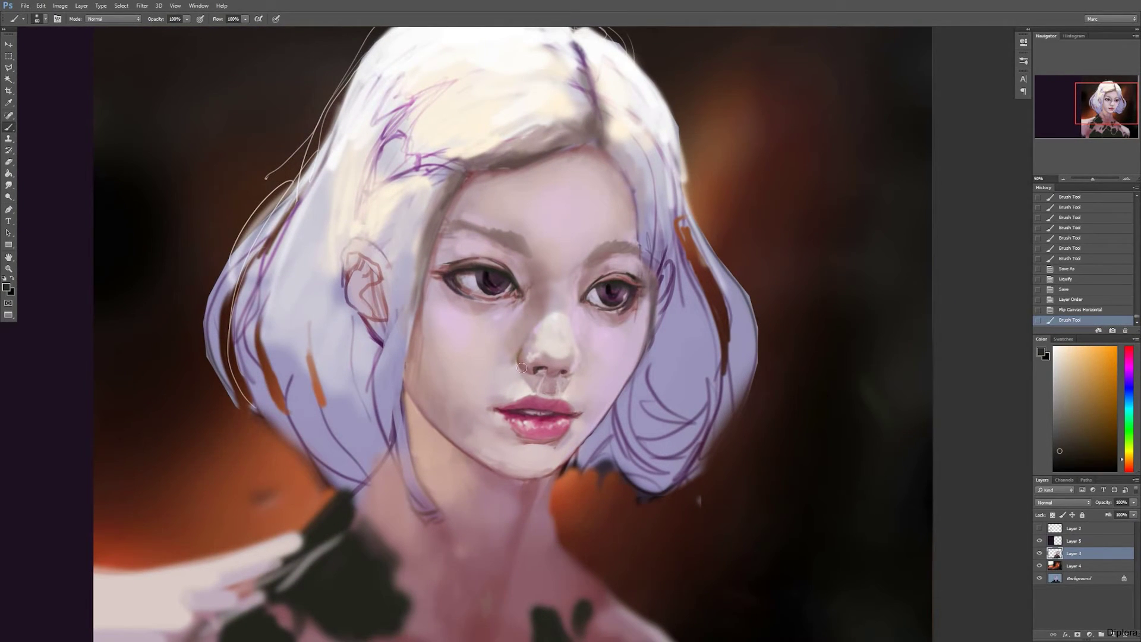
{"action": "left_click", "coordinate": [113, 19]}
{"action": "left_click", "coordinate": [118, 54]}
{"action": "left_click_drag", "start_coordinate": [521, 370], "coordinate": [535, 324]}
{"action": "key", "text": "ctrl+alt+z"}
{"action": "key", "text": "ctrl+alt+z"}
Shade both sides of the nose around the nostrils in Multiply with a reddish tone sampled under the chin
{"action": "left_click", "coordinate": [516, 498], "text": "alt"}
{"action": "key", "text": "bracketleft"}
{"action": "key", "text": "bracketright"}
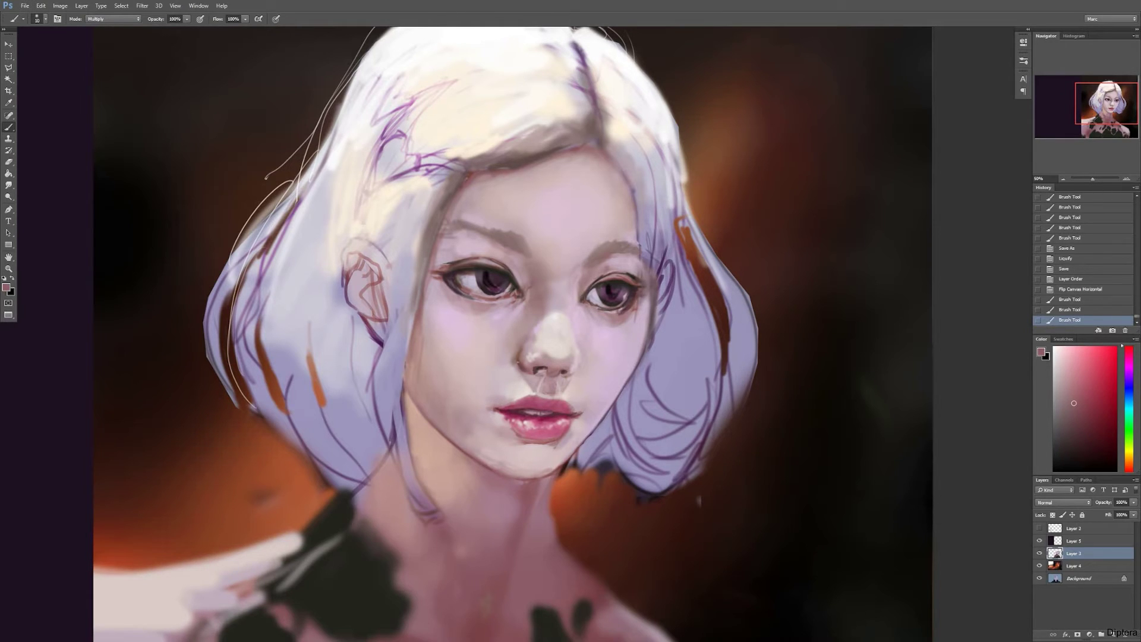
{"action": "key", "text": "bracketright"}
{"action": "key", "text": "bracketright"}
{"action": "key", "text": "bracketright"}
{"action": "key", "text": "bracketright"}
{"action": "key", "text": "bracketright"}
{"action": "key", "text": "bracketright"}
{"action": "key", "text": "bracketright"}
{"action": "key", "text": "bracketright"}
{"action": "key", "text": "bracketright"}
{"action": "mouse_move", "coordinate": [520, 348]}
{"action": "left_mouse_down"}
{"action": "mouse_move", "coordinate": [514, 362]}
{"action": "mouse_move", "coordinate": [515, 347]}
{"action": "left_mouse_up"}
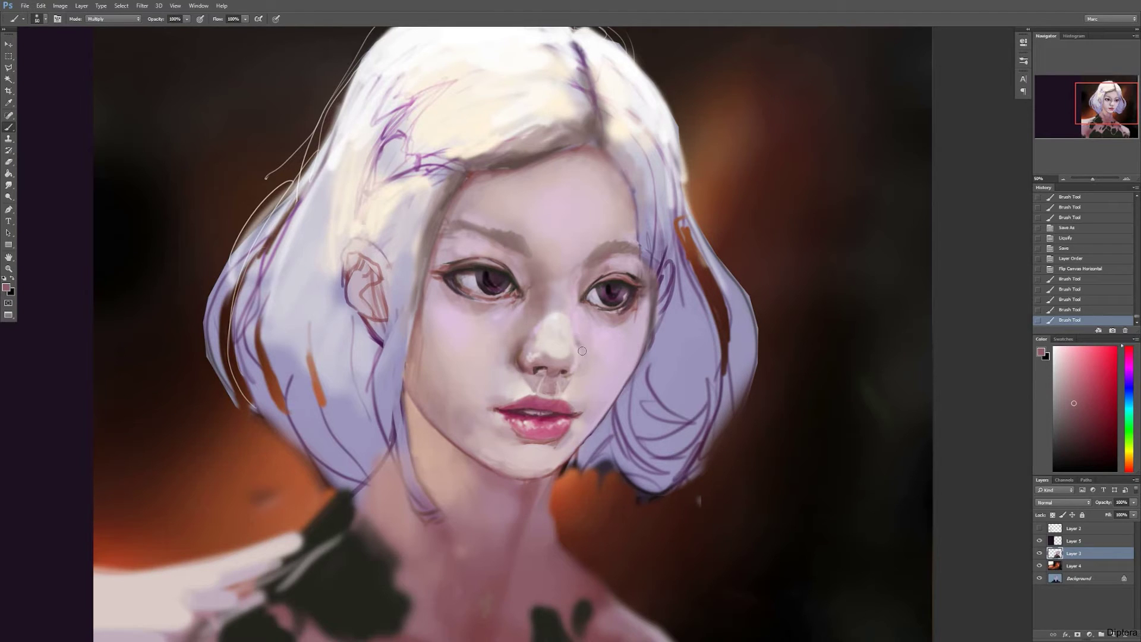
{"action": "left_click_drag", "start_coordinate": [585, 361], "coordinate": [583, 367]}
{"action": "left_click_drag", "start_coordinate": [584, 362], "coordinate": [583, 365]}
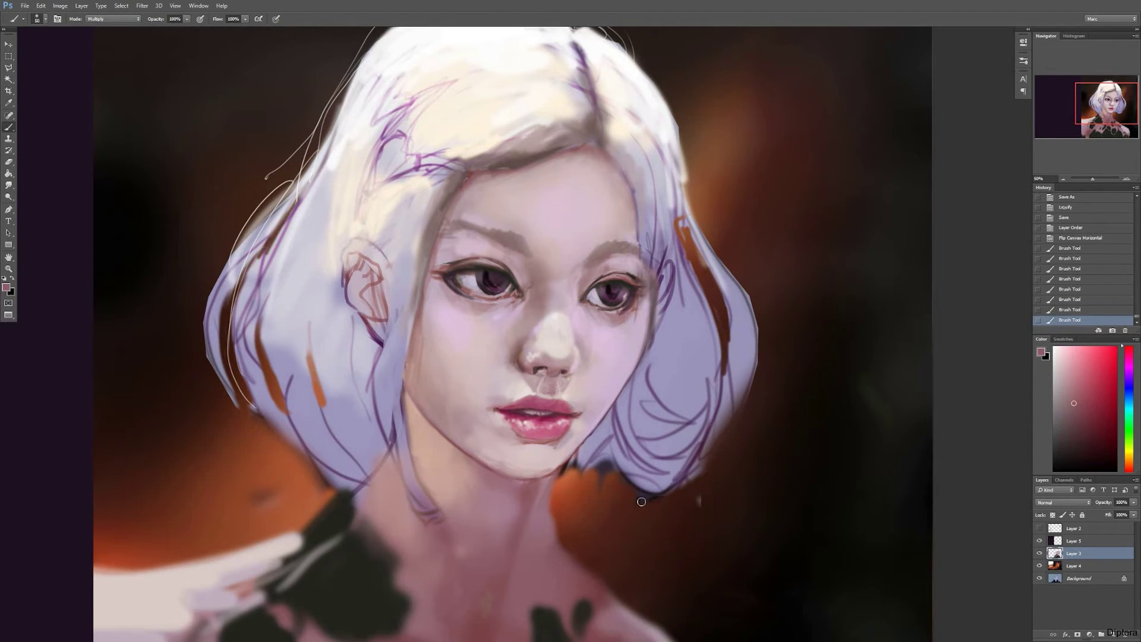
Return the brush to Normal mode and shift the skin tone sampled below the near eye toward a cooler blue-violet
{"action": "left_click", "coordinate": [620, 280], "text": "alt"}
{"action": "left_click", "coordinate": [508, 316], "text": "alt"}
{"action": "left_click", "coordinate": [123, 20]}
{"action": "left_click", "coordinate": [123, 26]}
{"action": "left_click", "coordinate": [6, 288]}
{"action": "left_click", "coordinate": [277, 328]}
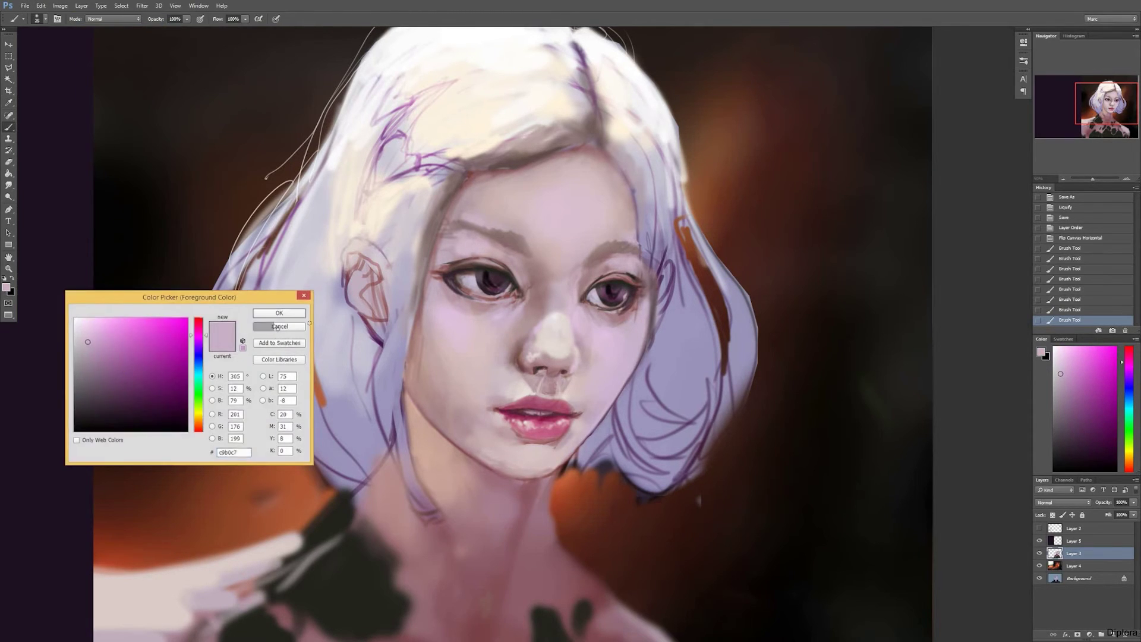
{"action": "left_click", "coordinate": [277, 326]}
{"action": "left_click_drag", "start_coordinate": [1084, 476], "coordinate": [1084, 425]}
{"action": "left_click_drag", "start_coordinate": [1130, 385], "coordinate": [1132, 371]}
Dab the cool tone around the inner corner and underside of the near eye, blending it with a resampled skin tone
{"action": "left_click", "coordinate": [518, 301]}
{"action": "left_click", "coordinate": [523, 302]}
{"action": "key", "text": "ctrl+z"}
{"action": "left_click", "coordinate": [522, 301]}
{"action": "key", "text": "bracketright"}
{"action": "key", "text": "bracketright"}
{"action": "key", "text": "bracketright"}
{"action": "key", "text": "bracketright"}
{"action": "key", "text": "bracketright"}
{"action": "left_click", "coordinate": [516, 308]}
{"action": "left_click", "coordinate": [505, 315]}
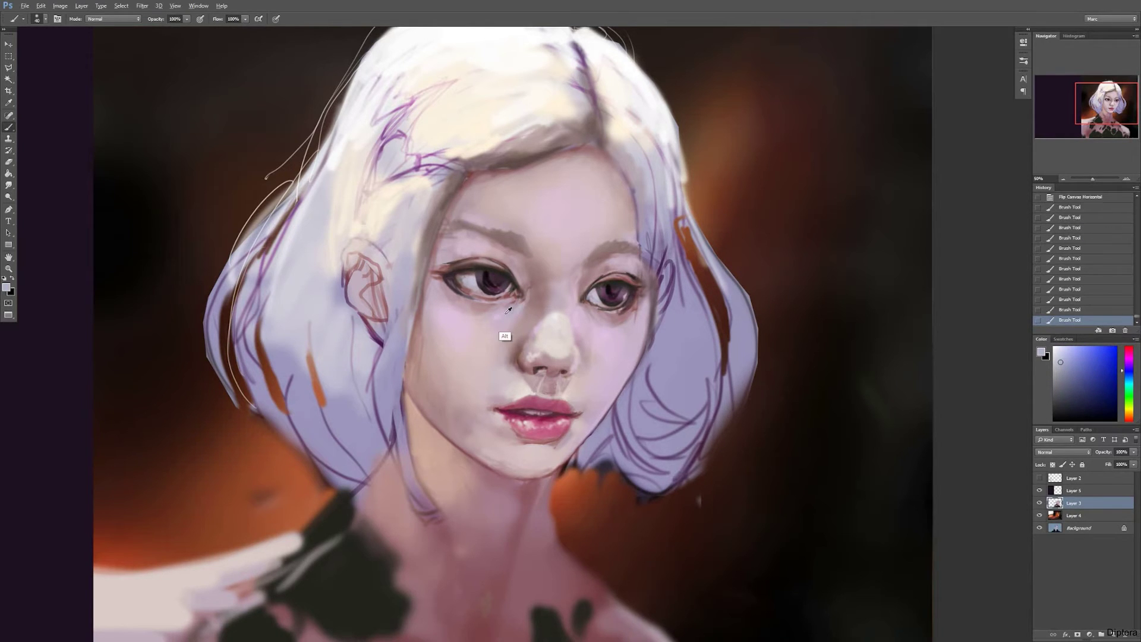
{"action": "left_click", "coordinate": [509, 309], "text": "alt"}
{"action": "key", "text": "bracketleft"}
{"action": "left_click", "coordinate": [526, 301]}
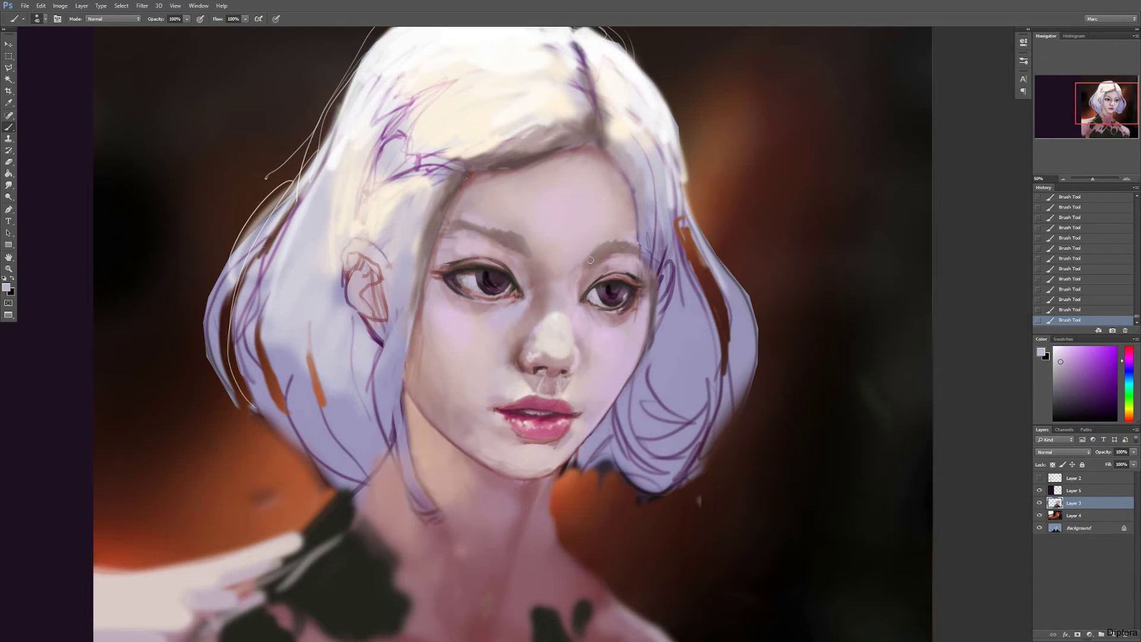
Soften the skin between the eyebrows using tones sampled around the nose bridge and an enlarged brush
{"action": "left_click", "coordinate": [538, 318], "text": "alt"}
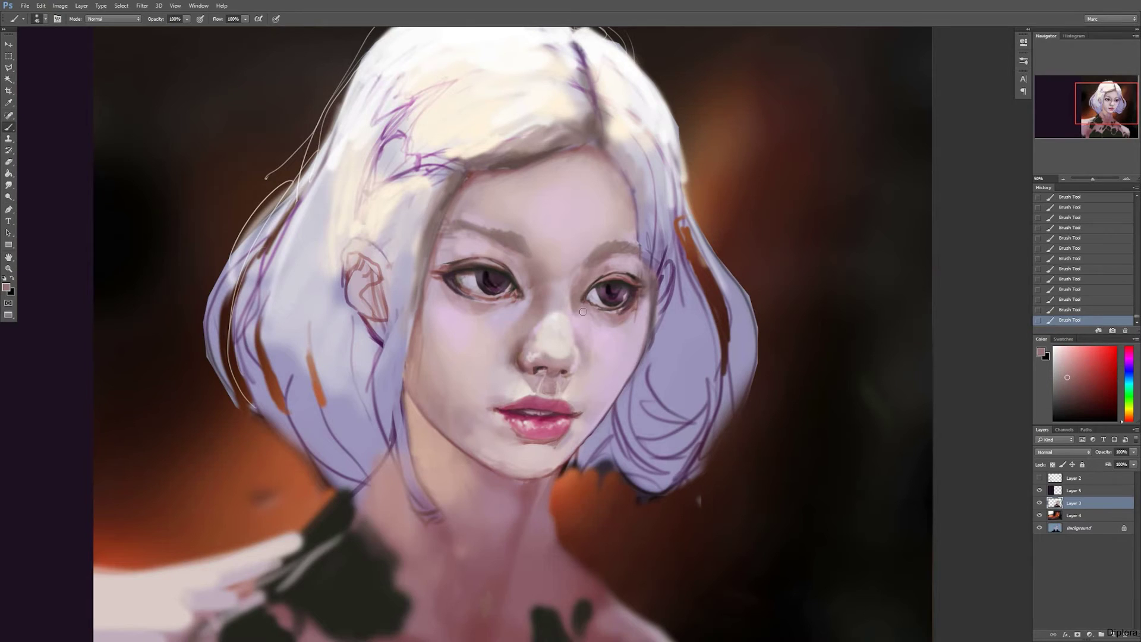
{"action": "left_click", "coordinate": [569, 286], "text": "alt"}
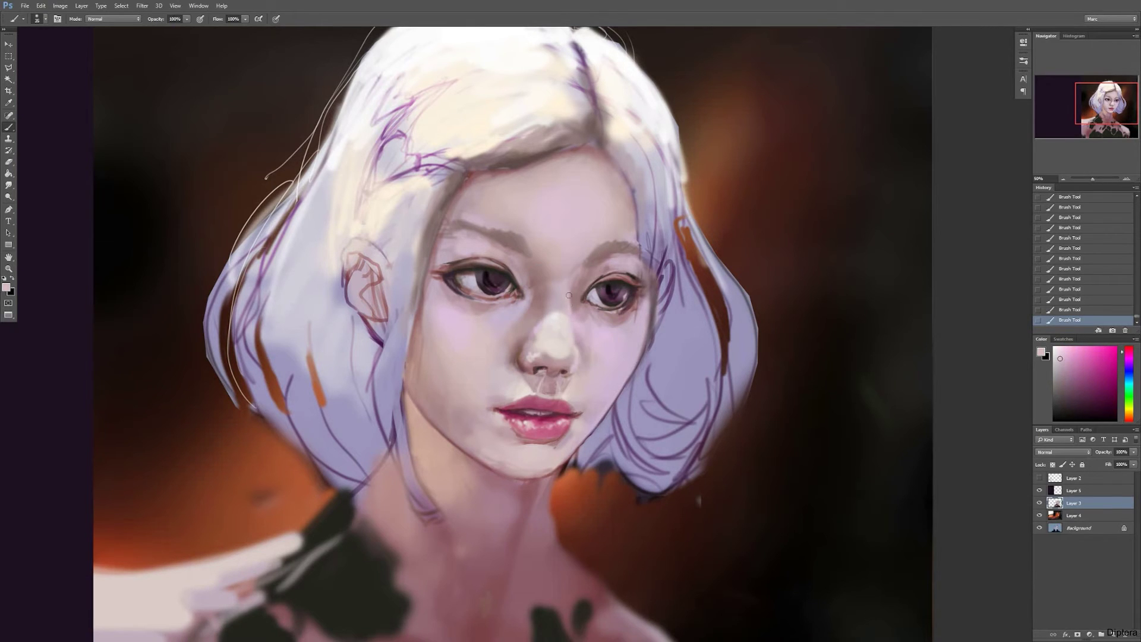
{"action": "key", "text": "bracketright"}
{"action": "left_click", "coordinate": [578, 306], "text": "alt"}
{"action": "key", "text": "bracketright"}
{"action": "key", "text": "bracketright"}
{"action": "key", "text": "bracketright"}
{"action": "key", "text": "bracketright"}
{"action": "key", "text": "bracketright"}
{"action": "key", "text": "bracketright"}
{"action": "key", "text": "bracketright"}
{"action": "left_click_drag", "start_coordinate": [542, 256], "coordinate": [574, 260]}
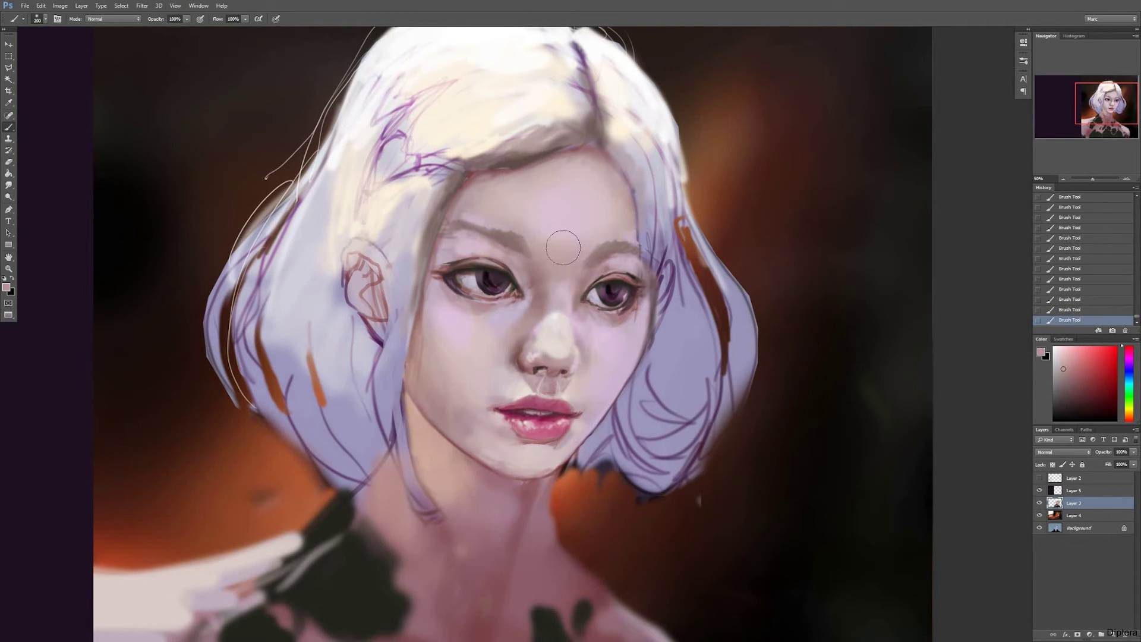
Paint the near temple up to the hairline with a sampled cheek tone and a smaller brush
{"action": "key", "text": "bracketleft"}
{"action": "key", "text": "bracketleft"}
{"action": "key", "text": "bracketleft"}
{"action": "key", "text": "bracketleft"}
{"action": "key", "text": "bracketleft"}
{"action": "key", "text": "bracketleft"}
{"action": "key", "text": "bracketleft"}
{"action": "left_click", "coordinate": [455, 309], "text": "alt"}
{"action": "left_click_drag", "start_coordinate": [441, 228], "coordinate": [457, 190]}
Shade the upper forehead along the hairline in Multiply with a reddish tone sampled near the eye's inner corner and a large brush
{"action": "key", "text": "bracketleft"}
{"action": "key", "text": "bracketleft"}
{"action": "left_click", "coordinate": [113, 18]}
{"action": "left_click", "coordinate": [104, 84]}
{"action": "left_click", "coordinate": [519, 305], "text": "alt"}
{"action": "key", "text": "bracketright"}
{"action": "key", "text": "bracketright"}
{"action": "key", "text": "bracketright"}
{"action": "key", "text": "bracketright"}
{"action": "key", "text": "bracketright"}
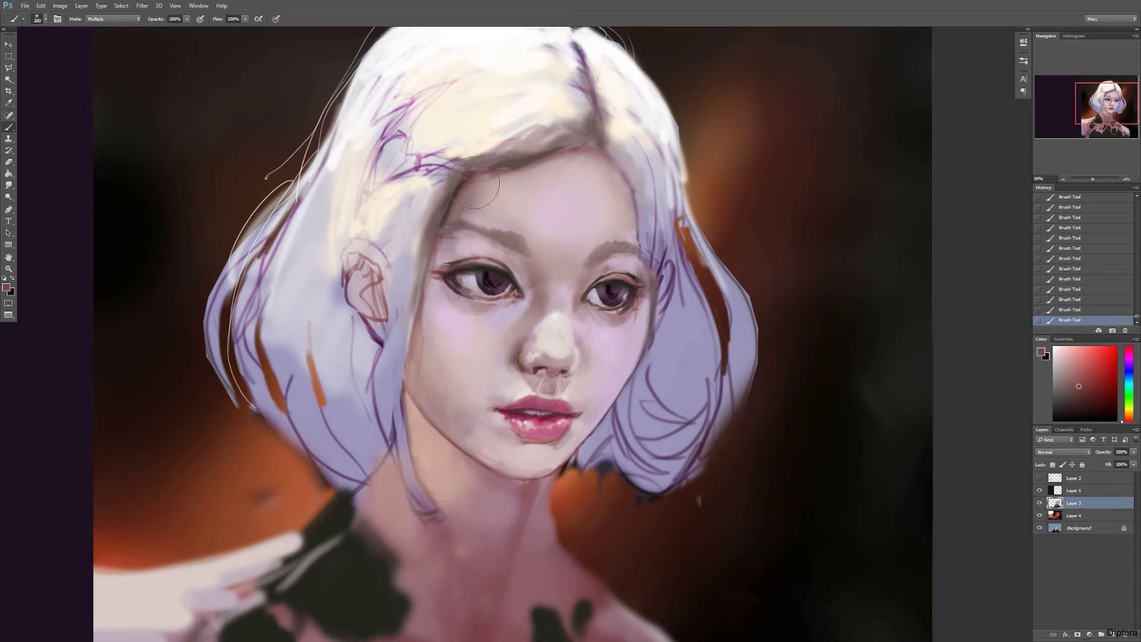
{"action": "left_click_drag", "start_coordinate": [474, 183], "coordinate": [575, 161]}
Darken the near temple by the eyebrow tail and the outer cheek beside the hair with a sampled reddish tone
{"action": "key", "text": "bracketleft"}
{"action": "key", "text": "bracketleft"}
{"action": "key", "text": "bracketleft"}
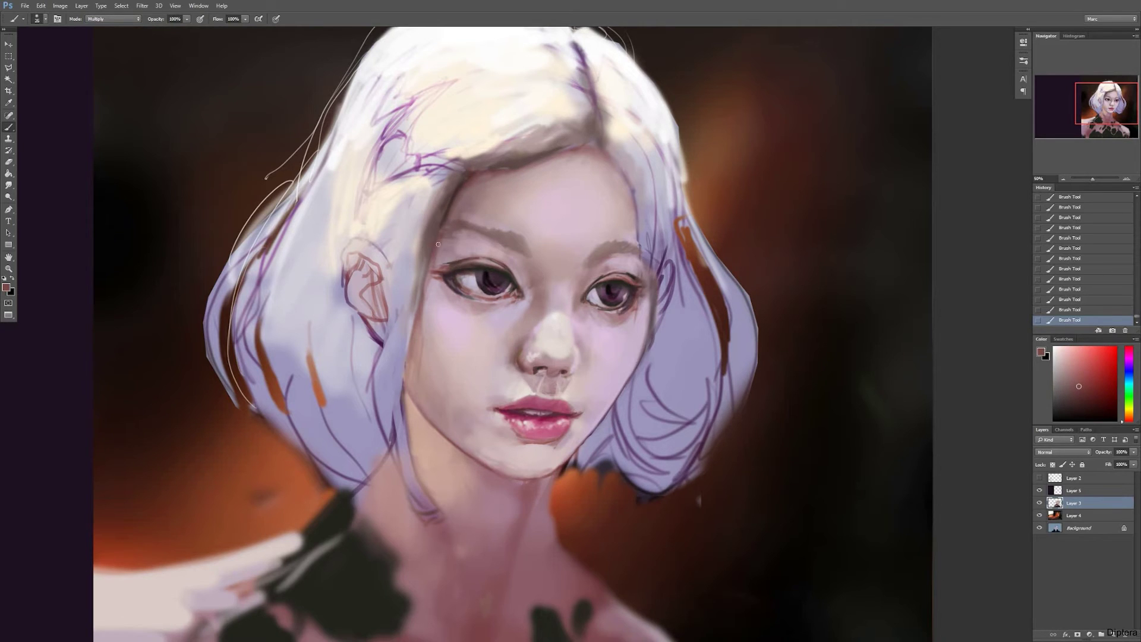
{"action": "left_click", "coordinate": [441, 260], "text": "alt"}
{"action": "left_click_drag", "start_coordinate": [441, 260], "coordinate": [457, 248]}
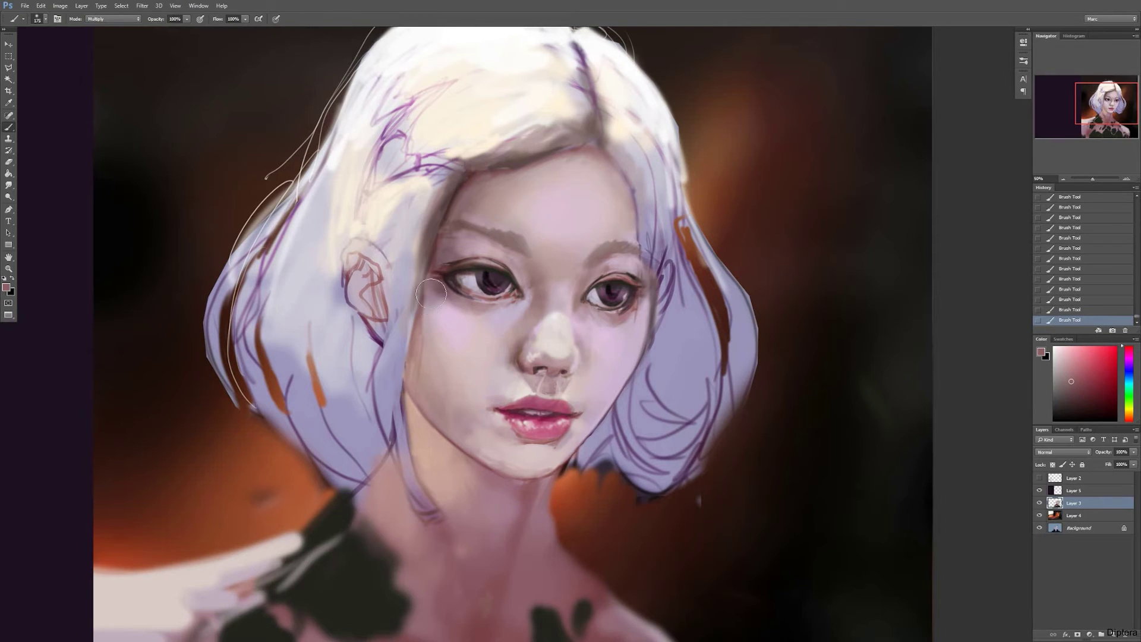
{"action": "mouse_move", "coordinate": [432, 293]}
{"action": "left_mouse_down"}
{"action": "mouse_move", "coordinate": [419, 324]}
{"action": "mouse_move", "coordinate": [418, 357]}
{"action": "left_mouse_up"}
Shade the far edge of the forehead and cheek with progressively smaller Multiply brushes, undoing the overly long cheek stroke
{"action": "key", "text": "bracketleft"}
{"action": "key", "text": "bracketleft"}
{"action": "key", "text": "bracketleft"}
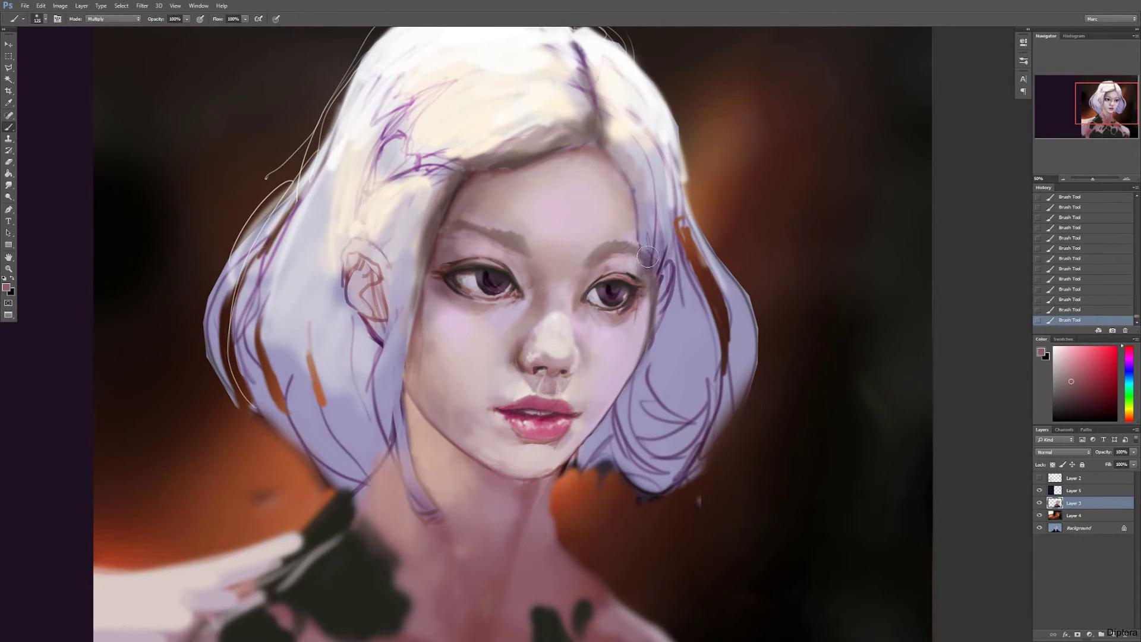
{"action": "left_click_drag", "start_coordinate": [646, 262], "coordinate": [634, 208]}
{"action": "mouse_move", "coordinate": [651, 277]}
{"action": "left_mouse_down"}
{"action": "mouse_move", "coordinate": [643, 341]}
{"action": "mouse_move", "coordinate": [638, 325]}
{"action": "mouse_move", "coordinate": [610, 400]}
{"action": "left_mouse_up"}
{"action": "key", "text": "ctrl+z"}
{"action": "key", "text": "bracketleft"}
{"action": "key", "text": "bracketleft"}
{"action": "key", "text": "bracketleft"}
{"action": "left_click_drag", "start_coordinate": [655, 315], "coordinate": [647, 339]}
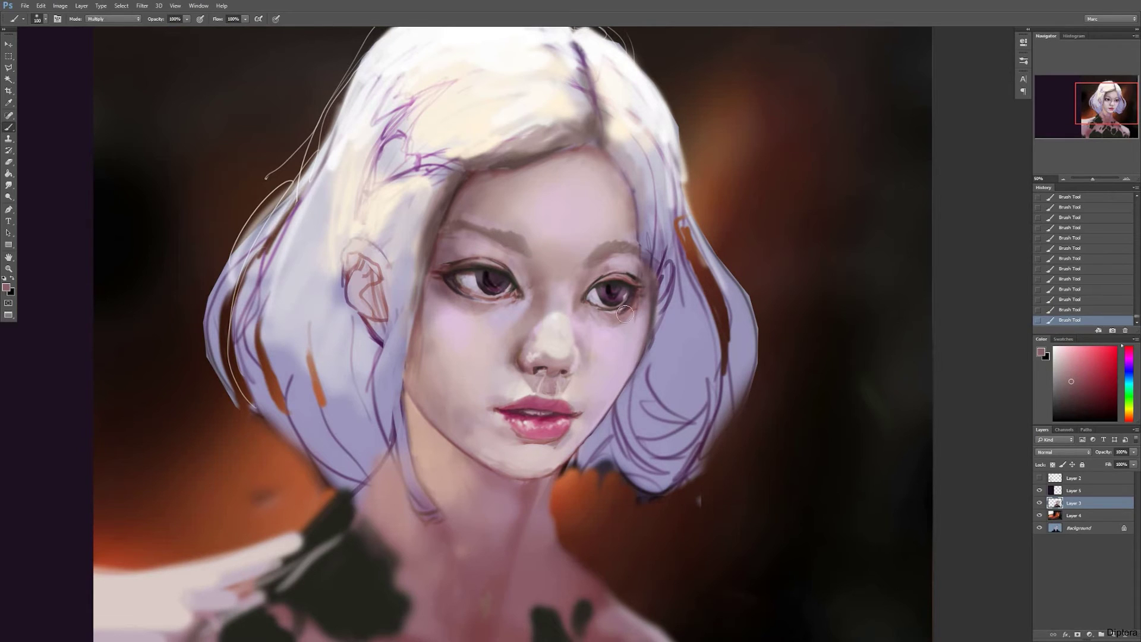
Switch the brush back to Normal and soften the outer half of the near eyebrow with a sampled skin tone
{"action": "left_click", "coordinate": [112, 18]}
{"action": "left_click", "coordinate": [98, 25]}
{"action": "key", "text": "bracketleft"}
{"action": "key", "text": "bracketleft"}
{"action": "key", "text": "bracketleft"}
{"action": "key", "text": "bracketleft"}
{"action": "left_click", "coordinate": [483, 244], "text": "alt"}
{"action": "left_click", "coordinate": [481, 245], "text": "alt"}
{"action": "key", "text": "bracketright"}
{"action": "left_click_drag", "start_coordinate": [469, 248], "coordinate": [474, 236]}
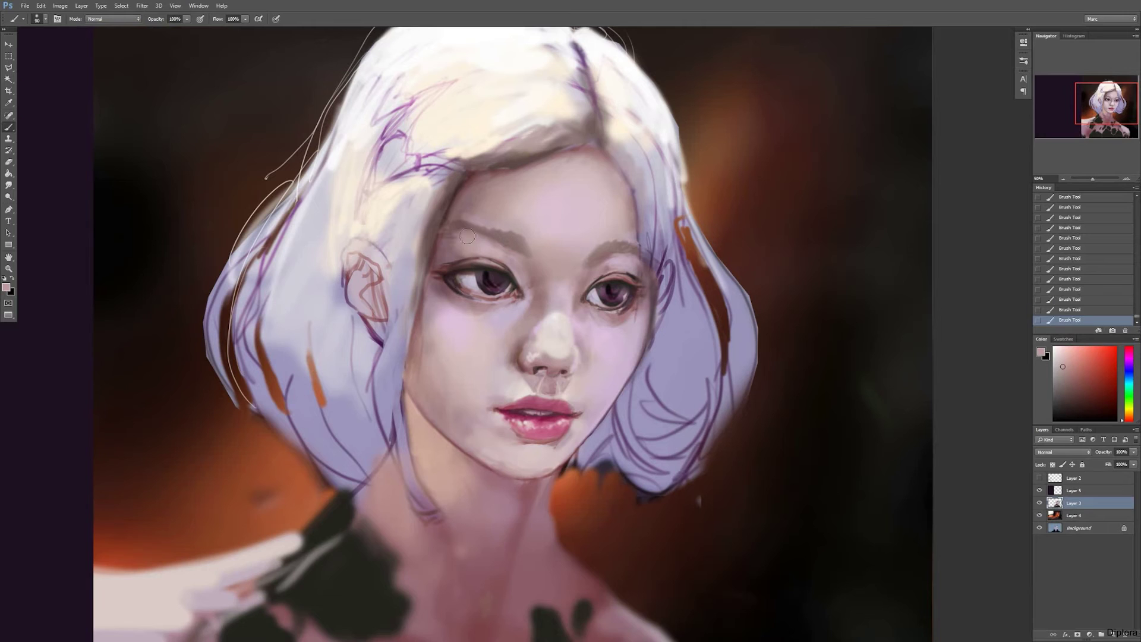
Clean up the lower edge of the near eyebrow's inner half with resampled skin tones and a smaller brush
{"action": "key", "text": "bracketleft"}
{"action": "left_click", "coordinate": [504, 244], "text": "alt"}
{"action": "left_click_drag", "start_coordinate": [499, 249], "coordinate": [499, 245]}
{"action": "key", "text": "bracketleft"}
{"action": "key", "text": "bracketleft"}
{"action": "key", "text": "bracketleft"}
{"action": "left_click", "coordinate": [497, 248], "text": "alt"}
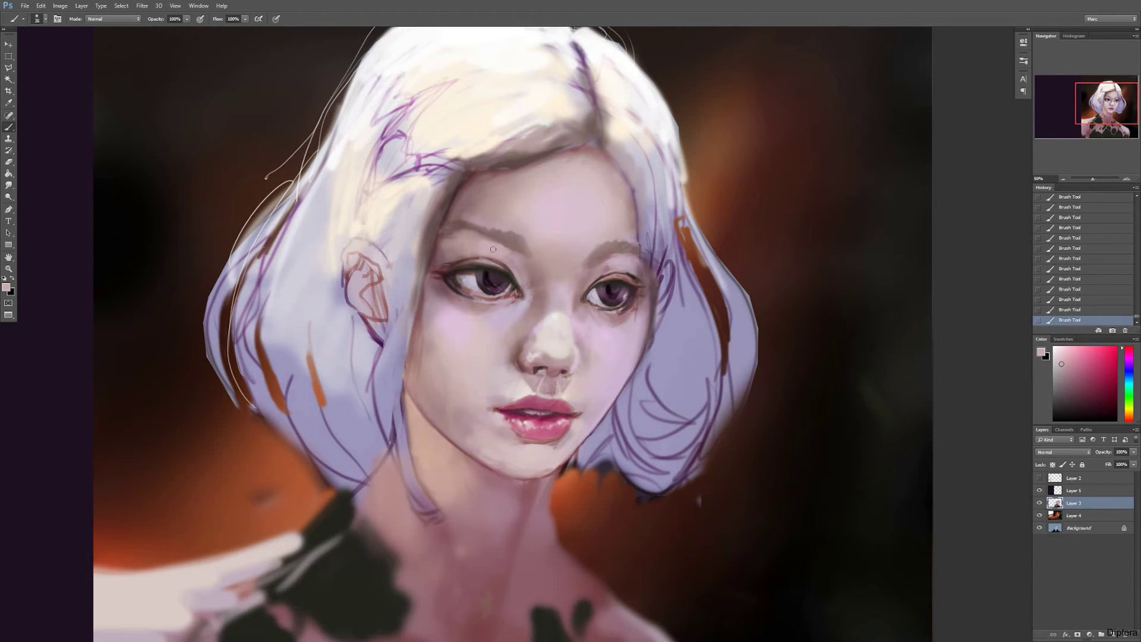
Soften the inner end and underside of the far eyebrow with tones sampled from the surrounding skin
{"action": "left_click", "coordinate": [553, 256], "text": "alt"}
{"action": "key", "text": "bracketright"}
{"action": "key", "text": "bracketright"}
{"action": "key", "text": "bracketright"}
{"action": "left_click", "coordinate": [580, 262], "text": "alt"}
{"action": "left_click_drag", "start_coordinate": [585, 260], "coordinate": [611, 256]}
{"action": "left_click", "coordinate": [614, 268], "text": "alt"}
{"action": "key", "text": "bracketleft"}
{"action": "left_click", "coordinate": [629, 243], "text": "alt"}
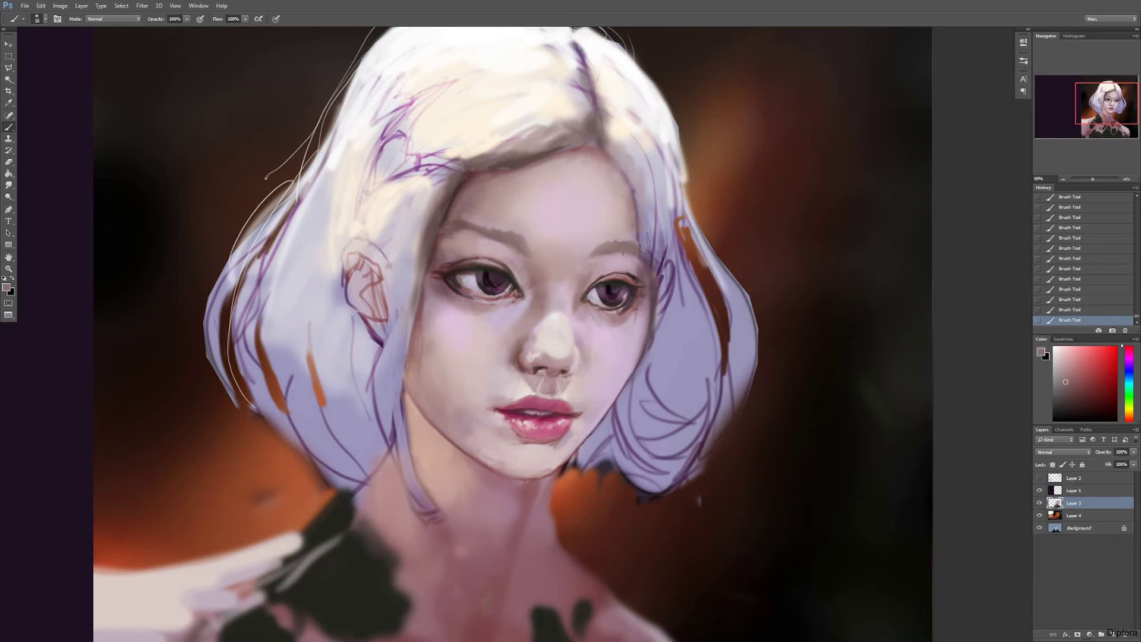
Trim the upper edge of the far eyebrow into a thinner shape with sampled forehead tones
{"action": "left_click", "coordinate": [618, 235], "text": "alt"}
{"action": "key", "text": "bracketright"}
{"action": "left_click", "coordinate": [631, 237], "text": "alt"}
{"action": "left_click_drag", "start_coordinate": [603, 242], "coordinate": [634, 245]}
{"action": "left_click", "coordinate": [624, 249], "text": "alt"}
Paint lavender hair strands down the far side of the face, covering the temple edge and eyebrow tail
{"action": "left_click", "coordinate": [643, 249], "text": "alt"}
{"action": "key", "text": "bracketleft"}
{"action": "key", "text": "bracketleft"}
{"action": "left_click_drag", "start_coordinate": [641, 226], "coordinate": [643, 310]}
{"action": "mouse_move", "coordinate": [646, 238]}
{"action": "left_mouse_down"}
{"action": "mouse_move", "coordinate": [658, 368]}
{"action": "mouse_move", "coordinate": [661, 248]}
{"action": "mouse_move", "coordinate": [647, 320]}
{"action": "left_mouse_up"}
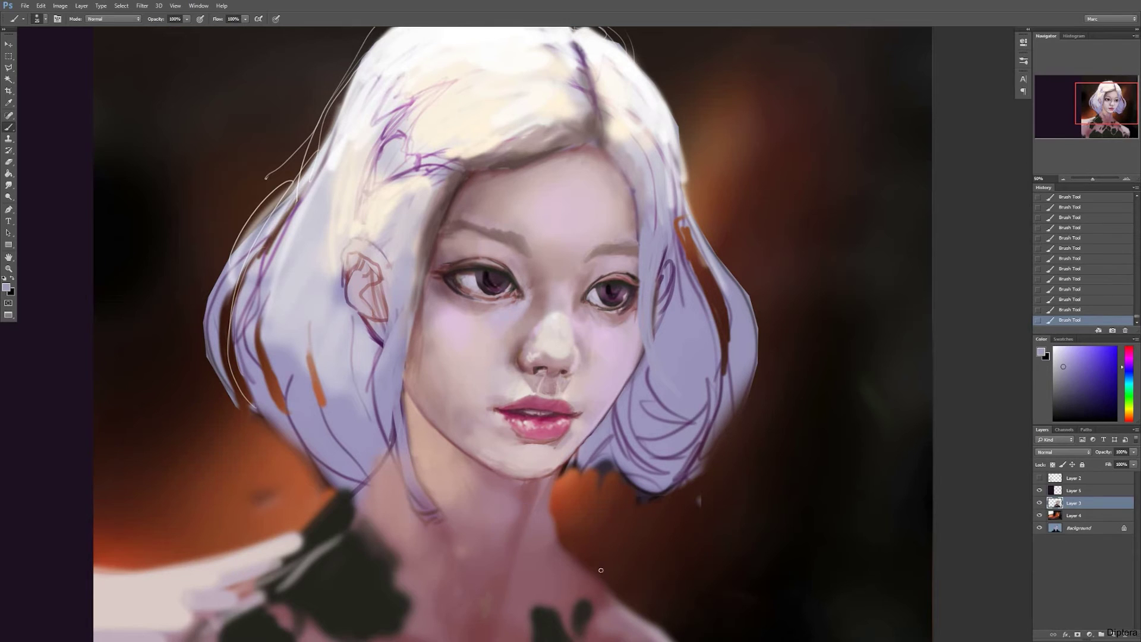
Shade the far cheek below the outer eye corner with a larger brush in a dark tone sampled beside the eye
{"action": "left_click", "coordinate": [641, 284], "text": "alt"}
{"action": "key", "text": "bracketright"}
{"action": "key", "text": "bracketright"}
{"action": "key", "text": "bracketright"}
{"action": "key", "text": "bracketright"}
{"action": "key", "text": "bracketright"}
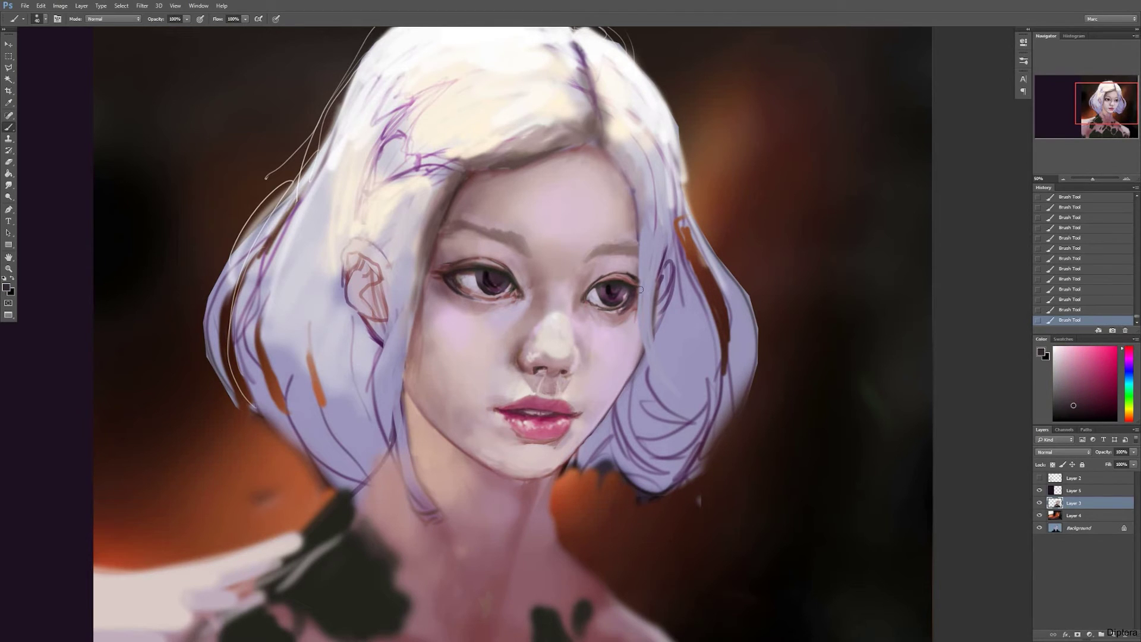
{"action": "key", "text": "bracketright"}
{"action": "mouse_move", "coordinate": [628, 319]}
{"action": "left_mouse_down"}
{"action": "mouse_move", "coordinate": [627, 381]}
{"action": "mouse_move", "coordinate": [634, 359]}
{"action": "left_mouse_up"}
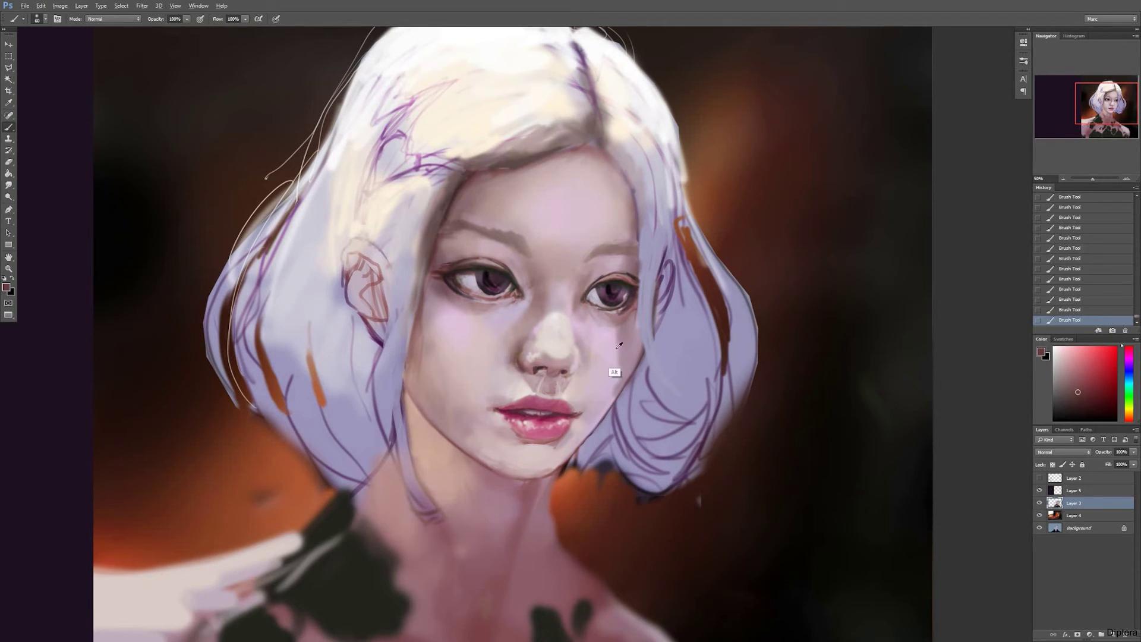
Repaint the hair edge beside the far eye and cheek with a smaller brush in sampled lavender
{"action": "key", "text": "bracketleft"}
{"action": "key", "text": "bracketleft"}
{"action": "key", "text": "bracketleft"}
{"action": "key", "text": "bracketleft"}
{"action": "key", "text": "bracketleft"}
{"action": "key", "text": "bracketleft"}
{"action": "left_click", "coordinate": [640, 345], "text": "alt"}
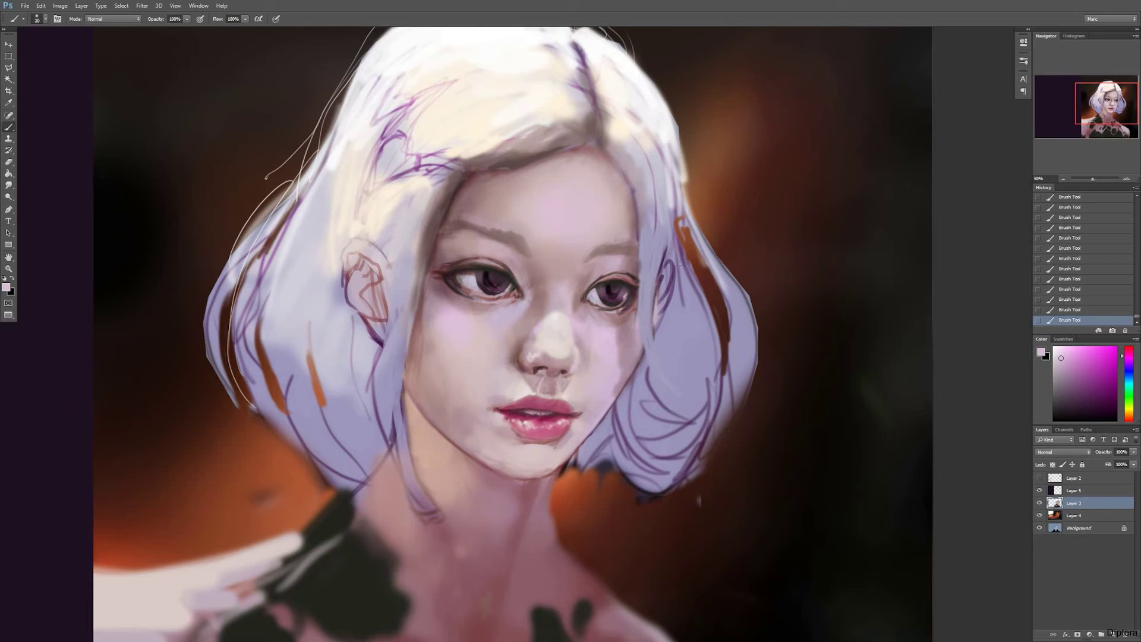
{"action": "left_click", "coordinate": [669, 297], "text": "alt"}
{"action": "left_click_drag", "start_coordinate": [669, 297], "coordinate": [657, 328]}
{"action": "mouse_move", "coordinate": [669, 299]}
{"action": "left_mouse_down"}
{"action": "mouse_move", "coordinate": [671, 264]}
{"action": "mouse_move", "coordinate": [659, 311]}
{"action": "left_mouse_up"}
Erase a wider gap between the far-side hair and its thin outer lock
{"action": "key", "text": "e"}
{"action": "mouse_move", "coordinate": [689, 264]}
{"action": "left_mouse_down"}
{"action": "mouse_move", "coordinate": [716, 356]}
{"action": "mouse_move", "coordinate": [748, 333]}
{"action": "mouse_move", "coordinate": [734, 261]}
{"action": "left_mouse_up"}
{"action": "key", "text": "b"}
{"action": "key", "text": "ctrl+minus"}
{"action": "left_click_drag", "start_coordinate": [715, 398], "coordinate": [716, 395]}
{"action": "key", "text": "bracketright"}
{"action": "key", "text": "bracketright"}
{"action": "key", "text": "bracketright"}
{"action": "left_click", "coordinate": [679, 320], "text": "alt"}
{"action": "mouse_move", "coordinate": [689, 276]}
{"action": "left_mouse_down"}
{"action": "mouse_move", "coordinate": [605, 406]}
{"action": "mouse_move", "coordinate": [598, 389]}
{"action": "mouse_move", "coordinate": [604, 409]}
{"action": "left_mouse_up"}
{"action": "key", "text": "ctrl+z"}
{"action": "left_click", "coordinate": [689, 291], "text": "alt"}
{"action": "key", "text": "ctrl+z"}
{"action": "key", "text": "bracketright"}
{"action": "key", "text": "bracketright"}
{"action": "key", "text": "ctrl+z"}
{"action": "mouse_move", "coordinate": [667, 324]}
{"action": "left_mouse_down"}
{"action": "mouse_move", "coordinate": [672, 402]}
{"action": "mouse_move", "coordinate": [664, 374]}
{"action": "mouse_move", "coordinate": [623, 389]}
{"action": "mouse_move", "coordinate": [638, 435]}
{"action": "left_mouse_up"}
{"action": "left_click_drag", "start_coordinate": [610, 356], "coordinate": [600, 394]}
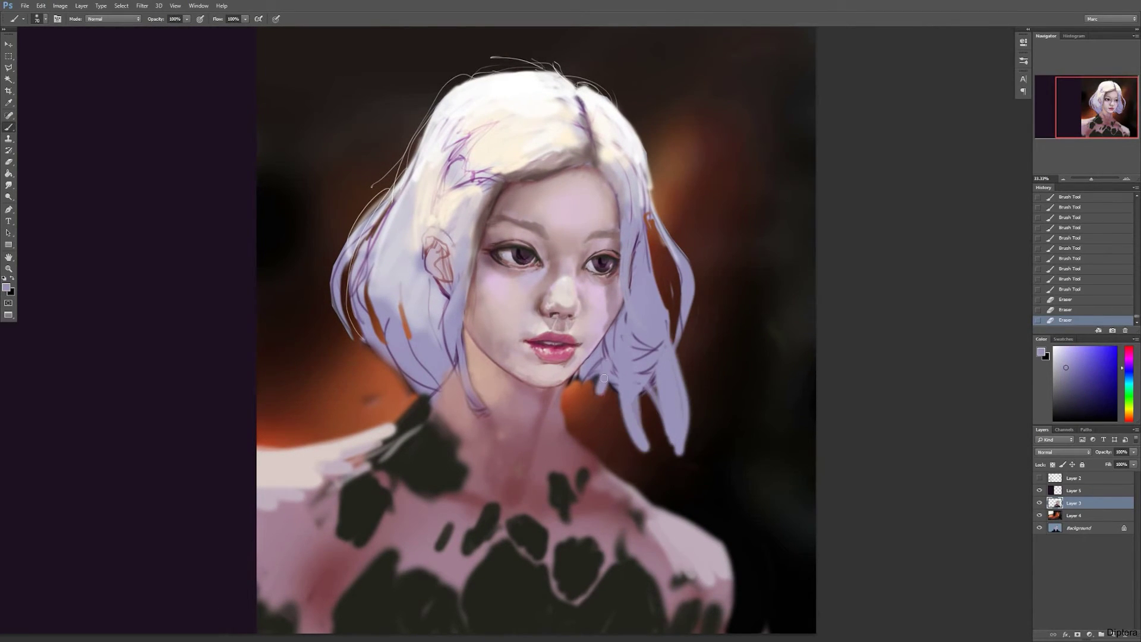
{"action": "key", "text": "ctrl+alt+z"}
{"action": "key", "text": "ctrl+alt+z"}
{"action": "key", "text": "bracketright"}
{"action": "mouse_move", "coordinate": [661, 337]}
{"action": "left_mouse_down"}
{"action": "mouse_move", "coordinate": [658, 414]}
{"action": "mouse_move", "coordinate": [630, 485]}
{"action": "left_mouse_up"}
{"action": "mouse_move", "coordinate": [633, 463]}
{"action": "left_mouse_down"}
{"action": "mouse_move", "coordinate": [600, 381]}
{"action": "mouse_move", "coordinate": [628, 426]}
{"action": "left_mouse_up"}
{"action": "key", "text": "ctrl+z"}
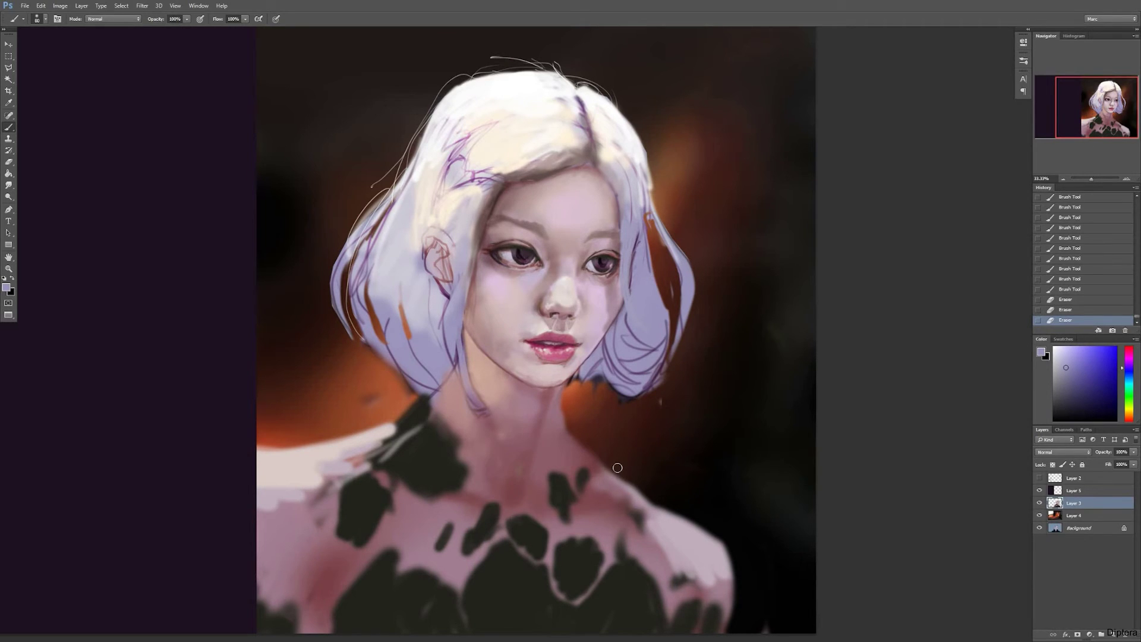
Brush the near-side hair below the ear with a sampled pale lavender and a greyer colour mix
{"action": "left_click", "coordinate": [424, 303], "text": "alt"}
{"action": "key", "text": "bracketright"}
{"action": "left_click_drag", "start_coordinate": [427, 313], "coordinate": [435, 389]}
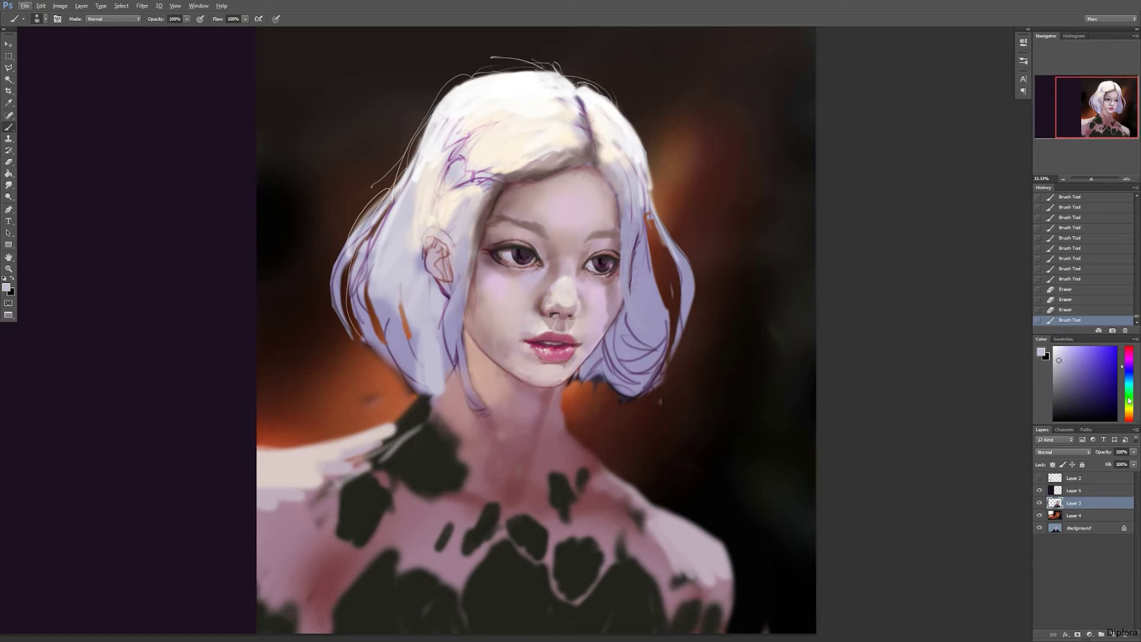
{"action": "left_click", "coordinate": [1129, 415]}
{"action": "left_click", "coordinate": [1057, 374]}
{"action": "left_click_drag", "start_coordinate": [435, 317], "coordinate": [432, 377]}
Cover the near-side hair from the temple to the tips with broad grey-lavender strokes sampled from the hair
{"action": "left_click", "coordinate": [457, 316], "text": "alt"}
{"action": "mouse_move", "coordinate": [418, 310]}
{"action": "left_mouse_down"}
{"action": "mouse_move", "coordinate": [449, 309]}
{"action": "mouse_move", "coordinate": [475, 187]}
{"action": "left_mouse_up"}
{"action": "key", "text": "bracketright"}
{"action": "key", "text": "bracketright"}
{"action": "key", "text": "bracketright"}
{"action": "mouse_move", "coordinate": [383, 223]}
{"action": "left_mouse_down"}
{"action": "mouse_move", "coordinate": [372, 345]}
{"action": "mouse_move", "coordinate": [437, 427]}
{"action": "left_mouse_up"}
Extend the near-side hair tips toward the shoulder with a smaller brush, undoing the misplaced long outer strands
{"action": "key", "text": "bracketleft"}
{"action": "key", "text": "bracketleft"}
{"action": "key", "text": "bracketleft"}
{"action": "key", "text": "bracketleft"}
{"action": "left_click_drag", "start_coordinate": [426, 382], "coordinate": [432, 422]}
{"action": "left_click_drag", "start_coordinate": [438, 378], "coordinate": [449, 455]}
{"action": "left_click_drag", "start_coordinate": [356, 309], "coordinate": [344, 416]}
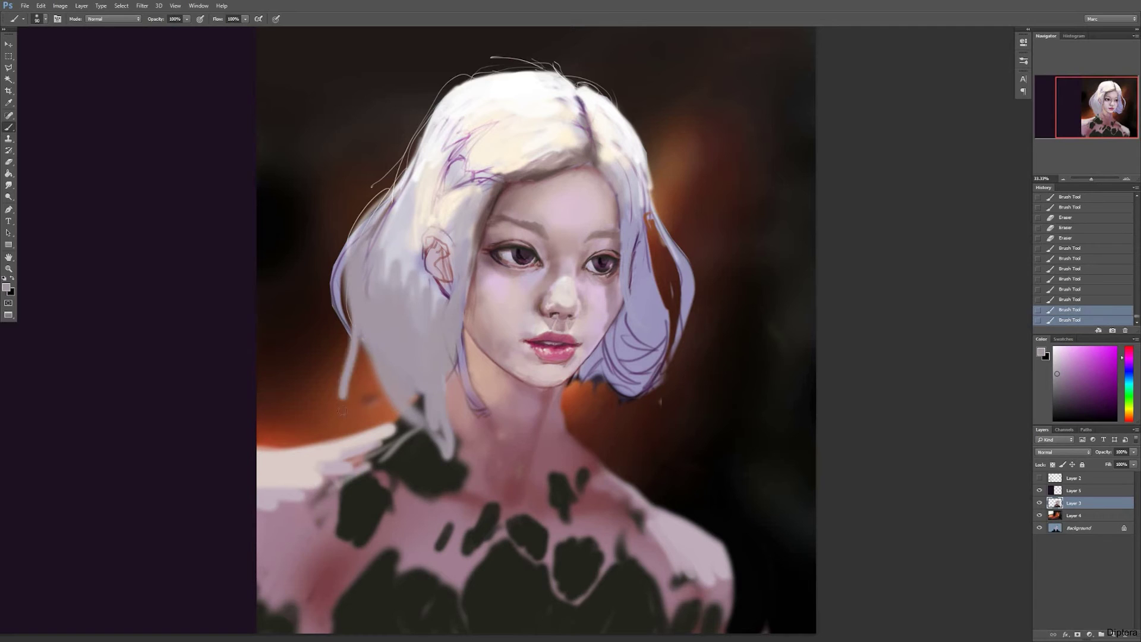
{"action": "left_click_drag", "start_coordinate": [350, 273], "coordinate": [408, 521]}
{"action": "key", "text": "ctrl+alt+z"}
{"action": "key", "text": "ctrl+alt+z"}
{"action": "left_click_drag", "start_coordinate": [410, 404], "coordinate": [406, 408]}
Erase the rounded outer bulge of the near-side hair and the stray tips below it with a larger eraser
{"action": "key", "text": "e"}
{"action": "mouse_move", "coordinate": [398, 164]}
{"action": "left_mouse_down"}
{"action": "mouse_move", "coordinate": [364, 324]}
{"action": "mouse_move", "coordinate": [347, 285]}
{"action": "mouse_move", "coordinate": [358, 370]}
{"action": "left_mouse_up"}
{"action": "key", "text": "bracketright"}
{"action": "key", "text": "bracketright"}
{"action": "key", "text": "bracketright"}
{"action": "key", "text": "bracketright"}
{"action": "key", "text": "bracketright"}
{"action": "key", "text": "bracketright"}
{"action": "key", "text": "bracketright"}
{"action": "key", "text": "bracketright"}
{"action": "key", "text": "bracketright"}
{"action": "key", "text": "bracketright"}
{"action": "left_click_drag", "start_coordinate": [370, 441], "coordinate": [365, 492]}
Paint straighter strands from the near side of the crown down past the ear with sampled pale hair tones
{"action": "key", "text": "b"}
{"action": "left_click", "coordinate": [419, 136], "text": "alt"}
{"action": "mouse_move", "coordinate": [418, 149]}
{"action": "left_mouse_down"}
{"action": "mouse_move", "coordinate": [397, 261]}
{"action": "mouse_move", "coordinate": [399, 251]}
{"action": "left_mouse_up"}
{"action": "left_click", "coordinate": [423, 177], "text": "alt"}
{"action": "left_click", "coordinate": [416, 283], "text": "alt"}
{"action": "left_click_drag", "start_coordinate": [406, 242], "coordinate": [397, 387]}
{"action": "left_click", "coordinate": [413, 297], "text": "alt"}
{"action": "left_click_drag", "start_coordinate": [406, 279], "coordinate": [395, 399]}
Lengthen the near-side hair onto the shoulder with long falling strands in a sampled lavender
{"action": "left_click", "coordinate": [406, 280], "text": "alt"}
{"action": "mouse_move", "coordinate": [395, 250]}
{"action": "left_mouse_down"}
{"action": "mouse_move", "coordinate": [388, 339]}
{"action": "mouse_move", "coordinate": [367, 380]}
{"action": "left_mouse_up"}
{"action": "mouse_move", "coordinate": [391, 263]}
{"action": "left_mouse_down"}
{"action": "mouse_move", "coordinate": [362, 353]}
{"action": "mouse_move", "coordinate": [370, 415]}
{"action": "left_mouse_up"}
{"action": "left_click_drag", "start_coordinate": [386, 290], "coordinate": [386, 458]}
{"action": "left_click_drag", "start_coordinate": [419, 357], "coordinate": [380, 469]}
{"action": "key", "text": "bracketright"}
{"action": "key", "text": "bracketright"}
{"action": "mouse_move", "coordinate": [370, 428]}
{"action": "left_mouse_down"}
{"action": "mouse_move", "coordinate": [342, 497]}
{"action": "mouse_move", "coordinate": [362, 519]}
{"action": "left_mouse_up"}
Lengthen the far-side hair down beside the neck to the shoulder with grey-lavender sampled from the near side
{"action": "left_click", "coordinate": [634, 346], "text": "alt"}
{"action": "left_click", "coordinate": [437, 324], "text": "alt"}
{"action": "key", "text": "bracketleft"}
{"action": "key", "text": "bracketleft"}
{"action": "mouse_move", "coordinate": [628, 322]}
{"action": "left_mouse_down"}
{"action": "mouse_move", "coordinate": [627, 340]}
{"action": "mouse_move", "coordinate": [571, 386]}
{"action": "mouse_move", "coordinate": [569, 430]}
{"action": "mouse_move", "coordinate": [601, 474]}
{"action": "left_mouse_up"}
{"action": "left_click_drag", "start_coordinate": [607, 383], "coordinate": [622, 487]}
{"action": "left_click_drag", "start_coordinate": [632, 344], "coordinate": [624, 484]}
{"action": "left_click_drag", "start_coordinate": [641, 289], "coordinate": [634, 458]}
Erase the rounded outer edge and excess tips of the far-side hair
{"action": "key", "text": "e"}
{"action": "key", "text": "ctrl+z"}
{"action": "left_click_drag", "start_coordinate": [666, 256], "coordinate": [642, 419]}
{"action": "left_click_drag", "start_coordinate": [614, 477], "coordinate": [622, 428]}
Paint straight falling strands along the far-side hair's outer edge in sampled grey-lavender, undoing the first one
{"action": "key", "text": "b"}
{"action": "left_click", "coordinate": [633, 365], "text": "alt"}
{"action": "left_click_drag", "start_coordinate": [649, 361], "coordinate": [635, 501]}
{"action": "key", "text": "ctrl+z"}
{"action": "mouse_move", "coordinate": [648, 332]}
{"action": "left_mouse_down"}
{"action": "mouse_move", "coordinate": [633, 500]}
{"action": "mouse_move", "coordinate": [654, 393]}
{"action": "mouse_move", "coordinate": [647, 433]}
{"action": "left_mouse_up"}
{"action": "left_click_drag", "start_coordinate": [647, 372], "coordinate": [649, 423]}
Extend the far side's thin outer lock down to the shoulder with a smaller brush
{"action": "key", "text": "["}
{"action": "key", "text": "["}
{"action": "left_click_drag", "start_coordinate": [686, 310], "coordinate": [657, 438]}
{"action": "left_click_drag", "start_coordinate": [665, 399], "coordinate": [645, 453]}
Sweep a darker sampled strand from the near temple over the ear and down the hair's outer side
{"action": "left_click", "coordinate": [489, 202], "text": "alt"}
{"action": "mouse_move", "coordinate": [488, 192]}
{"action": "left_mouse_down"}
{"action": "mouse_move", "coordinate": [382, 289]}
{"action": "mouse_move", "coordinate": [378, 330]}
{"action": "left_mouse_up"}
{"action": "left_click_drag", "start_coordinate": [387, 294], "coordinate": [373, 379]}
{"action": "mouse_move", "coordinate": [429, 239]}
{"action": "left_mouse_down"}
{"action": "mouse_move", "coordinate": [482, 203]}
{"action": "mouse_move", "coordinate": [445, 300]}
{"action": "left_mouse_up"}
{"action": "key", "text": "ctrl+z"}
Paint long thin strands in front of the near ear, falling past the neck to the lower chest
{"action": "left_click_drag", "start_coordinate": [463, 228], "coordinate": [441, 409]}
{"action": "left_click_drag", "start_coordinate": [445, 336], "coordinate": [476, 455]}
{"action": "key", "text": "ctrl+z"}
{"action": "left_click", "coordinate": [467, 259], "text": "alt"}
{"action": "mouse_move", "coordinate": [477, 228]}
{"action": "left_mouse_down"}
{"action": "mouse_move", "coordinate": [455, 295]}
{"action": "mouse_move", "coordinate": [458, 520]}
{"action": "left_mouse_up"}
{"action": "mouse_move", "coordinate": [451, 372]}
{"action": "left_mouse_down"}
{"action": "mouse_move", "coordinate": [455, 512]}
{"action": "mouse_move", "coordinate": [438, 584]}
{"action": "left_mouse_up"}
{"action": "left_click_drag", "start_coordinate": [447, 522], "coordinate": [430, 637]}
Add thicker loose strands over the near collarbone and shoulder with a larger brush
{"action": "key", "text": "bracketright"}
{"action": "key", "text": "bracketright"}
{"action": "mouse_move", "coordinate": [412, 435]}
{"action": "left_mouse_down"}
{"action": "mouse_move", "coordinate": [422, 525]}
{"action": "mouse_move", "coordinate": [438, 552]}
{"action": "left_mouse_up"}
{"action": "left_click_drag", "start_coordinate": [394, 472], "coordinate": [437, 550]}
{"action": "left_click_drag", "start_coordinate": [327, 458], "coordinate": [301, 523]}
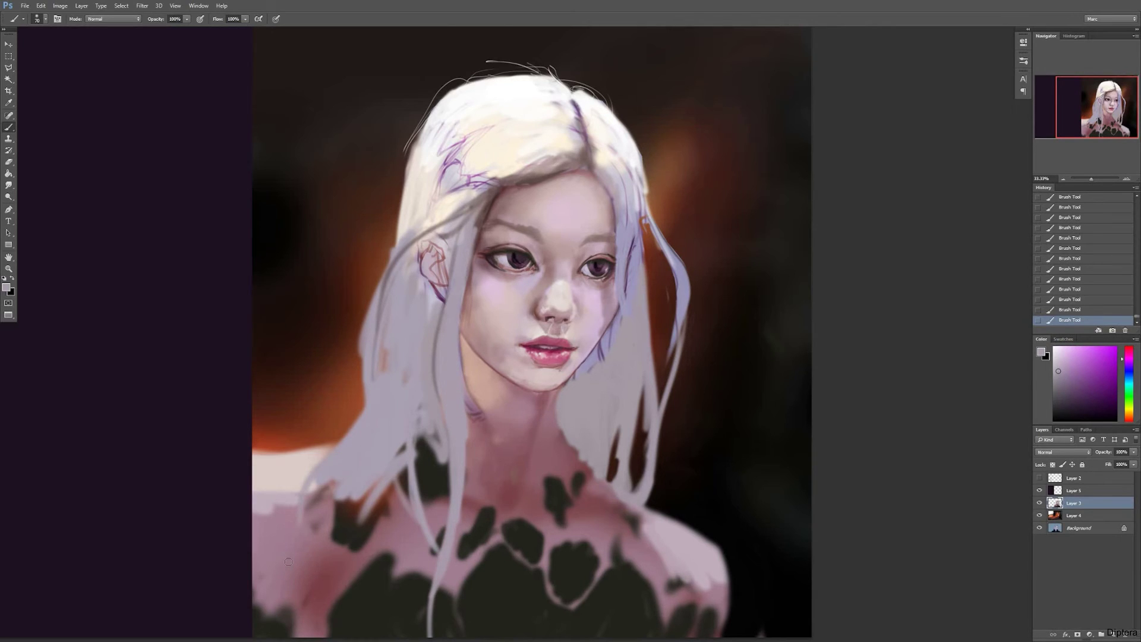
Blend the skin around the chin and lower mouth with a sampled muted pink and a larger brush
{"action": "key", "text": "bracketright"}
{"action": "left_click", "coordinate": [537, 375], "text": "alt"}
{"action": "left_click", "coordinate": [523, 375], "text": "alt"}
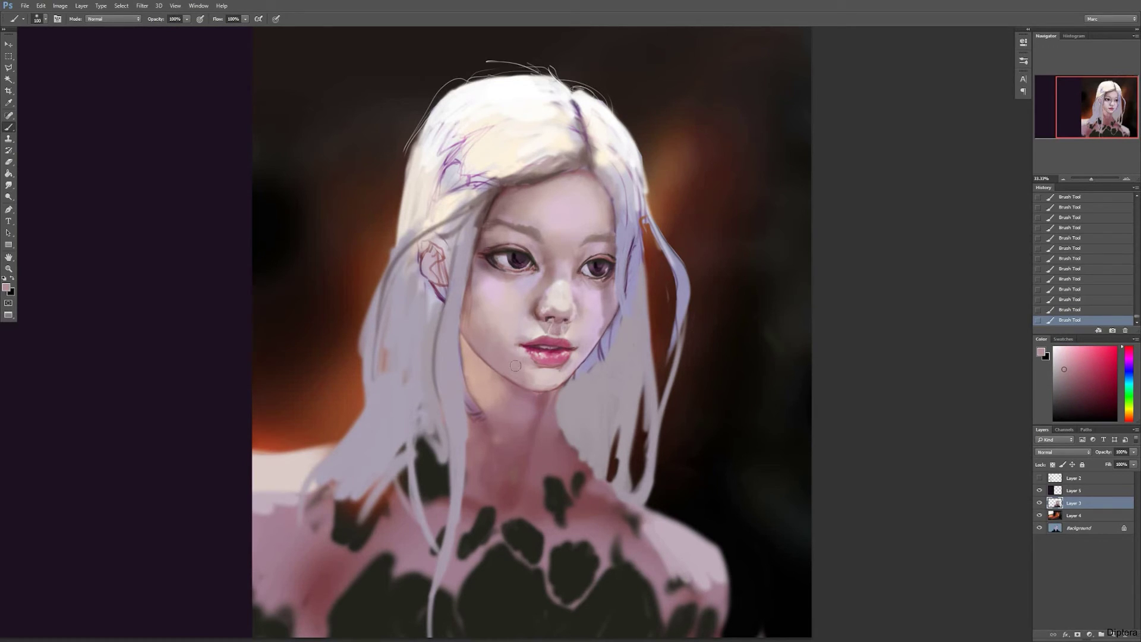
{"action": "key", "text": "bracketright"}
{"action": "key", "text": "bracketright"}
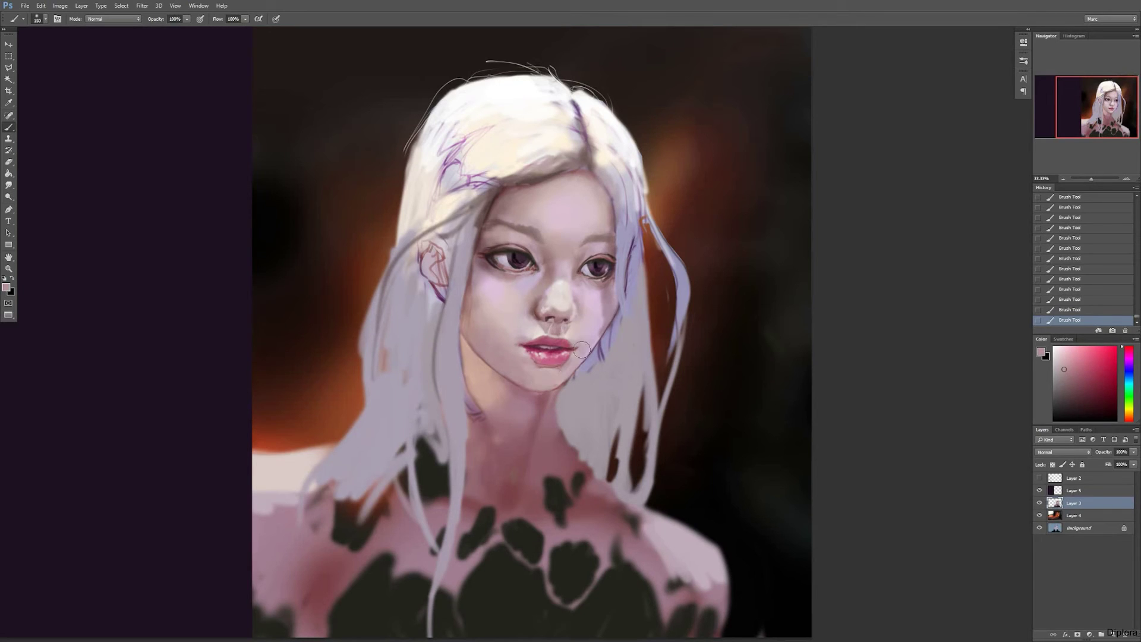
Dab a small pale peach highlight just below the lower lip with a reduced brush
{"action": "left_click", "coordinate": [1064, 365]}
{"action": "left_click", "coordinate": [1129, 416]}
{"action": "key", "text": "bracketleft"}
{"action": "key", "text": "bracketleft"}
{"action": "key", "text": "bracketleft"}
{"action": "key", "text": "bracketleft"}
{"action": "key", "text": "bracketleft"}
{"action": "key", "text": "bracketleft"}
{"action": "key", "text": "bracketleft"}
{"action": "key", "text": "bracketleft"}
{"action": "left_click", "coordinate": [1063, 355]}
{"action": "key", "text": "bracketright"}
{"action": "key", "text": "bracketright"}
{"action": "left_click_drag", "start_coordinate": [550, 373], "coordinate": [555, 374]}
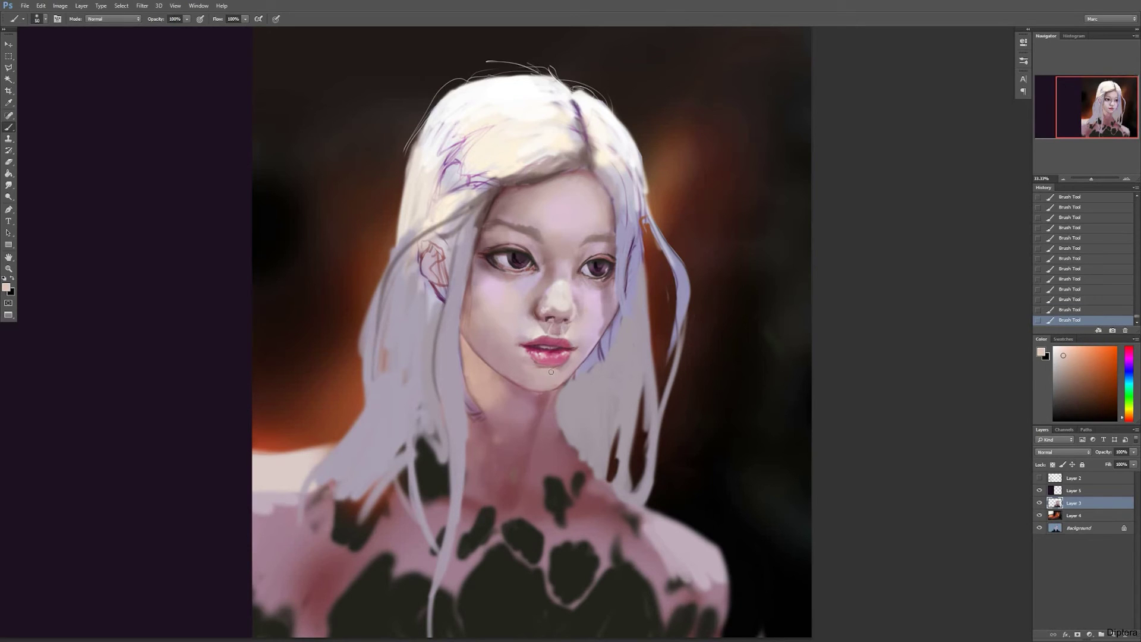
Try a small pale peach touch beside the far corner of the mouth and undo it
{"action": "key", "text": "bracketright"}
{"action": "key", "text": "bracketright"}
{"action": "key", "text": "bracketright"}
{"action": "key", "text": "bracketright"}
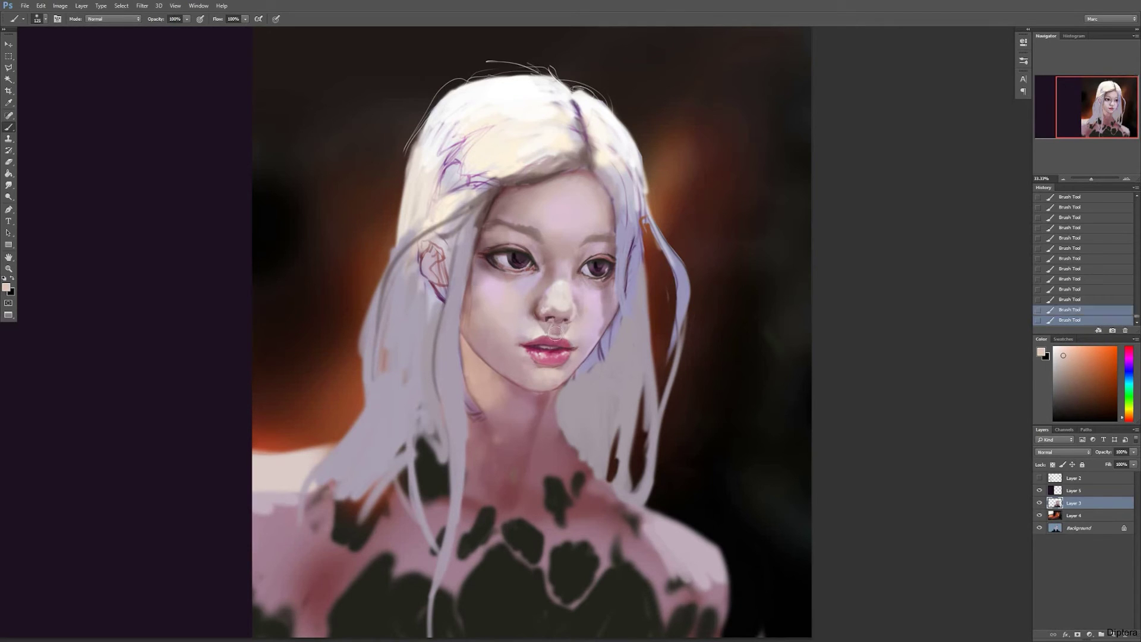
{"action": "key", "text": "bracketleft"}
{"action": "key", "text": "bracketleft"}
{"action": "key", "text": "bracketleft"}
{"action": "key", "text": "bracketleft"}
{"action": "key", "text": "bracketleft"}
{"action": "key", "text": "bracketleft"}
{"action": "key", "text": "bracketleft"}
{"action": "key", "text": "bracketleft"}
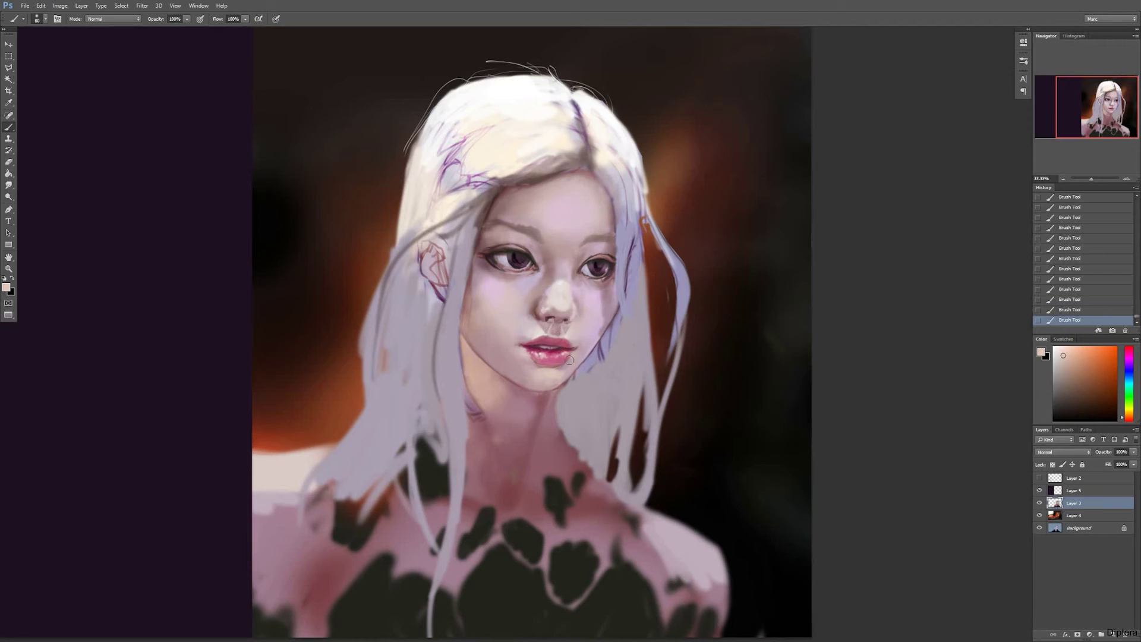
{"action": "key", "text": "ctrl+z"}
{"action": "key", "text": "bracketleft"}
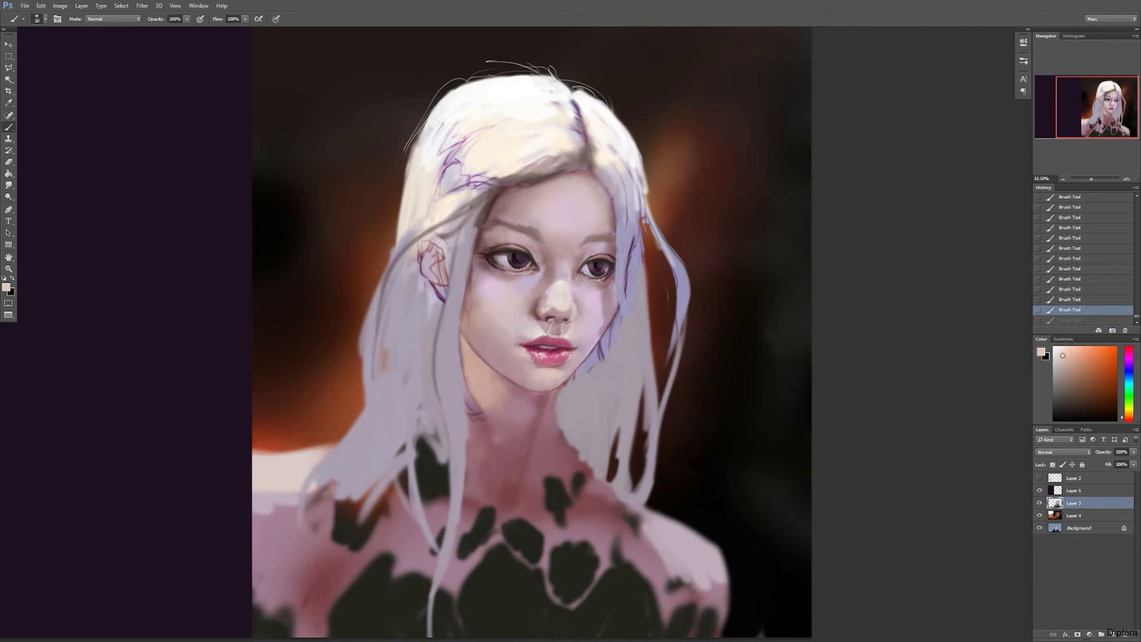
Lighten the skin beside the far mouth corner and blend the far cheek with sampled skin tones
{"action": "left_click_drag", "start_coordinate": [563, 364], "coordinate": [571, 355]}
{"action": "key", "text": "bracketright"}
{"action": "key", "text": "bracketright"}
{"action": "key", "text": "bracketright"}
{"action": "key", "text": "bracketright"}
{"action": "key", "text": "bracketright"}
{"action": "key", "text": "bracketright"}
{"action": "key", "text": "bracketright"}
{"action": "key", "text": "bracketright"}
{"action": "key", "text": "bracketright"}
{"action": "left_click", "coordinate": [597, 319], "text": "alt"}
{"action": "left_click", "coordinate": [564, 380], "text": "alt"}
{"action": "key", "text": "bracketright"}
{"action": "key", "text": "bracketright"}
{"action": "left_click", "coordinate": [557, 375], "text": "alt"}
{"action": "mouse_move", "coordinate": [593, 311]}
{"action": "left_mouse_down"}
{"action": "mouse_move", "coordinate": [587, 347]}
{"action": "mouse_move", "coordinate": [587, 318]}
{"action": "left_mouse_up"}
Smooth the middle of the near cheek with a sampled skin tone and a much larger brush
{"action": "key", "text": "bracketright"}
{"action": "key", "text": "bracketright"}
{"action": "key", "text": "bracketright"}
{"action": "key", "text": "bracketright"}
{"action": "key", "text": "bracketright"}
{"action": "key", "text": "bracketright"}
{"action": "left_click", "coordinate": [490, 324], "text": "alt"}
{"action": "mouse_move", "coordinate": [485, 304]}
{"action": "left_mouse_down"}
{"action": "mouse_move", "coordinate": [496, 347]}
{"action": "mouse_move", "coordinate": [538, 335]}
{"action": "mouse_move", "coordinate": [492, 332]}
{"action": "left_mouse_up"}
{"action": "key", "text": "bracketright"}
{"action": "key", "text": "bracketright"}
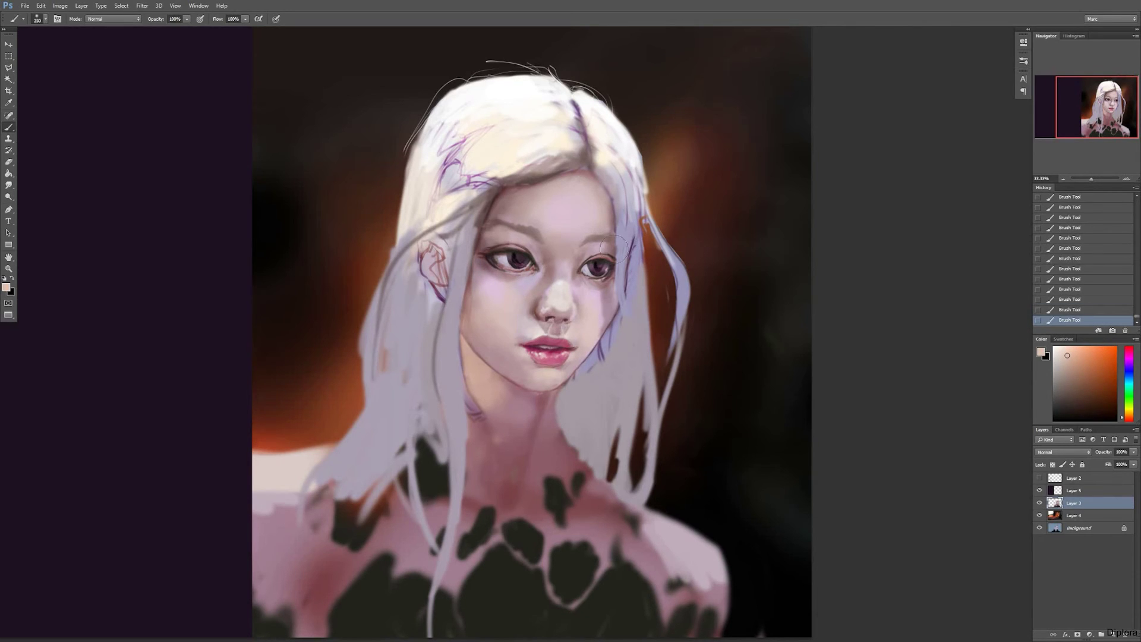
Brush a pale cool tint onto the lower forehead between the eyebrows
{"action": "key", "text": "bracketleft"}
{"action": "left_click", "coordinate": [1066, 350]}
{"action": "left_click_drag", "start_coordinate": [1129, 389], "coordinate": [1129, 373]}
{"action": "key", "text": "bracketright"}
{"action": "mouse_move", "coordinate": [571, 213]}
{"action": "left_mouse_down"}
{"action": "mouse_move", "coordinate": [536, 208]}
{"action": "mouse_move", "coordinate": [578, 216]}
{"action": "mouse_move", "coordinate": [563, 205]}
{"action": "mouse_move", "coordinate": [494, 283]}
{"action": "mouse_move", "coordinate": [569, 218]}
{"action": "left_mouse_up"}
Refine the skin around the near eyebrow with sampled tones and a progressively smaller brush
{"action": "left_click", "coordinate": [492, 286], "text": "alt"}
{"action": "key", "text": "bracketleft"}
{"action": "key", "text": "bracketleft"}
{"action": "key", "text": "bracketleft"}
{"action": "key", "text": "bracketleft"}
{"action": "key", "text": "bracketleft"}
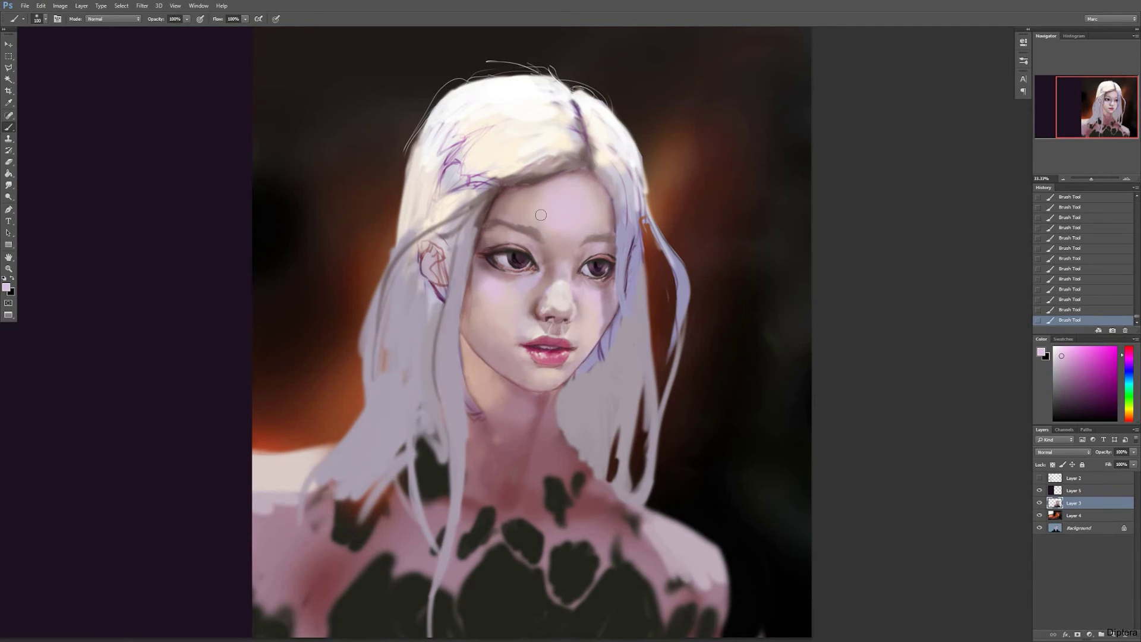
{"action": "key", "text": "bracketleft"}
{"action": "key", "text": "bracketleft"}
{"action": "key", "text": "bracketleft"}
{"action": "key", "text": "bracketleft"}
{"action": "left_click", "coordinate": [555, 297], "text": "alt"}
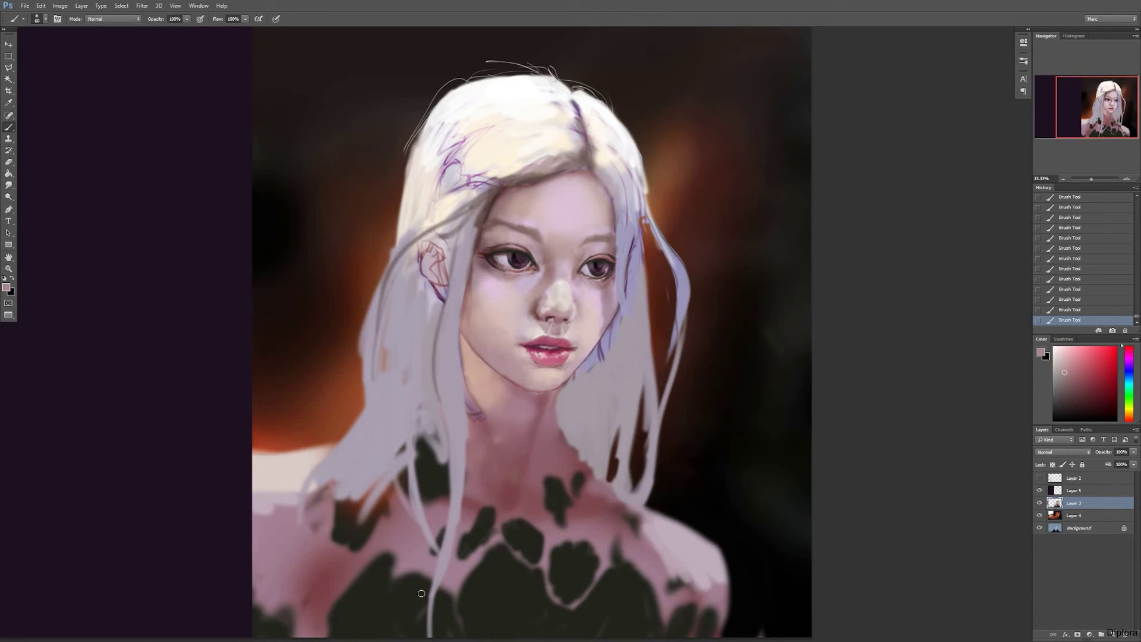
Darken the parting between the lips and the near nostril with black
{"action": "key", "text": "ctrl+plus"}
{"action": "key", "text": "ctrl+plus"}
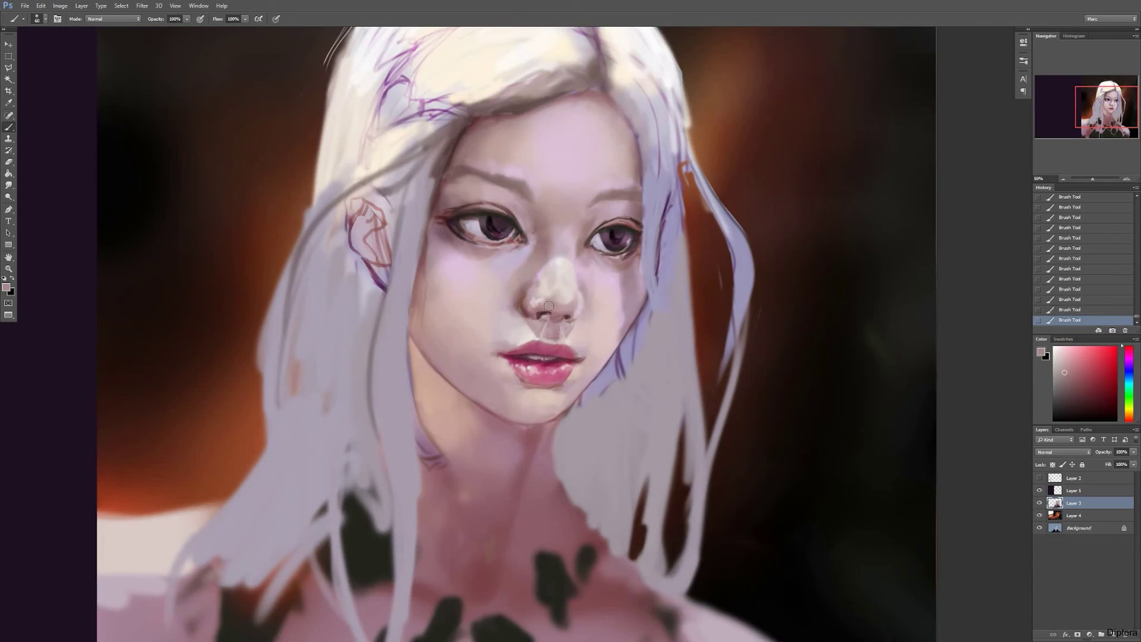
{"action": "left_click", "coordinate": [4, 278]}
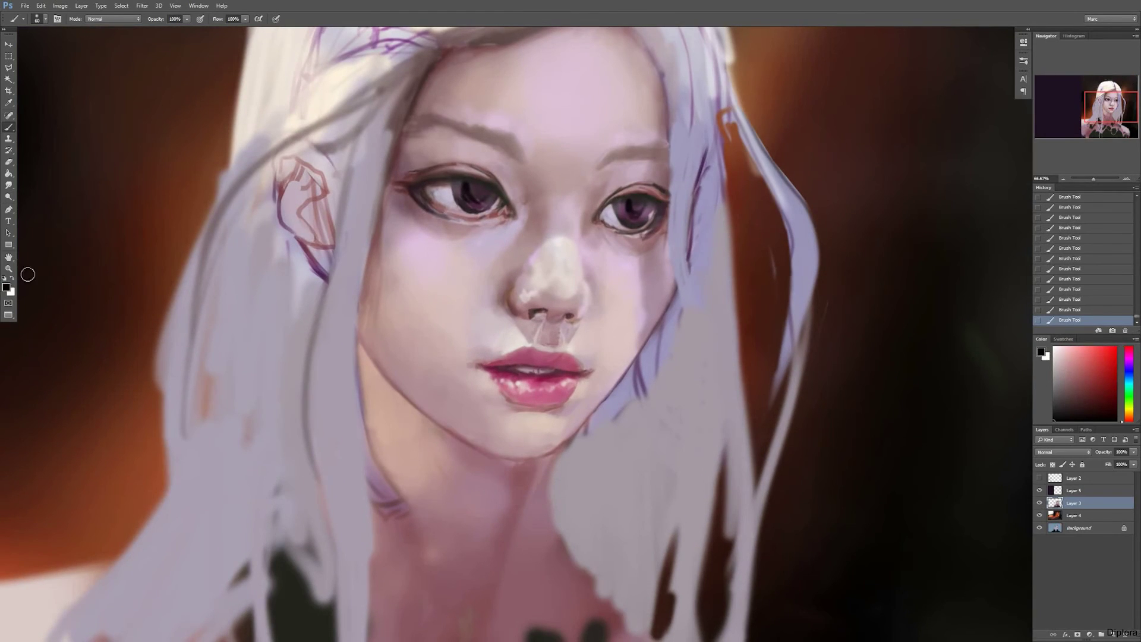
{"action": "left_click_drag", "start_coordinate": [492, 366], "coordinate": [562, 372]}
{"action": "left_click_drag", "start_coordinate": [533, 311], "coordinate": [544, 311]}
Define the far nostril with dark tones sampled around the underside of the nose
{"action": "left_click", "coordinate": [566, 329], "text": "alt"}
{"action": "left_click", "coordinate": [577, 336], "text": "alt"}
{"action": "left_click", "coordinate": [542, 311], "text": "alt"}
{"action": "left_click", "coordinate": [569, 313], "text": "alt"}
{"action": "key", "text": "bracketleft"}
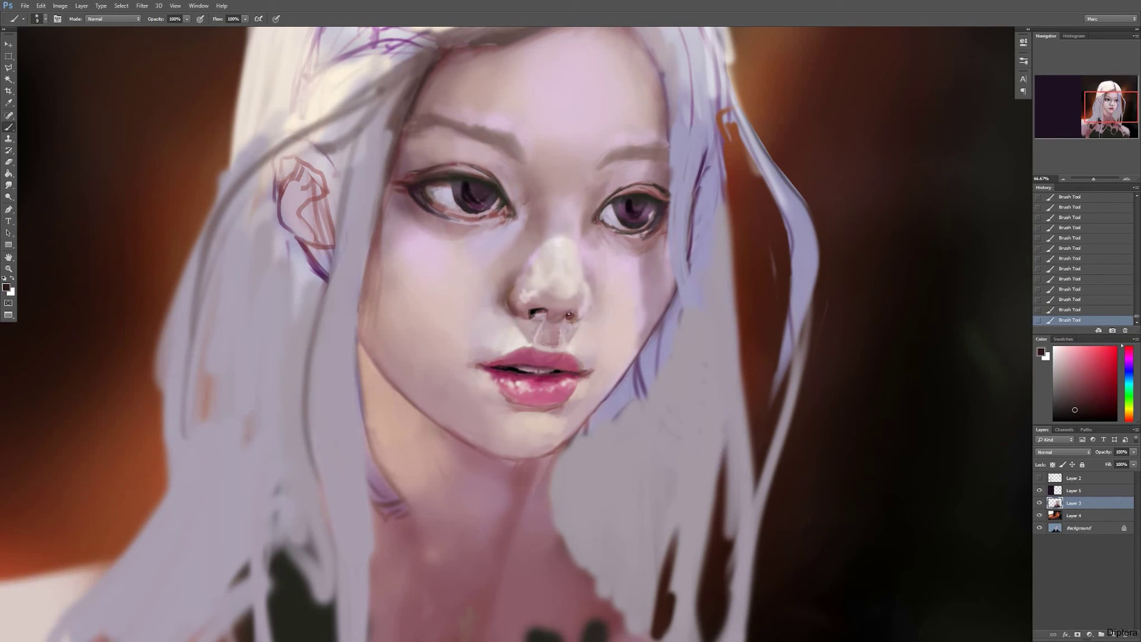
Soften the shadow under the near nostril and the near side of the philtrum with sampled tones
{"action": "left_click", "coordinate": [578, 310], "text": "alt"}
{"action": "left_click", "coordinate": [513, 358], "text": "alt"}
{"action": "key", "text": "bracketright"}
{"action": "key", "text": "bracketright"}
{"action": "left_click_drag", "start_coordinate": [539, 322], "coordinate": [536, 326]}
{"action": "left_click", "coordinate": [521, 321], "text": "alt"}
{"action": "key", "text": "bracketleft"}
{"action": "left_click_drag", "start_coordinate": [525, 330], "coordinate": [531, 340]}
Blend the near cheek beside the nose with a sampled skin tone and a larger brush
{"action": "left_click", "coordinate": [518, 359], "text": "alt"}
{"action": "key", "text": "bracketright"}
{"action": "key", "text": "bracketright"}
{"action": "key", "text": "bracketright"}
{"action": "key", "text": "bracketright"}
{"action": "key", "text": "bracketright"}
{"action": "key", "text": "bracketright"}
{"action": "key", "text": "bracketright"}
{"action": "left_click", "coordinate": [498, 318], "text": "alt"}
{"action": "left_click_drag", "start_coordinate": [491, 299], "coordinate": [475, 329]}
Shade the far cheek beside the nose wing with a sampled muted pink
{"action": "left_click", "coordinate": [591, 312], "text": "alt"}
{"action": "key", "text": "bracketleft"}
{"action": "key", "text": "bracketleft"}
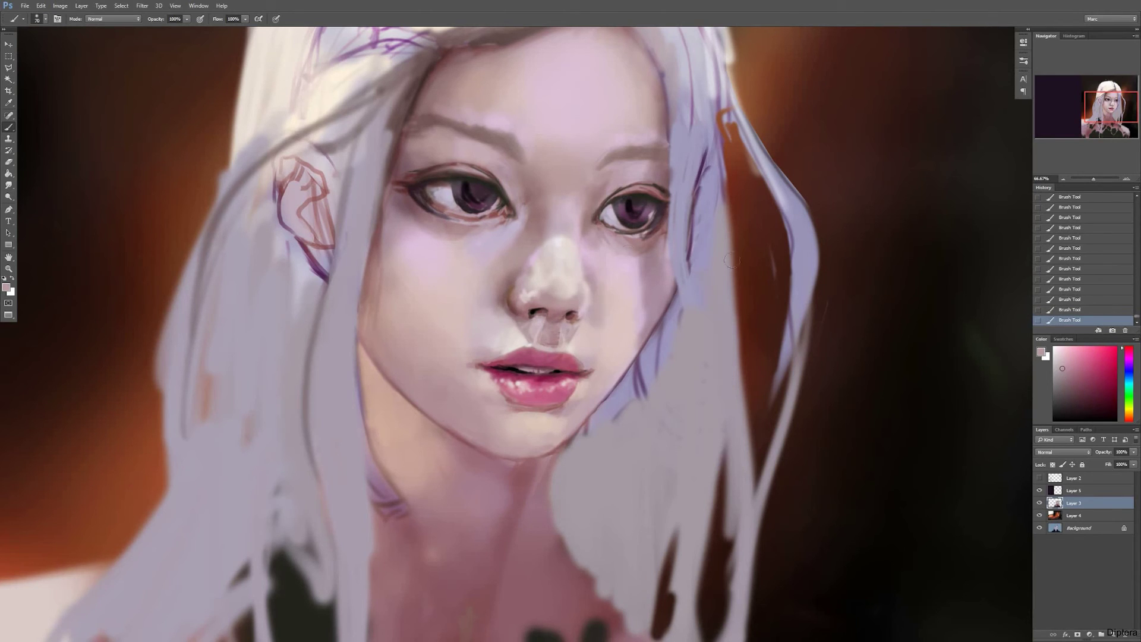
{"action": "left_click_drag", "start_coordinate": [594, 319], "coordinate": [603, 301]}
Clean up the skin above the upper lip's far corner with sampled light tones and a smaller brush
{"action": "left_click", "coordinate": [440, 331], "text": "alt"}
{"action": "key", "text": "bracketleft"}
{"action": "key", "text": "bracketleft"}
{"action": "key", "text": "bracketright"}
{"action": "key", "text": "bracketright"}
{"action": "key", "text": "bracketleft"}
{"action": "key", "text": "bracketleft"}
{"action": "key", "text": "bracketleft"}
{"action": "left_click", "coordinate": [518, 294], "text": "alt"}
{"action": "left_click_drag", "start_coordinate": [593, 346], "coordinate": [577, 355]}
Brush a muted pink over the outer part of the near cheek with a large soft brush
{"action": "key", "text": "bracketright"}
{"action": "key", "text": "bracketright"}
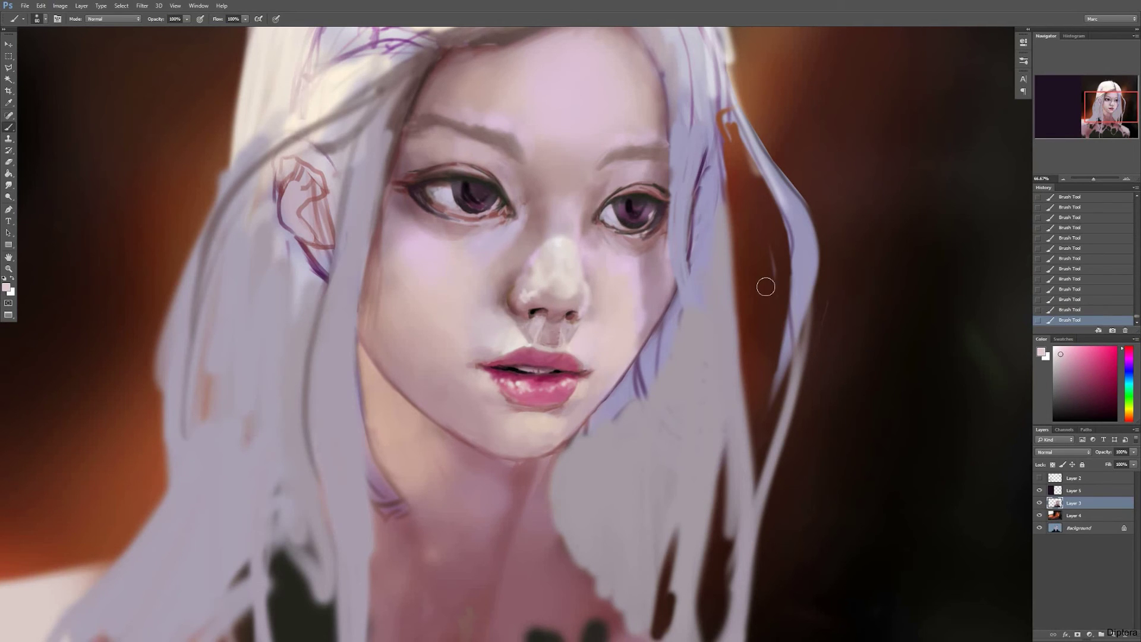
{"action": "key", "text": "bracketright"}
{"action": "key", "text": "bracketright"}
{"action": "key", "text": "bracketright"}
{"action": "key", "text": "bracketright"}
{"action": "key", "text": "bracketright"}
{"action": "key", "text": "bracketright"}
{"action": "key", "text": "bracketright"}
{"action": "key", "text": "bracketright"}
{"action": "left_click", "coordinate": [417, 263], "text": "alt"}
{"action": "left_click", "coordinate": [1063, 360]}
{"action": "left_click", "coordinate": [409, 263], "text": "alt"}
{"action": "left_click_drag", "start_coordinate": [399, 273], "coordinate": [389, 263]}
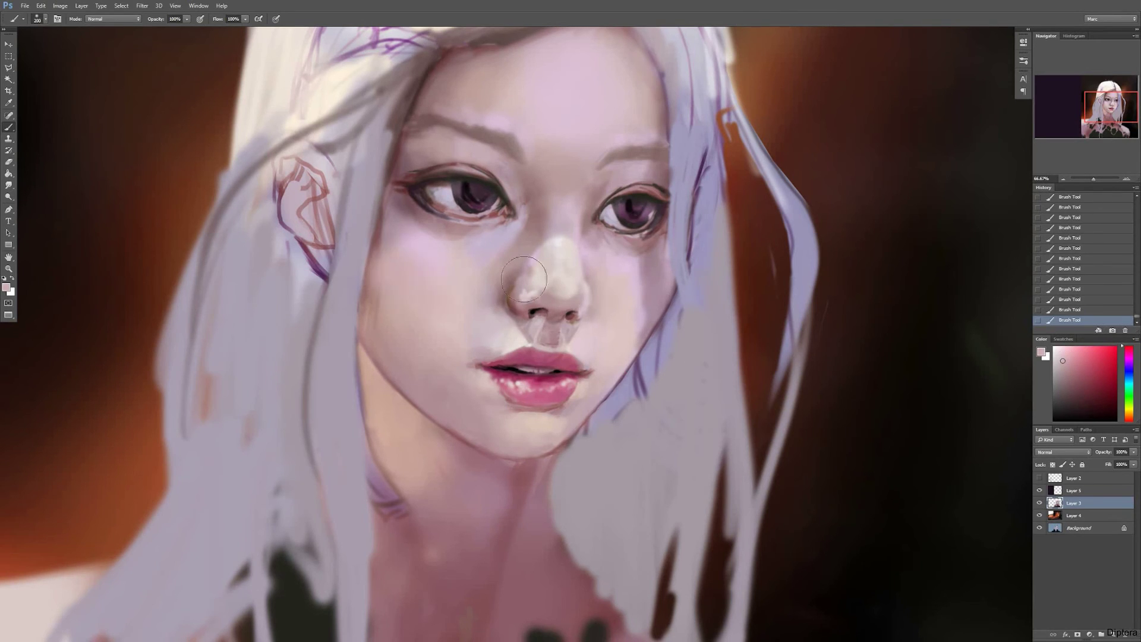
Spread a lighter pink from the outer near cheek toward its middle
{"action": "key", "text": "bracketright"}
{"action": "key", "text": "bracketright"}
{"action": "key", "text": "bracketright"}
{"action": "key", "text": "bracketleft"}
{"action": "key", "text": "bracketleft"}
{"action": "left_click", "coordinate": [1063, 355]}
{"action": "mouse_move", "coordinate": [402, 281]}
{"action": "left_mouse_down"}
{"action": "mouse_move", "coordinate": [428, 265]}
{"action": "mouse_move", "coordinate": [448, 298]}
{"action": "left_mouse_up"}
{"action": "key", "text": "bracketright"}
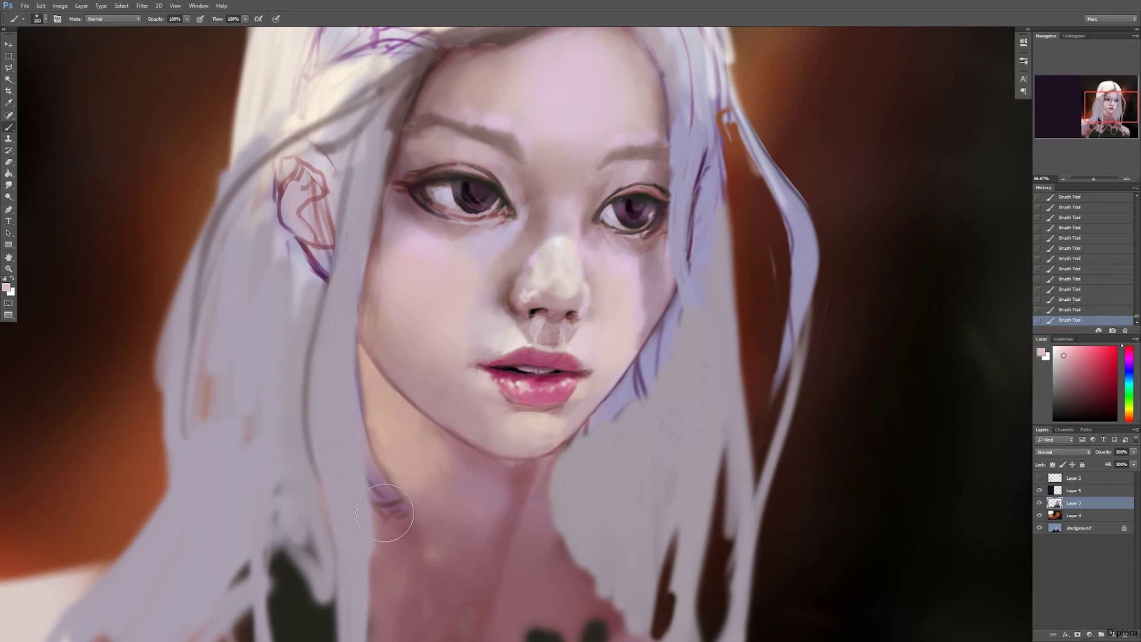
Tint the near cheek with pale violet and blend it toward the nose with a sampled tone
{"action": "left_click", "coordinate": [1065, 353]}
{"action": "left_click_drag", "start_coordinate": [1129, 356], "coordinate": [1129, 362]}
{"action": "key", "text": "bracketleft"}
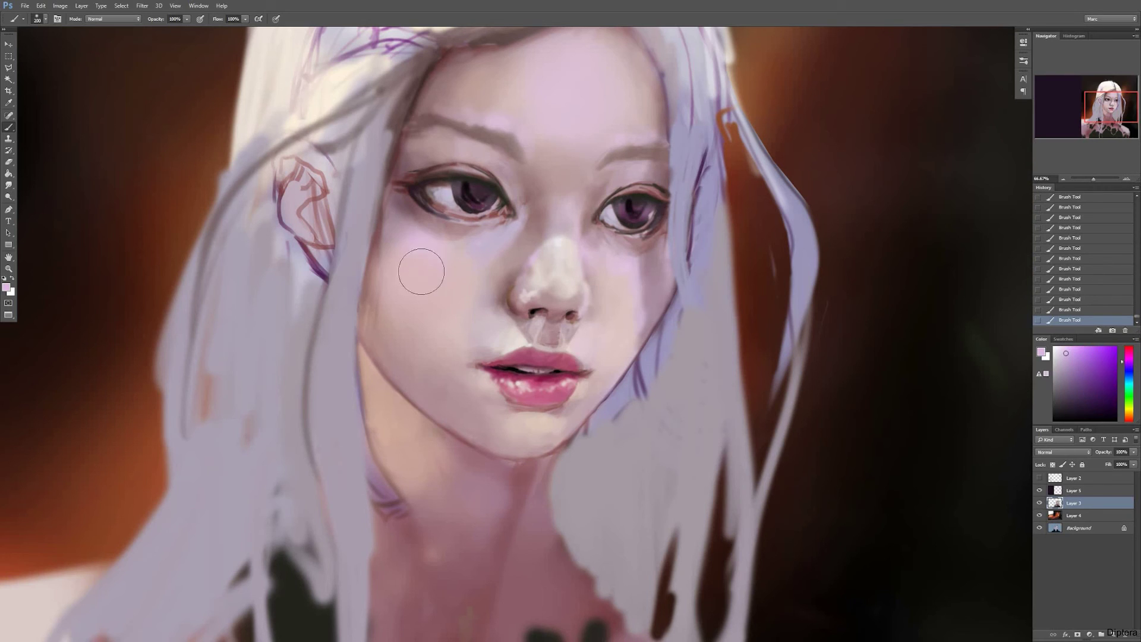
{"action": "key", "text": "bracketright"}
{"action": "key", "text": "bracketleft"}
{"action": "key", "text": "bracketleft"}
{"action": "key", "text": "bracketleft"}
{"action": "key", "text": "bracketleft"}
{"action": "key", "text": "bracketleft"}
{"action": "left_click", "coordinate": [485, 267], "text": "alt"}
Paint muted red and orange-brown tones along the lower lids of both eyes with a smaller brush
{"action": "key", "text": "bracketleft"}
{"action": "key", "text": "bracketleft"}
{"action": "key", "text": "bracketleft"}
{"action": "key", "text": "bracketleft"}
{"action": "key", "text": "bracketleft"}
{"action": "left_click", "coordinate": [490, 235], "text": "alt"}
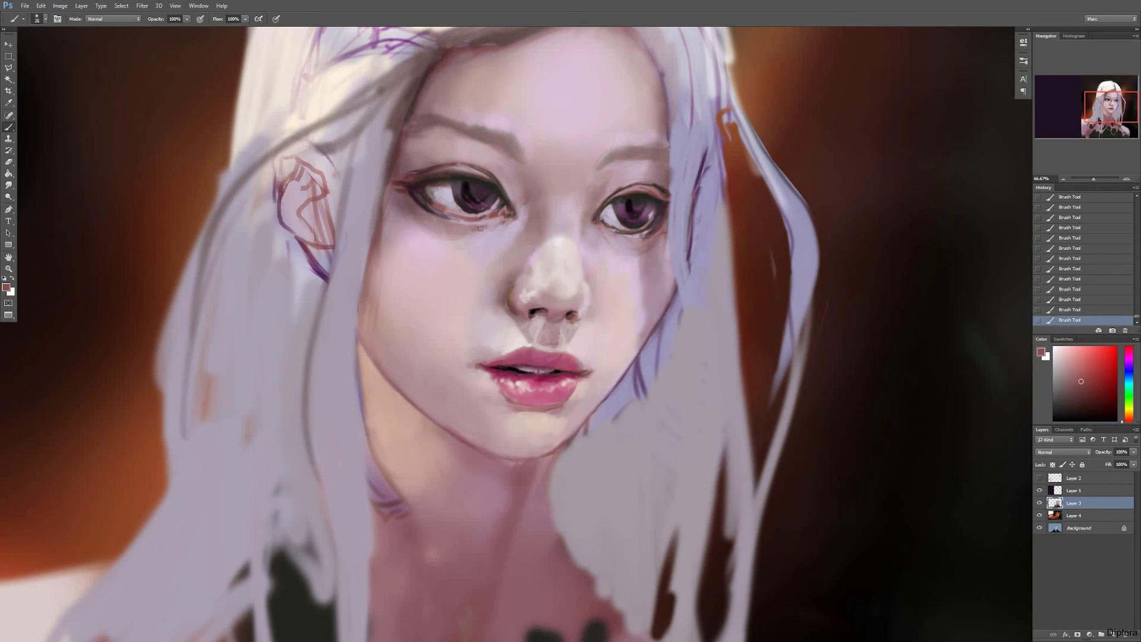
{"action": "mouse_move", "coordinate": [470, 230]}
{"action": "left_mouse_down"}
{"action": "mouse_move", "coordinate": [455, 234]}
{"action": "mouse_move", "coordinate": [501, 225]}
{"action": "left_mouse_up"}
{"action": "mouse_move", "coordinate": [594, 227]}
{"action": "left_mouse_down"}
{"action": "mouse_move", "coordinate": [629, 241]}
{"action": "mouse_move", "coordinate": [612, 247]}
{"action": "mouse_move", "coordinate": [637, 250]}
{"action": "left_mouse_up"}
{"action": "left_click", "coordinate": [1129, 418]}
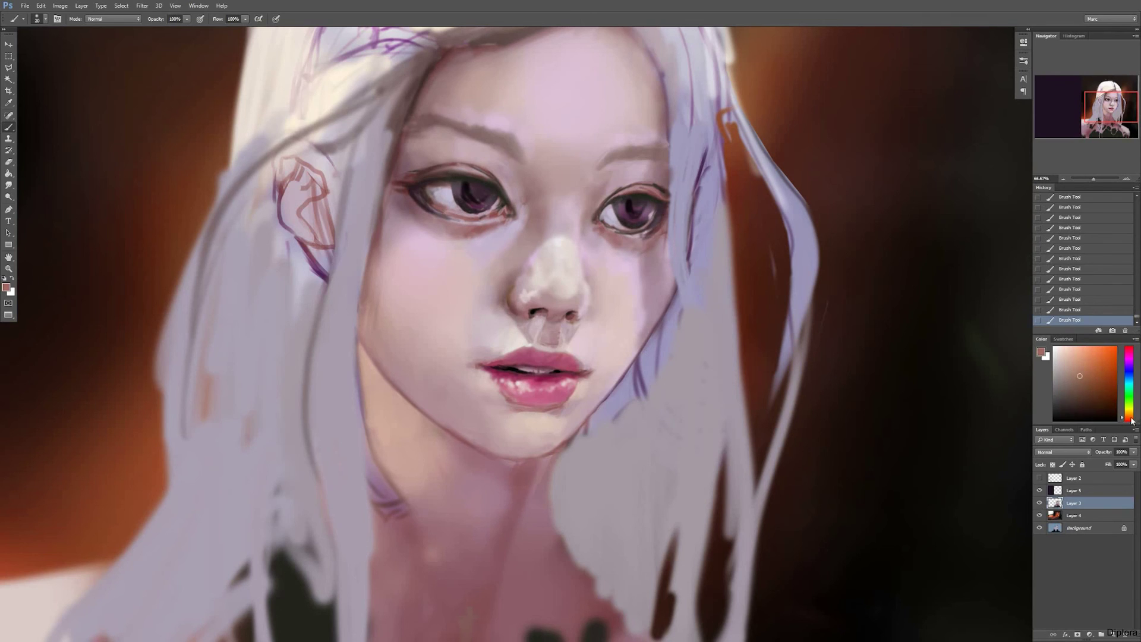
{"action": "left_click_drag", "start_coordinate": [612, 231], "coordinate": [647, 239]}
{"action": "left_click_drag", "start_coordinate": [482, 226], "coordinate": [474, 223]}
Darken the near eye's inner corner with a near-black tone
{"action": "left_click", "coordinate": [501, 216], "text": "alt"}
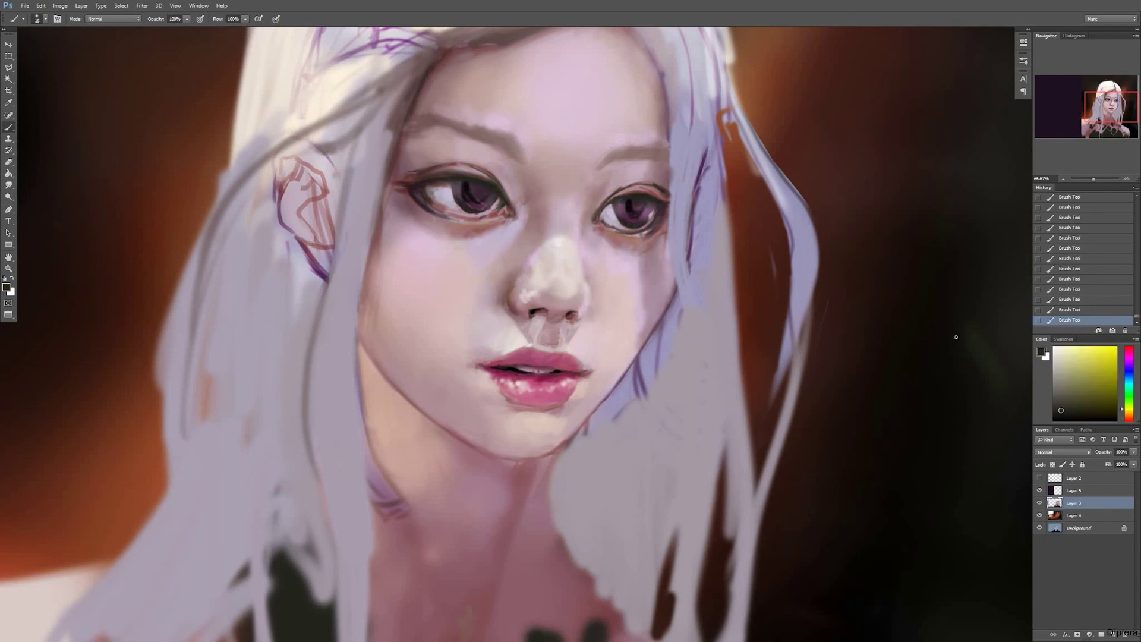
{"action": "left_click", "coordinate": [1054, 414]}
{"action": "mouse_move", "coordinate": [509, 217]}
{"action": "left_mouse_down"}
{"action": "mouse_move", "coordinate": [493, 177]}
{"action": "mouse_move", "coordinate": [504, 182]}
{"action": "mouse_move", "coordinate": [468, 170]}
{"action": "mouse_move", "coordinate": [489, 171]}
{"action": "mouse_move", "coordinate": [499, 214]}
{"action": "left_mouse_up"}
Refine the white and outer corner of the far eye with sampled tones and a smaller brush
{"action": "left_click", "coordinate": [612, 218], "text": "alt"}
{"action": "key", "text": "bracketleft"}
{"action": "left_click", "coordinate": [619, 225], "text": "alt"}
{"action": "left_click_drag", "start_coordinate": [651, 213], "coordinate": [653, 215]}
{"action": "left_click", "coordinate": [614, 221], "text": "alt"}
{"action": "left_click", "coordinate": [644, 209], "text": "alt"}
{"action": "left_click", "coordinate": [649, 223], "text": "alt"}
{"action": "left_click", "coordinate": [652, 217], "text": "alt"}
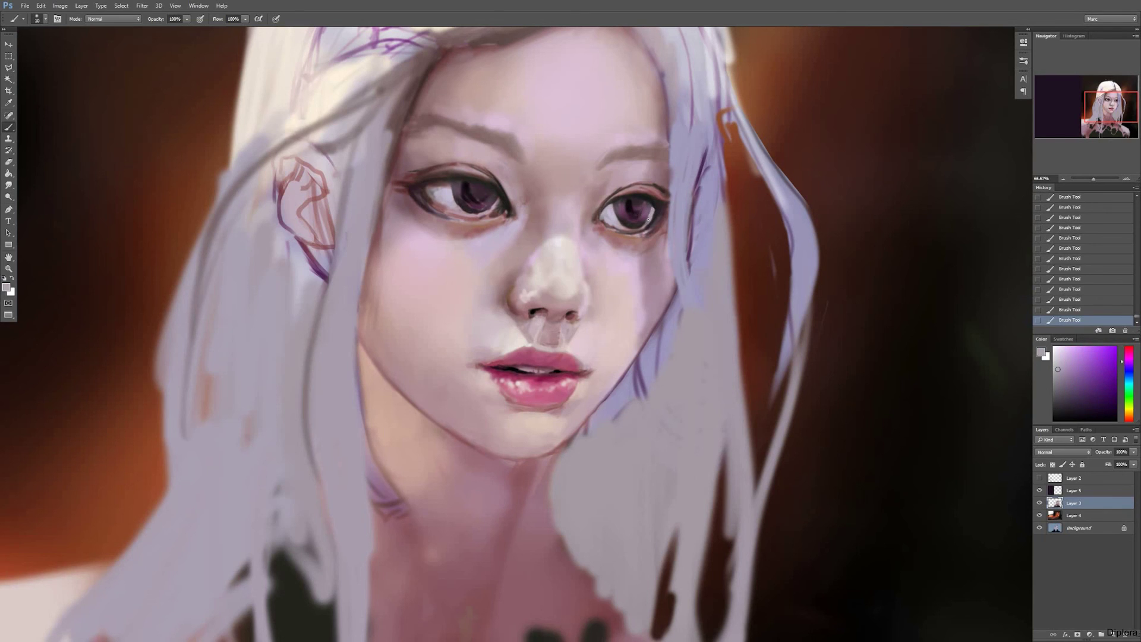
Line the far eye's inner corner in near-black and rework its lower lid edge with a tone sampled below the nose
{"action": "left_click", "coordinate": [506, 192], "text": "alt"}
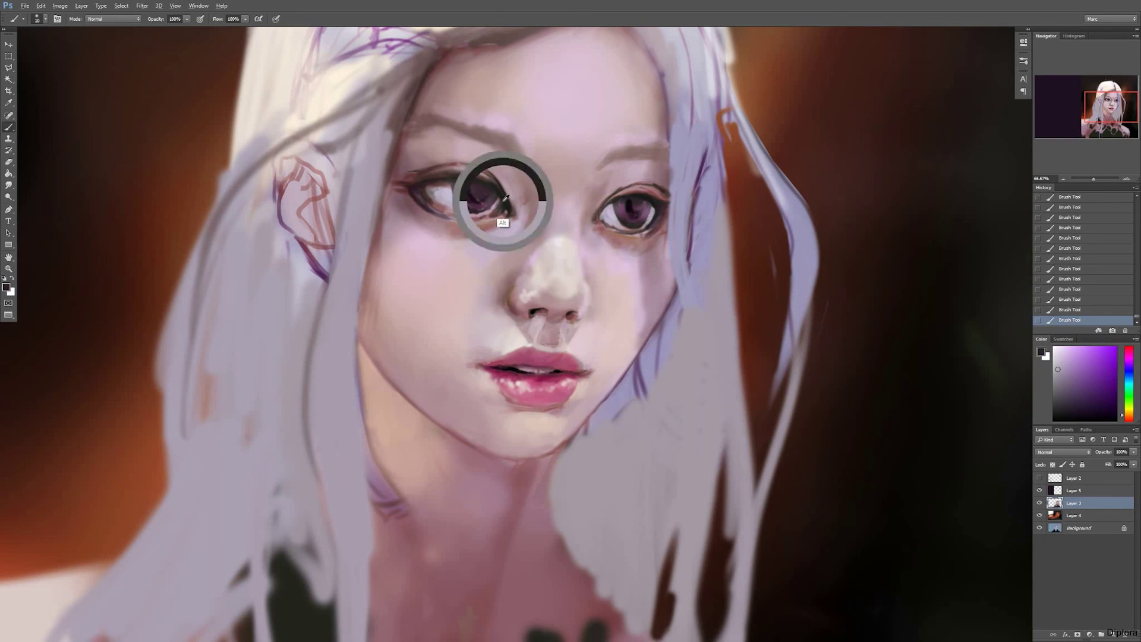
{"action": "left_click_drag", "start_coordinate": [595, 221], "coordinate": [618, 199]}
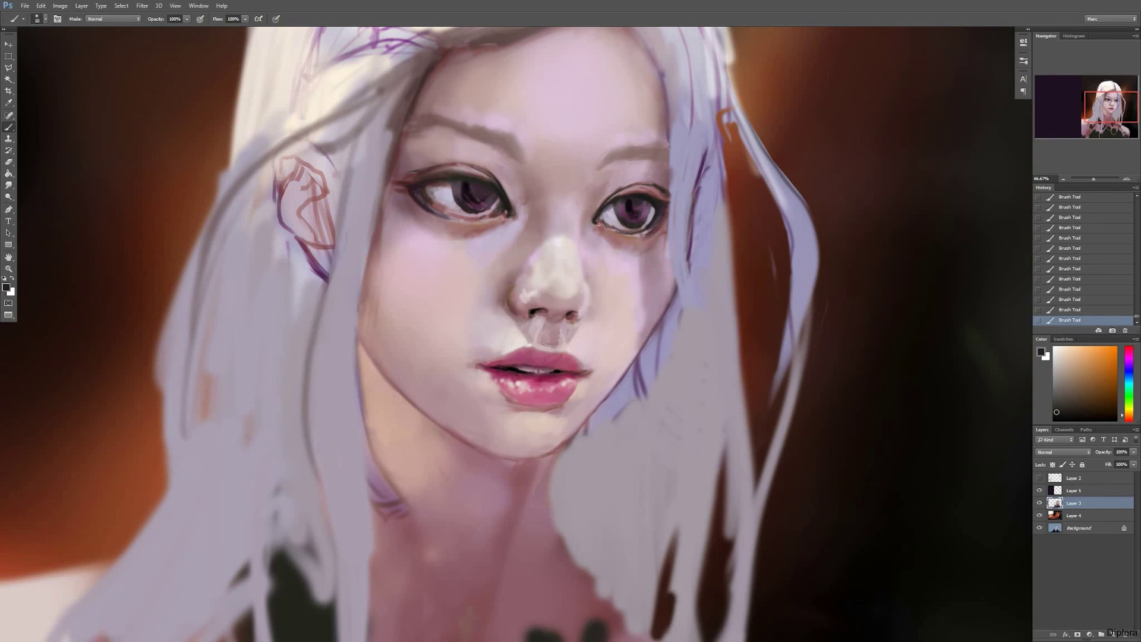
{"action": "left_click_drag", "start_coordinate": [605, 223], "coordinate": [640, 230]}
{"action": "key", "text": "ctrl+alt+z"}
{"action": "key", "text": "ctrl+alt+z"}
{"action": "left_click", "coordinate": [570, 341], "text": "alt"}
{"action": "mouse_move", "coordinate": [600, 222]}
{"action": "left_mouse_down"}
{"action": "mouse_move", "coordinate": [629, 231]}
{"action": "mouse_move", "coordinate": [575, 181]}
{"action": "mouse_move", "coordinate": [607, 221]}
{"action": "mouse_move", "coordinate": [633, 229]}
{"action": "left_mouse_up"}
Touch up the near eye's white and lower rim with sampled light and dark tones, undoing the last strokes
{"action": "left_click", "coordinate": [613, 218], "text": "alt"}
{"action": "key", "text": "bracketright"}
{"action": "key", "text": "bracketright"}
{"action": "key", "text": "bracketright"}
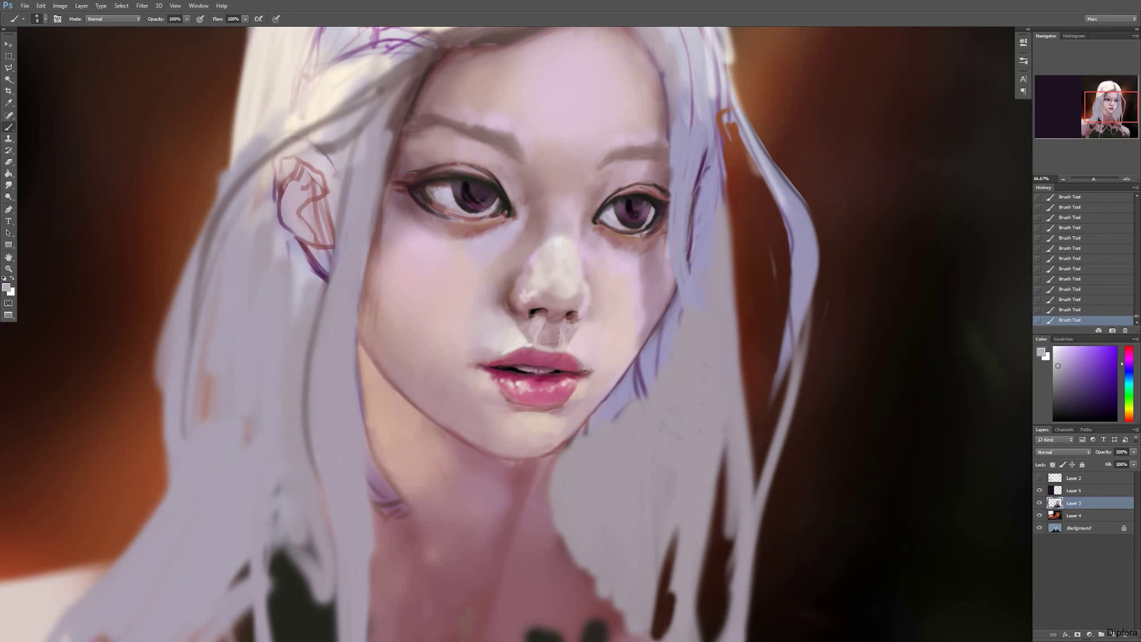
{"action": "left_click", "coordinate": [437, 217], "text": "alt"}
{"action": "left_click", "coordinate": [432, 219], "text": "alt"}
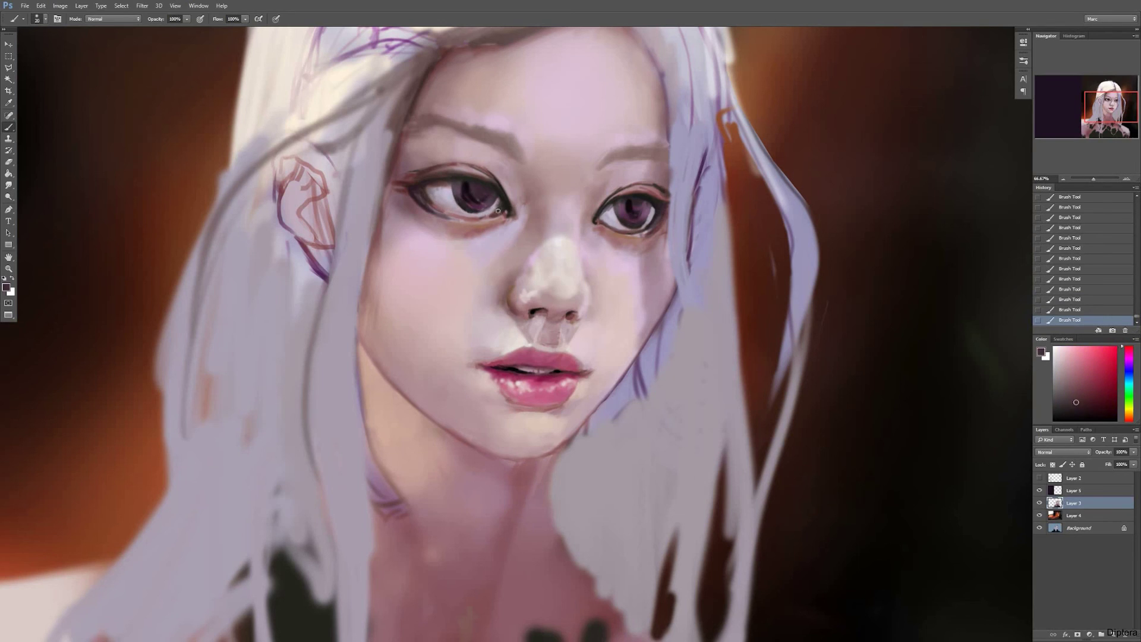
{"action": "left_click", "coordinate": [507, 228], "text": "alt"}
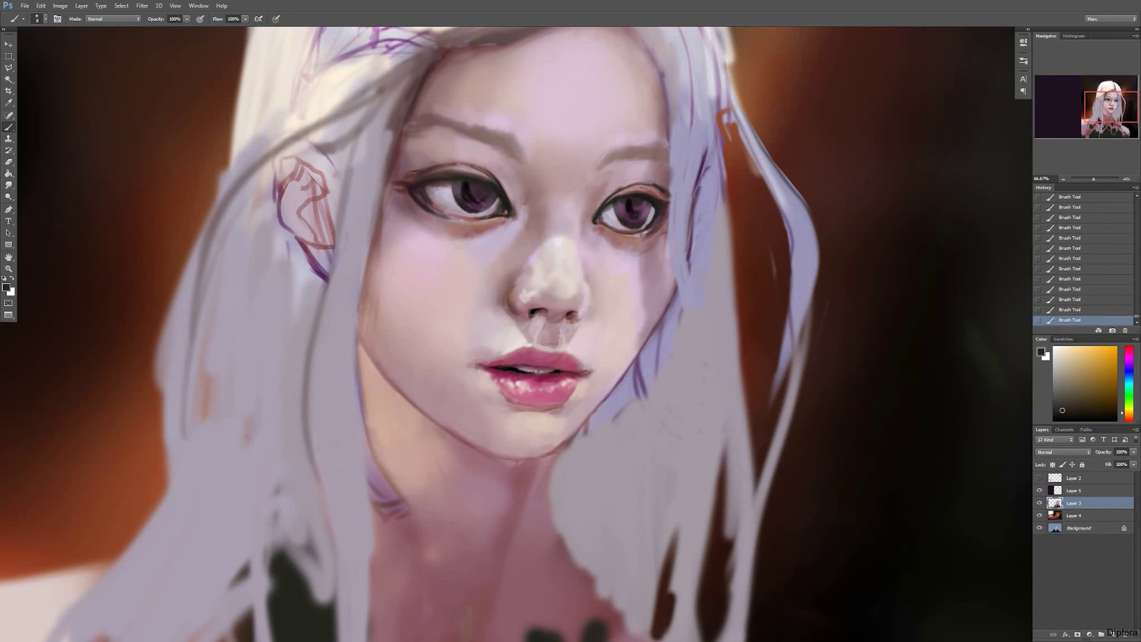
{"action": "key", "text": "ctrl+alt+z"}
{"action": "key", "text": "ctrl+alt+z"}
Strengthen the upper lash lines of both eyes with near-black and a fine brush
{"action": "left_click_drag", "start_coordinate": [600, 223], "coordinate": [608, 205]}
{"action": "left_click_drag", "start_coordinate": [425, 184], "coordinate": [441, 187]}
{"action": "left_click", "coordinate": [428, 175], "text": "alt"}
{"action": "key", "text": "["}
{"action": "mouse_move", "coordinate": [412, 178]}
{"action": "left_mouse_down"}
{"action": "mouse_move", "coordinate": [443, 173]}
{"action": "mouse_move", "coordinate": [419, 178]}
{"action": "mouse_move", "coordinate": [462, 175]}
{"action": "left_mouse_up"}
{"action": "left_click_drag", "start_coordinate": [618, 190], "coordinate": [655, 197]}
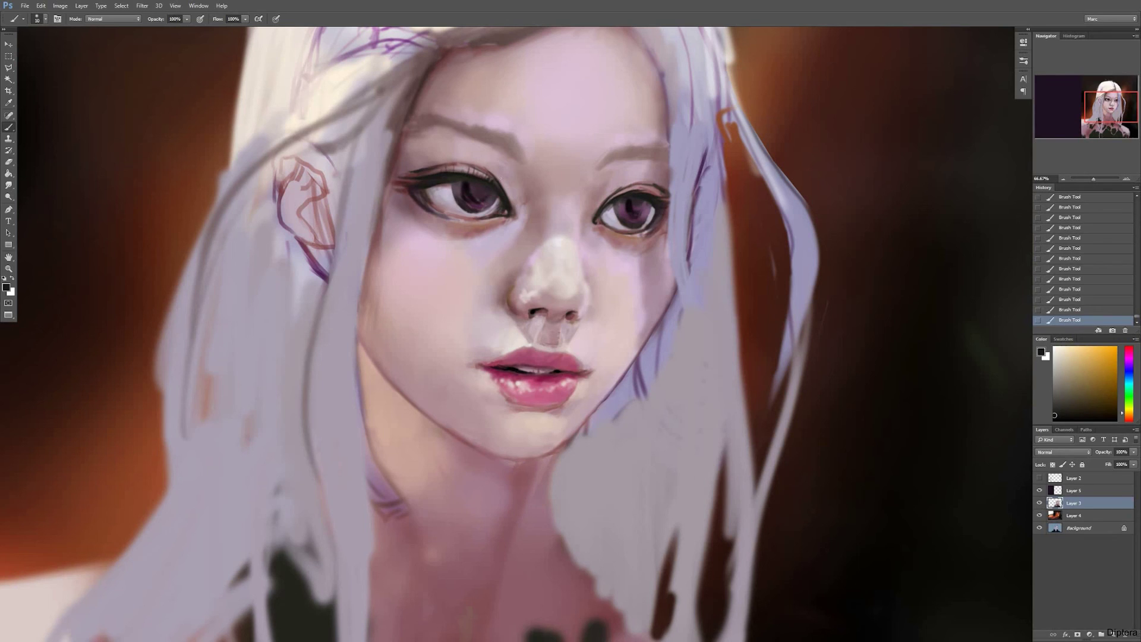
Add fine dark lashes along the far eye's upper lid and the lower outer lids of both eyes
{"action": "left_click_drag", "start_coordinate": [630, 193], "coordinate": [644, 193]}
{"action": "left_click_drag", "start_coordinate": [440, 215], "coordinate": [410, 208]}
{"action": "left_click_drag", "start_coordinate": [650, 236], "coordinate": [675, 213]}
Refine the purple irises and the far eye's lower white with sampled tones and a larger brush
{"action": "left_click", "coordinate": [464, 209], "text": "alt"}
{"action": "left_click", "coordinate": [476, 190], "text": "alt"}
{"action": "key", "text": "bracketright"}
{"action": "key", "text": "bracketright"}
{"action": "key", "text": "bracketright"}
{"action": "left_click", "coordinate": [633, 206], "text": "alt"}
{"action": "left_click_drag", "start_coordinate": [626, 215], "coordinate": [629, 219]}
{"action": "left_click", "coordinate": [622, 235], "text": "alt"}
{"action": "left_click", "coordinate": [634, 209], "text": "alt"}
{"action": "left_click", "coordinate": [626, 234], "text": "alt"}
Detail the lashes at the far eye's outer corner with sampled light and near-black tones using a fine brush
{"action": "key", "text": "bracketleft"}
{"action": "key", "text": "bracketleft"}
{"action": "key", "text": "bracketleft"}
{"action": "key", "text": "bracketleft"}
{"action": "left_click", "coordinate": [653, 235], "text": "alt"}
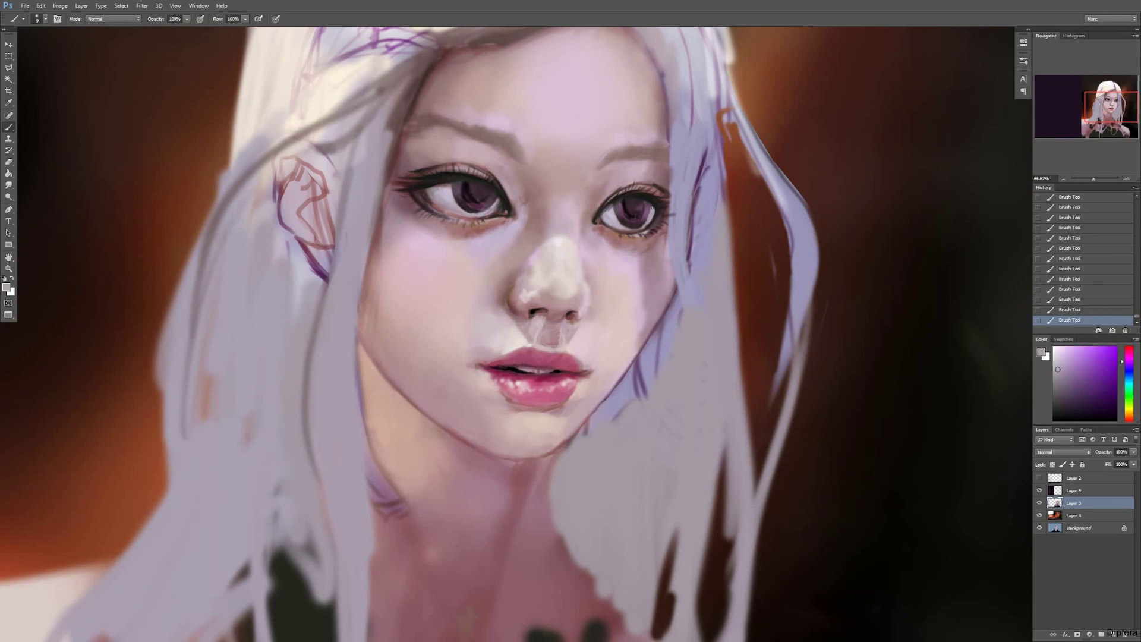
{"action": "left_click", "coordinate": [649, 197], "text": "alt"}
{"action": "key", "text": "bracketright"}
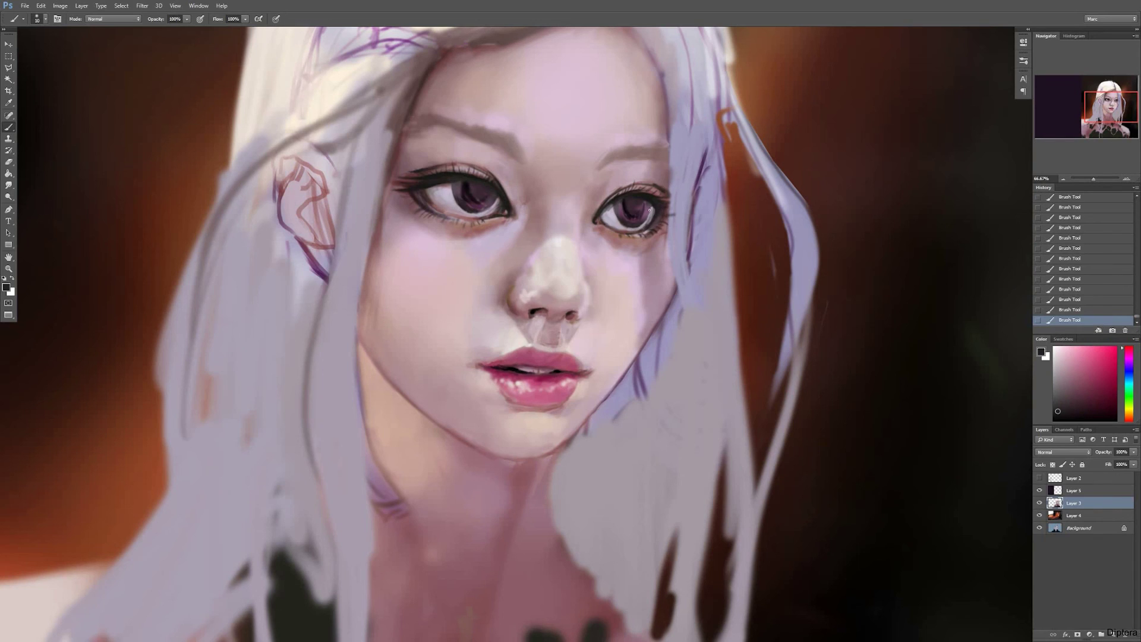
Touch up the hair edge beside the far eye with sampled lavender and purple tones, adjusting the brush size
{"action": "key", "text": "bracketright"}
{"action": "key", "text": "bracketright"}
{"action": "key", "text": "bracketright"}
{"action": "key", "text": "bracketright"}
{"action": "key", "text": "bracketright"}
{"action": "key", "text": "bracketright"}
{"action": "key", "text": "bracketright"}
{"action": "left_click", "coordinate": [683, 196], "text": "alt"}
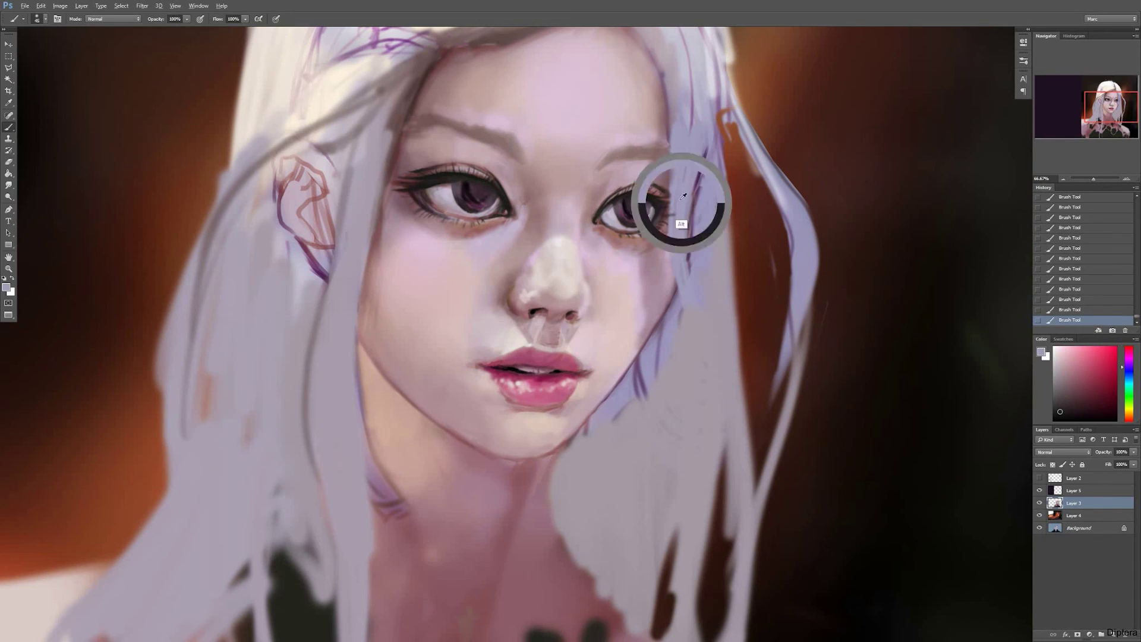
{"action": "key", "text": "bracketleft"}
{"action": "key", "text": "bracketleft"}
{"action": "key", "text": "bracketleft"}
{"action": "key", "text": "bracketleft"}
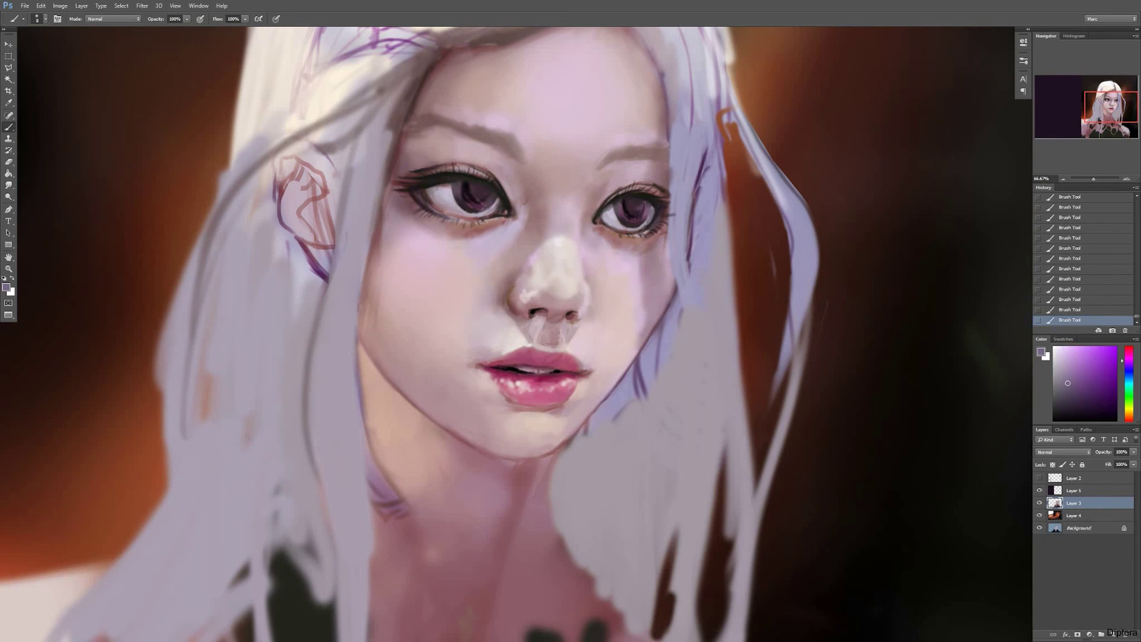
Reframe the face and sample a dark muted red beside the near nostril for the nose shading
{"action": "left_click_drag", "start_coordinate": [749, 386], "coordinate": [708, 470]}
{"action": "key", "text": "ctrl+plus"}
{"action": "key", "text": "ctrl+plus"}
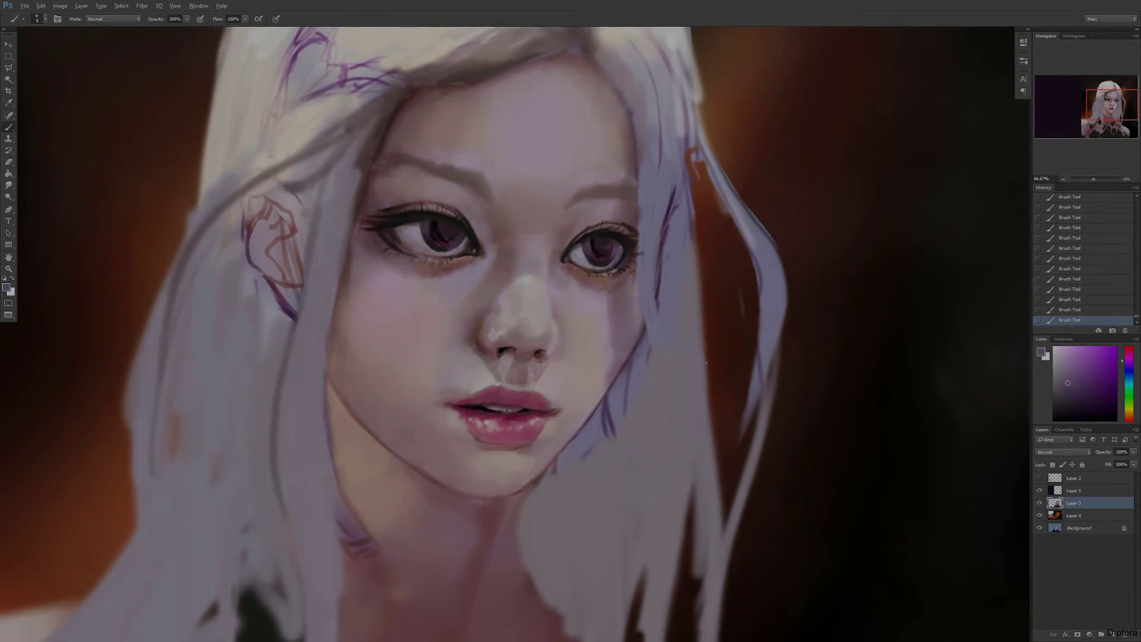
{"action": "left_click", "coordinate": [484, 351], "text": "alt"}
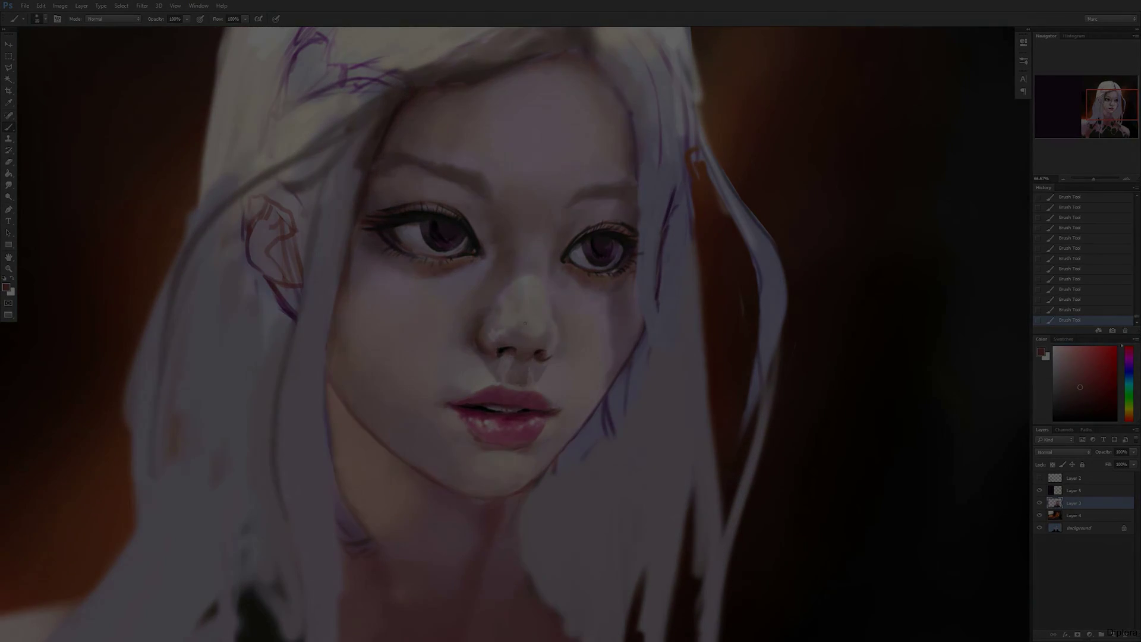